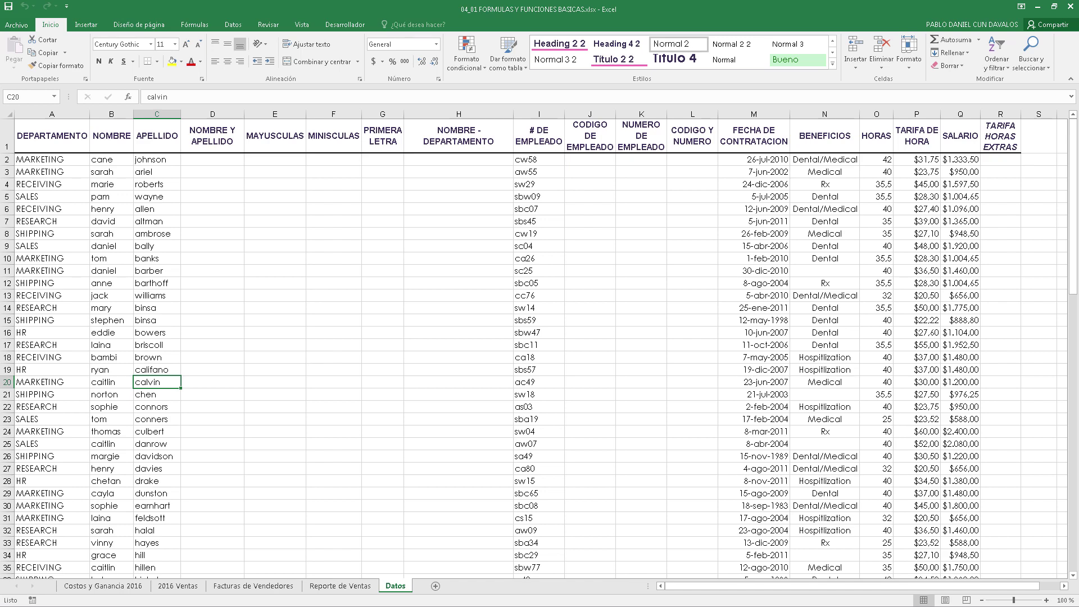
Open Objetivos MOS Excel.pdf from the Curso Excel Especialista folder.
{"action": "key", "text": "alt+Tab"}
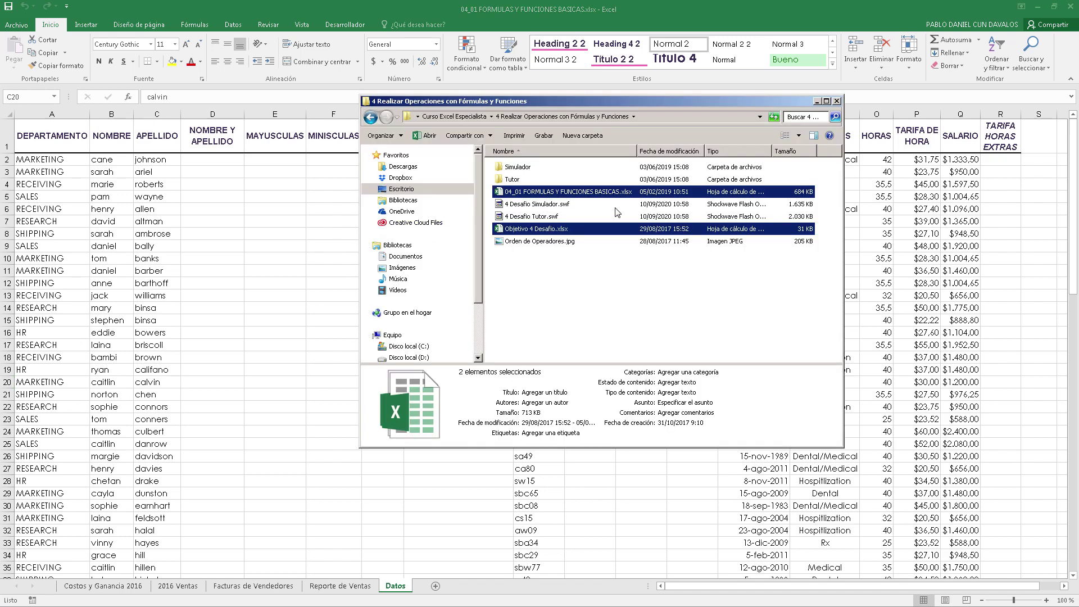
{"action": "left_click", "coordinate": [454, 116]}
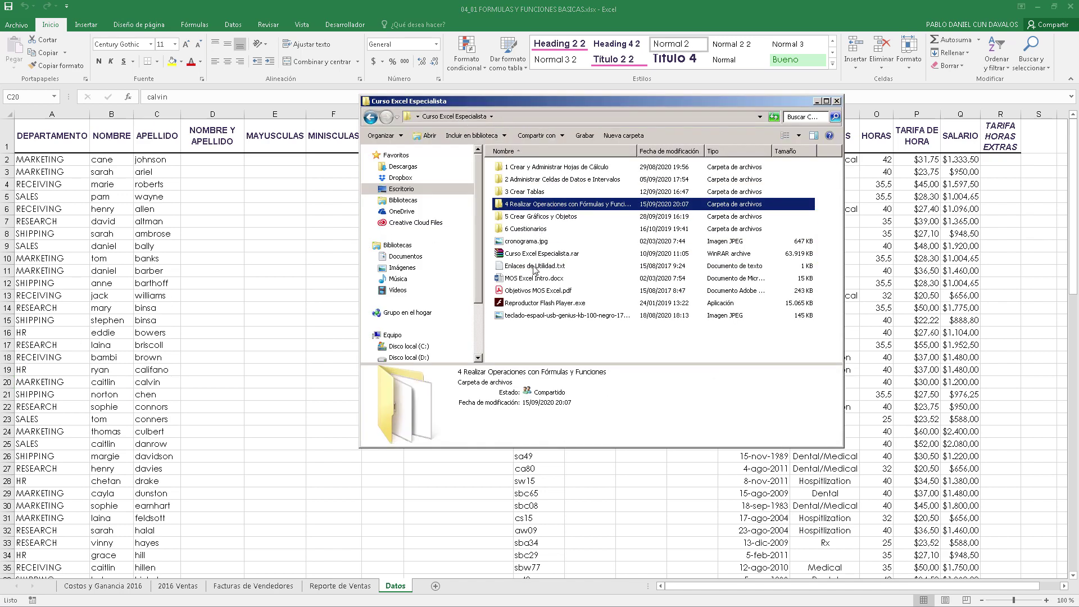
{"action": "left_click", "coordinate": [531, 291]}
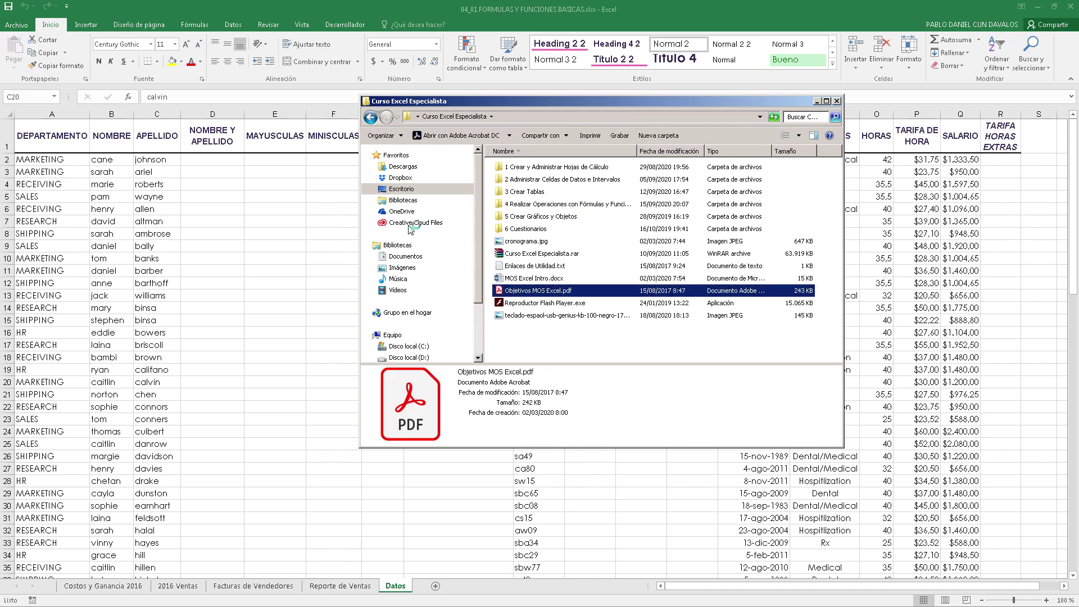
{"action": "key", "text": "Return"}
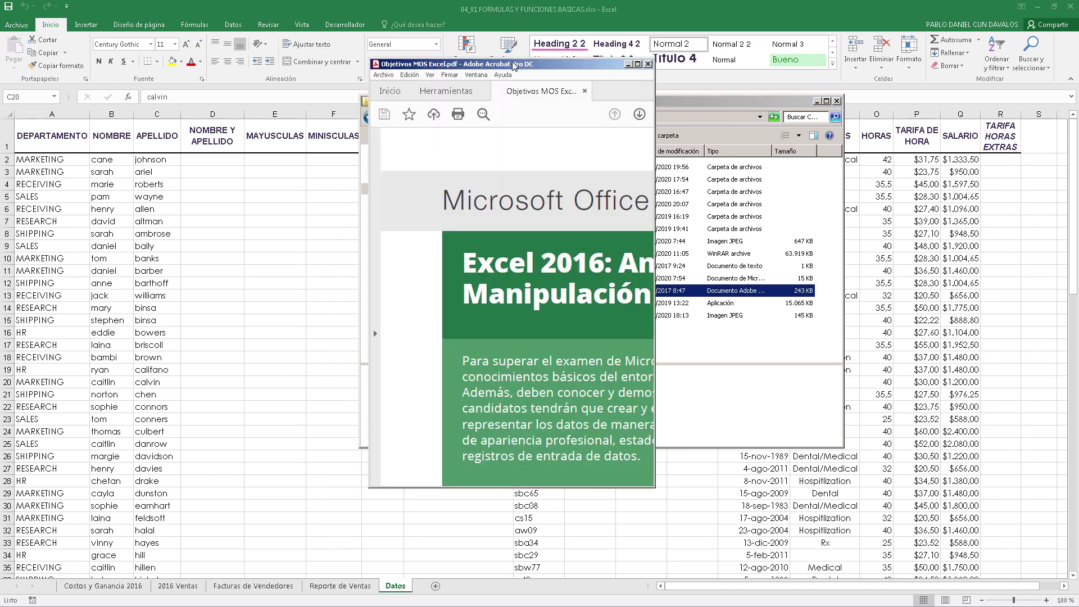
Review the MOS Excel 2016 objectives, especially section 4.3 on formatting text with functions, and return to the Excel workbook.
{"action": "scroll", "coordinate": [586, 210], "scroll_direction": "down", "scroll_amount": 5}
{"action": "scroll", "coordinate": [586, 210], "scroll_direction": "down", "scroll_amount": 10}
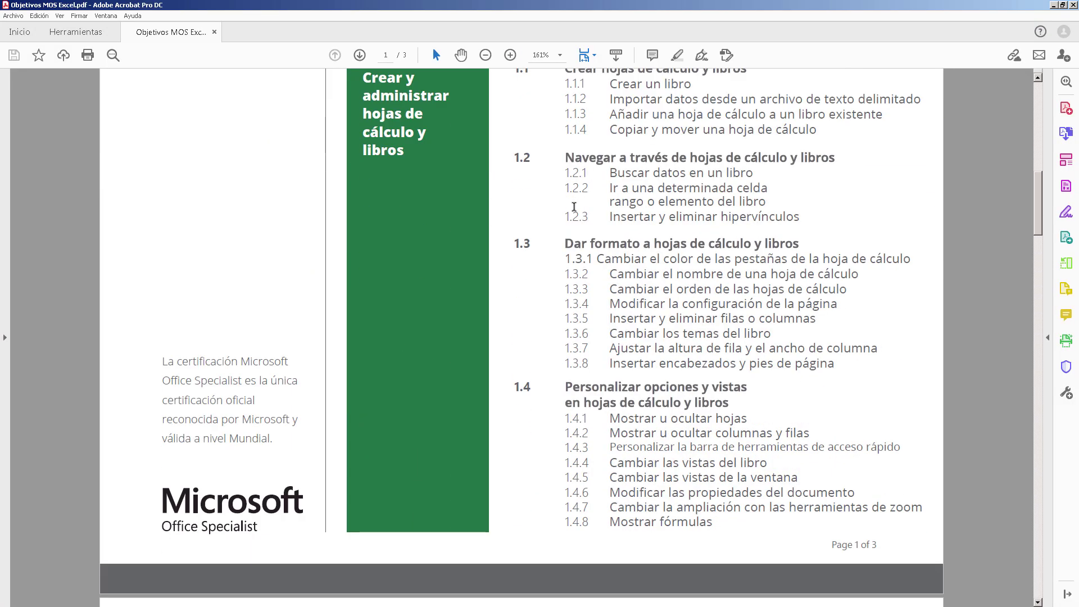
{"action": "scroll", "coordinate": [623, 267], "scroll_direction": "down", "scroll_amount": 15}
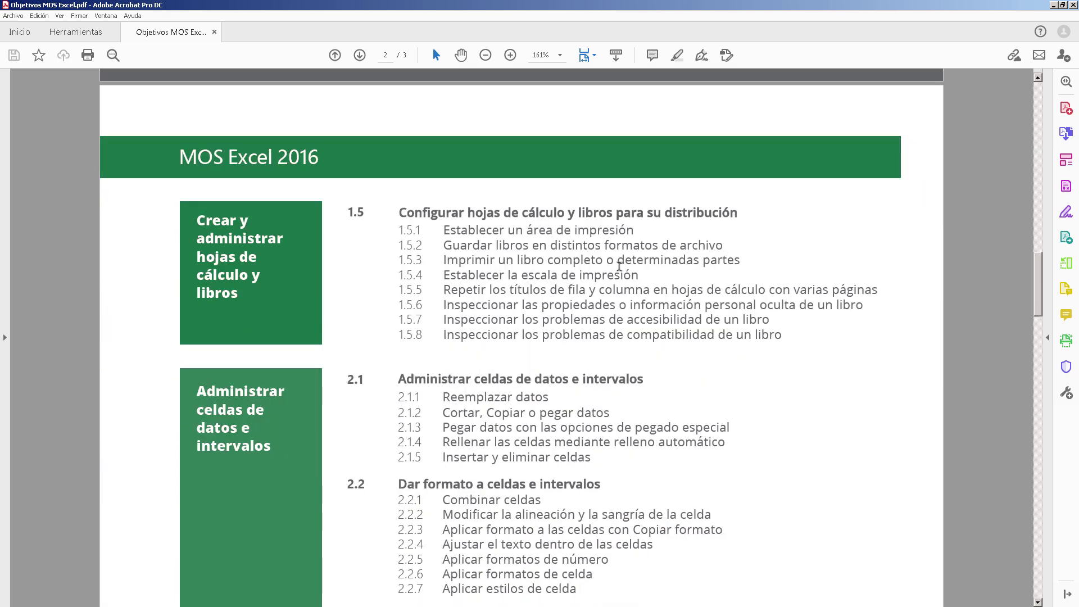
{"action": "scroll", "coordinate": [615, 268], "scroll_direction": "down", "scroll_amount": 10}
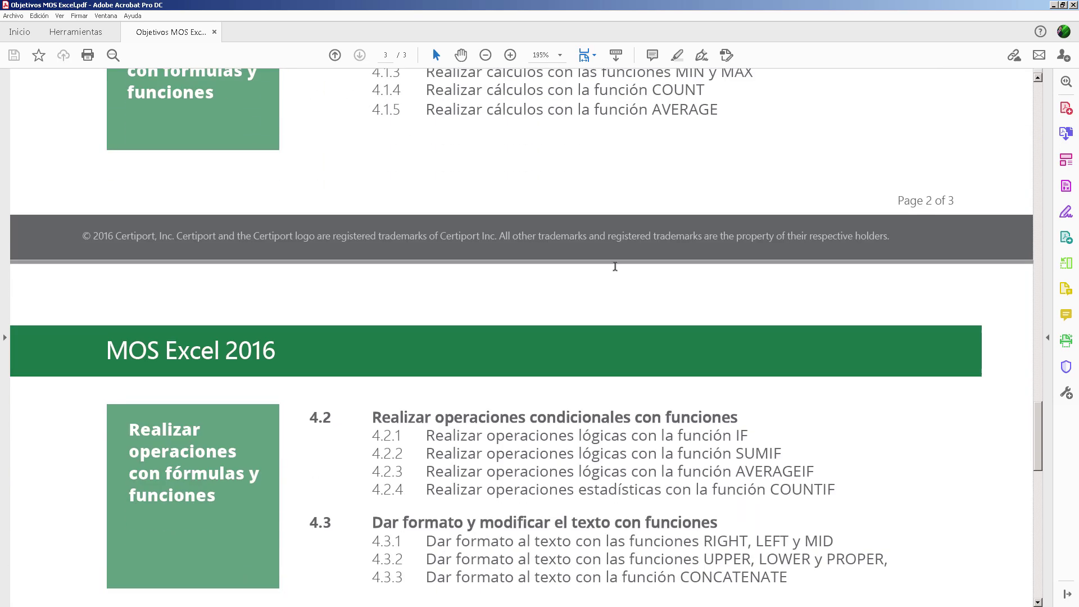
{"action": "scroll", "coordinate": [612, 264], "scroll_direction": "down", "scroll_amount": 3}
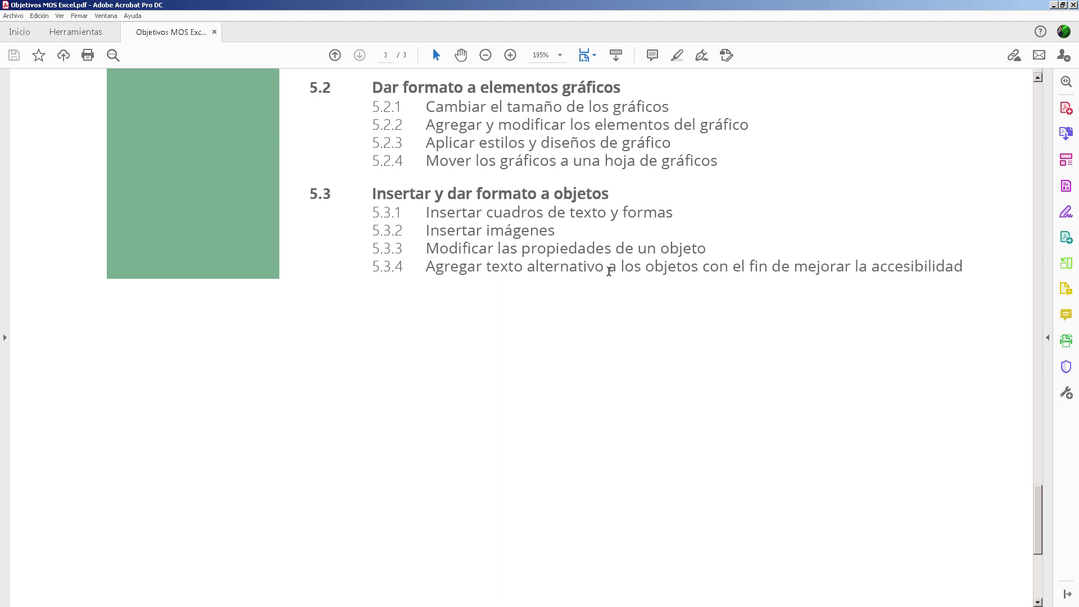
{"action": "scroll", "coordinate": [619, 275], "scroll_direction": "up", "scroll_amount": 10}
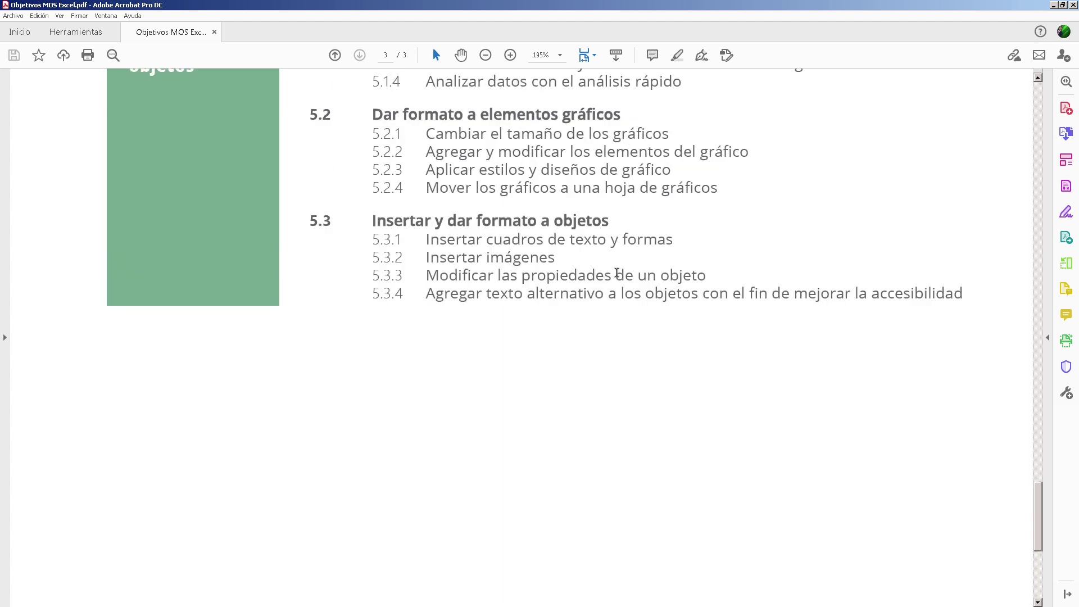
{"action": "scroll", "coordinate": [530, 229], "scroll_direction": "up", "scroll_amount": 2}
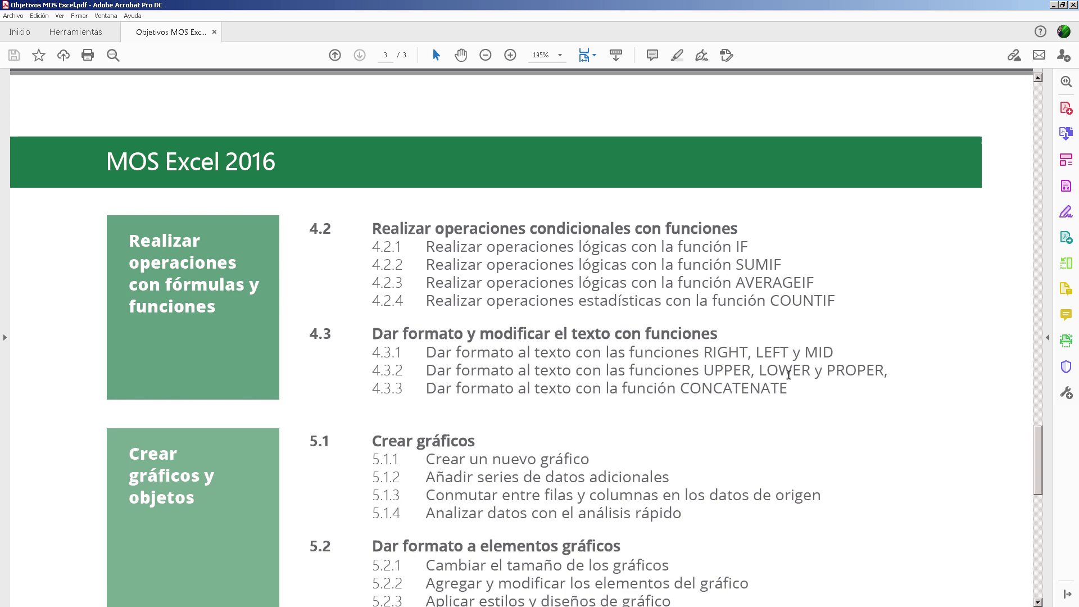
{"action": "left_click", "coordinate": [1053, 5]}
{"action": "left_click", "coordinate": [820, 102]}
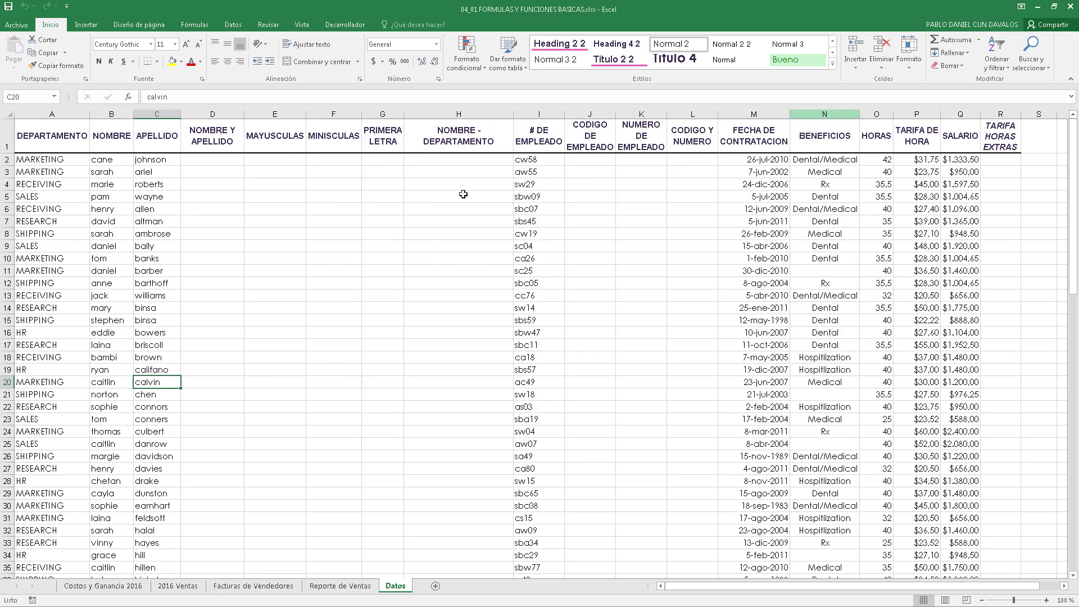
Examine the Datos sheet's columns from DEPARTAMENTO to NOMBRE - DEPARTAMENTO, including the existing department and name entries.
{"action": "left_click", "coordinate": [154, 222]}
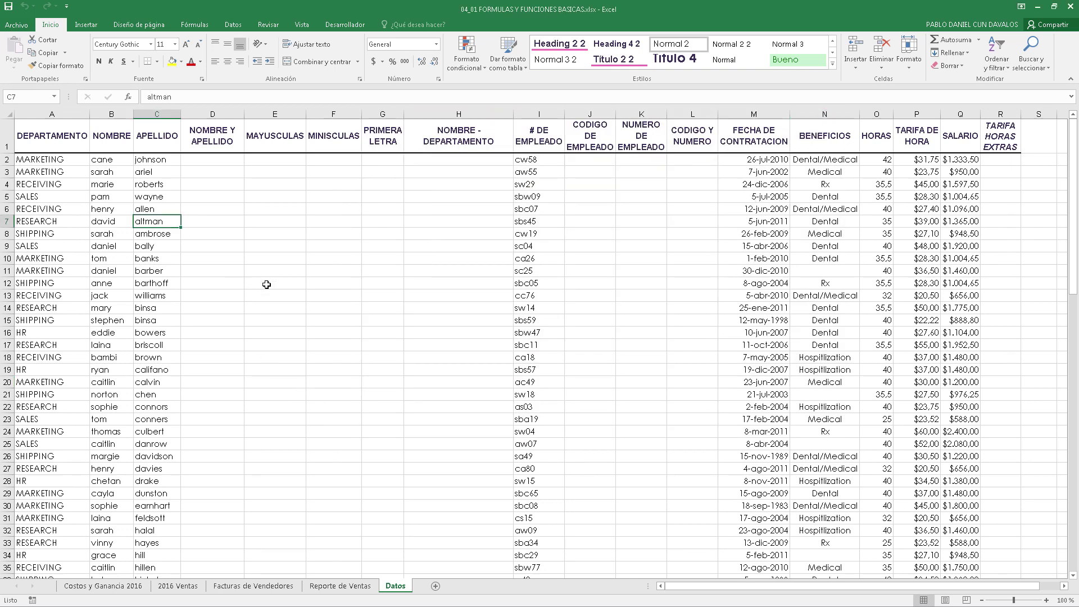
{"action": "left_click", "coordinate": [53, 172]}
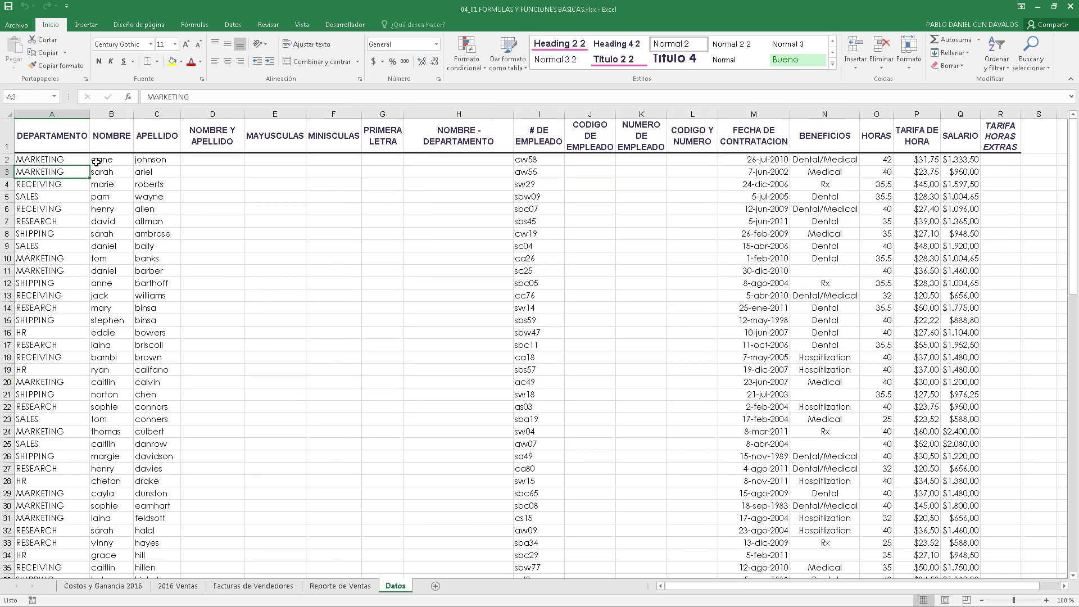
{"action": "left_click_drag", "start_coordinate": [96, 161], "coordinate": [155, 173]}
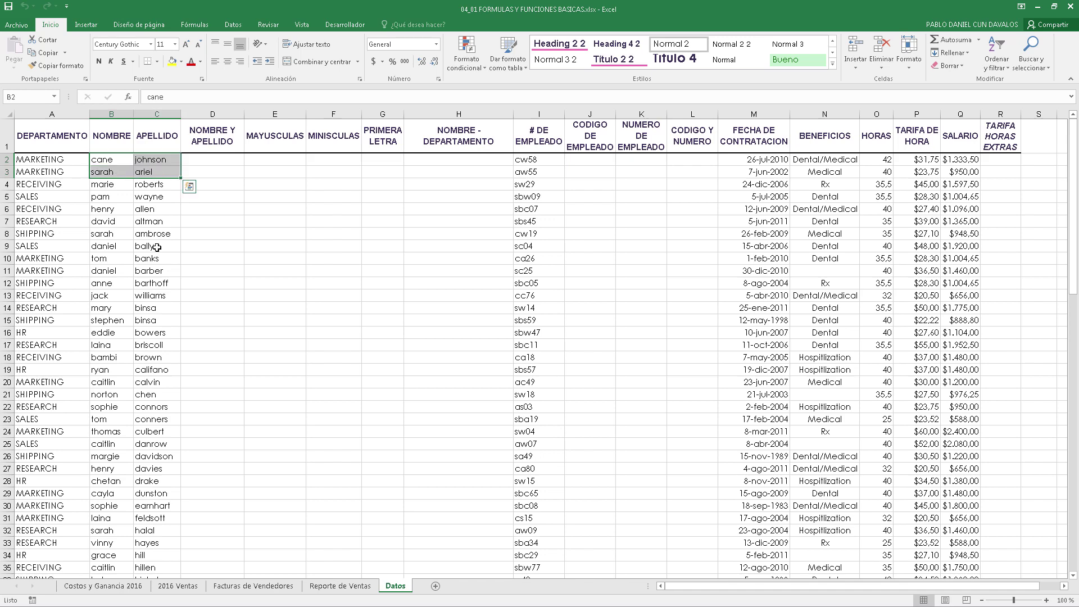
{"action": "left_click", "coordinate": [144, 270]}
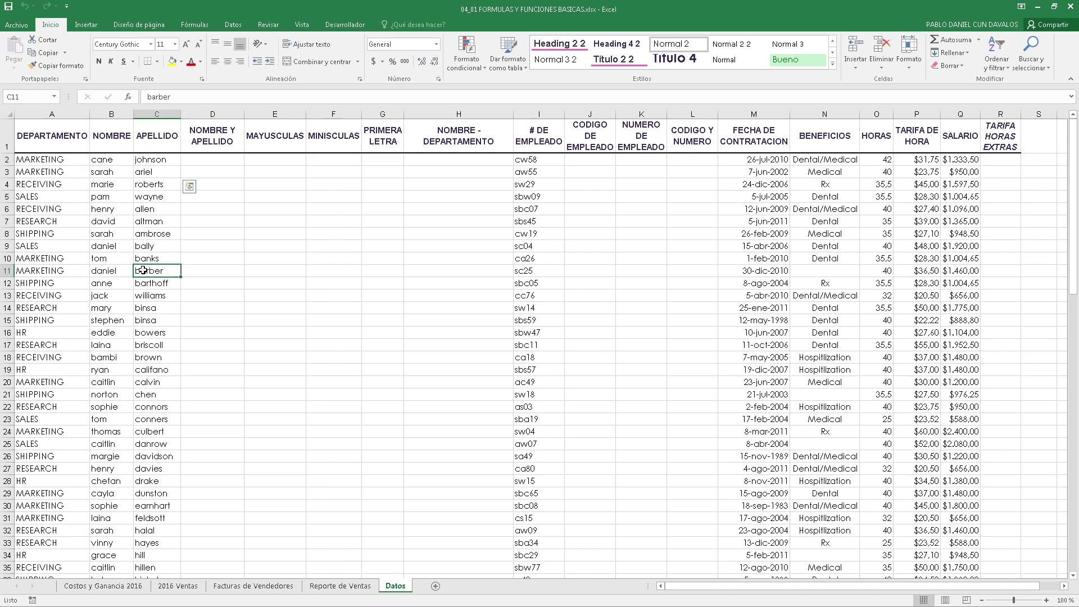
{"action": "left_click", "coordinate": [59, 115]}
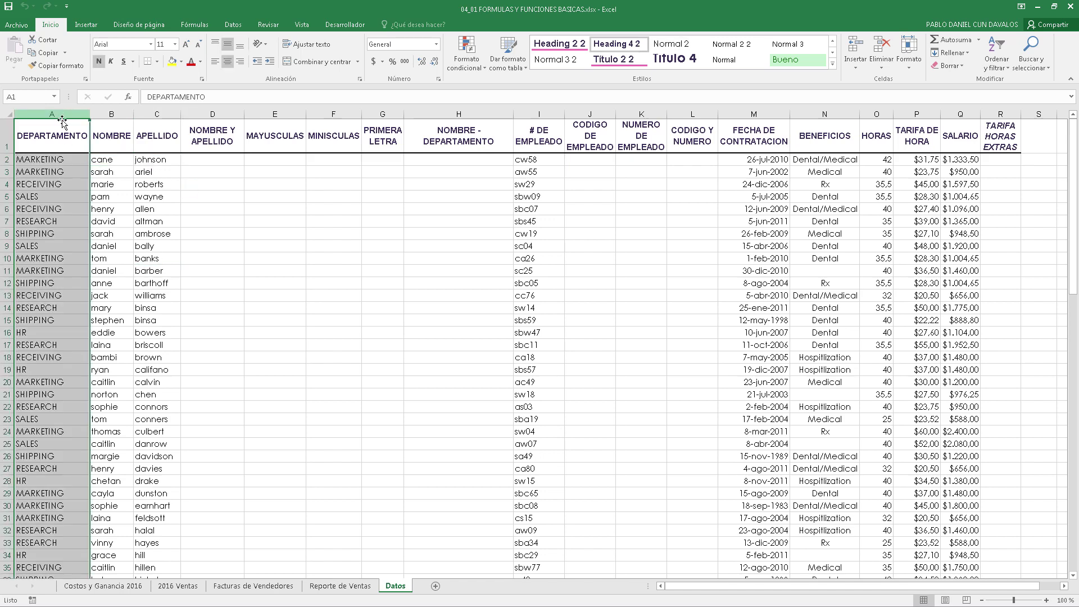
{"action": "left_click", "coordinate": [112, 114]}
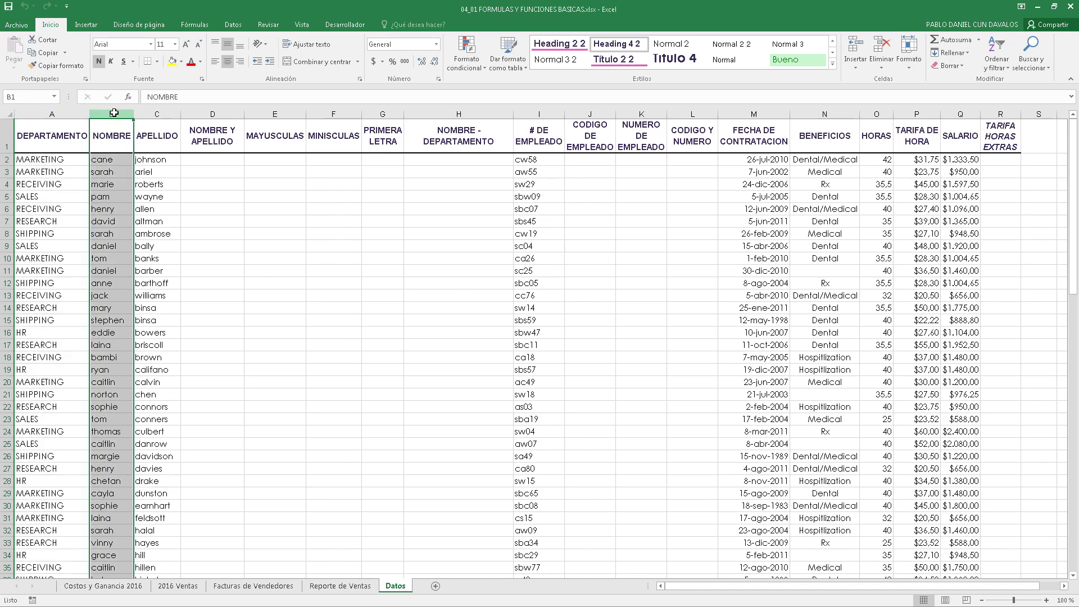
{"action": "left_click", "coordinate": [152, 114]}
{"action": "left_click", "coordinate": [214, 114]}
{"action": "left_click", "coordinate": [275, 114]}
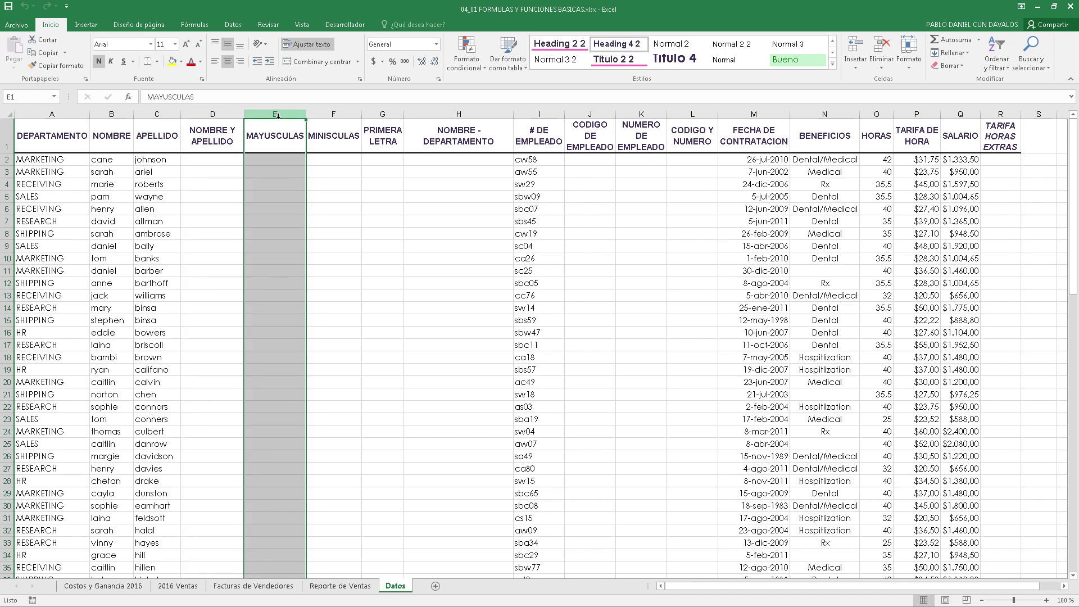
{"action": "left_click", "coordinate": [333, 114]}
{"action": "left_click", "coordinate": [374, 114]}
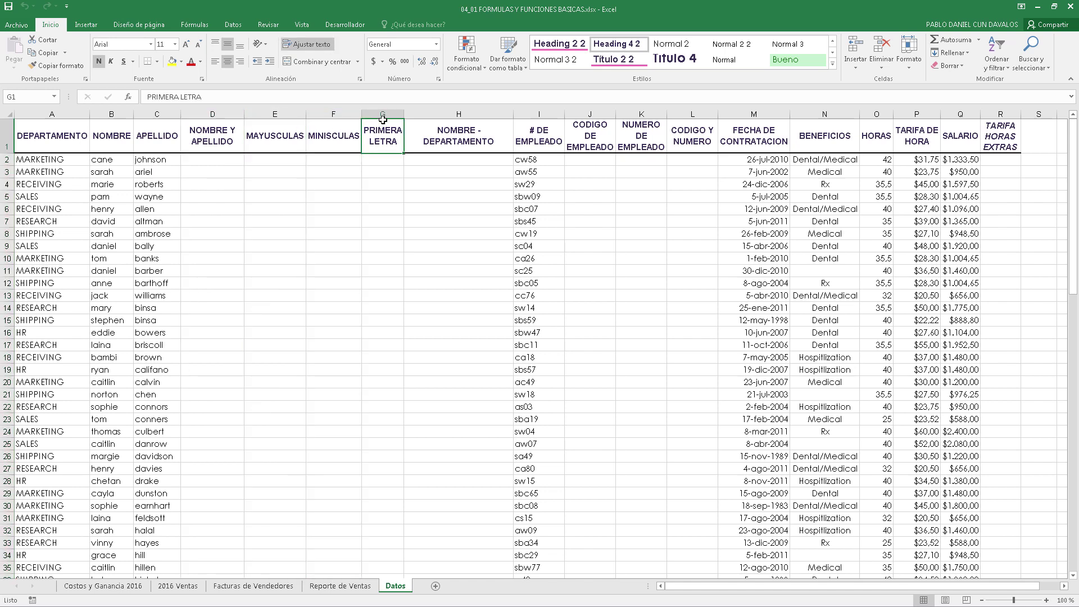
{"action": "left_click", "coordinate": [447, 114]}
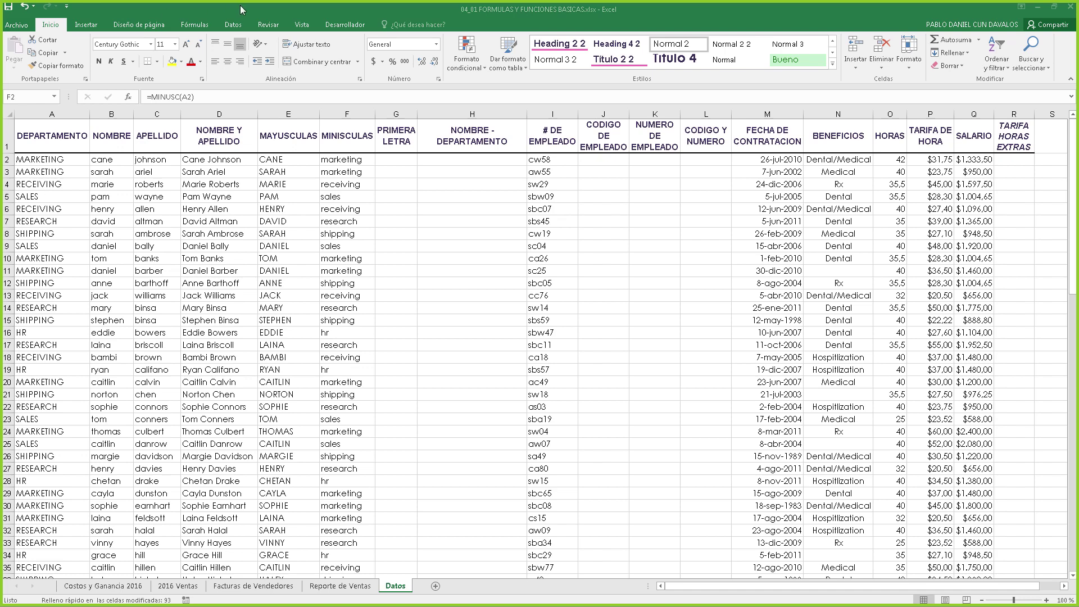
{"action": "left_click", "coordinate": [1038, 11]}
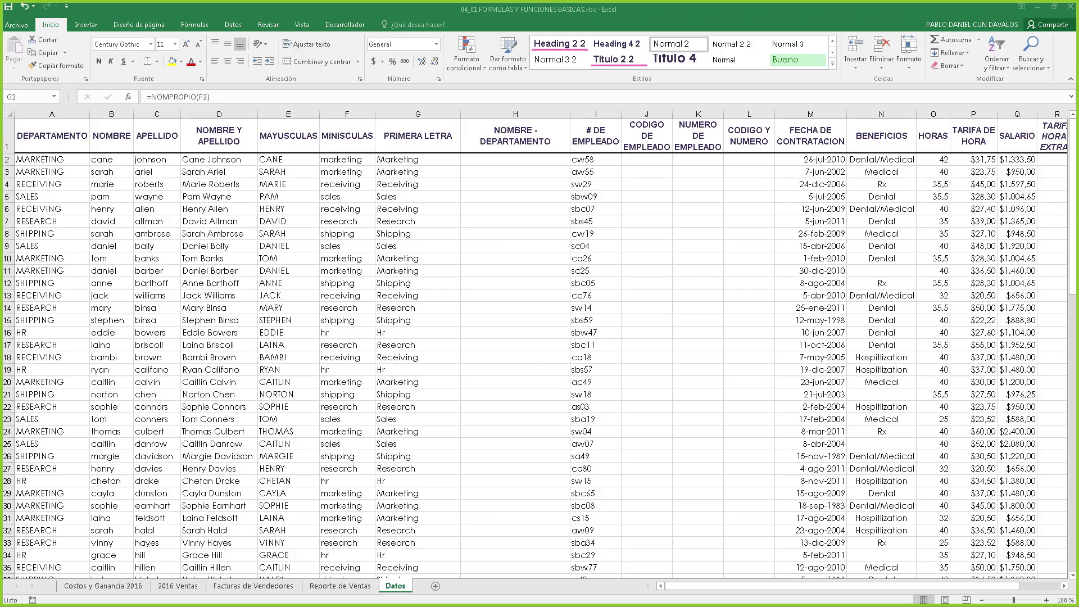
Clear the contents of the PRIMERA LETRA column from G2 down to the last data row.
{"action": "left_click", "coordinate": [399, 161]}
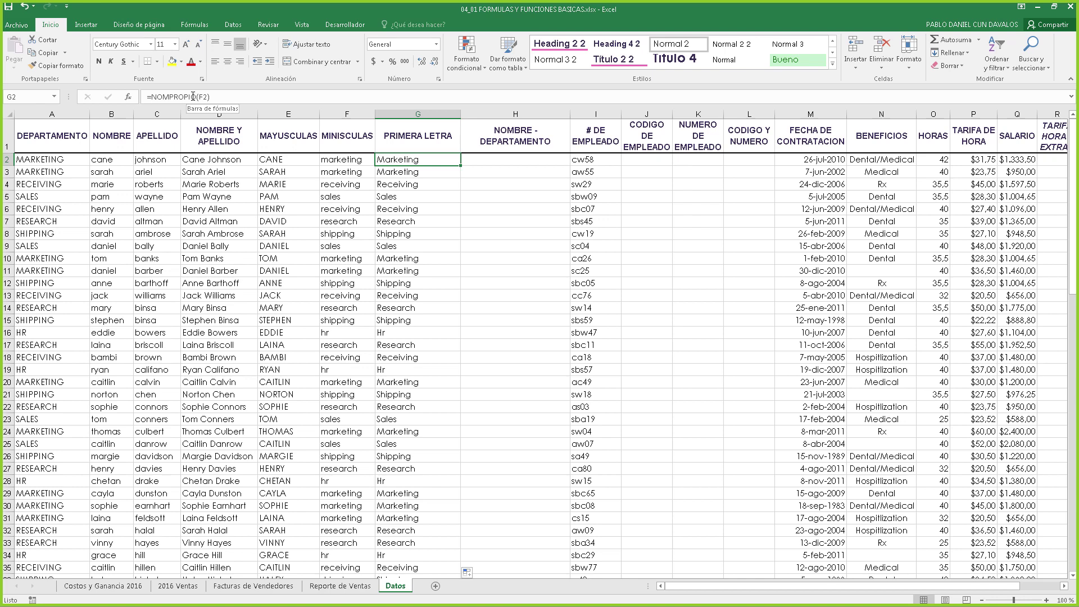
{"action": "key", "text": "ctrl+shift+Down"}
{"action": "right_click", "coordinate": [397, 158]}
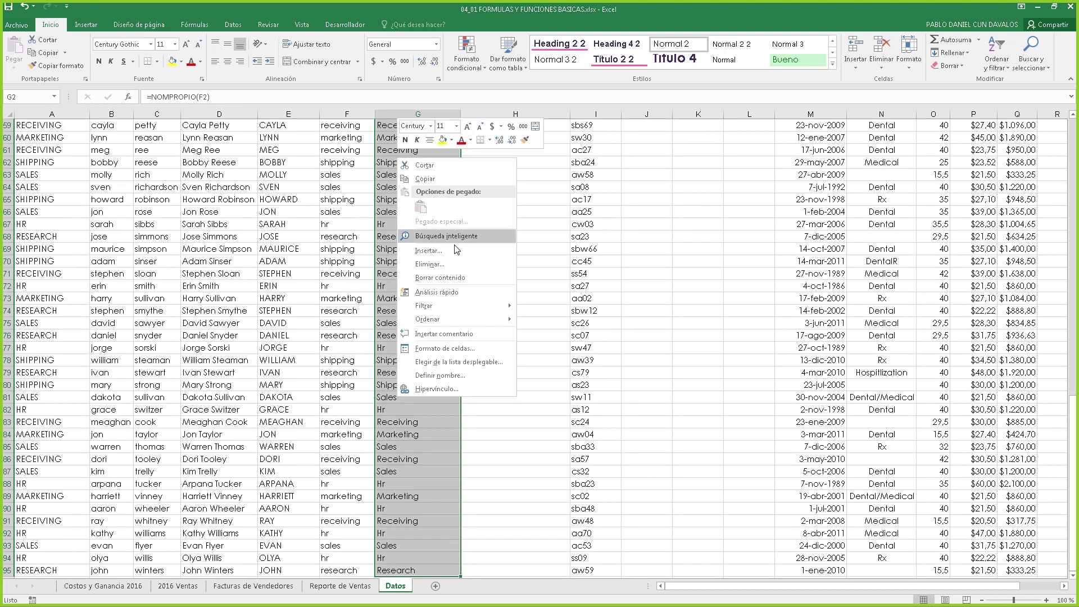
{"action": "left_click", "coordinate": [440, 277]}
Enter =NOMPROPIO(F2) in cell G2 and fill the formula down the PRIMERA LETRA column.
{"action": "scroll", "coordinate": [415, 222], "scroll_direction": "up", "scroll_amount": 20}
{"action": "left_click", "coordinate": [407, 161]}
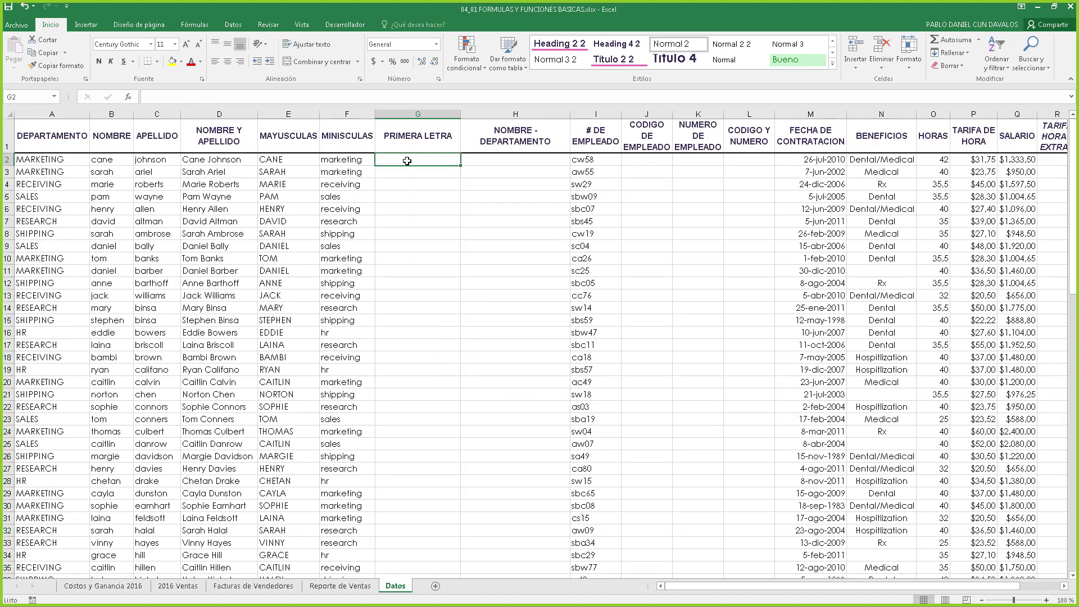
{"action": "type", "text": "=NOMPROPIO("}
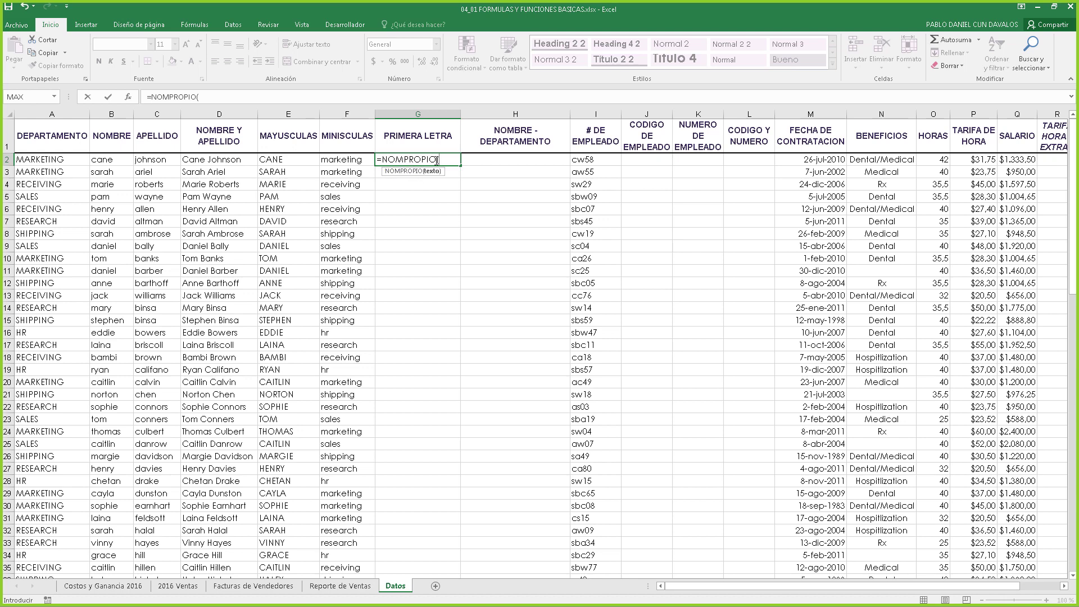
{"action": "key", "text": "BackSpace"}
{"action": "key", "text": "BackSpace"}
{"action": "key", "text": "BackSpace"}
{"action": "key", "text": "BackSpace"}
{"action": "key", "text": "BackSpace"}
{"action": "key", "text": "BackSpace"}
{"action": "key", "text": "BackSpace"}
{"action": "key", "text": "BackSpace"}
{"action": "key", "text": "BackSpace"}
{"action": "key", "text": "BackSpace"}
{"action": "type", "text": "nom"}
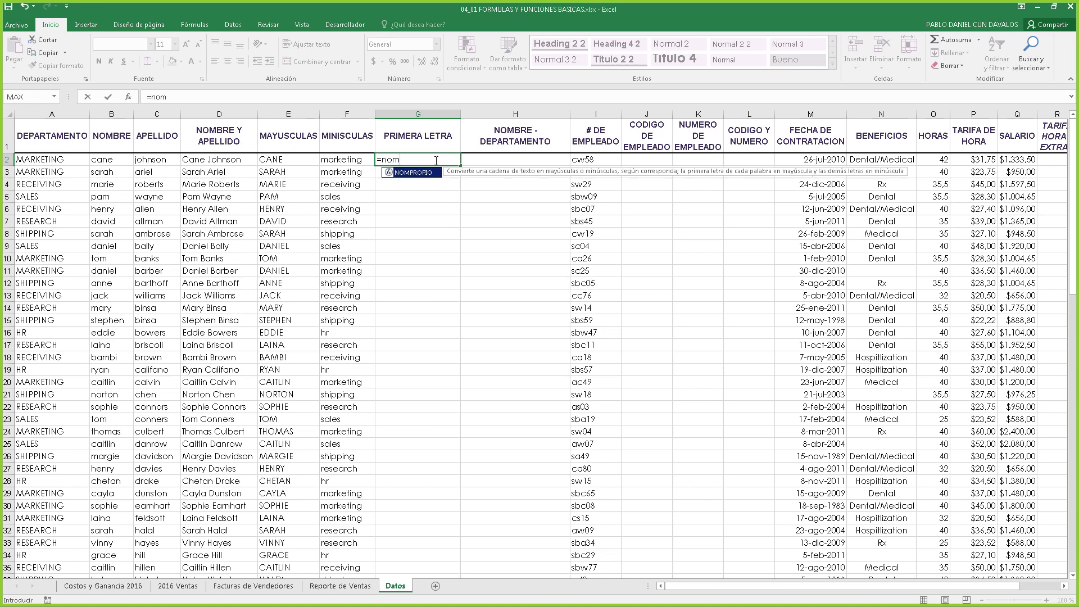
{"action": "key", "text": "Tab"}
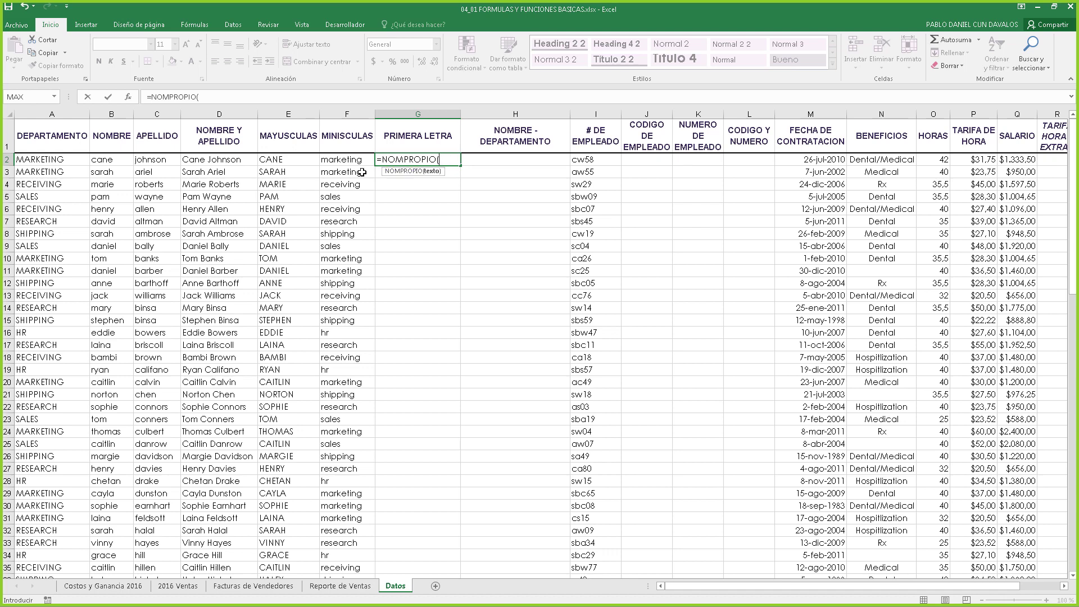
{"action": "left_click", "coordinate": [345, 161]}
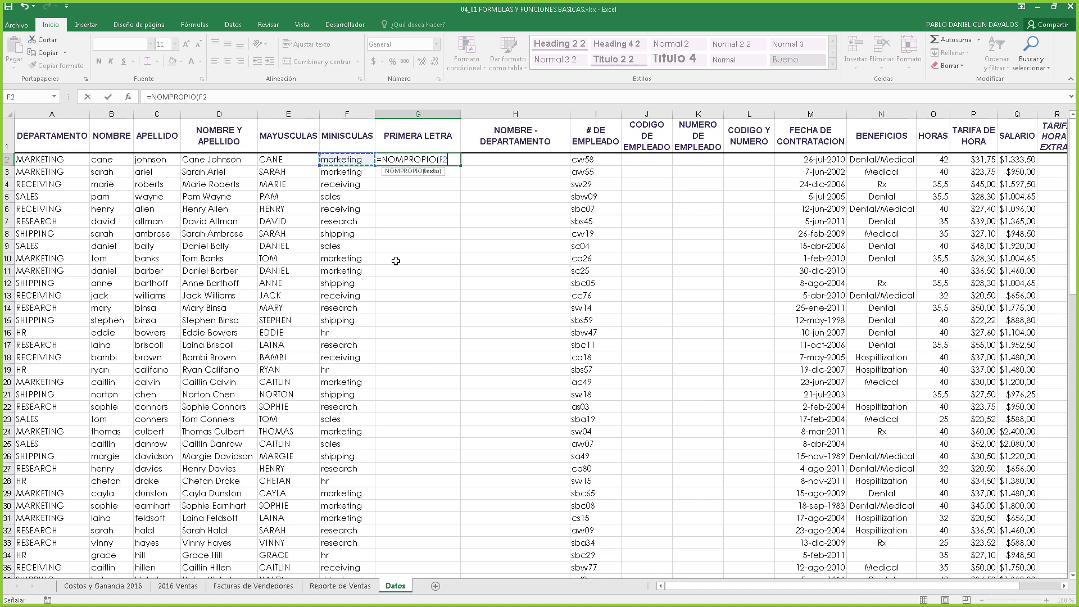
{"action": "key", "text": "Return"}
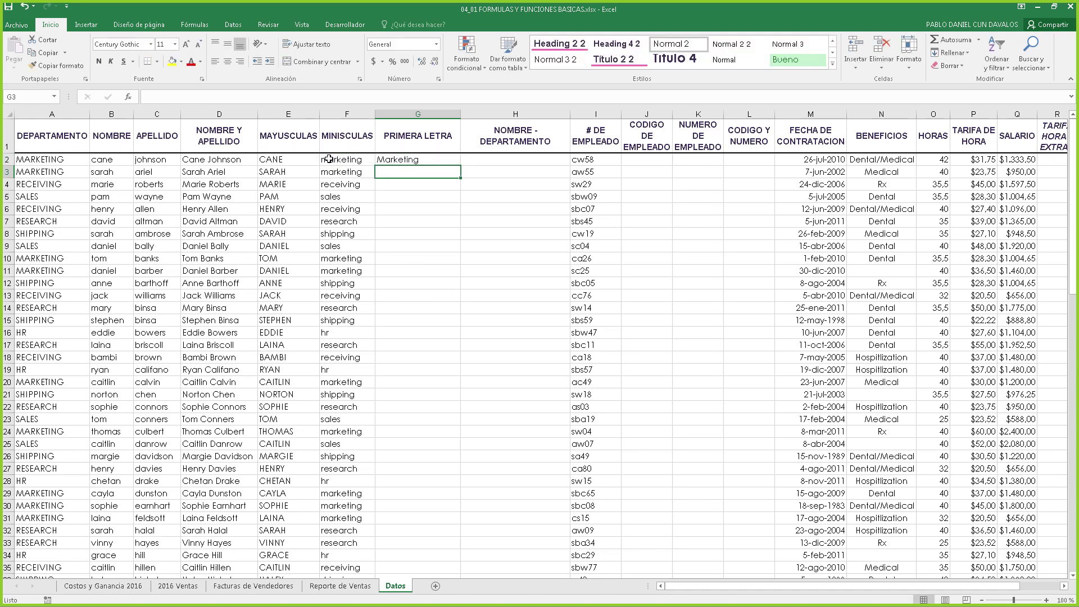
{"action": "left_click", "coordinate": [383, 159]}
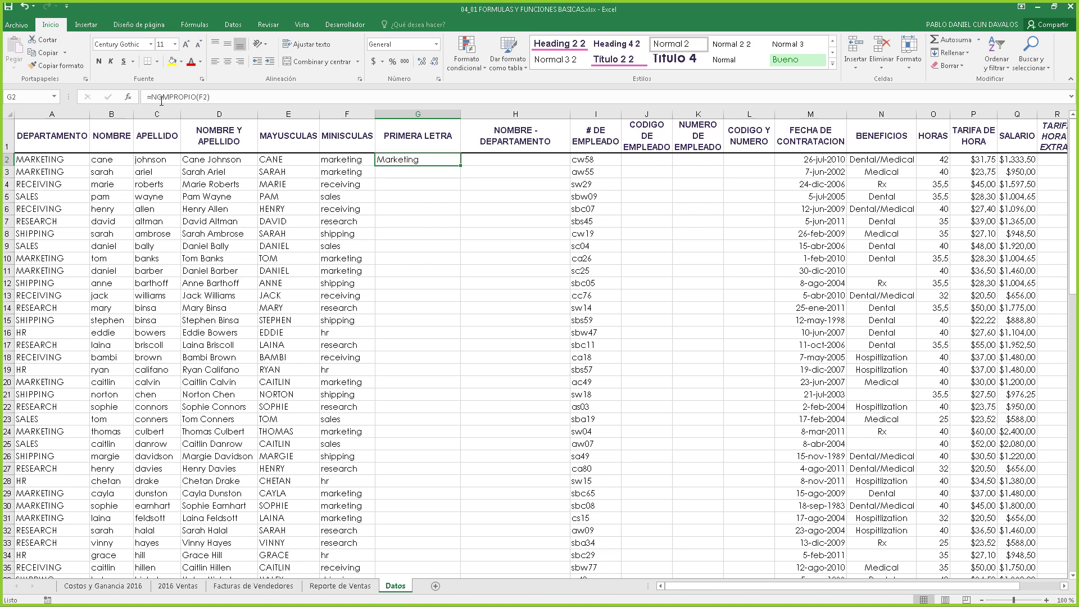
{"action": "double_click", "coordinate": [460, 166]}
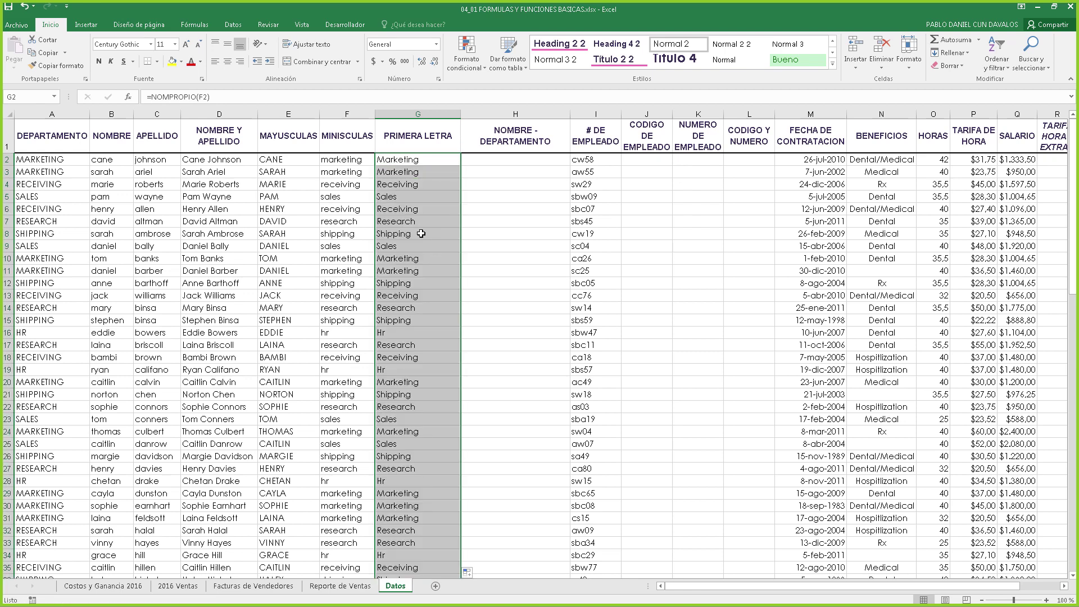
Inspect the row 2 contents and formulas of the NOMBRE Y APELLIDO, MAYUSCULAS, MINISCULAS and PRIMERA LETRA columns.
{"action": "left_click", "coordinate": [239, 160]}
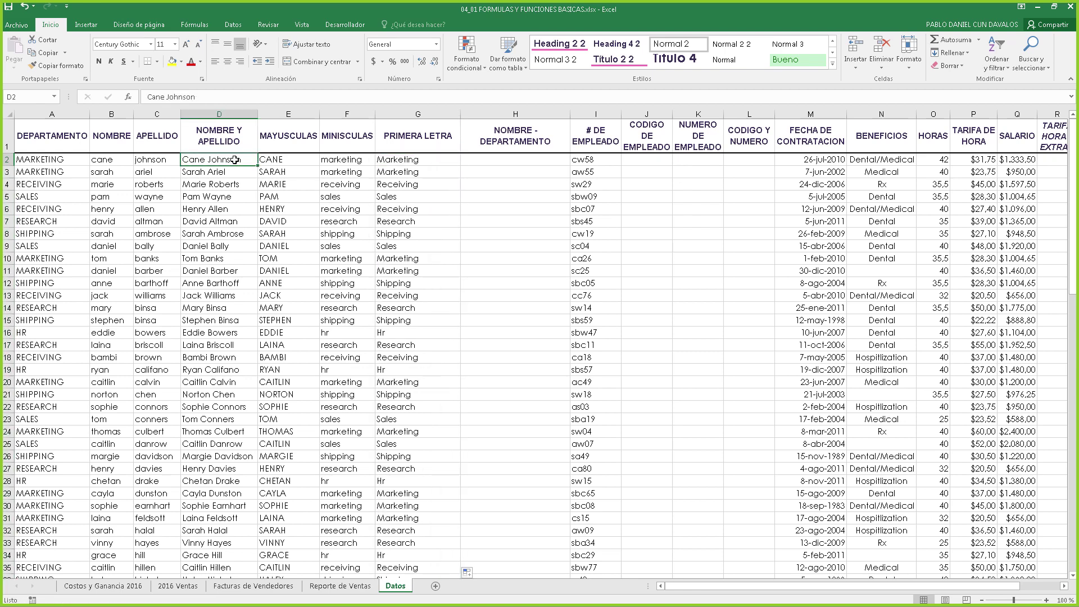
{"action": "left_click", "coordinate": [285, 159]}
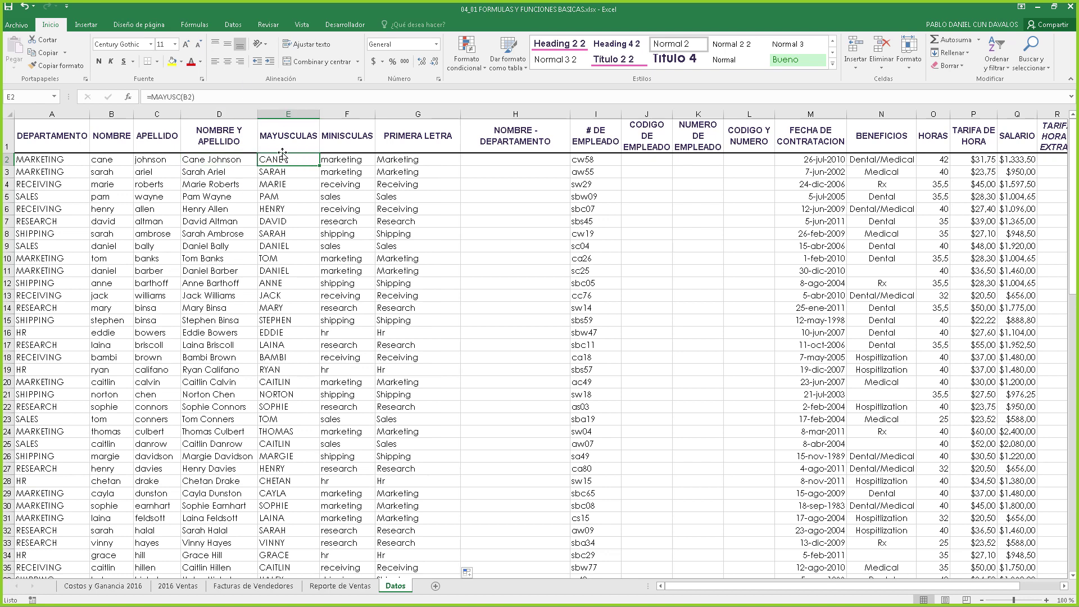
{"action": "left_click", "coordinate": [338, 159]}
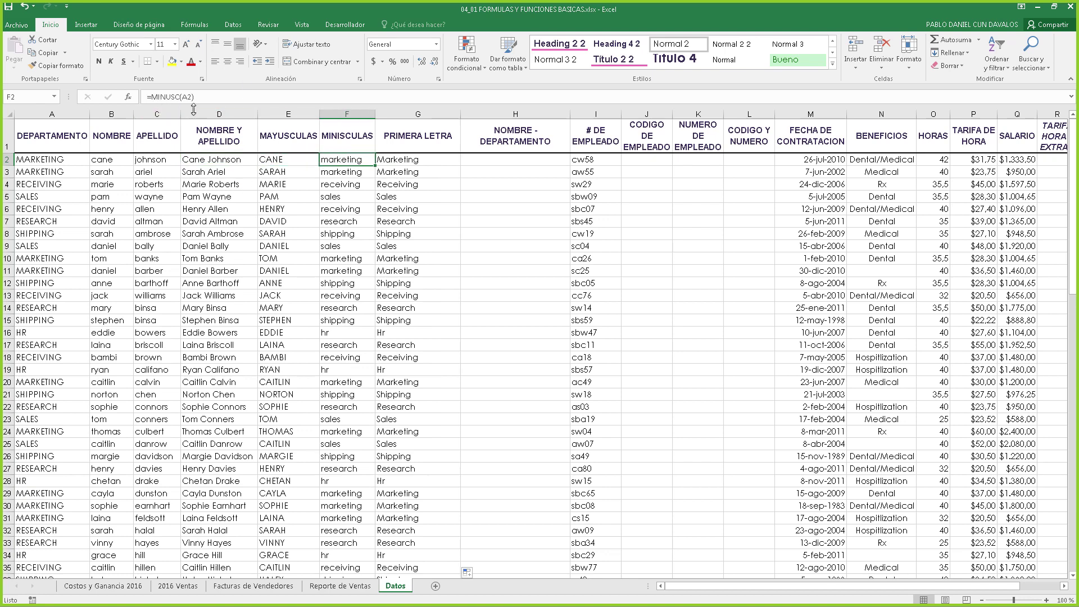
{"action": "left_click", "coordinate": [389, 159]}
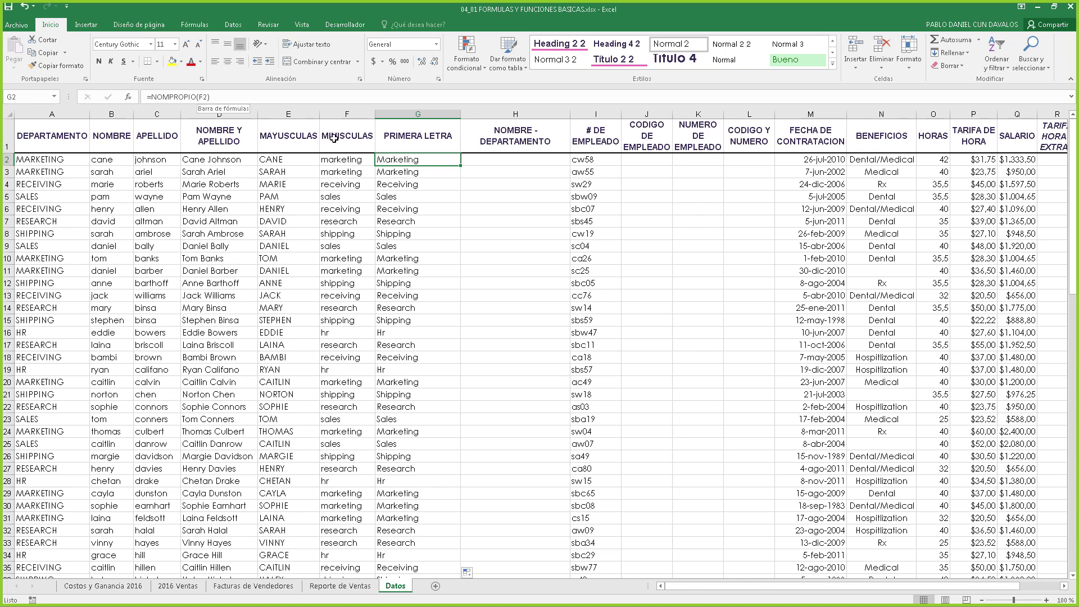
Flash Fill the NOMBRE - DEPARTAMENTO column from examples in H2 and H3 combining each first name and lowercase department with " - ".
{"action": "left_click", "coordinate": [508, 160]}
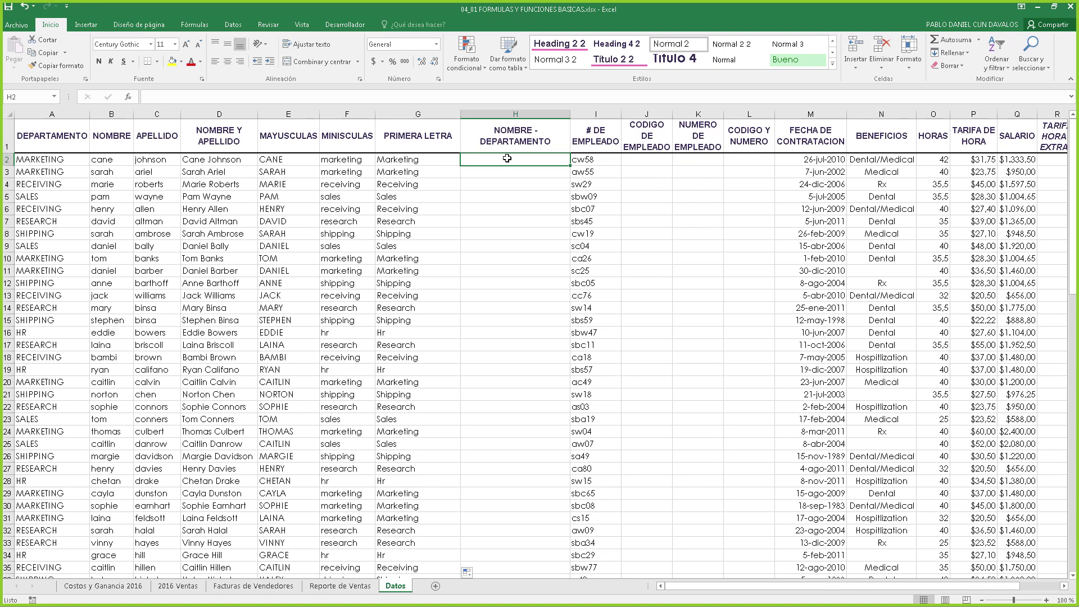
{"action": "left_click", "coordinate": [7, 159]}
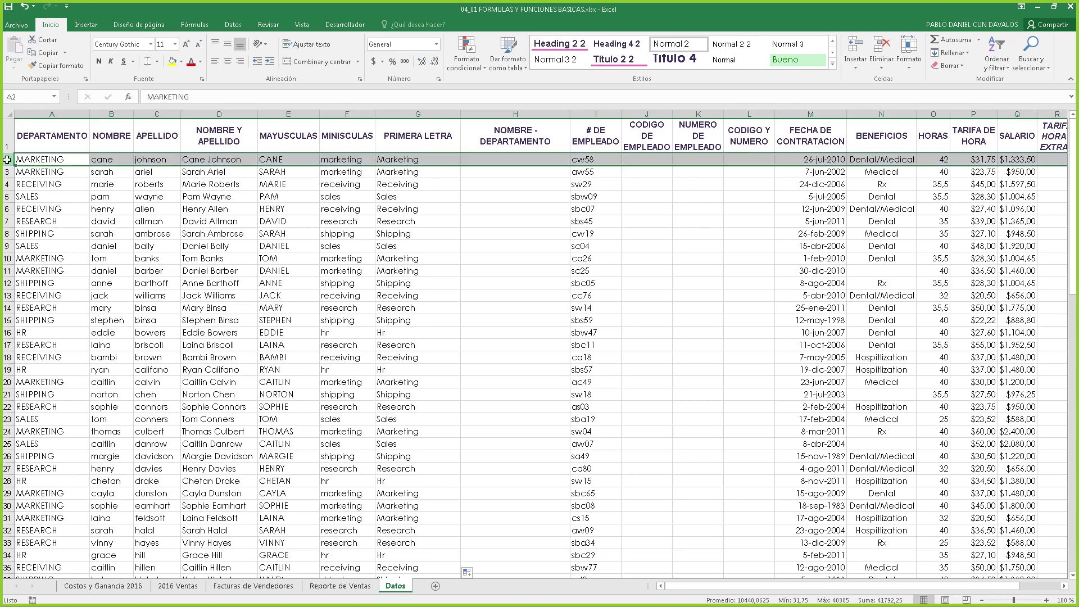
{"action": "right_click", "coordinate": [495, 156]}
{"action": "key", "text": "Escape"}
{"action": "left_click", "coordinate": [466, 162]}
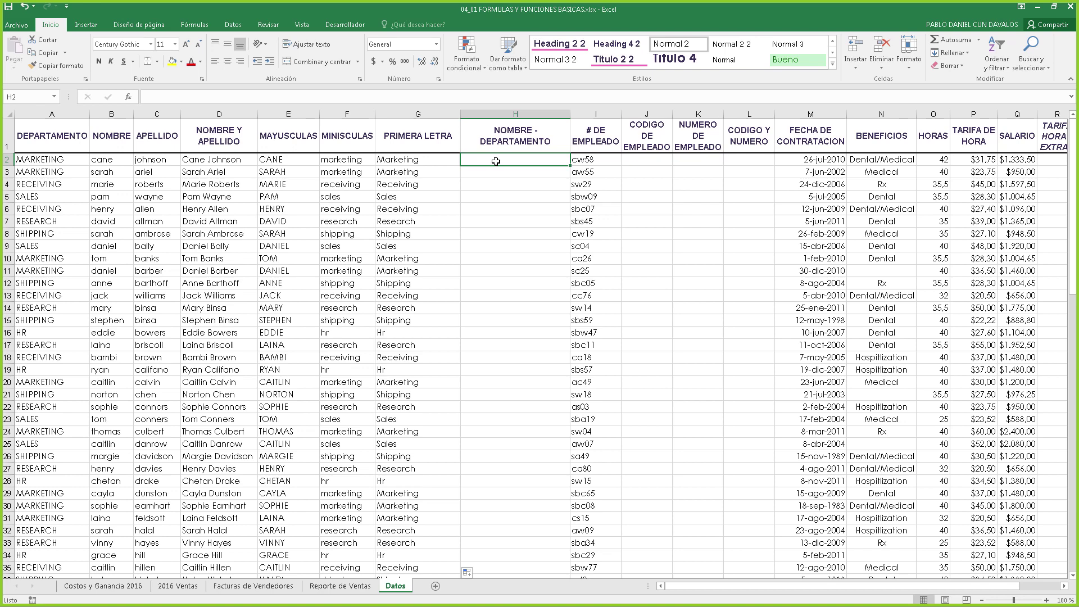
{"action": "type", "text": "cane"}
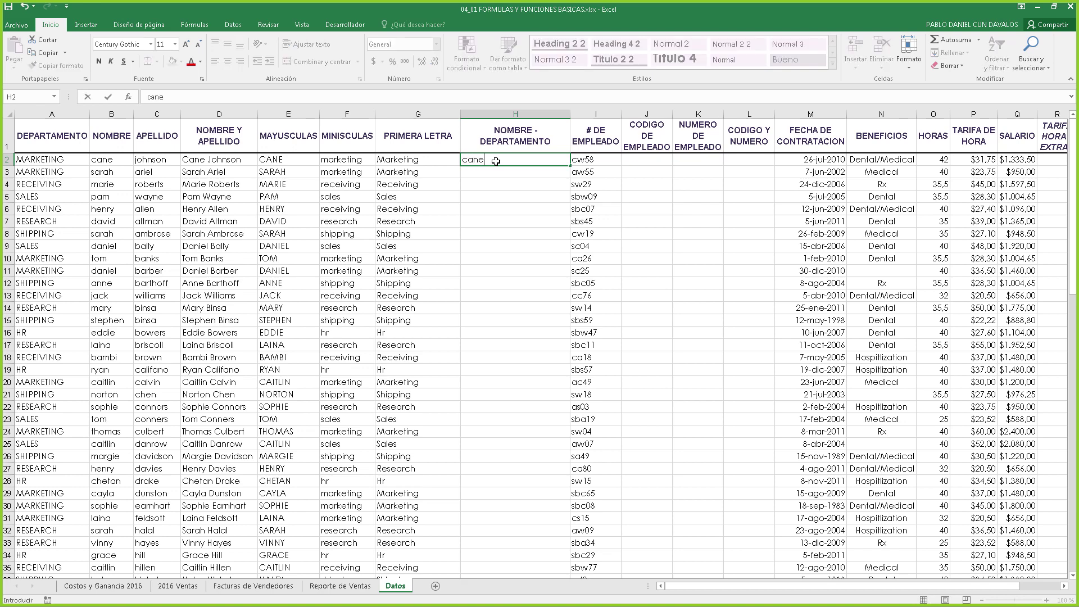
{"action": "type", "text": " - marketing"}
{"action": "key", "text": "Return"}
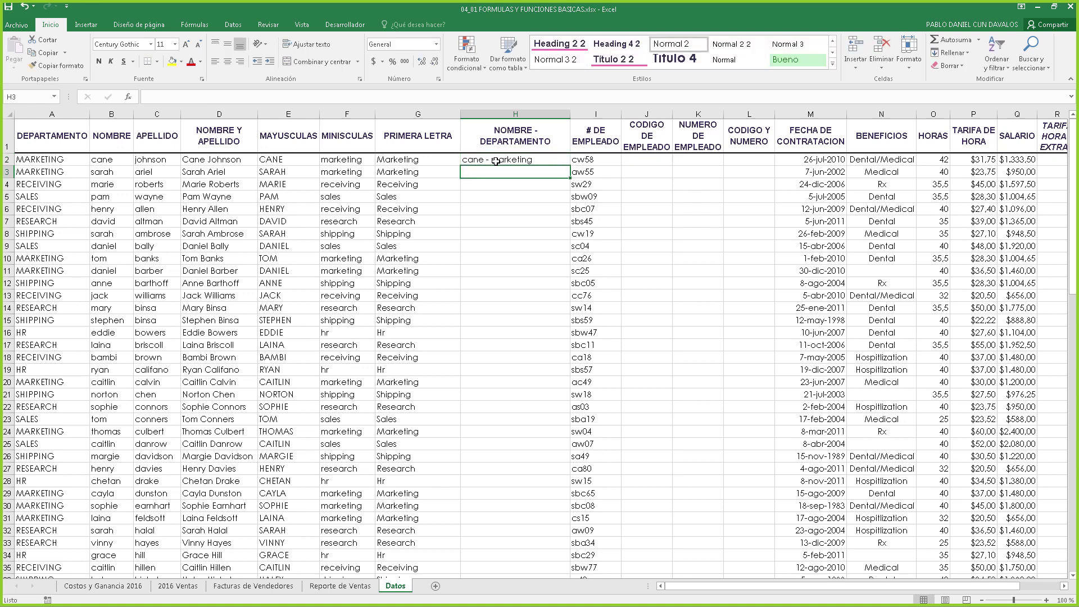
{"action": "type", "text": "sarah - marketing"}
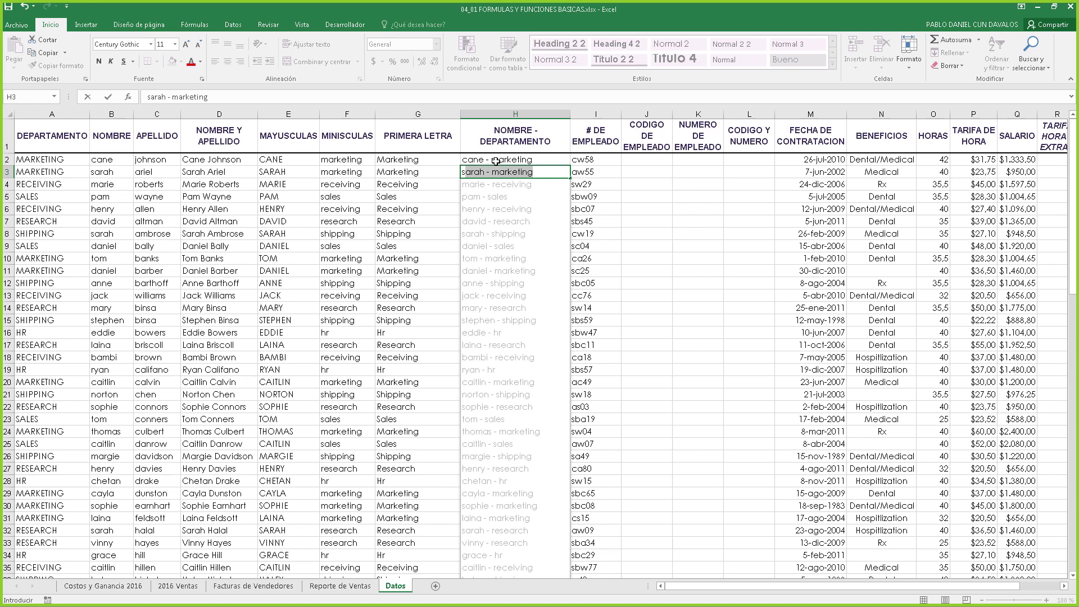
{"action": "key", "text": "Return"}
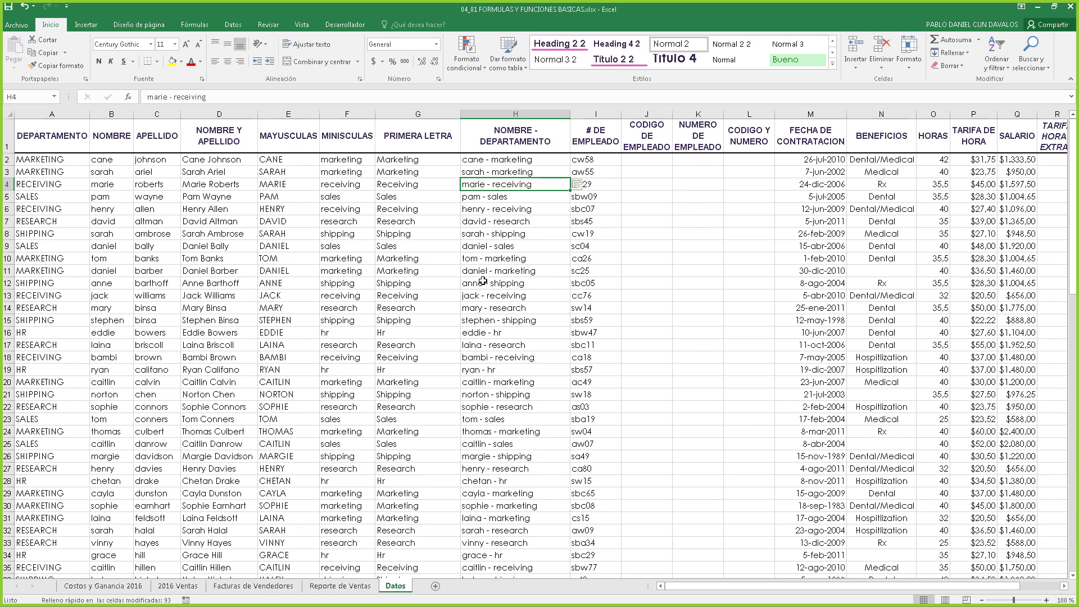
Clear the contents of the NOMBRE - DEPARTAMENTO column from H2 down to the last data row.
{"action": "left_click", "coordinate": [491, 160]}
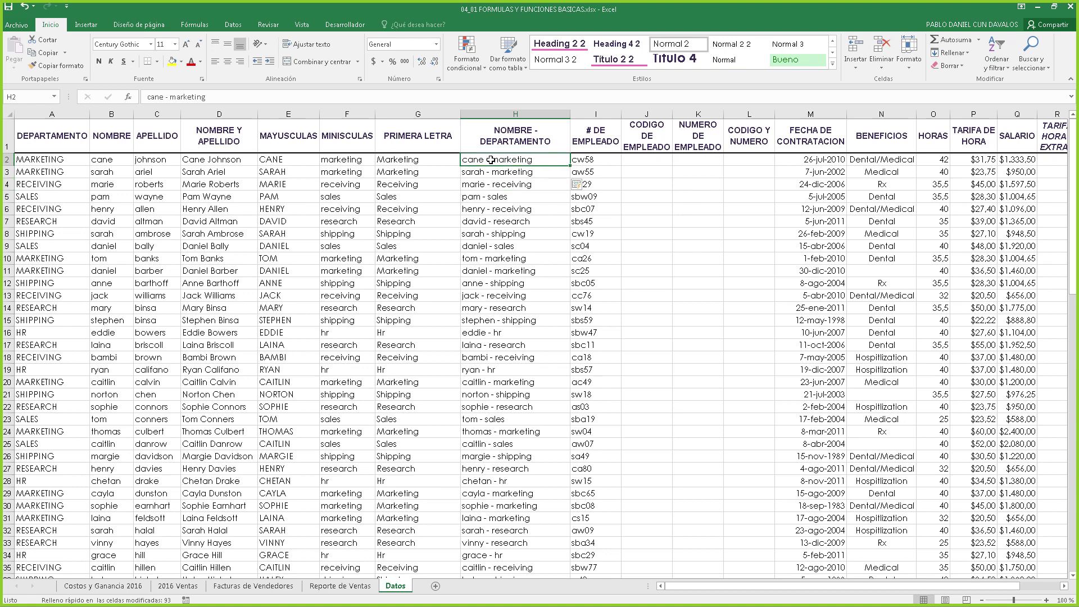
{"action": "key", "text": "ctrl+shift+Down"}
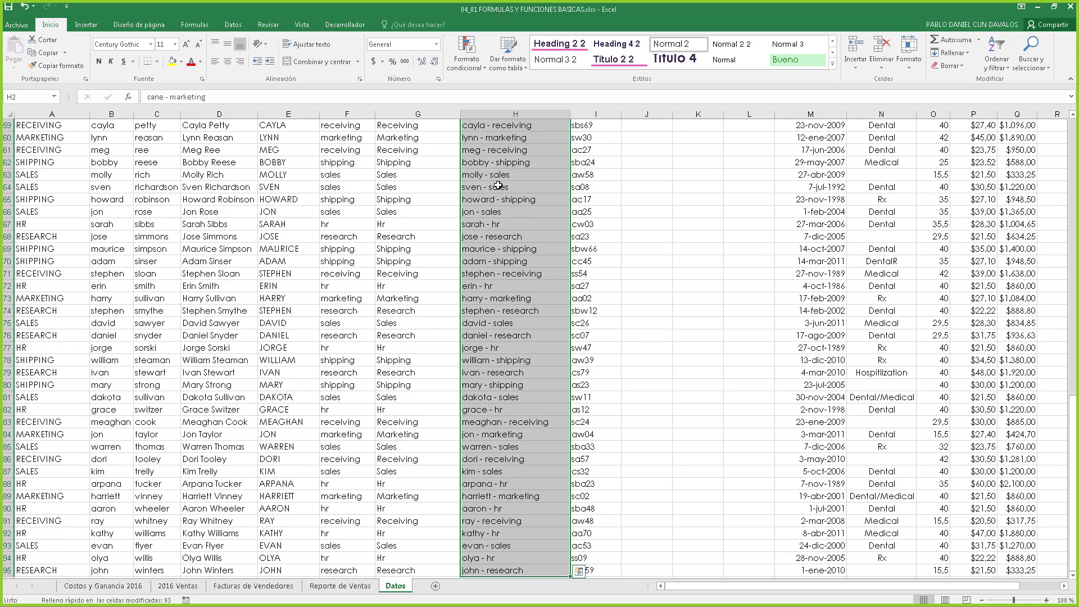
{"action": "scroll", "coordinate": [498, 185], "scroll_direction": "up", "scroll_amount": 14}
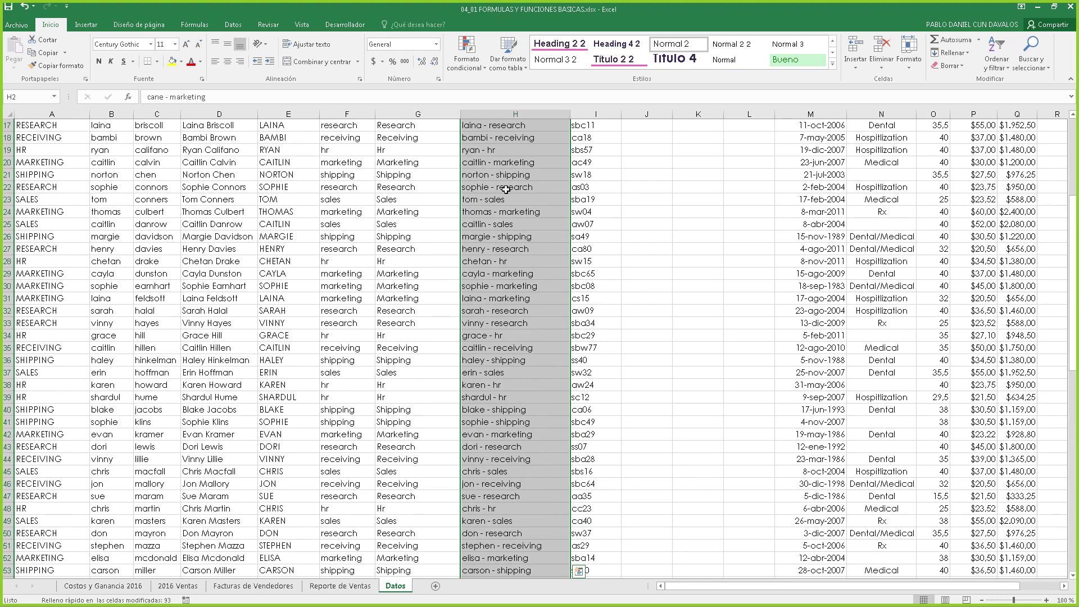
{"action": "scroll", "coordinate": [505, 189], "scroll_direction": "up", "scroll_amount": 6}
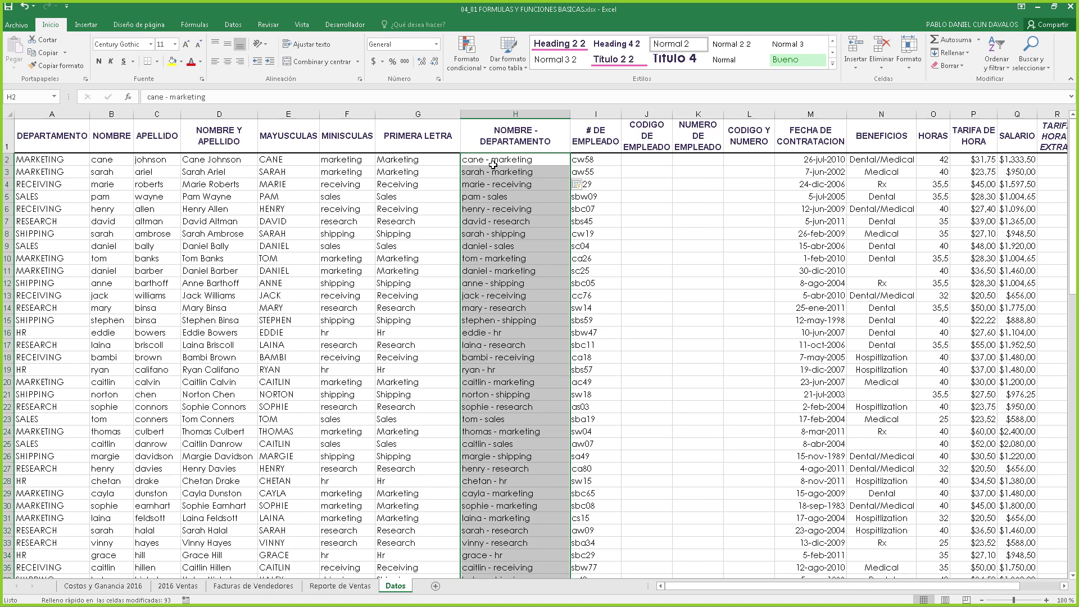
{"action": "right_click", "coordinate": [500, 219]}
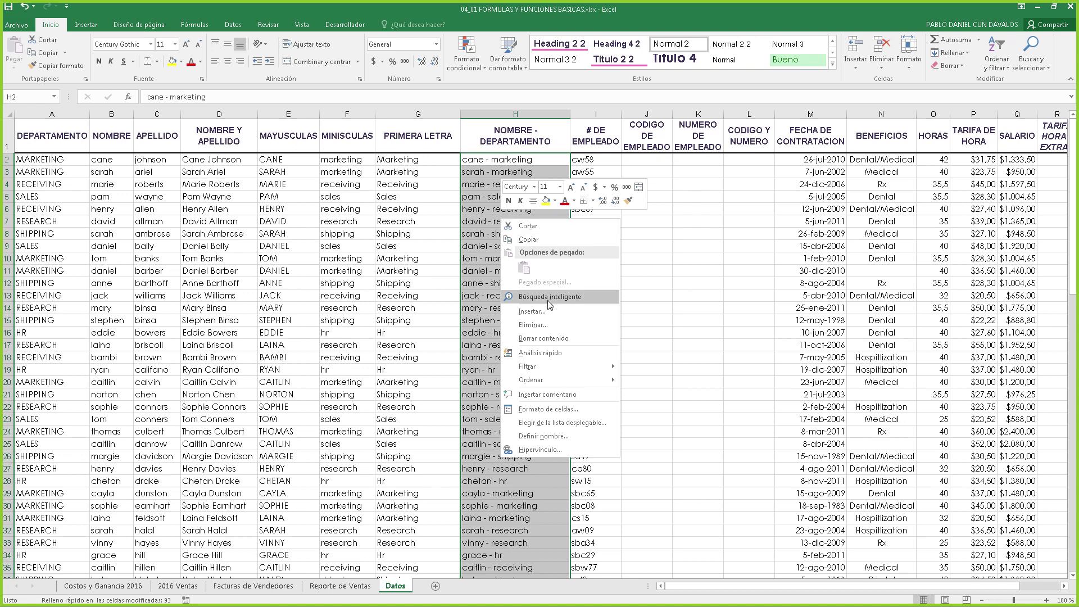
{"action": "left_click", "coordinate": [544, 338]}
Enter =CONCATENAR(B2;F2) in cell H2 to join the first name and the lowercase department.
{"action": "left_click", "coordinate": [488, 162]}
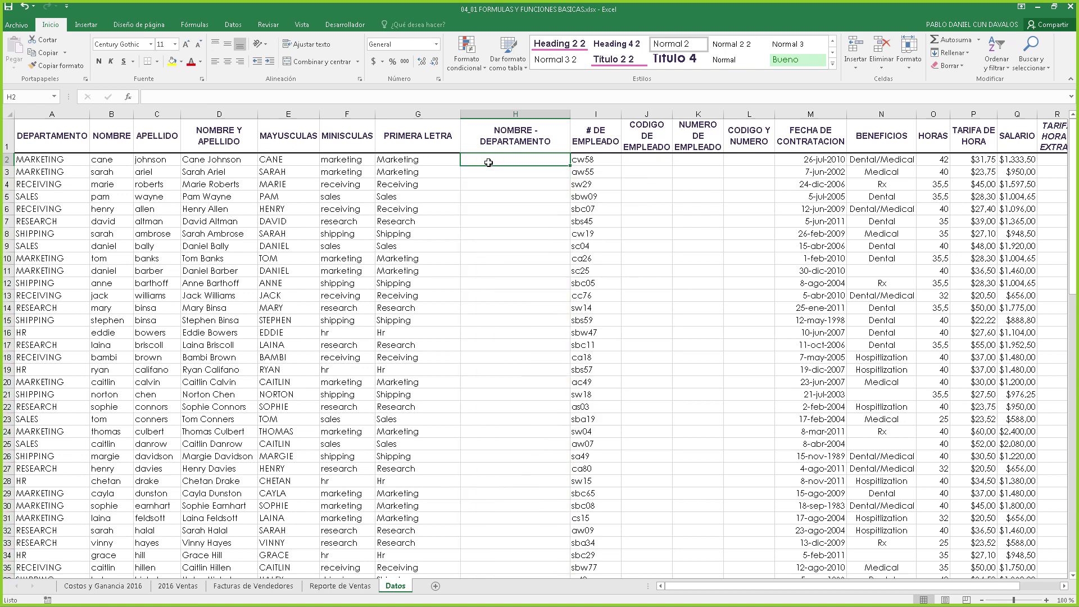
{"action": "type", "text": "=conc"}
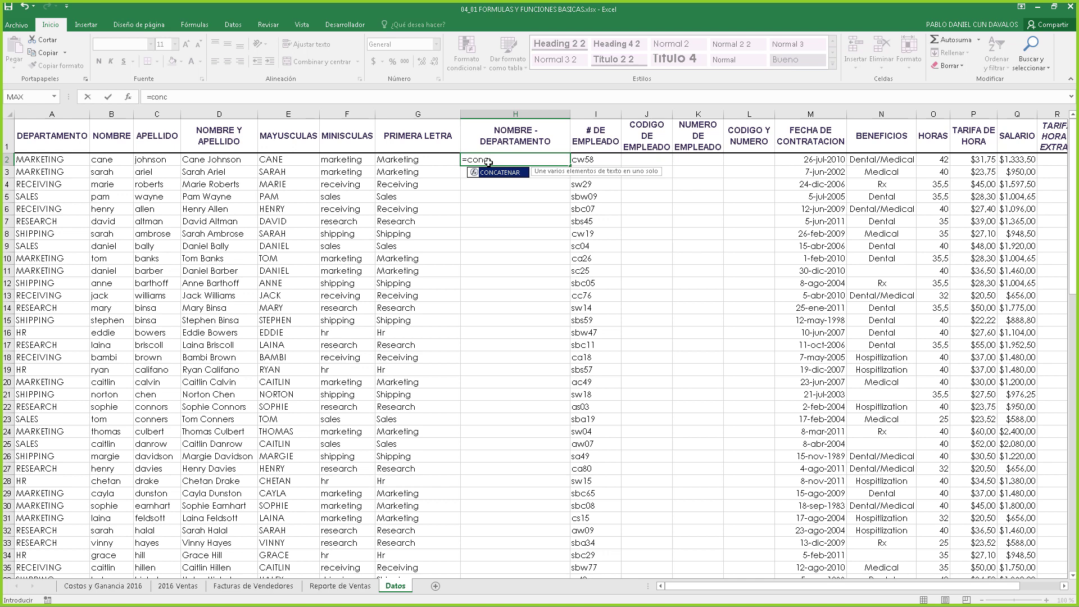
{"action": "key", "text": "Tab"}
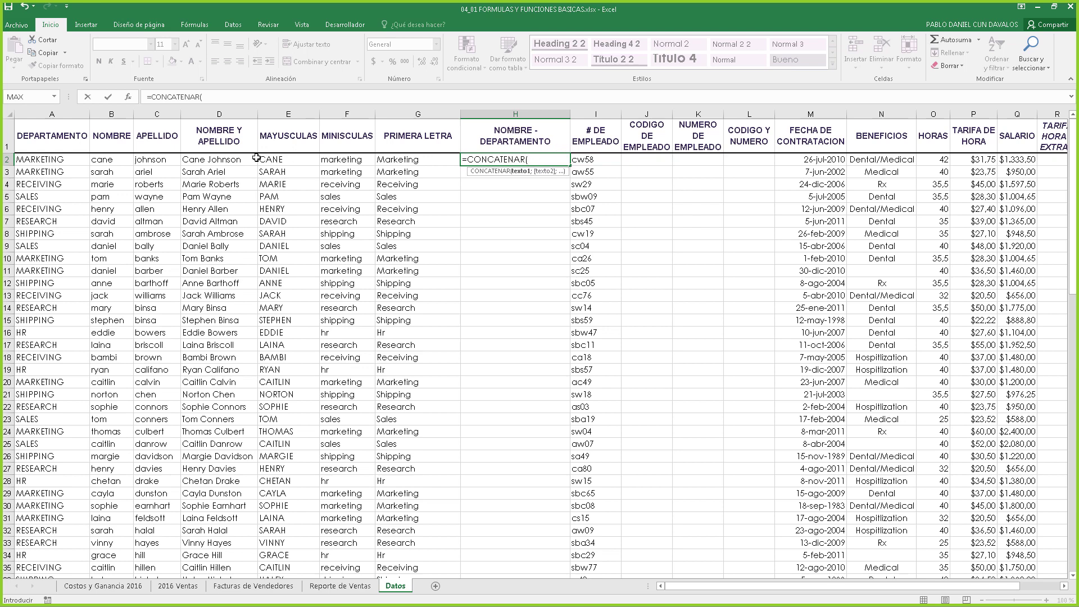
{"action": "left_click", "coordinate": [94, 162]}
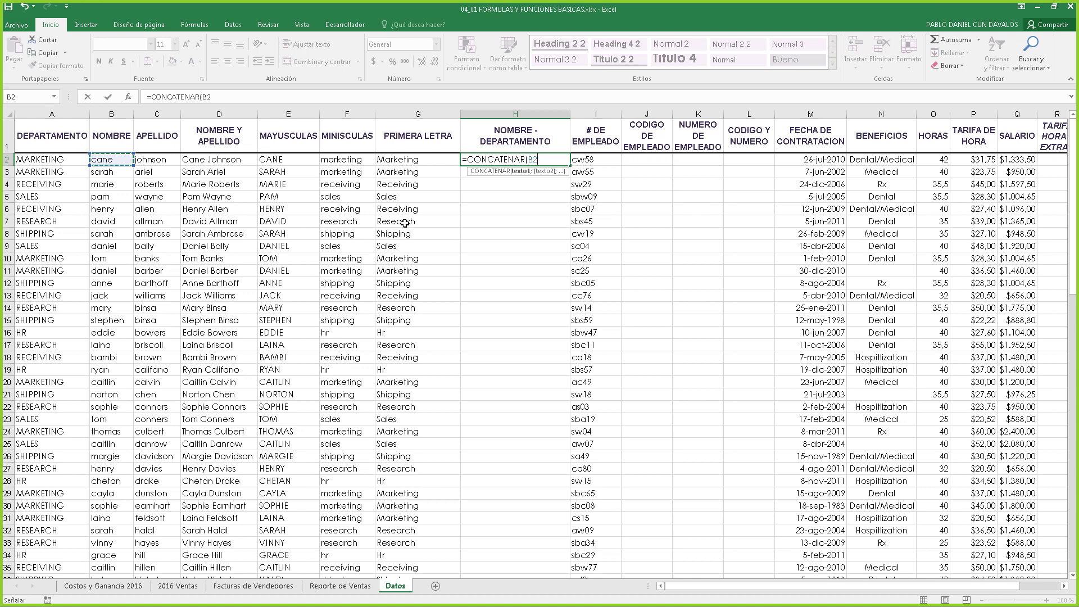
{"action": "type", "text": ";"}
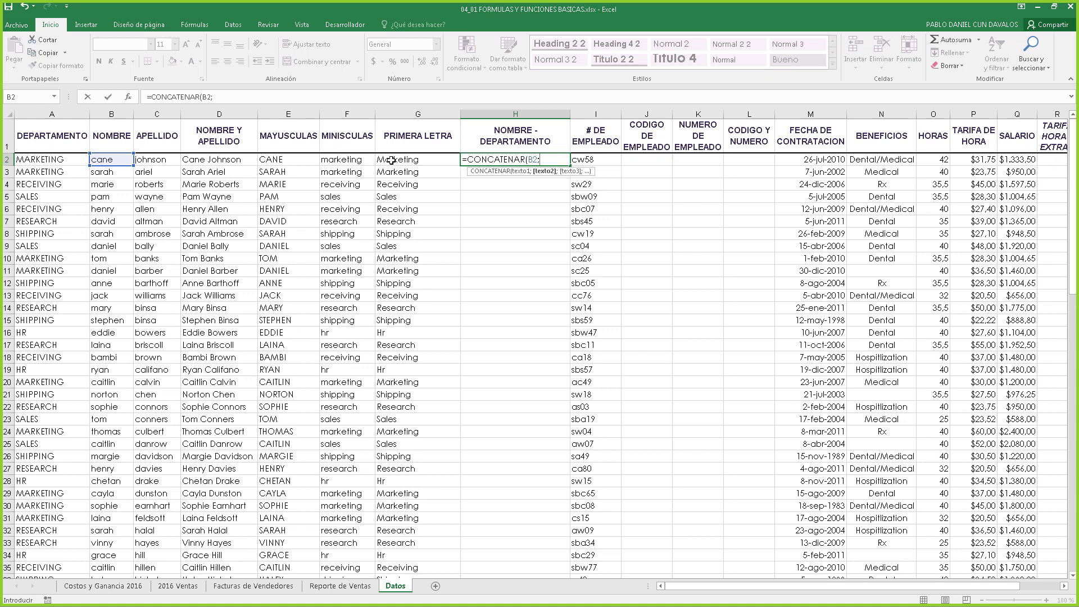
{"action": "left_click", "coordinate": [337, 161]}
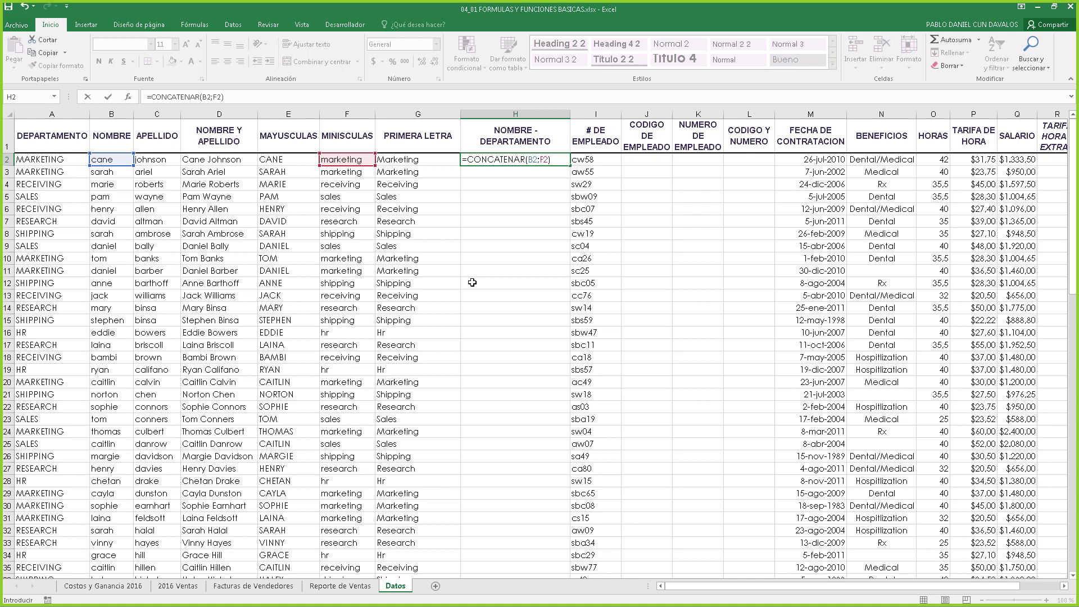
{"action": "key", "text": "Return"}
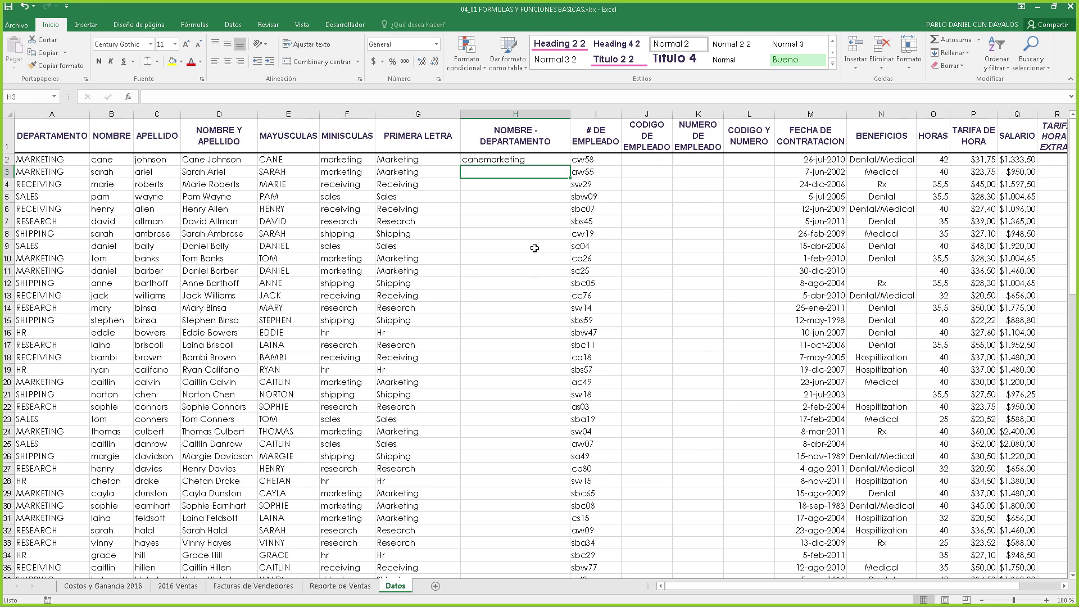
Add a " - " separator to the formula in H2 so it reads =CONCATENAR(B2;" - ";F2).
{"action": "left_click", "coordinate": [494, 160]}
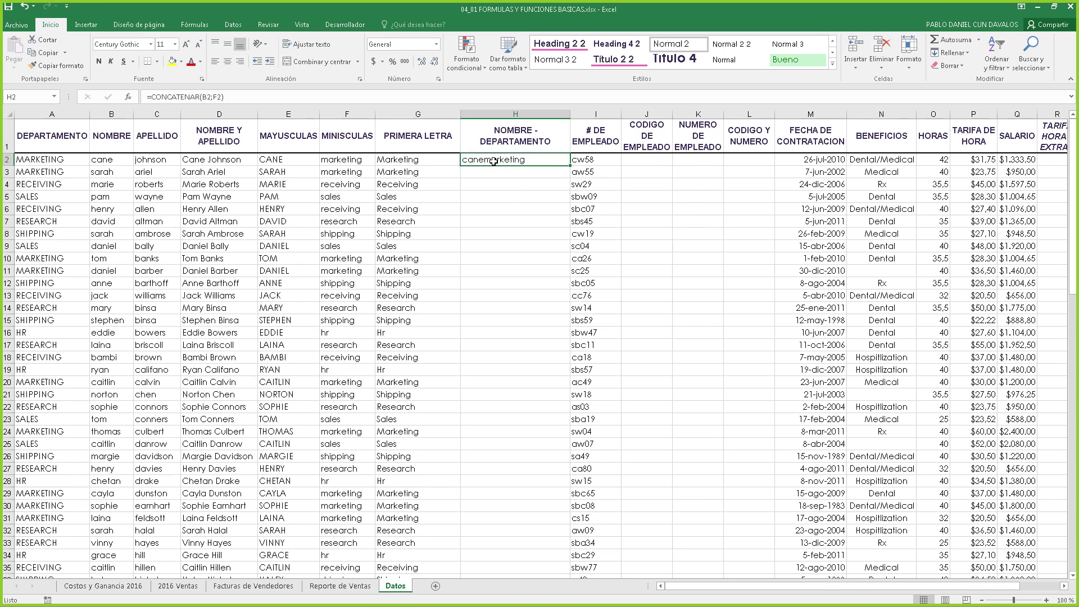
{"action": "double_click", "coordinate": [505, 160]}
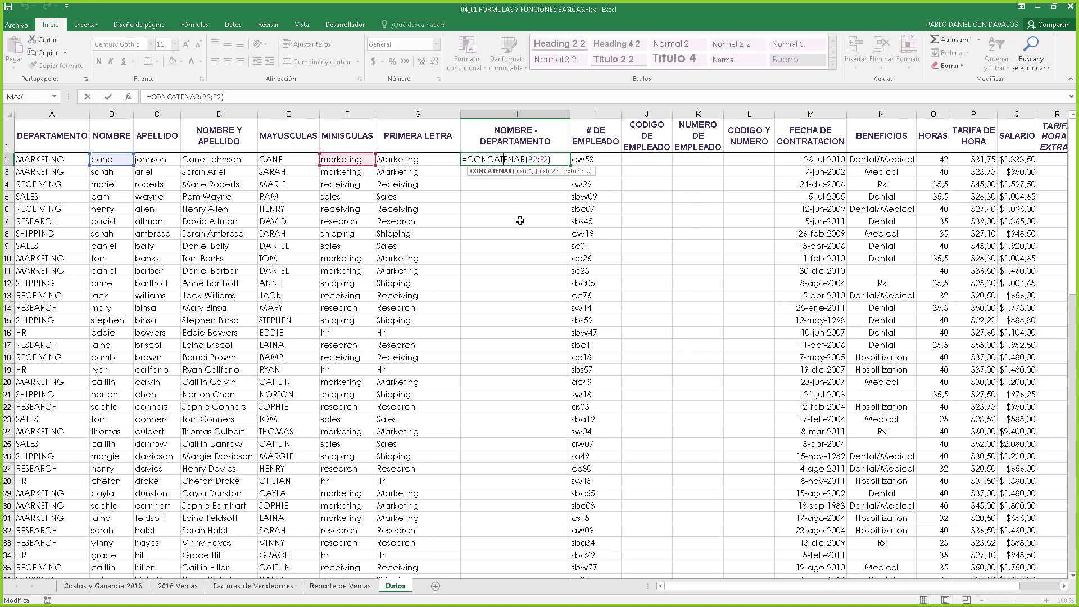
{"action": "left_click", "coordinate": [540, 160]}
{"action": "type", "text": "\""}
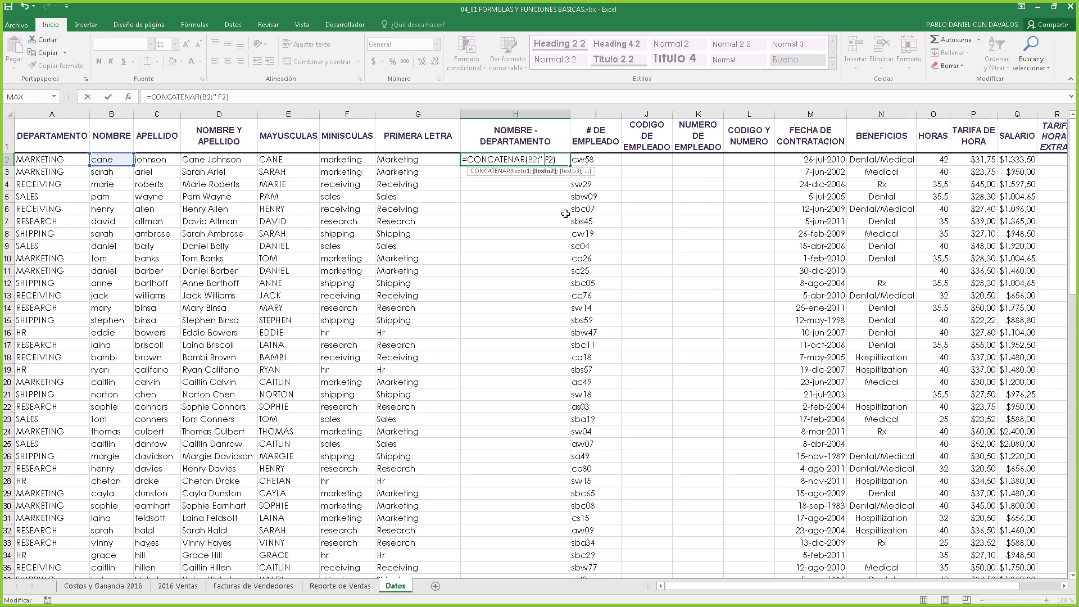
{"action": "type", "text": " - \";"}
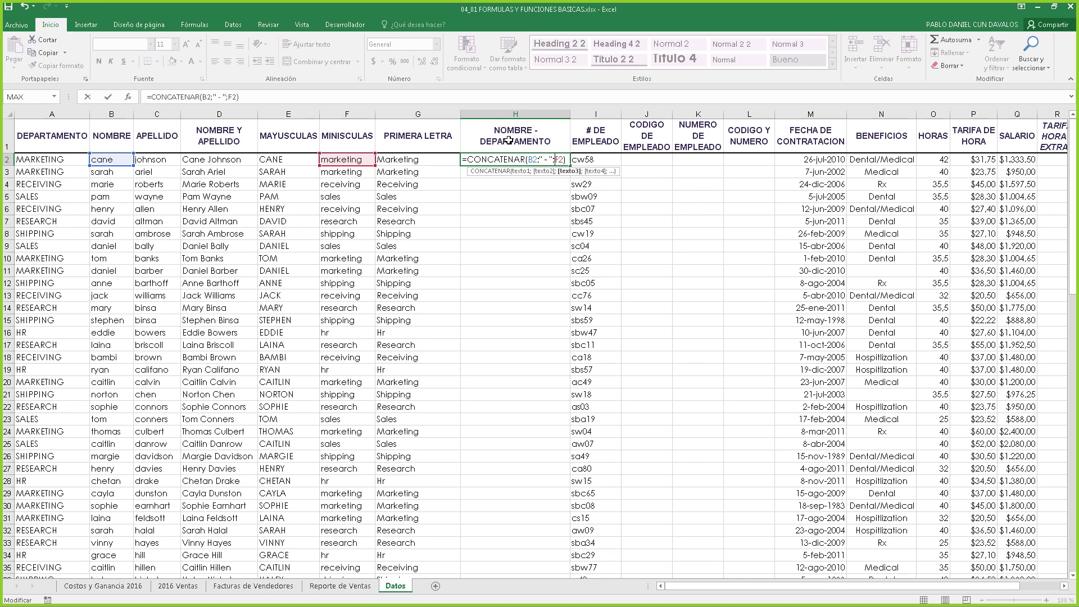
{"action": "left_click", "coordinate": [547, 160]}
{"action": "key", "text": "Return"}
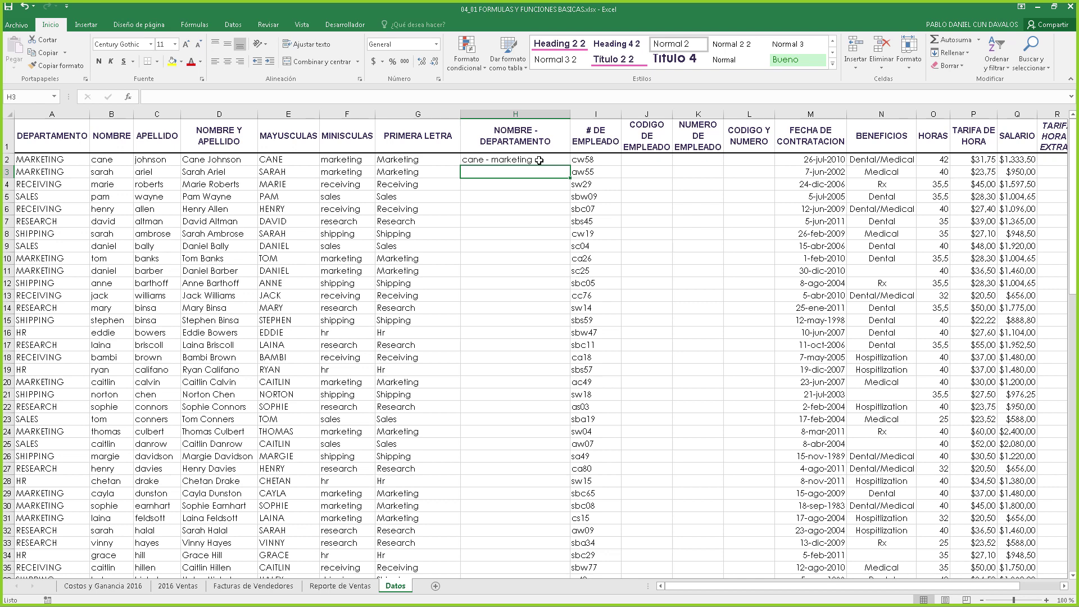
Fill the H2 formula down the NOMBRE - DEPARTAMENTO column and review the entries through the last data row.
{"action": "left_click", "coordinate": [514, 160]}
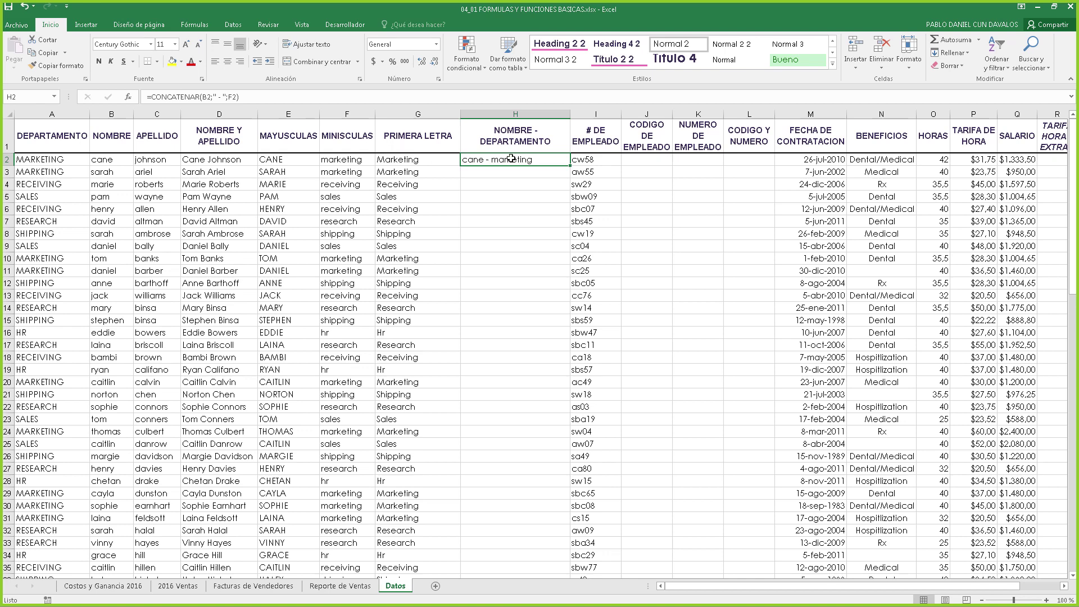
{"action": "double_click", "coordinate": [570, 166]}
{"action": "scroll", "coordinate": [529, 160], "scroll_direction": "down", "scroll_amount": 14}
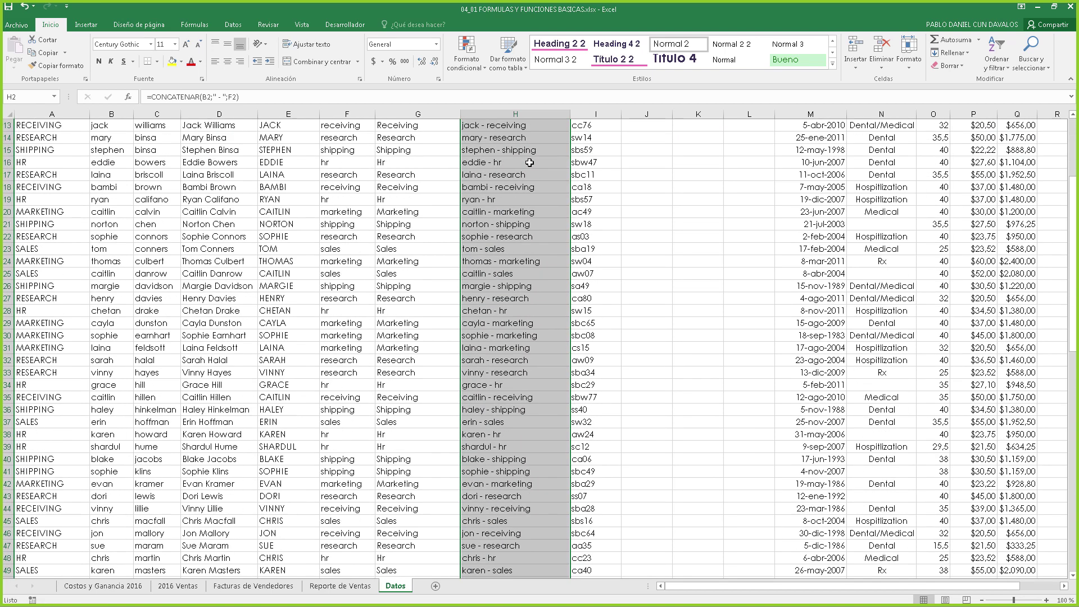
{"action": "left_click", "coordinate": [518, 249]}
{"action": "scroll", "coordinate": [518, 249], "scroll_direction": "down", "scroll_amount": 10}
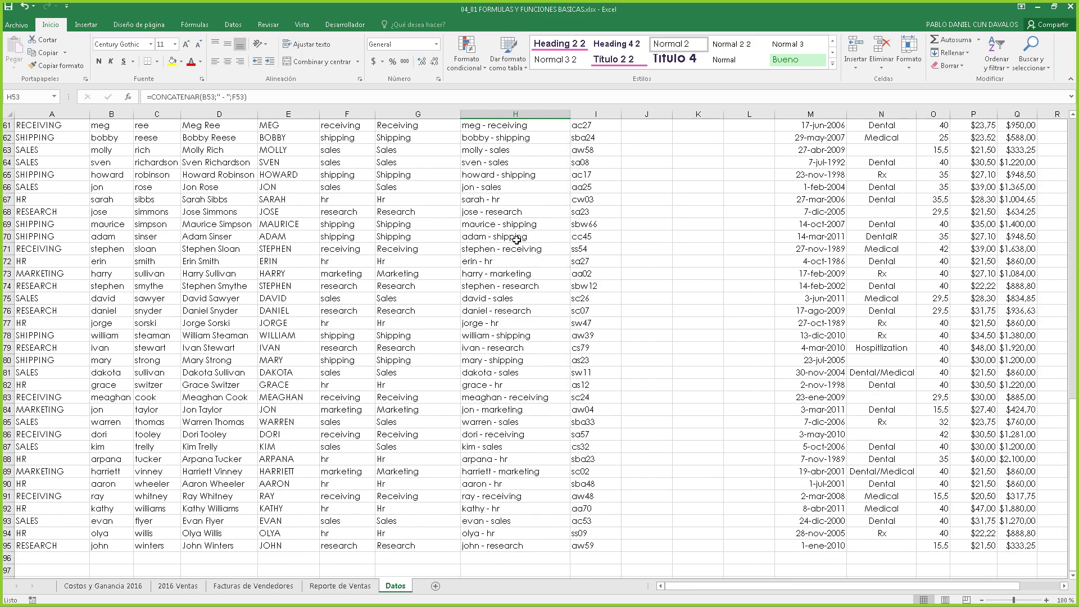
{"action": "scroll", "coordinate": [512, 233], "scroll_direction": "up", "scroll_amount": 15}
{"action": "scroll", "coordinate": [509, 229], "scroll_direction": "up", "scroll_amount": 9}
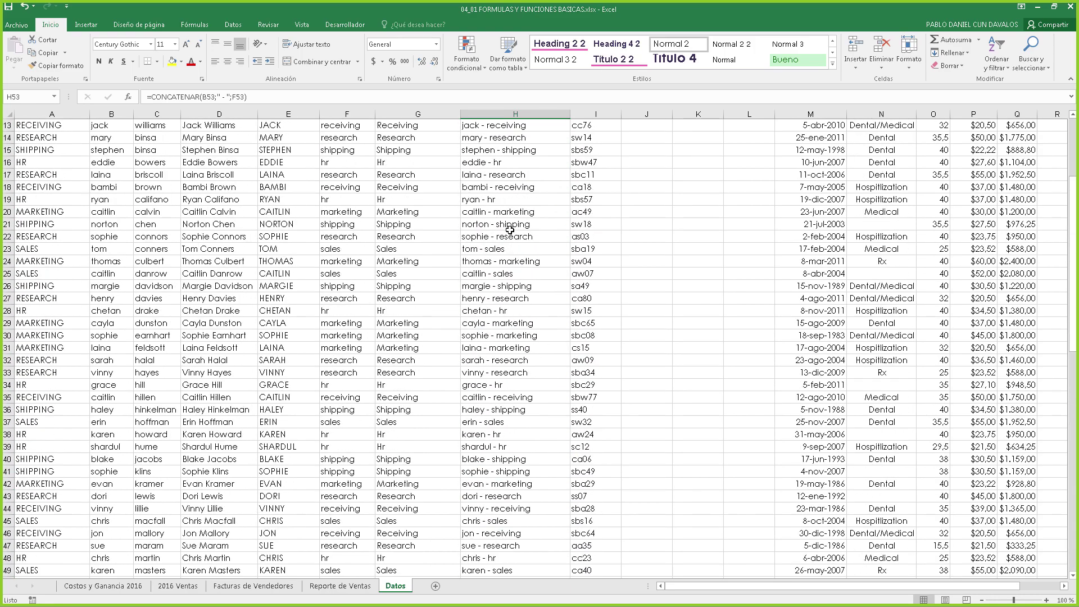
{"action": "left_click", "coordinate": [507, 159]}
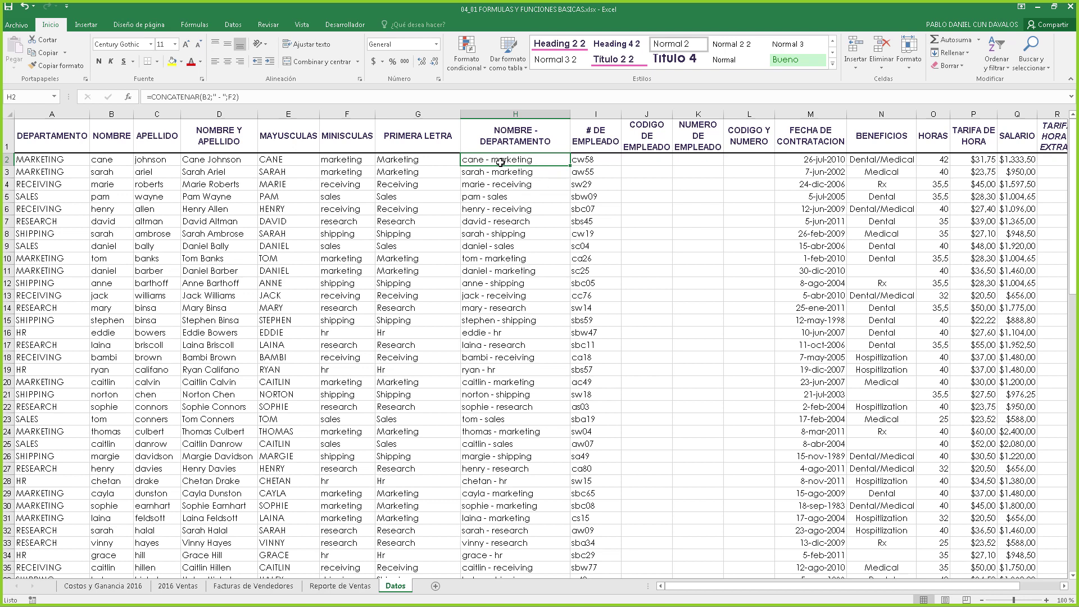
Flash Fill column J from first name - department examples in J2 and J3, and select H2 to compare its CONCATENAR formula.
{"action": "left_click", "coordinate": [640, 161]}
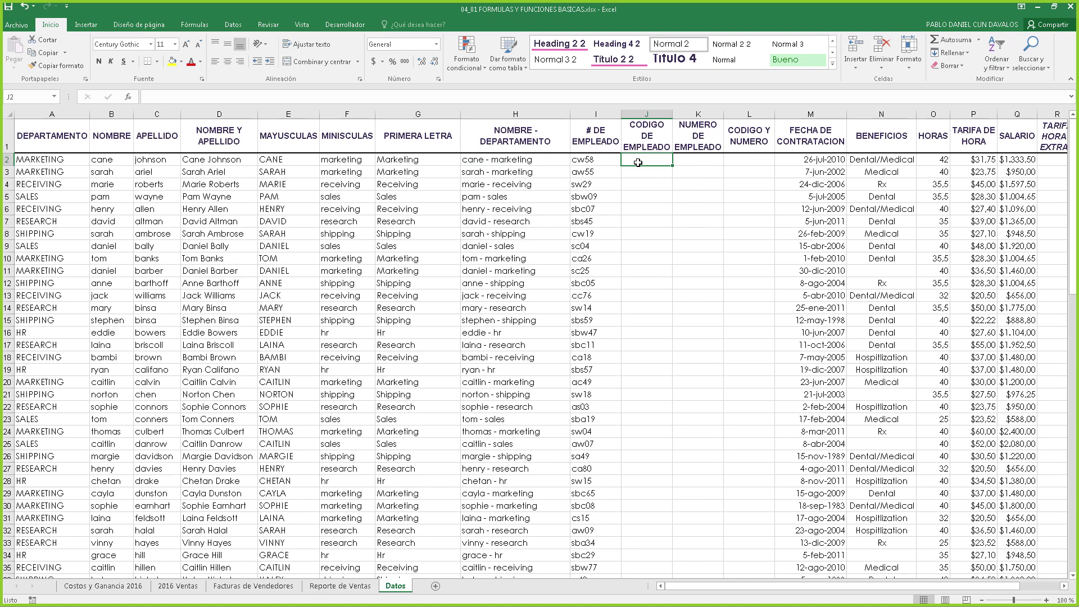
{"action": "type", "text": "ca"}
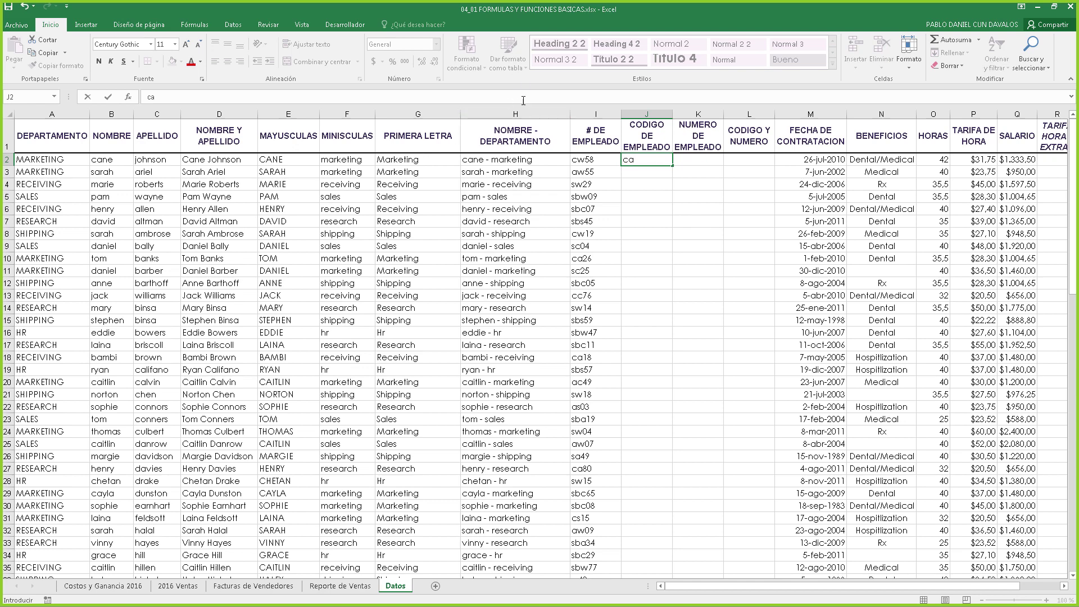
{"action": "left_click", "coordinate": [649, 162]}
{"action": "type", "text": "ne - marketing"}
{"action": "key", "text": "Return"}
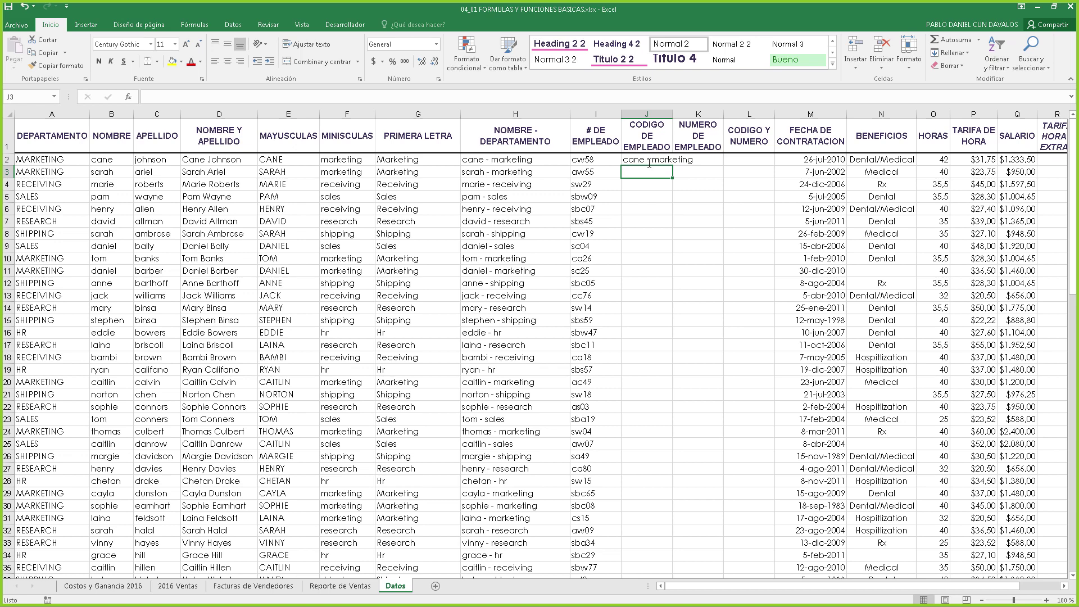
{"action": "type", "text": "Sarah - marketing"}
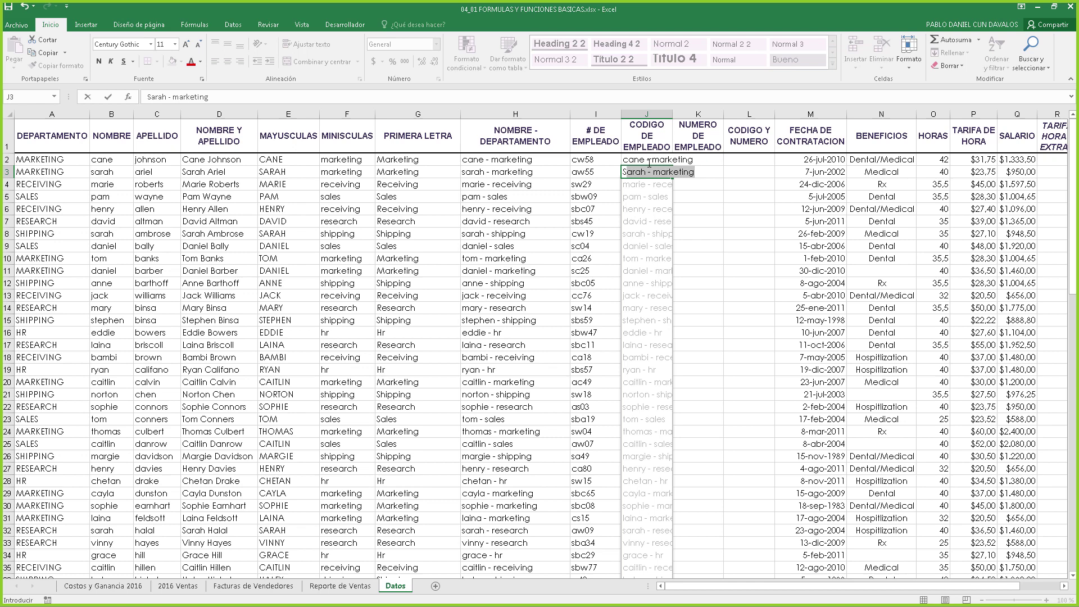
{"action": "key", "text": "Return"}
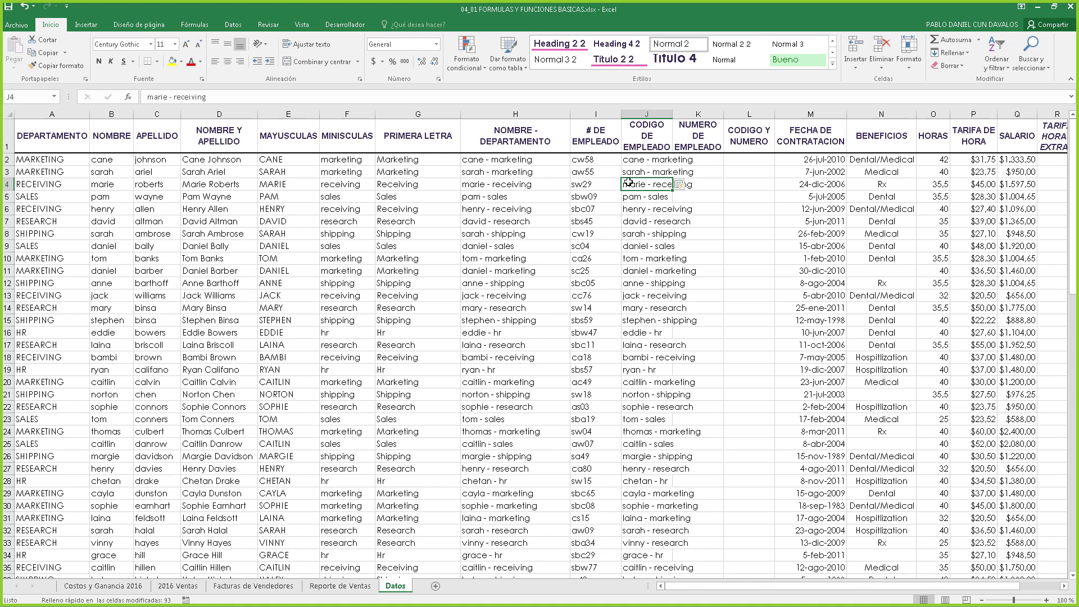
{"action": "left_click", "coordinate": [517, 159]}
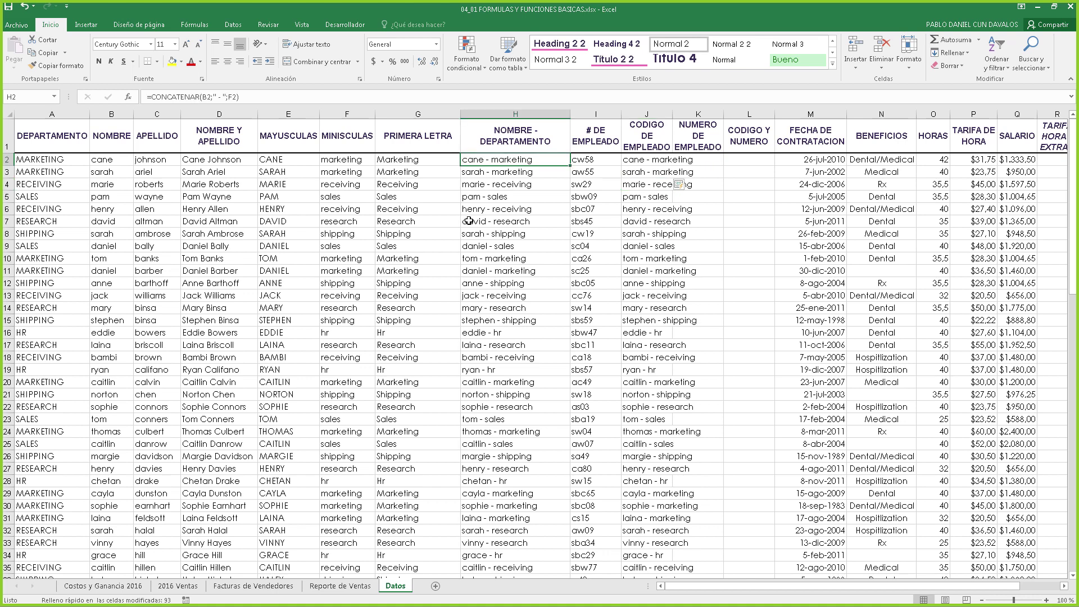
Examine the function name and the arguments of the CONCATENAR formula in H2, leaving the formula as it is.
{"action": "left_click", "coordinate": [199, 96]}
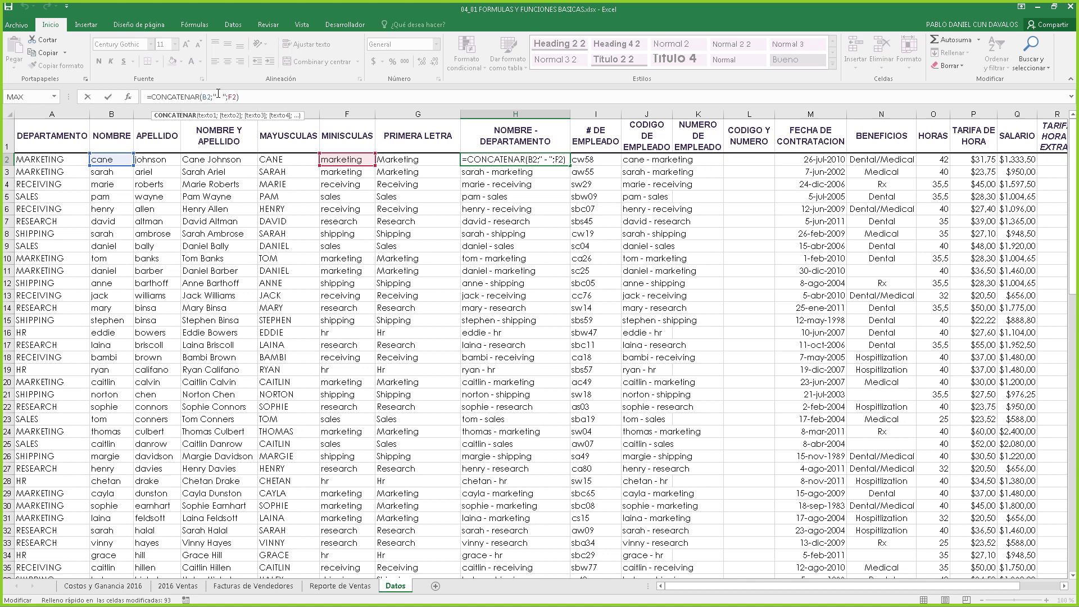
{"action": "left_click_drag", "start_coordinate": [196, 96], "coordinate": [151, 95]}
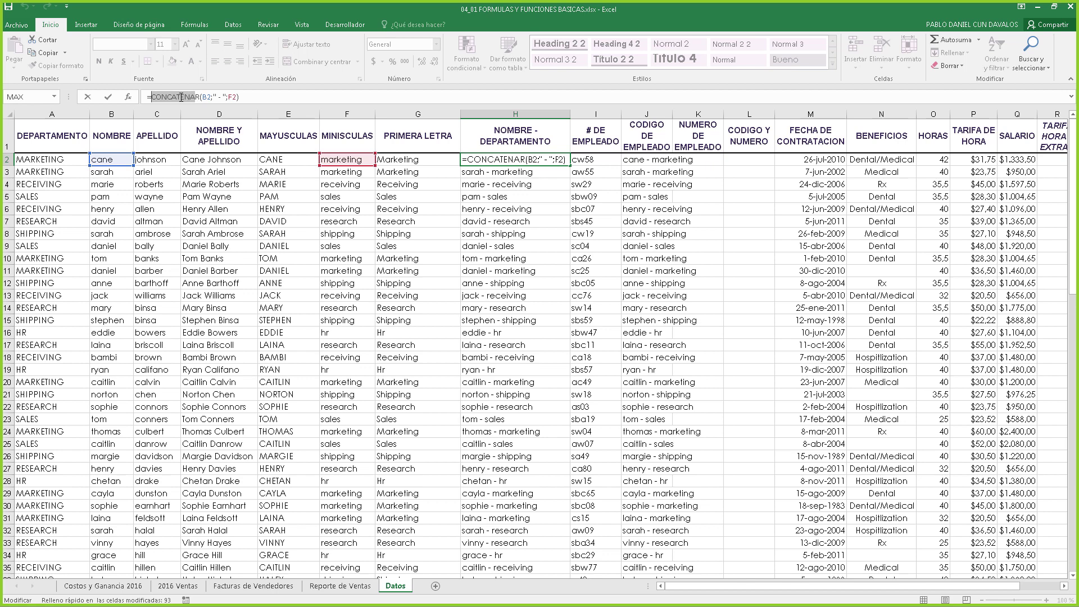
{"action": "left_click", "coordinate": [198, 96]}
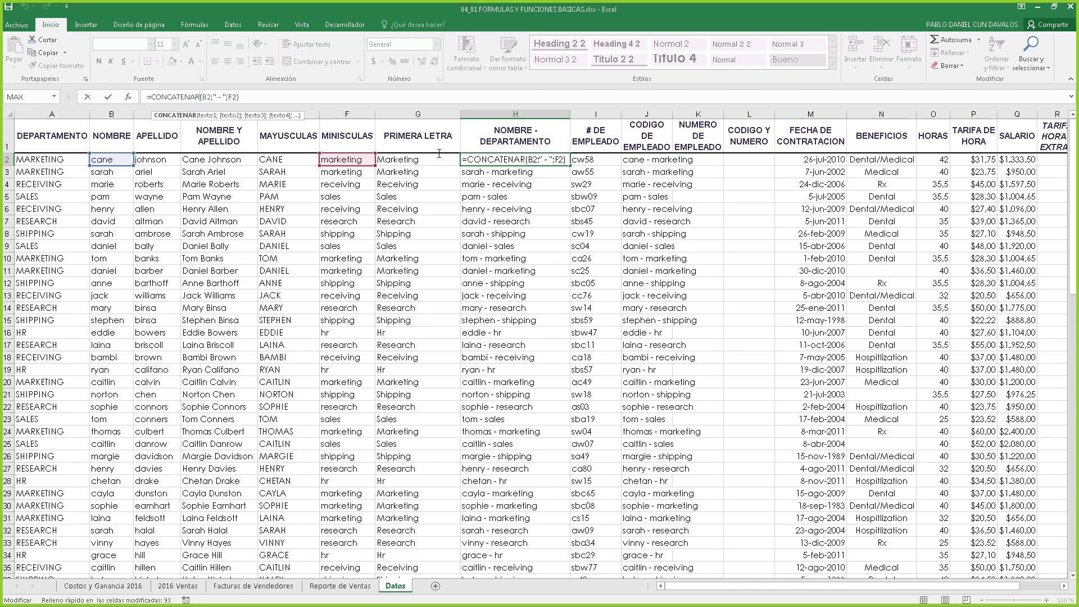
{"action": "left_click_drag", "start_coordinate": [236, 97], "coordinate": [203, 97]}
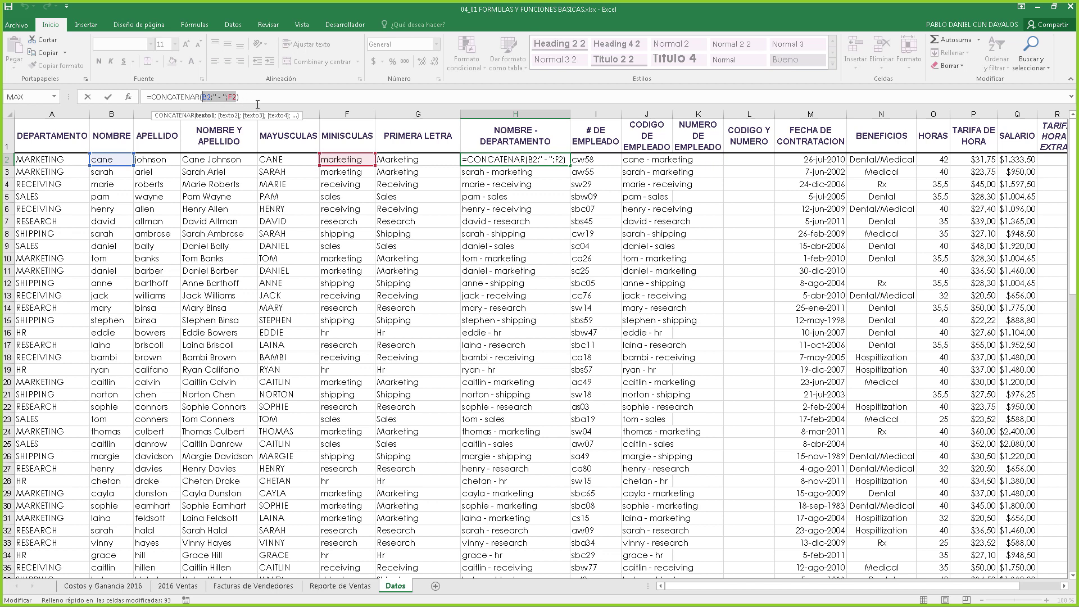
{"action": "left_click", "coordinate": [107, 96]}
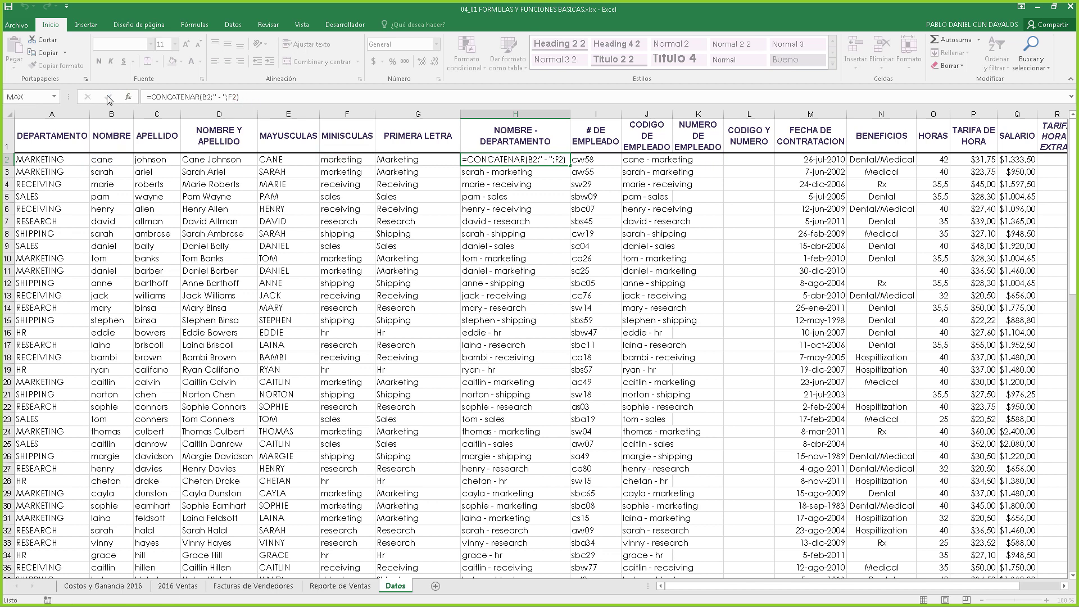
Clear the Flash Fill entries from the CODIGO DE EMPLEADO column, from J2 through the last data row.
{"action": "left_click", "coordinate": [647, 161]}
{"action": "key", "text": "ctrl+shift+Down"}
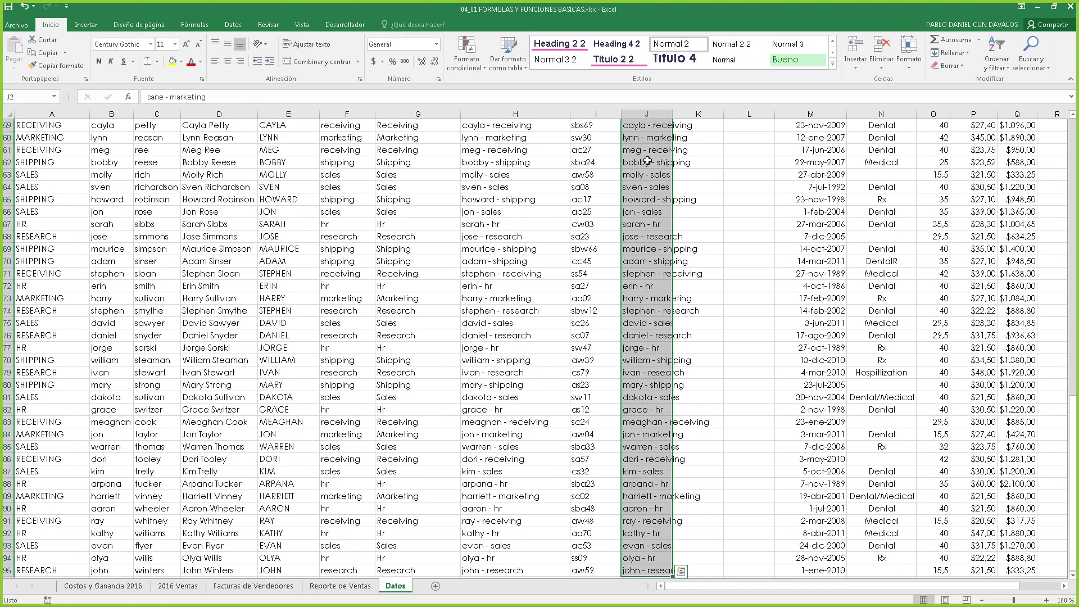
{"action": "right_click", "coordinate": [647, 160]}
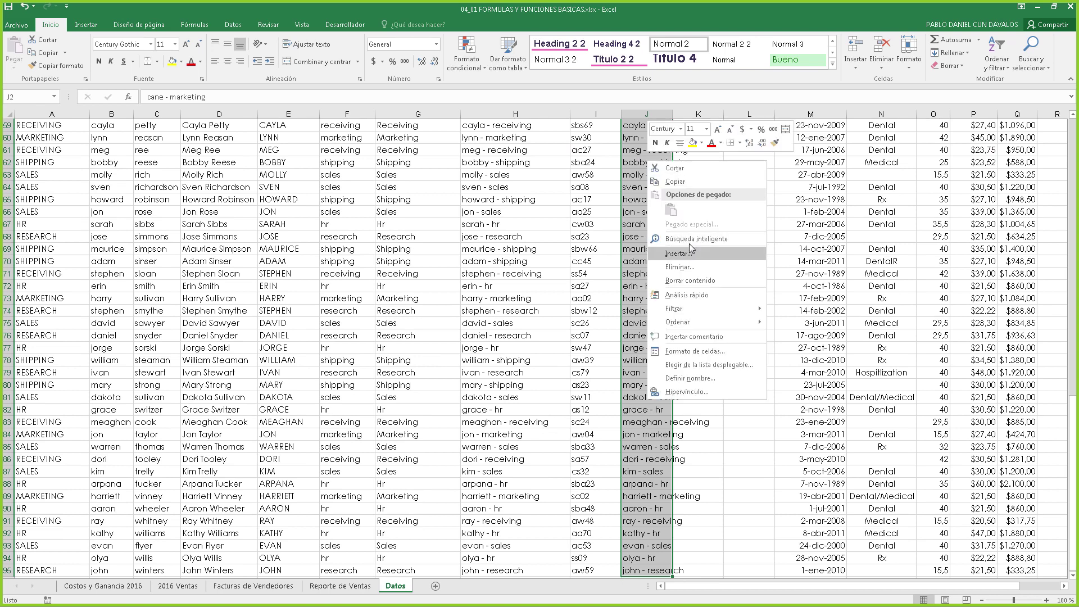
{"action": "left_click", "coordinate": [685, 280]}
Review the row 2 entries and text formulas from NOMBRE Y APELLIDO through NOMBRE - DEPARTAMENTO.
{"action": "left_click", "coordinate": [213, 163]}
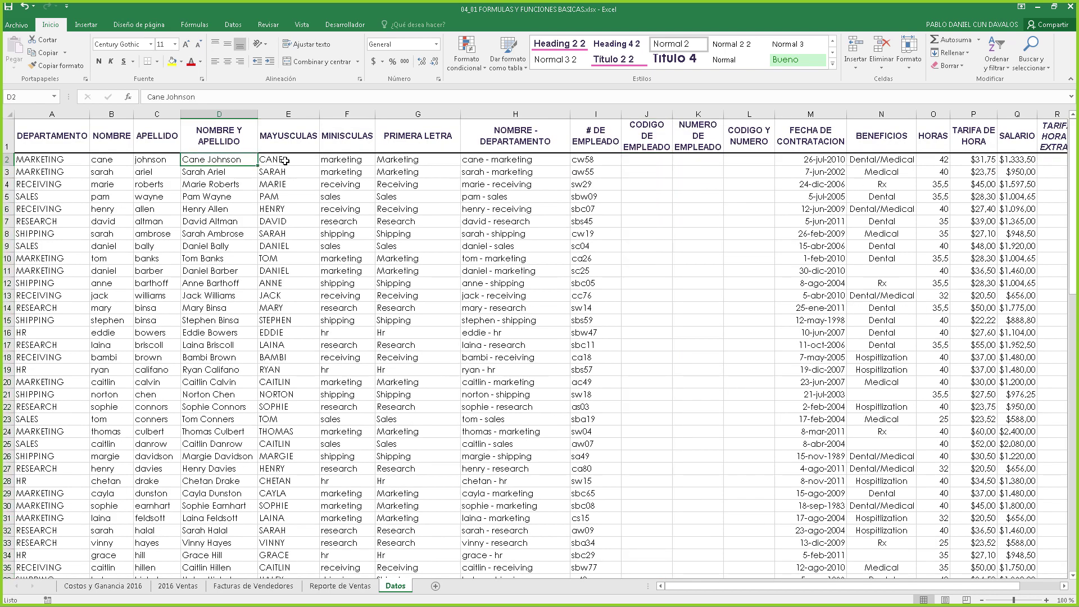
{"action": "left_click", "coordinate": [283, 161]}
{"action": "left_click", "coordinate": [338, 162]}
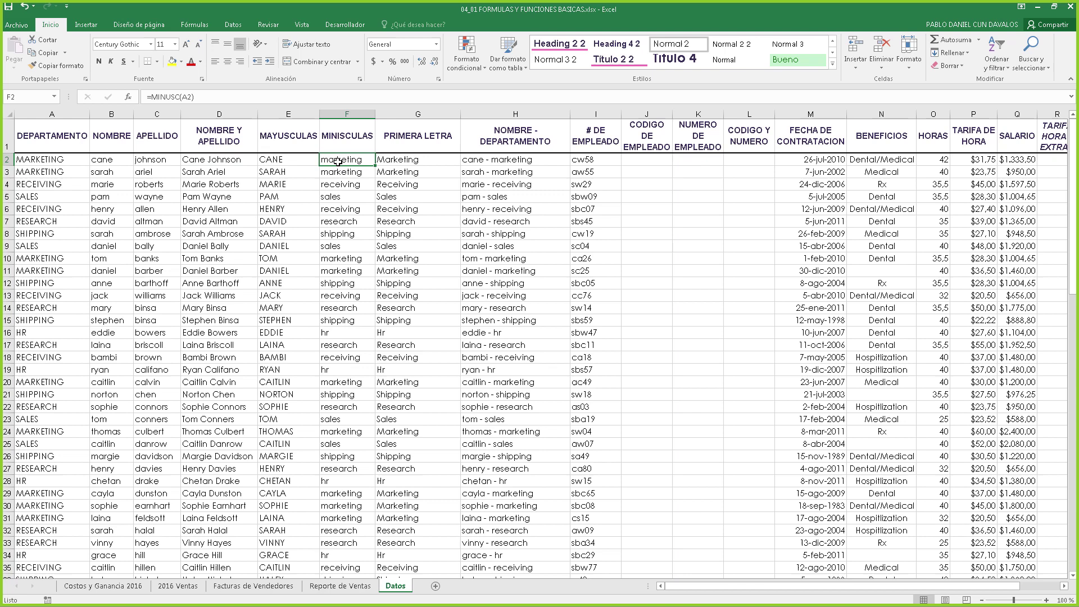
{"action": "left_click", "coordinate": [395, 164]}
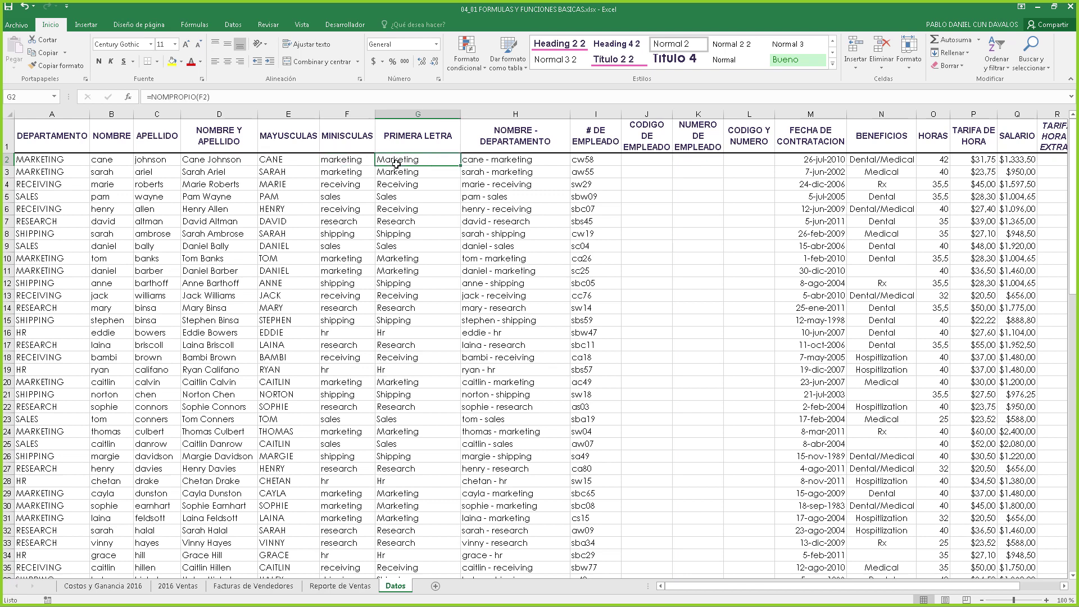
{"action": "left_click", "coordinate": [491, 162]}
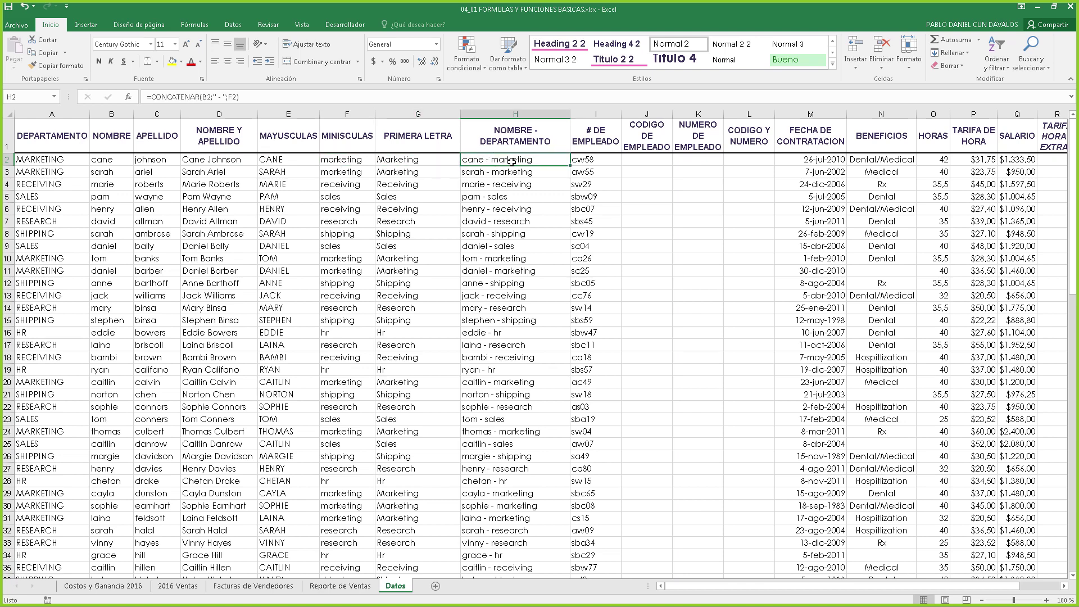
{"action": "left_click", "coordinate": [641, 161]}
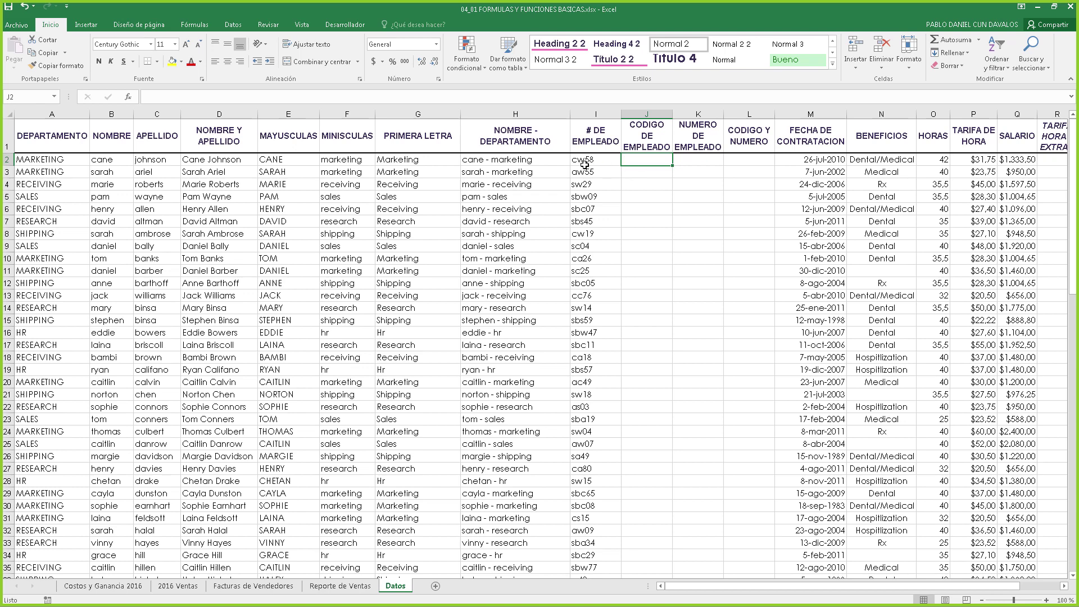
{"action": "left_click", "coordinate": [530, 159]}
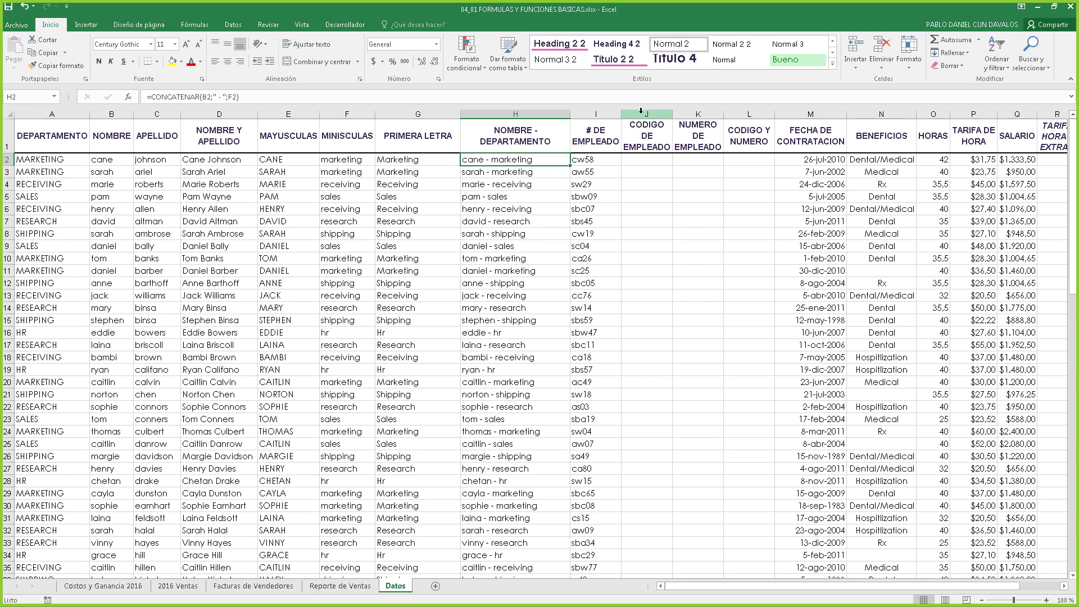
Examine the # DE EMPLEADO values alongside the empty CODIGO DE EMPLEADO, NUMERO DE EMPLEADO and CODIGO Y NUMERO columns.
{"action": "left_click", "coordinate": [641, 111]}
{"action": "left_click", "coordinate": [595, 114]}
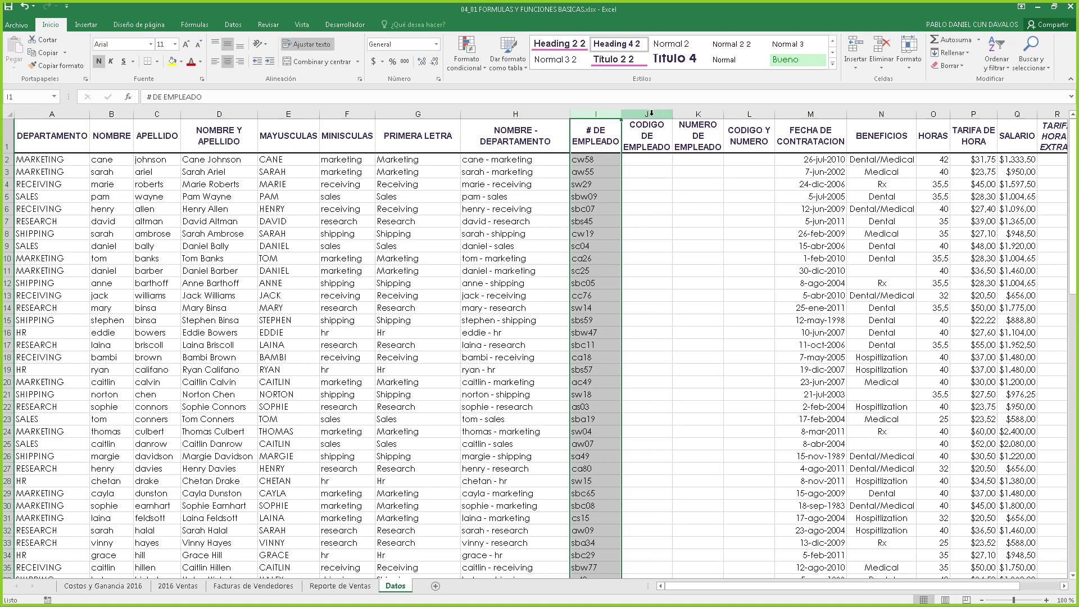
{"action": "left_click", "coordinate": [651, 113]}
{"action": "left_click", "coordinate": [652, 166]}
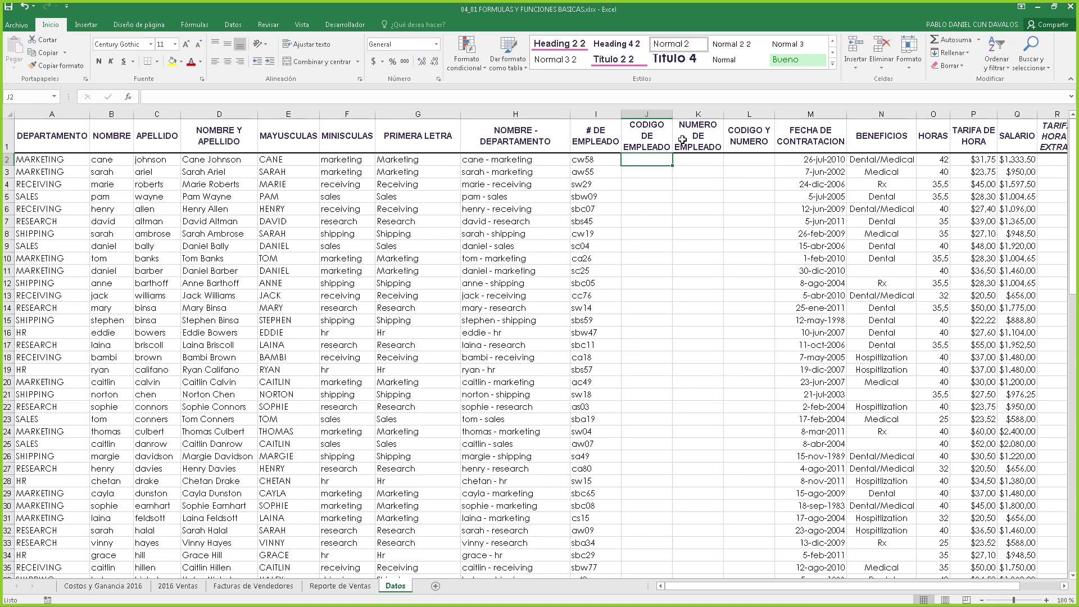
{"action": "left_click", "coordinate": [699, 113]}
{"action": "left_click", "coordinate": [739, 114]}
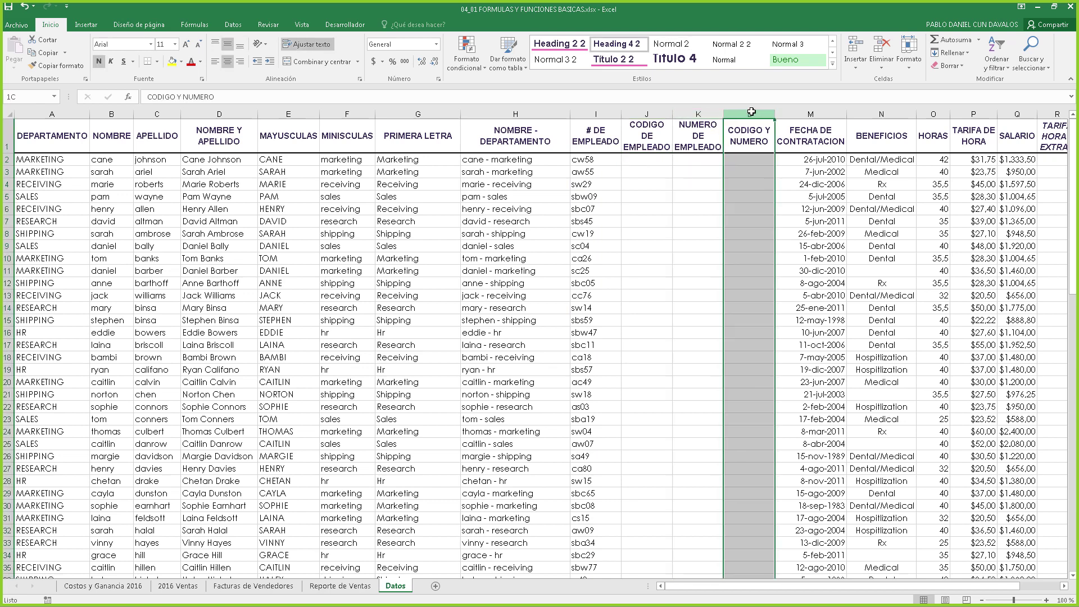
{"action": "left_click", "coordinate": [652, 118]}
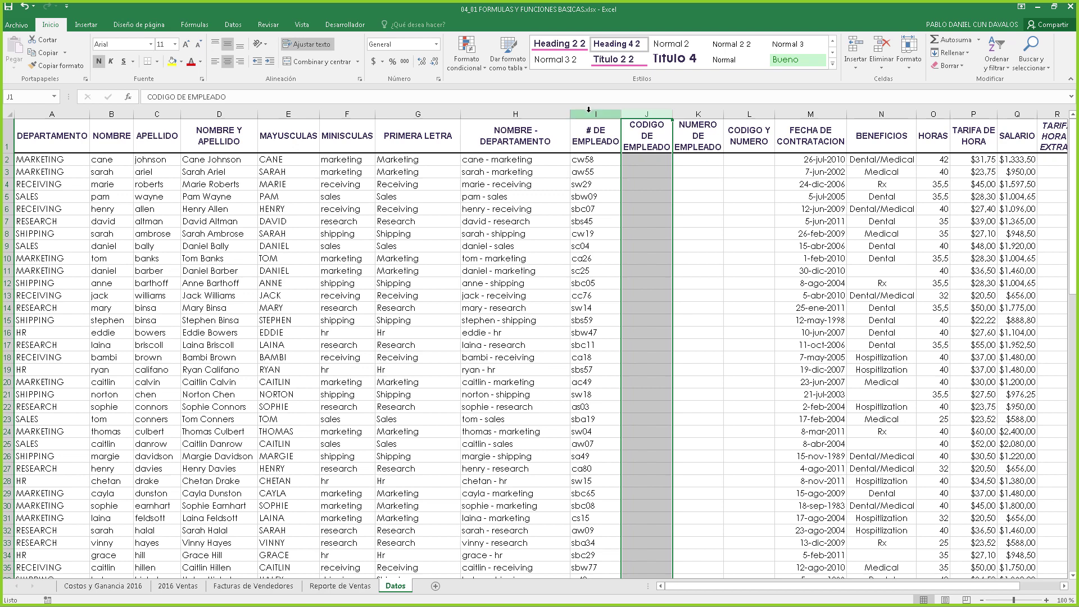
{"action": "left_click", "coordinate": [699, 116]}
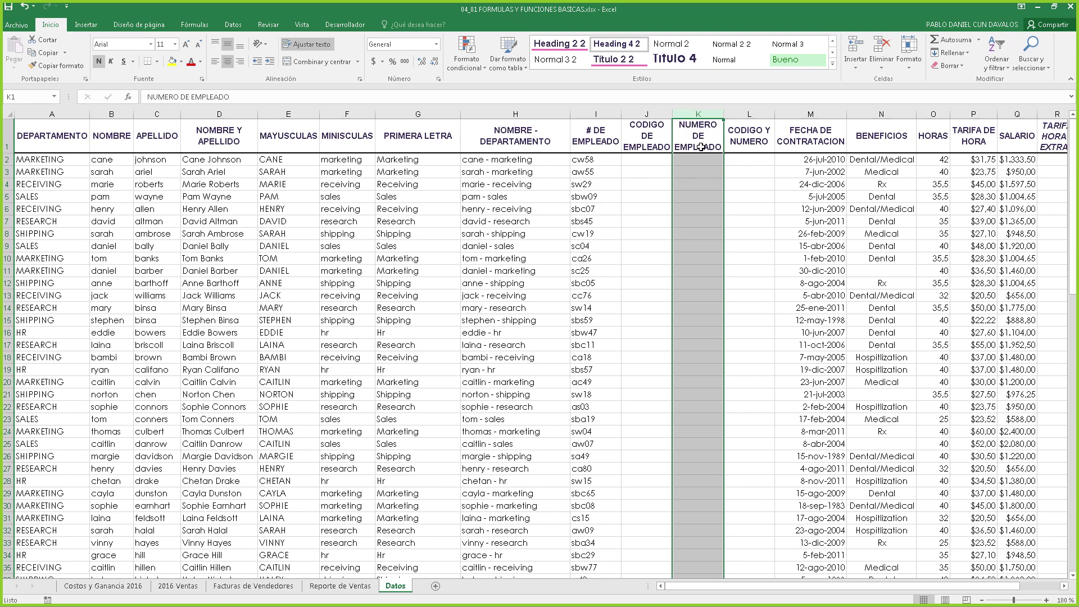
{"action": "left_click", "coordinate": [745, 160]}
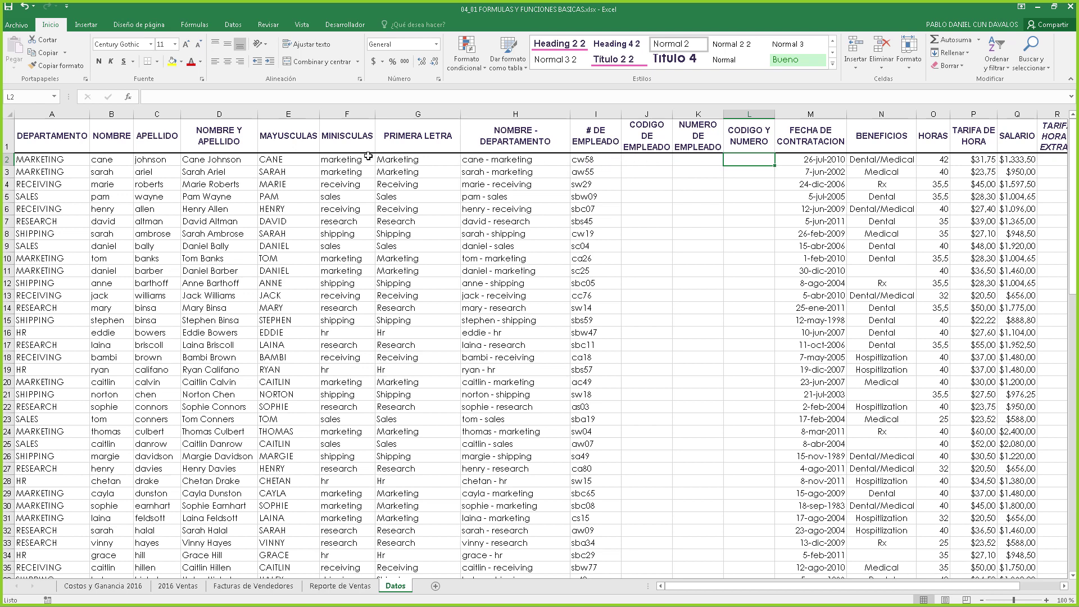
{"action": "left_click", "coordinate": [647, 159]}
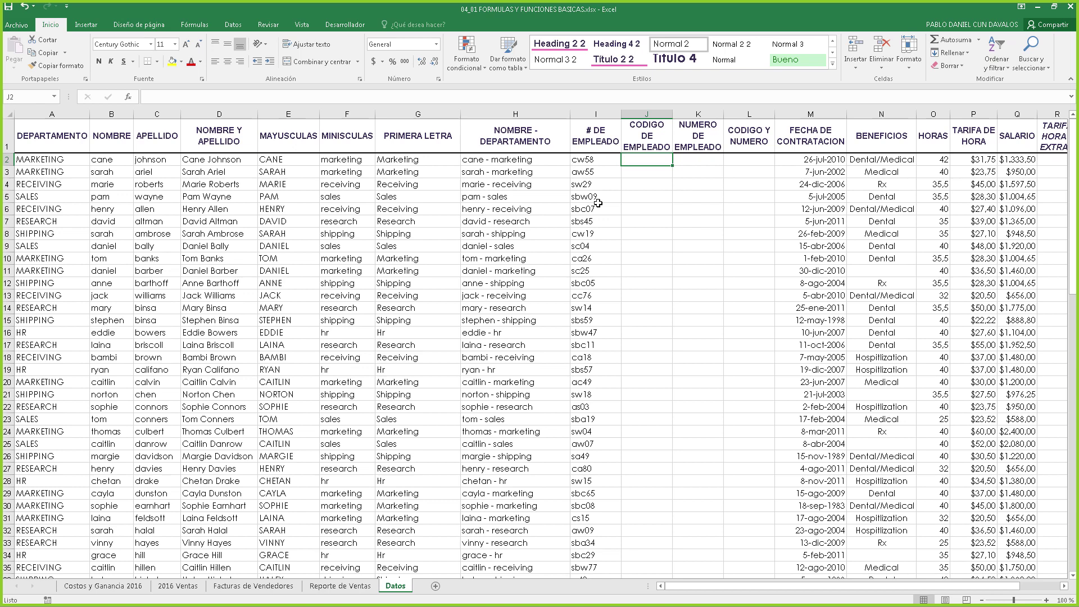
{"action": "left_click", "coordinate": [697, 162]}
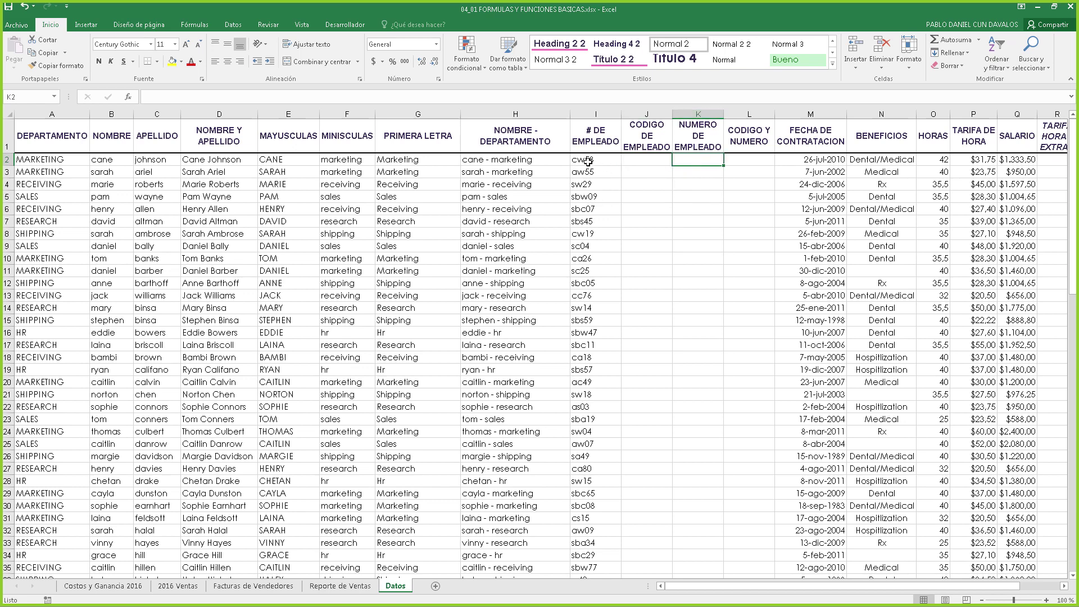
{"action": "left_click", "coordinate": [745, 158]}
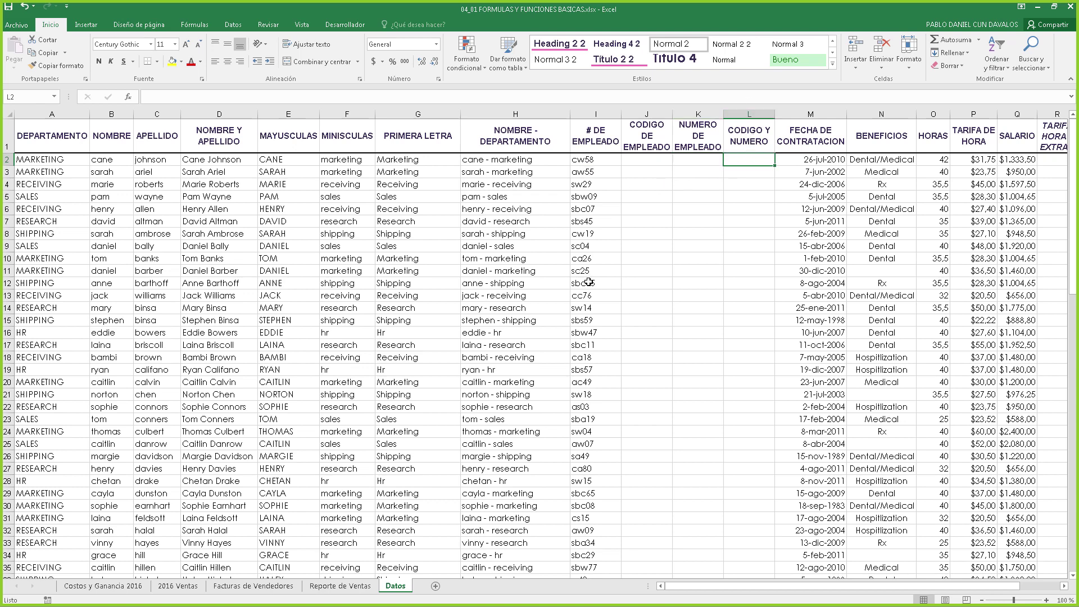
Enter =IZQUIERDA(I2;2) in cell J2 to extract the first two characters of the employee number.
{"action": "left_click", "coordinate": [650, 164]}
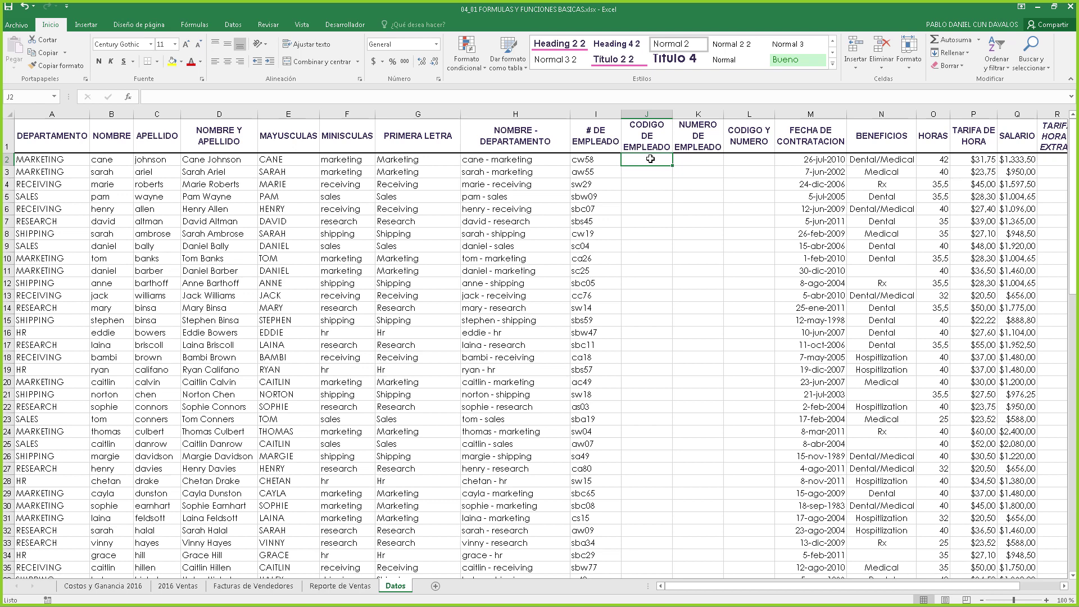
{"action": "type", "text": "=izquie"}
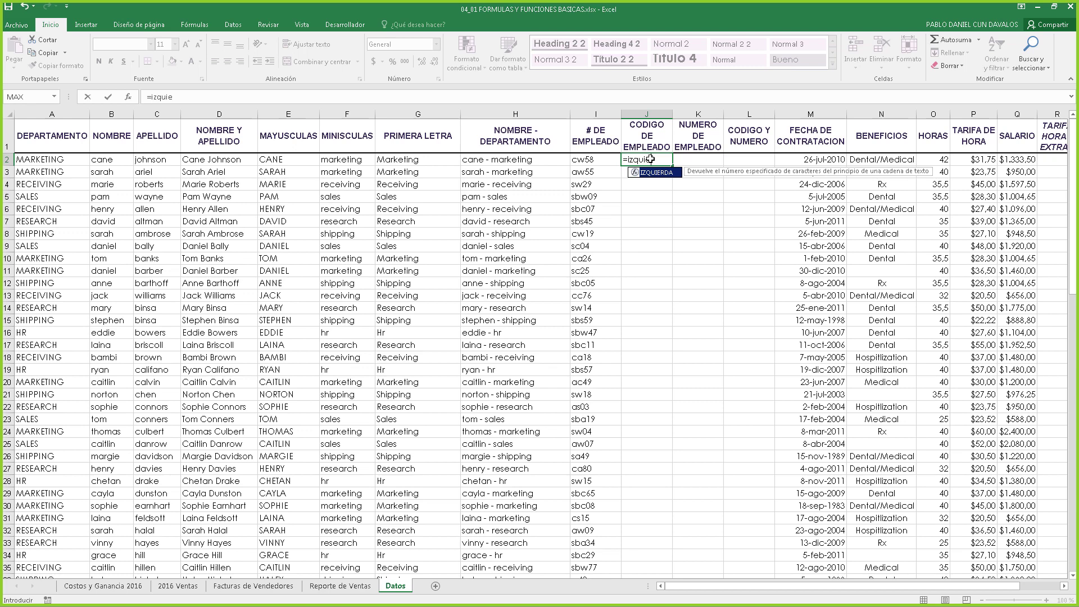
{"action": "key", "text": "Tab"}
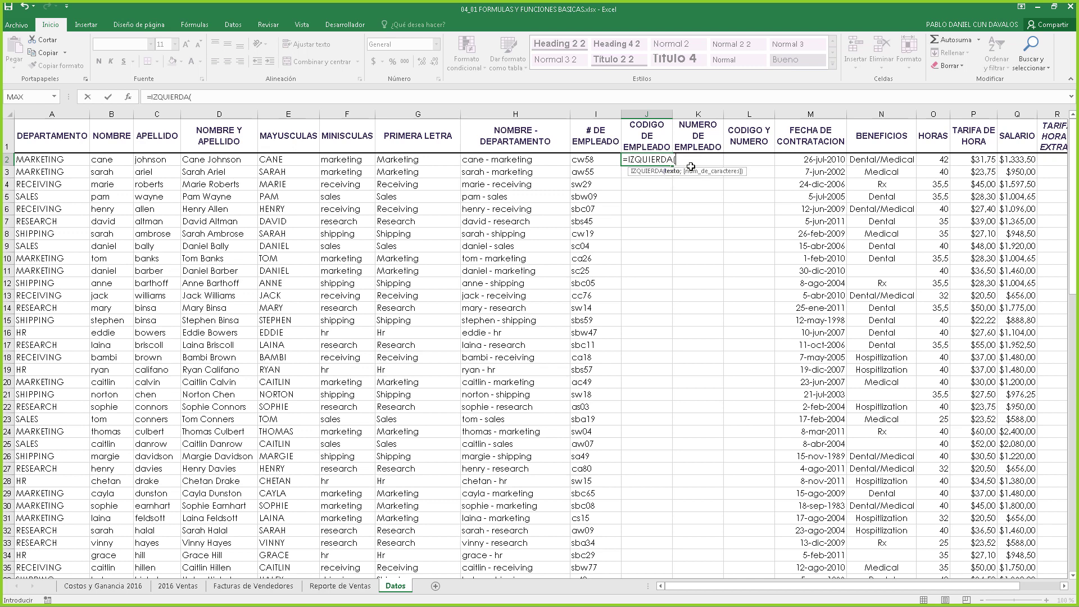
{"action": "left_click", "coordinate": [588, 160]}
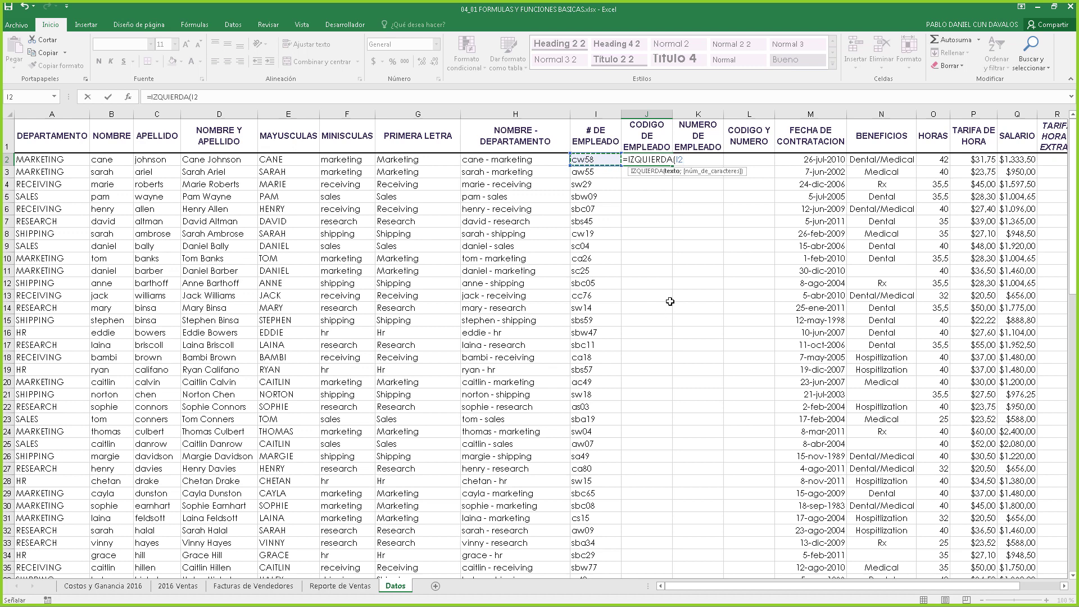
{"action": "type", "text": ";2"}
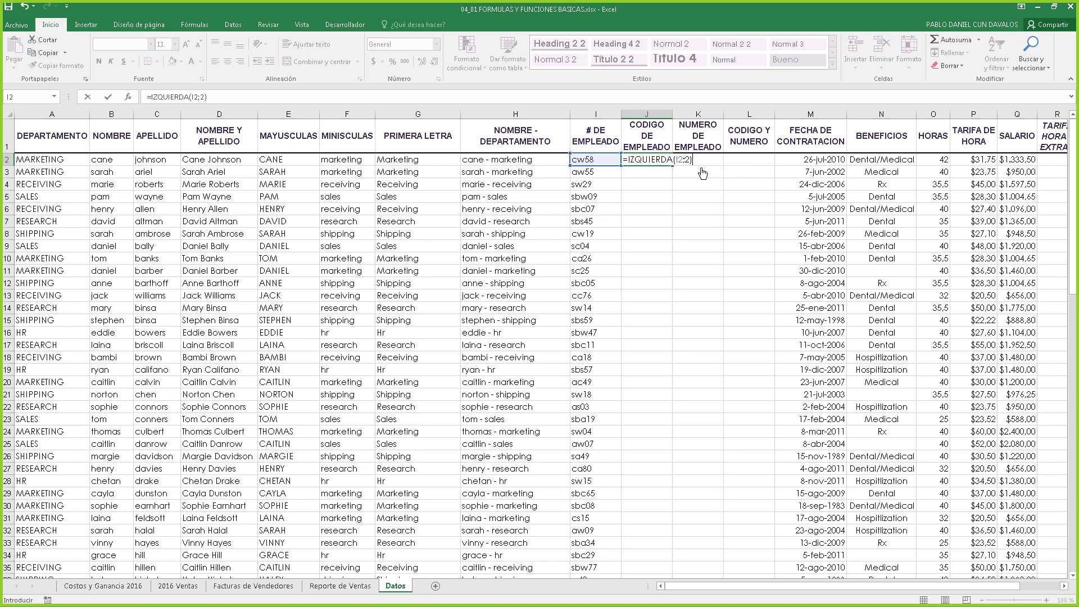
{"action": "key", "text": "Return"}
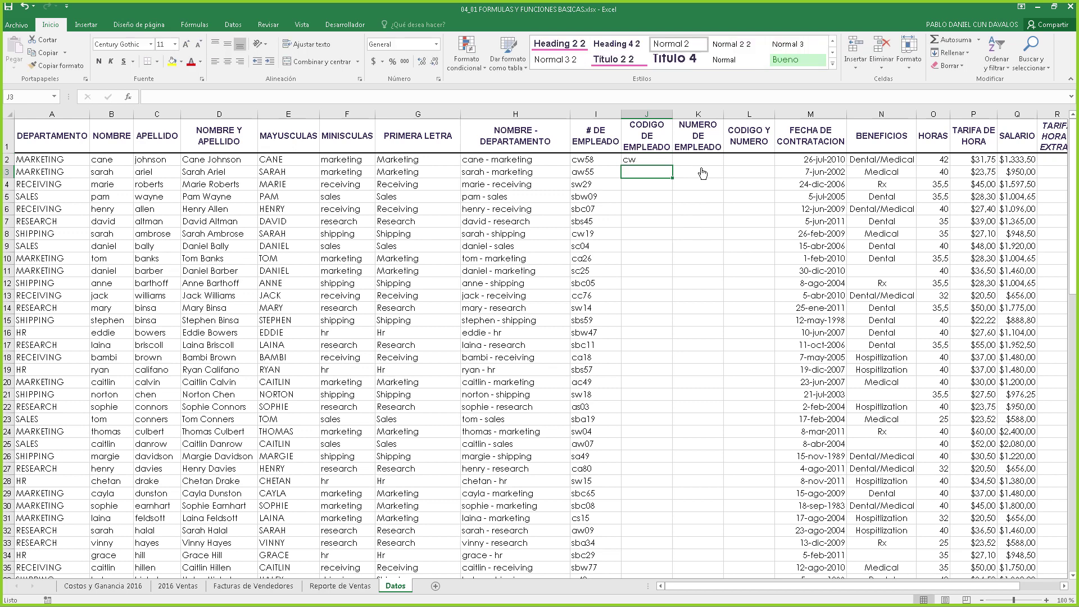
Try 3 as the number of characters in J2, making the formula =IZQUIERDA(I2;3).
{"action": "left_click", "coordinate": [658, 159]}
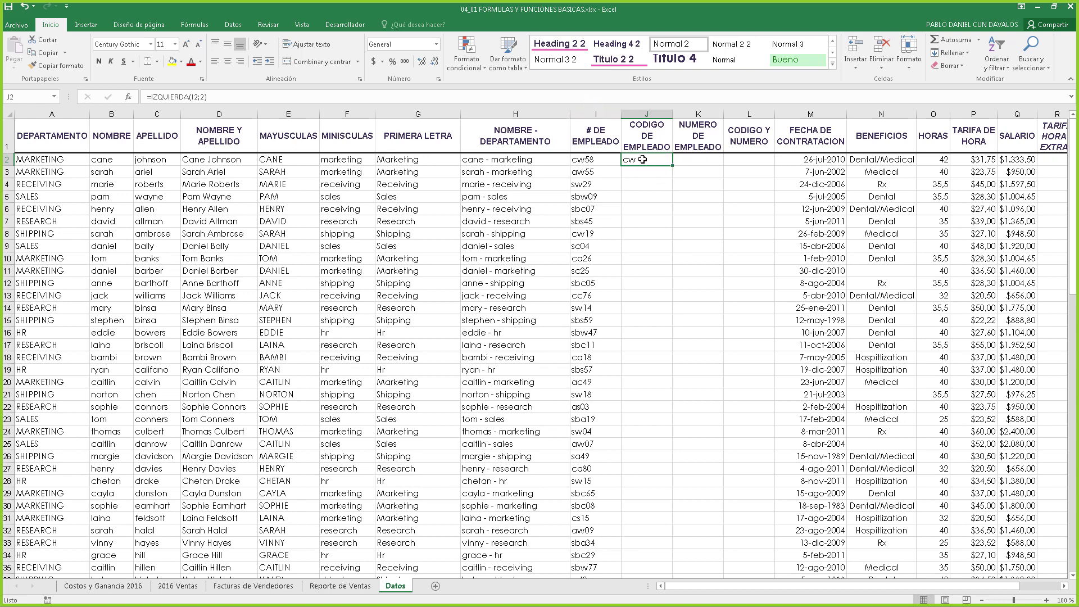
{"action": "left_click", "coordinate": [195, 96]}
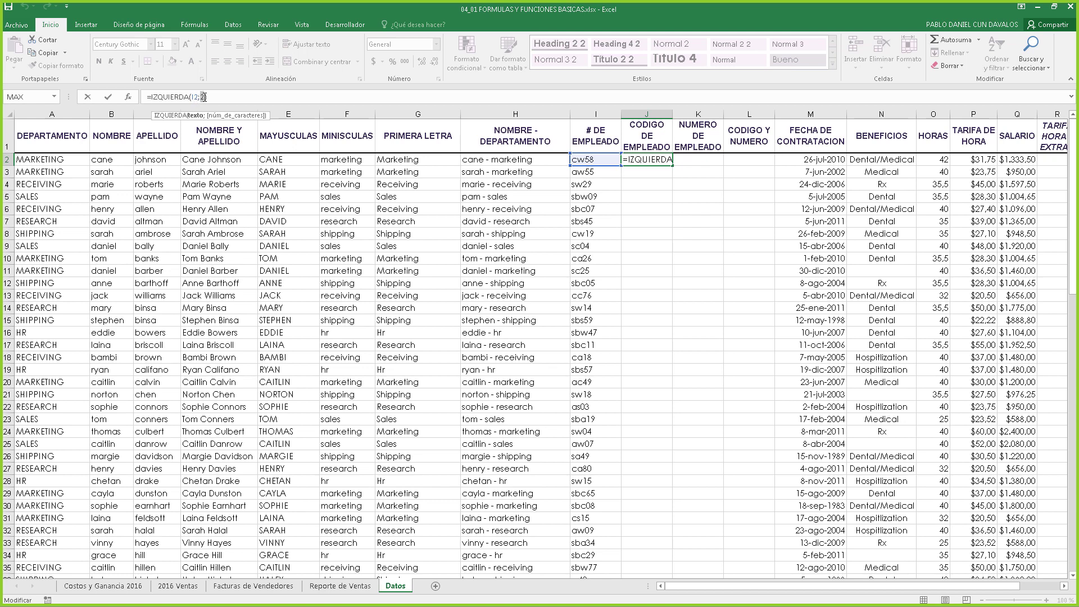
{"action": "left_click", "coordinate": [200, 98]}
{"action": "type", "text": "3"}
{"action": "key", "text": "Return"}
{"action": "left_click", "coordinate": [637, 161]}
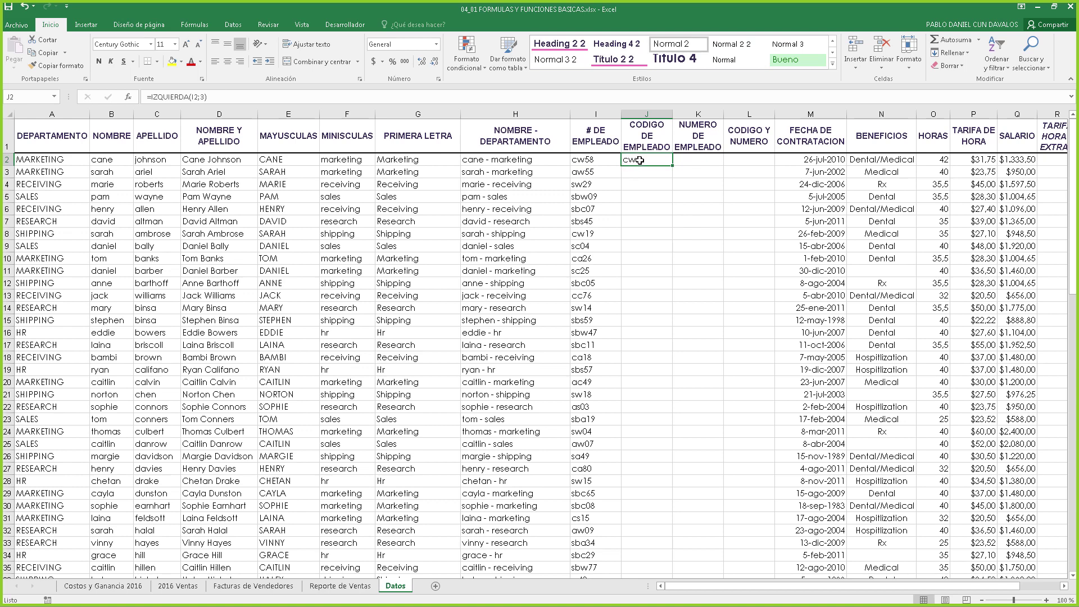
Try 1 as the number of characters in J2's IZQUIERDA formula and set it back to 2.
{"action": "double_click", "coordinate": [201, 96]}
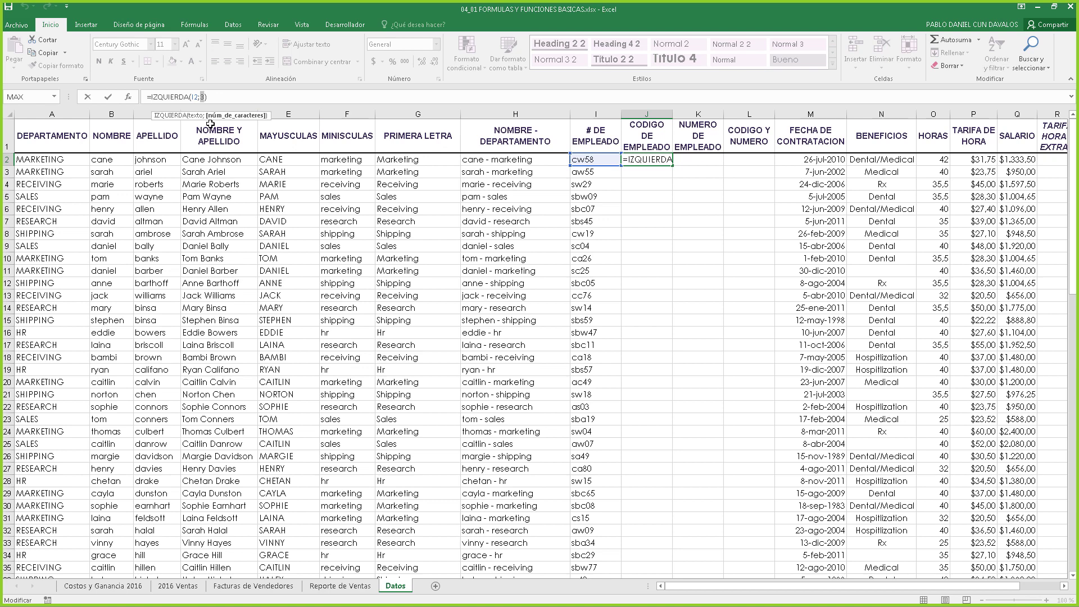
{"action": "key", "text": "Return"}
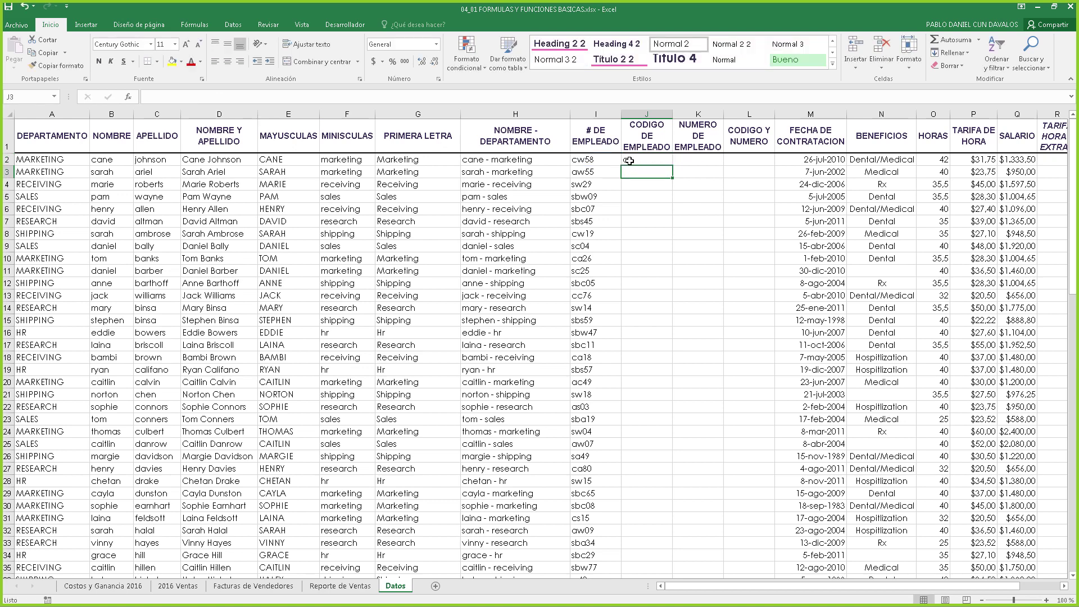
{"action": "left_click", "coordinate": [629, 161]}
{"action": "double_click", "coordinate": [203, 97]}
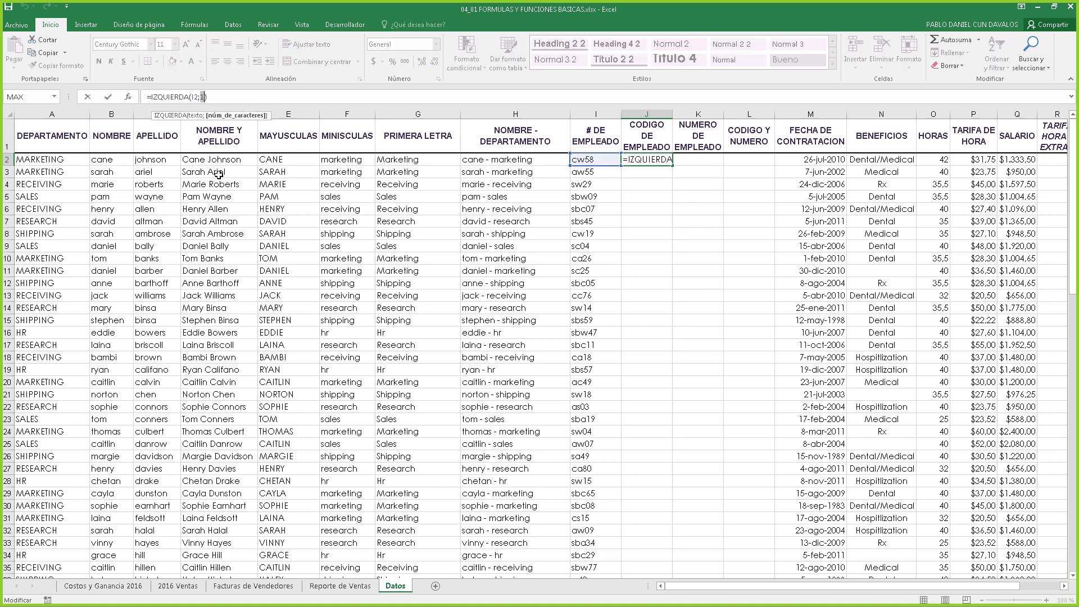
{"action": "type", "text": "2"}
{"action": "key", "text": "Return"}
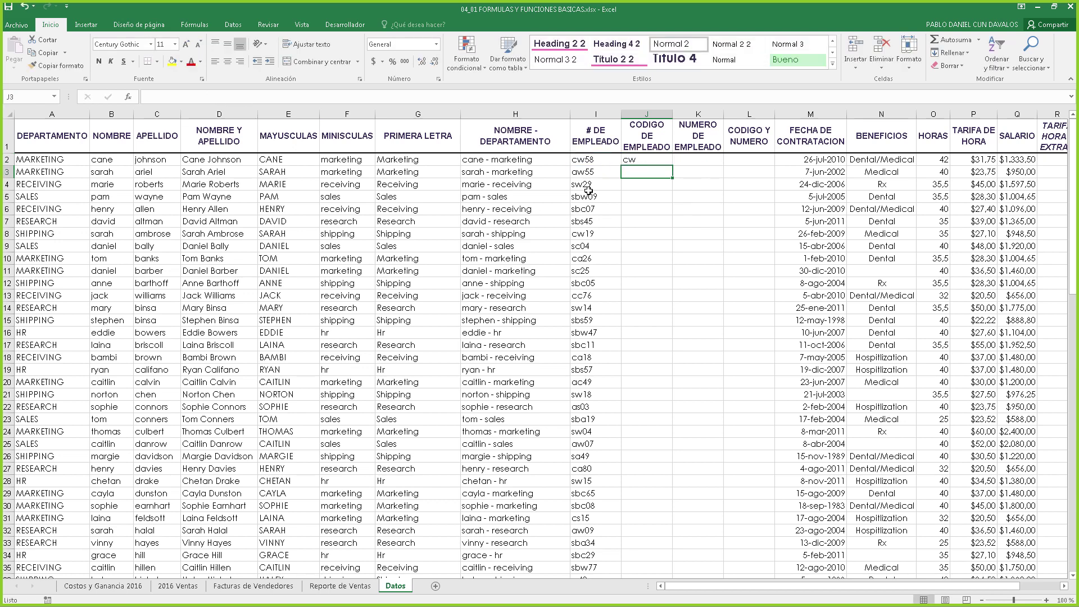
Fill the IZQUIERDA formula from J2 down the whole CODIGO DE EMPLEADO column and check the copied results.
{"action": "left_click", "coordinate": [643, 161]}
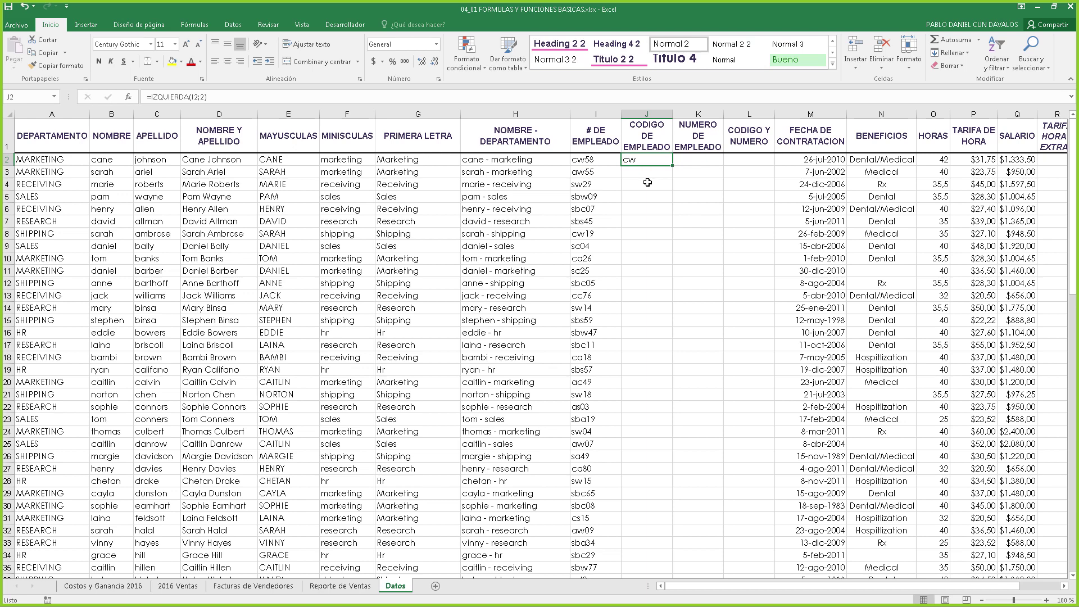
{"action": "double_click", "coordinate": [672, 166]}
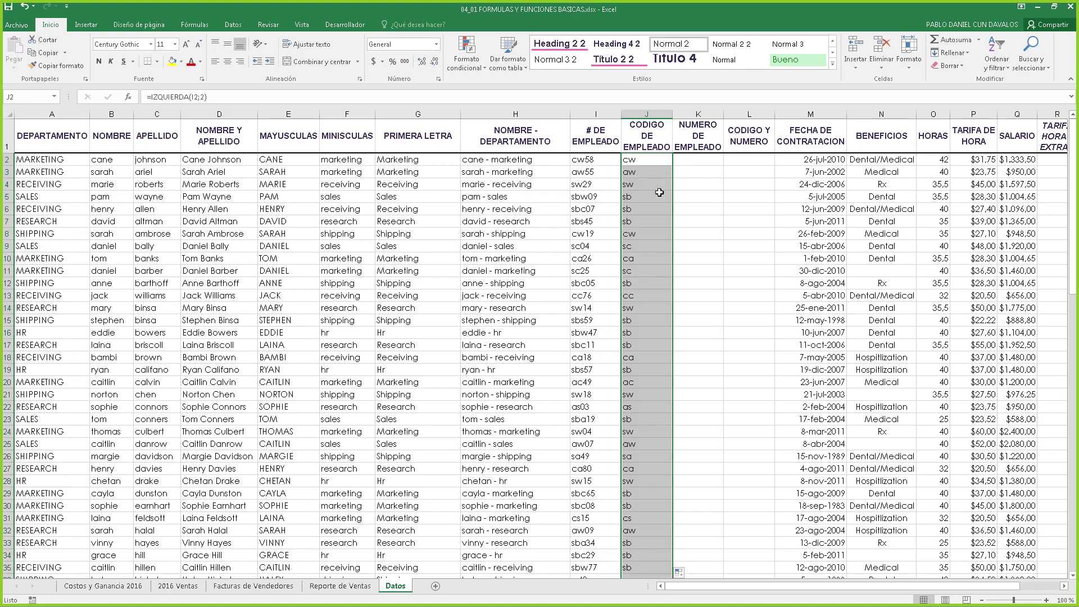
{"action": "scroll", "coordinate": [640, 296], "scroll_direction": "down", "scroll_amount": 20}
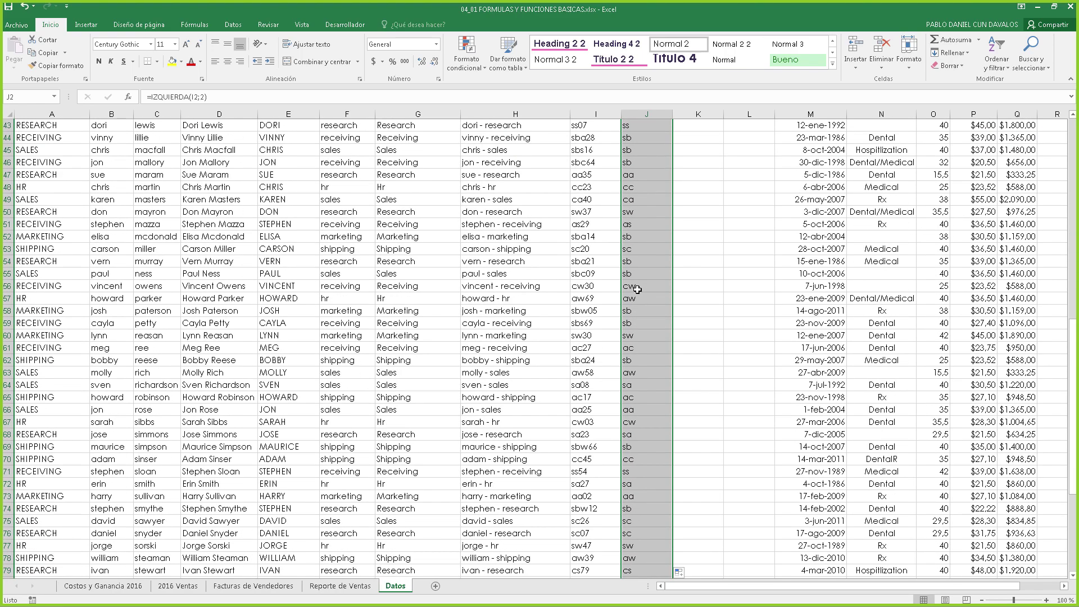
{"action": "scroll", "coordinate": [638, 296], "scroll_direction": "up", "scroll_amount": 20}
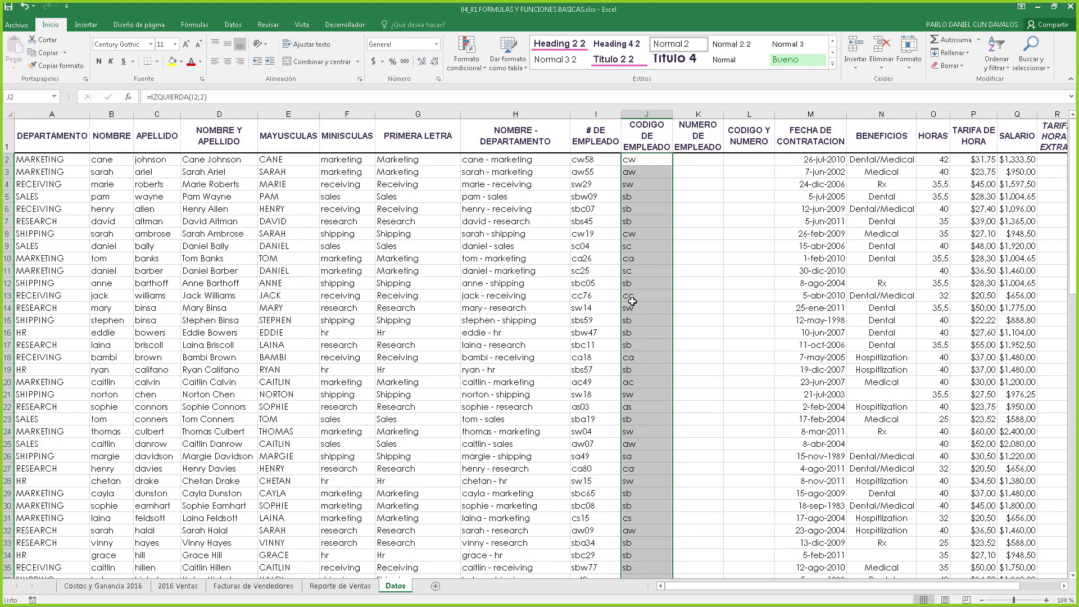
{"action": "left_click", "coordinate": [630, 163]}
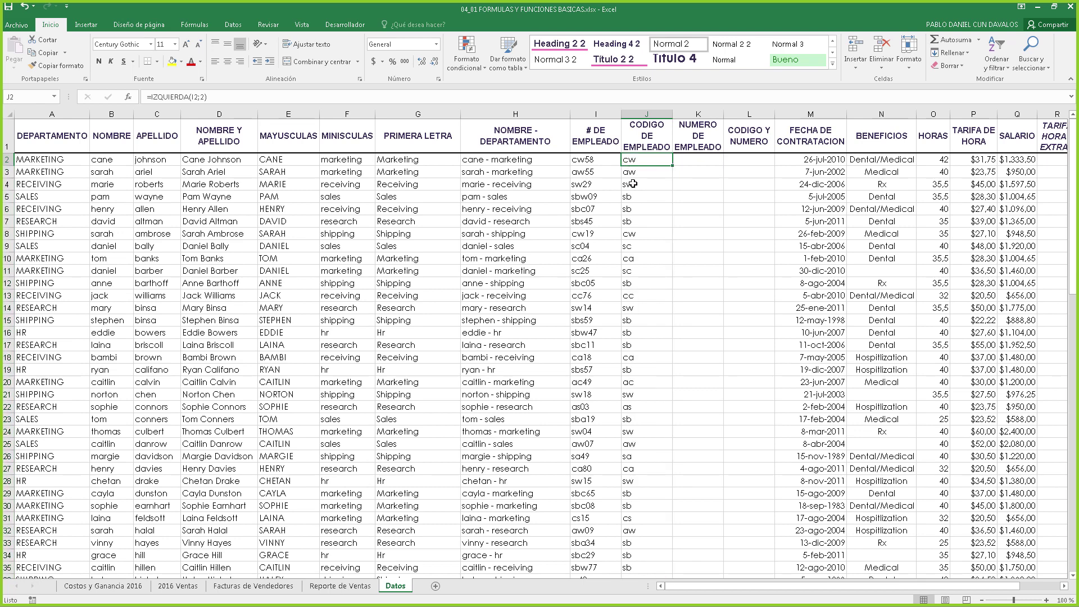
{"action": "left_click", "coordinate": [634, 201]}
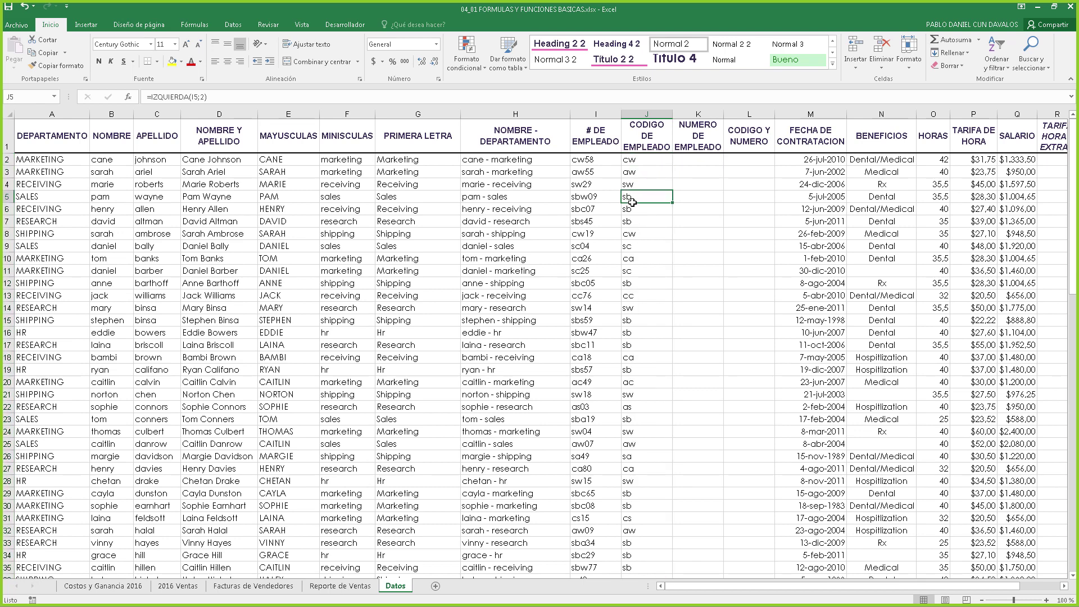
{"action": "left_click", "coordinate": [639, 168]}
{"action": "left_click", "coordinate": [637, 159]}
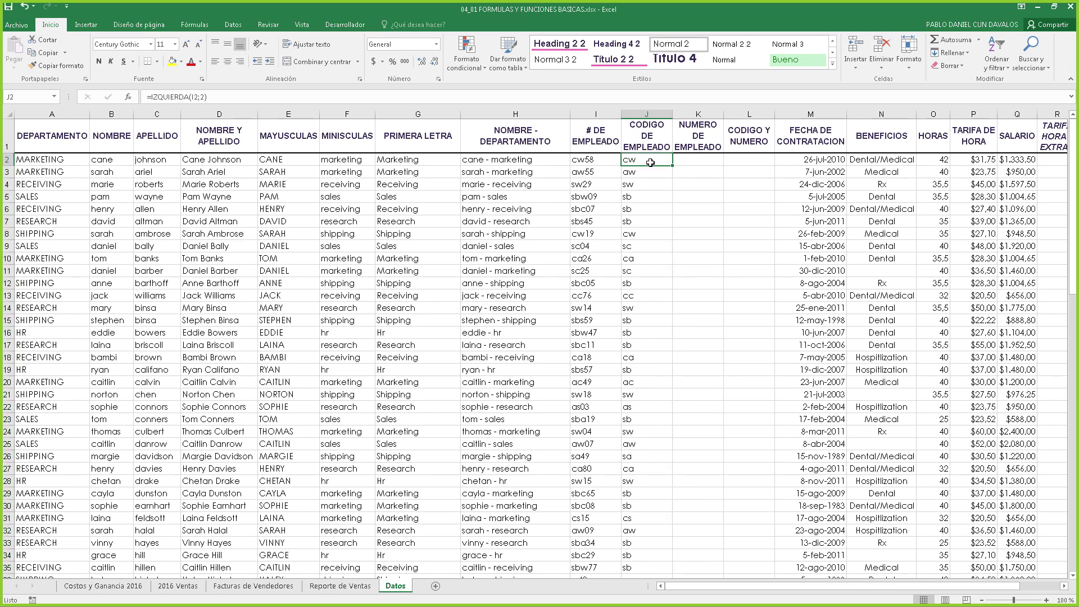
Enter =DERECHA(I2;2) in cell K2 to extract the last two characters of the employee number.
{"action": "left_click", "coordinate": [698, 116]}
{"action": "left_click", "coordinate": [693, 161]}
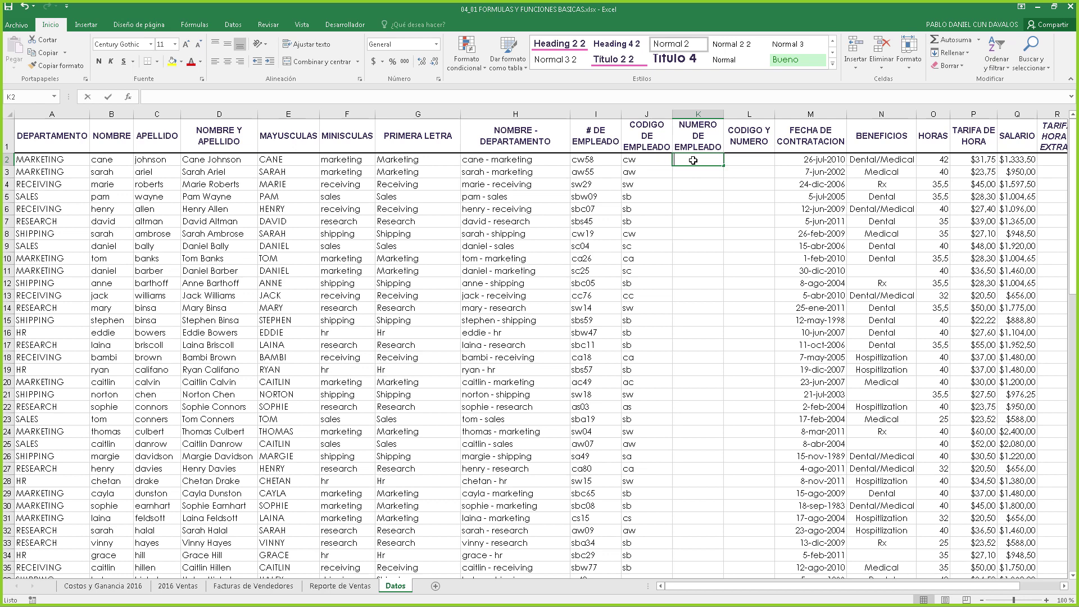
{"action": "type", "text": "=der"}
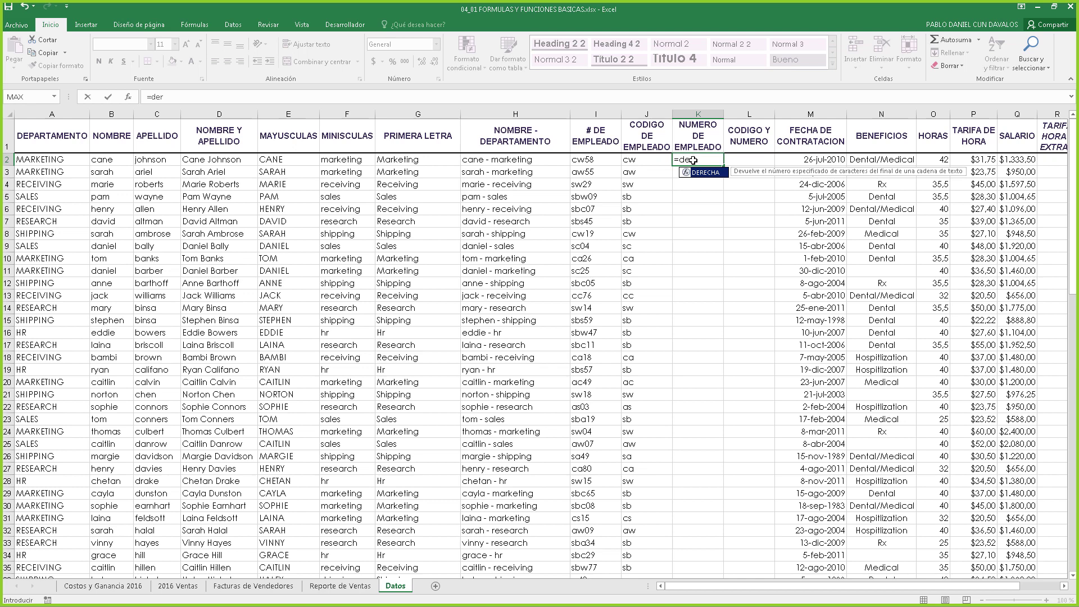
{"action": "key", "text": "Tab"}
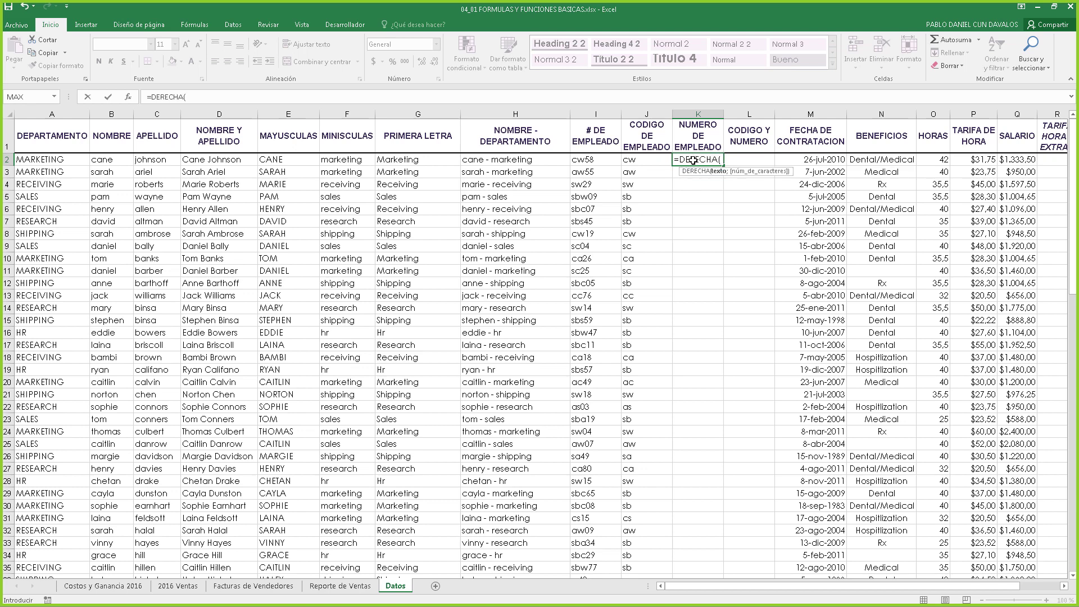
{"action": "left_click", "coordinate": [600, 160]}
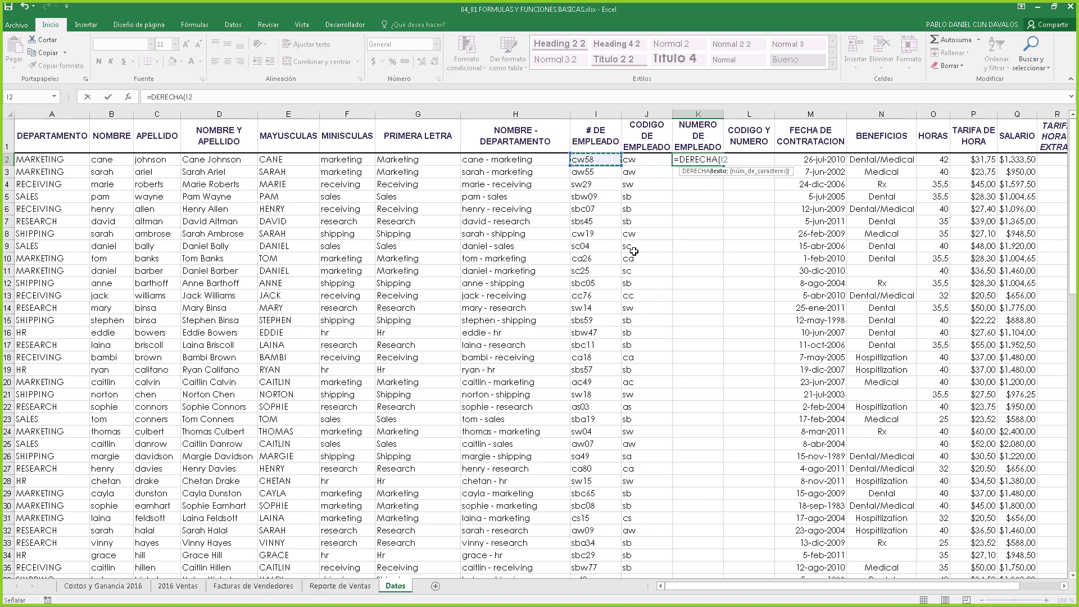
{"action": "type", "text": ";2)"}
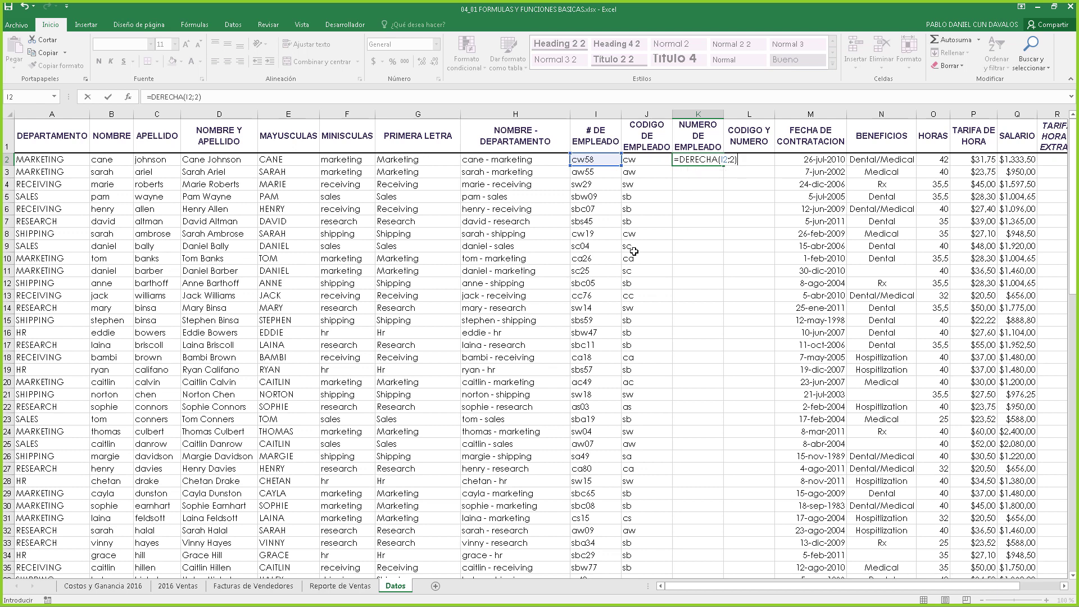
{"action": "key", "text": "ctrl+Return"}
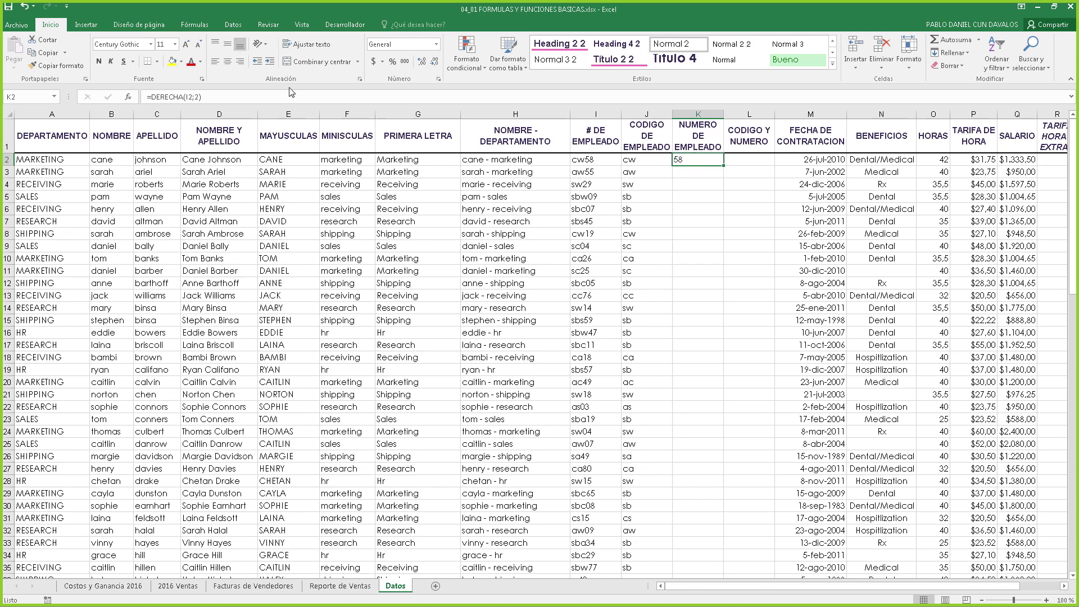
Try 1 as the number of characters in K2, making the formula =DERECHA(I2;1).
{"action": "left_click", "coordinate": [197, 97]}
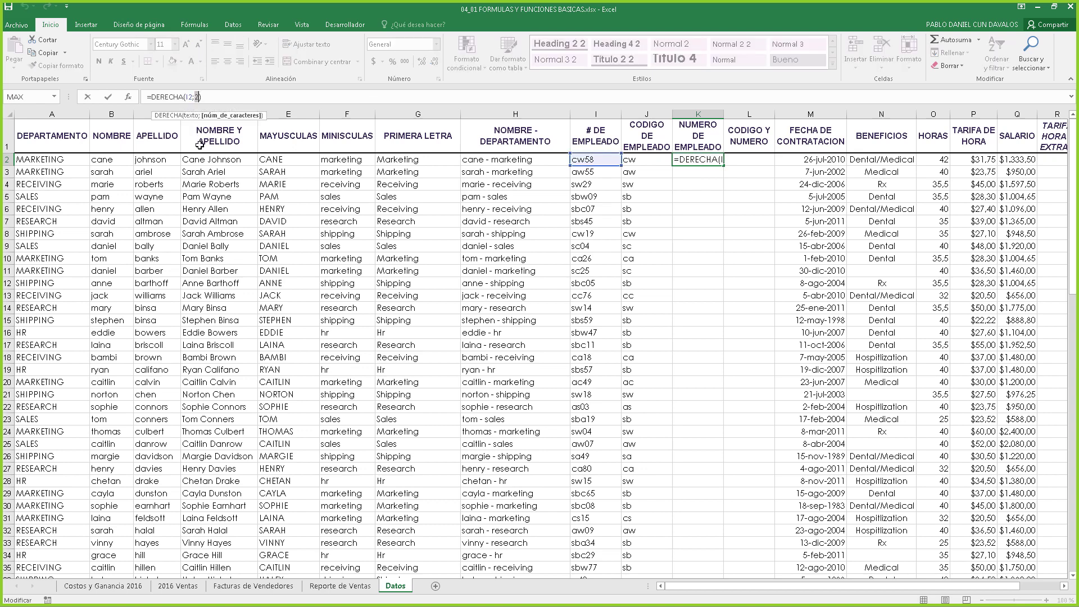
{"action": "type", "text": "1"}
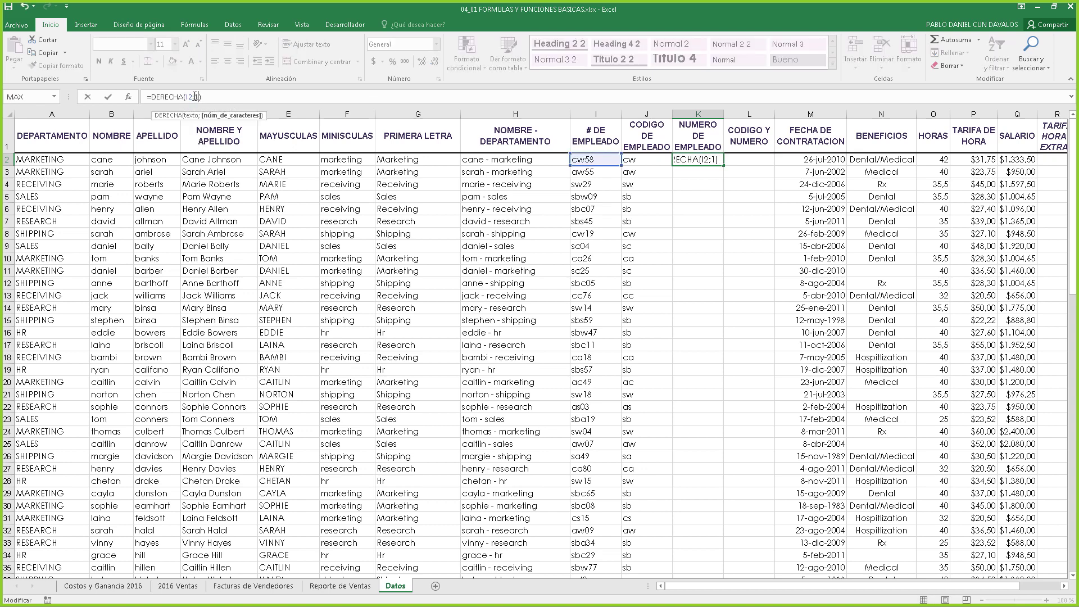
{"action": "key", "text": "Return"}
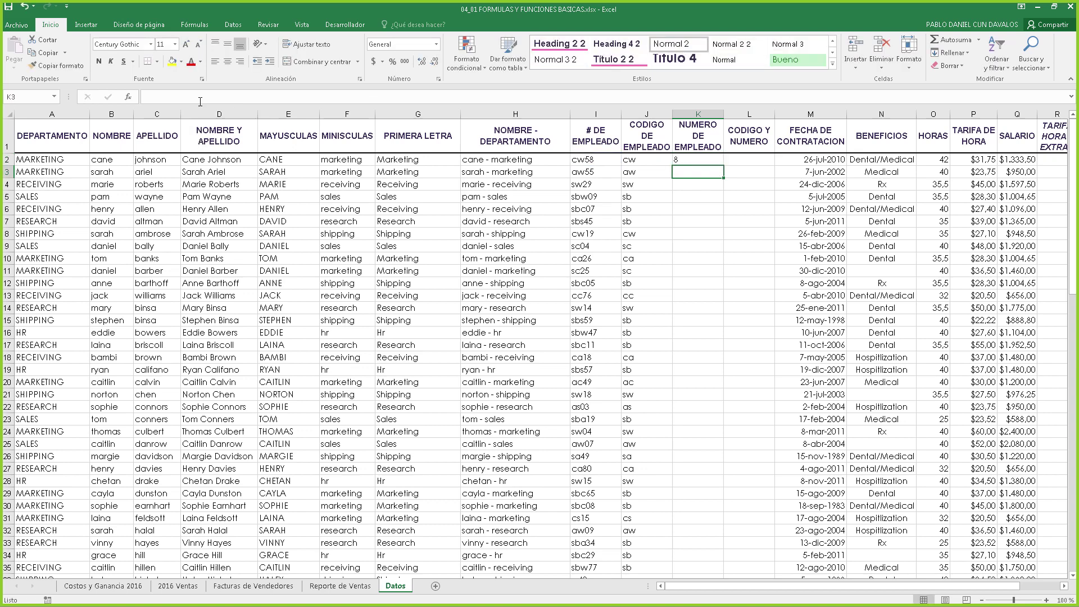
Try 3 as the number of characters in K2, making the formula =DERECHA(I2;3).
{"action": "left_click", "coordinate": [680, 160]}
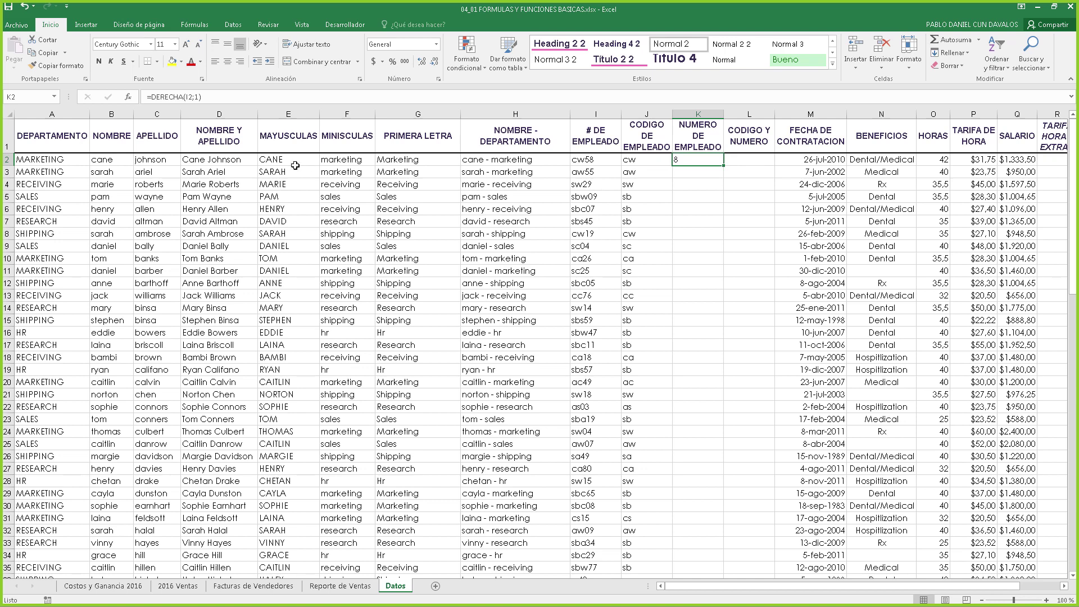
{"action": "left_click", "coordinate": [198, 97]}
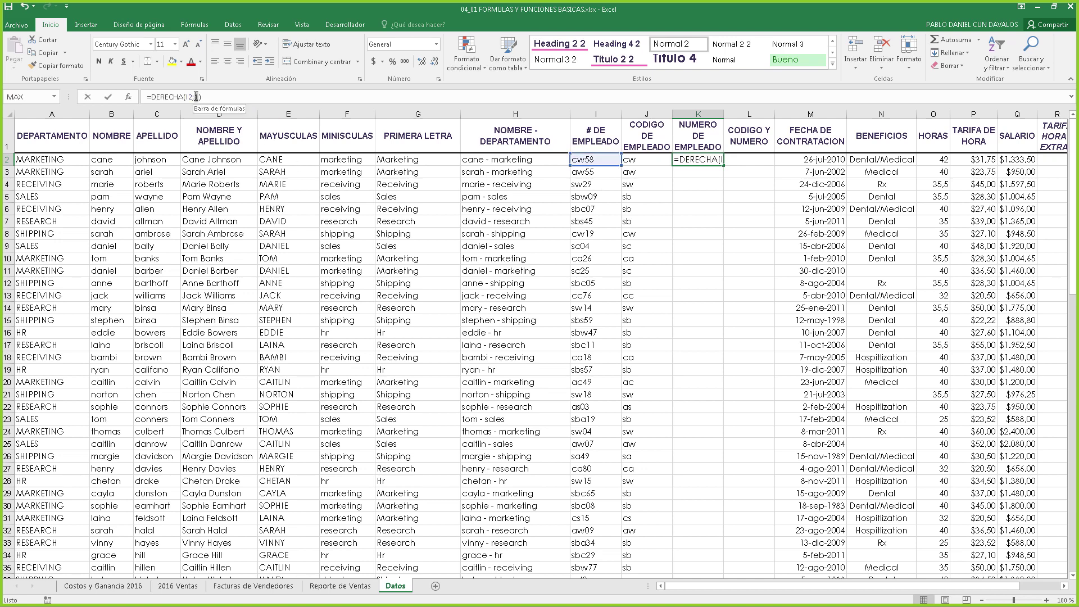
{"action": "key", "text": "BackSpace"}
{"action": "type", "text": "3"}
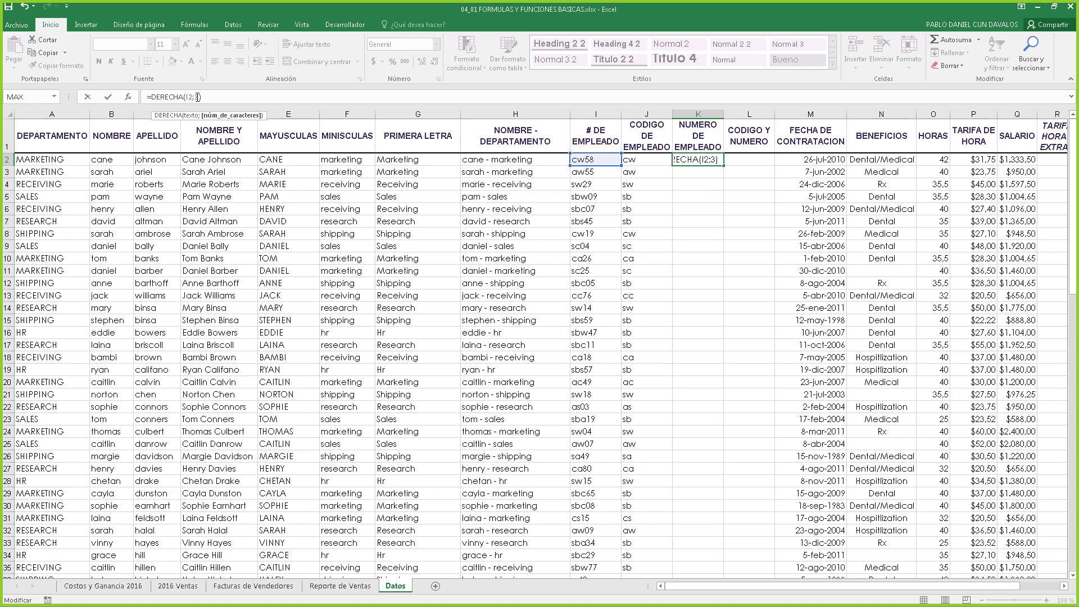
{"action": "key", "text": "Return"}
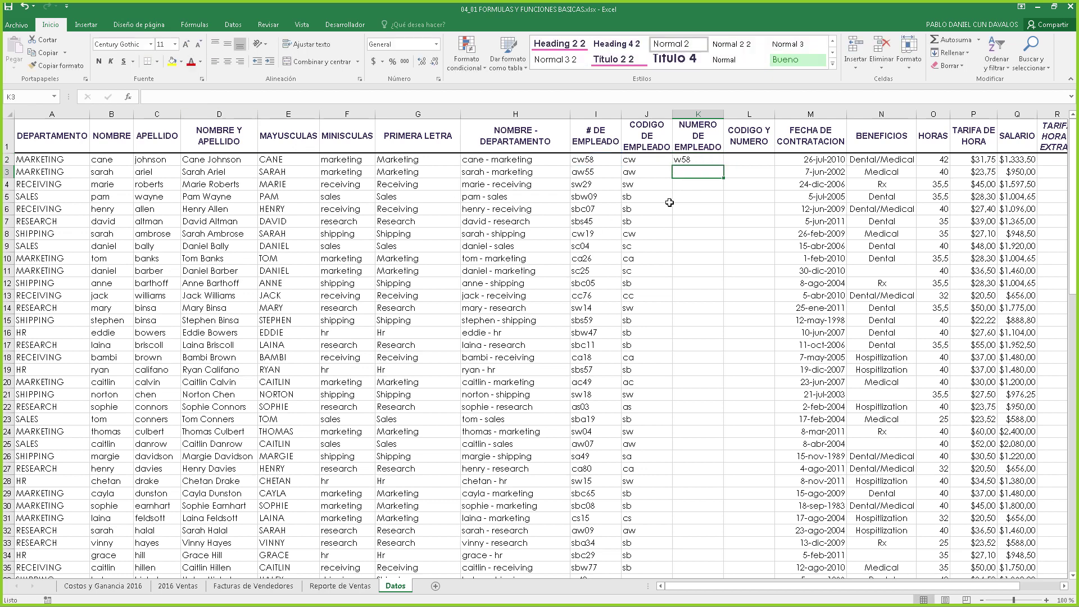
Set the number of characters in K2's DERECHA formula back to 2.
{"action": "left_click", "coordinate": [690, 162]}
{"action": "left_click", "coordinate": [303, 100]}
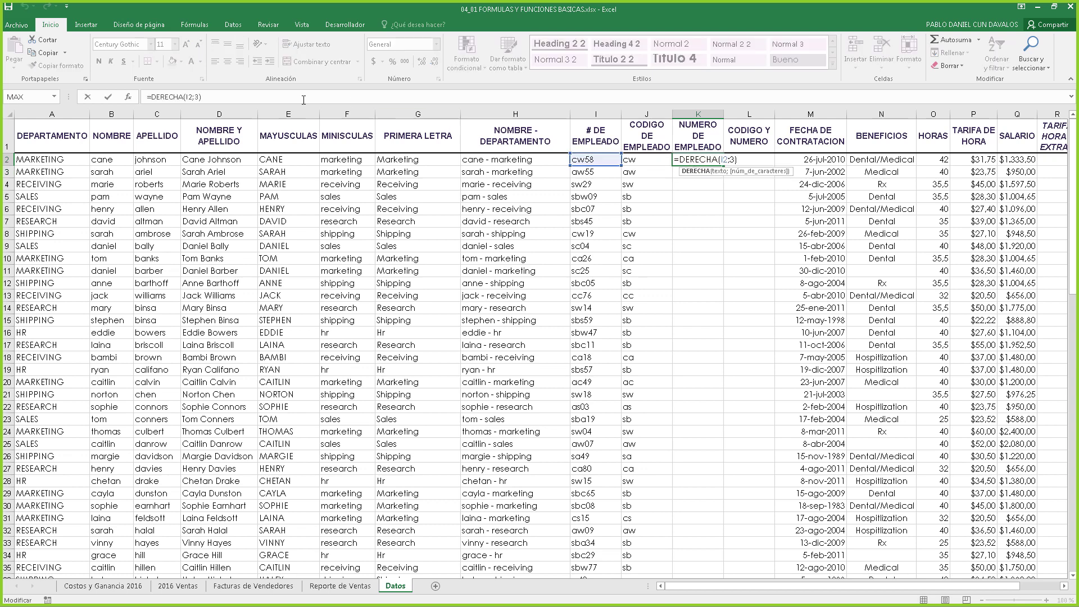
{"action": "double_click", "coordinate": [197, 98]}
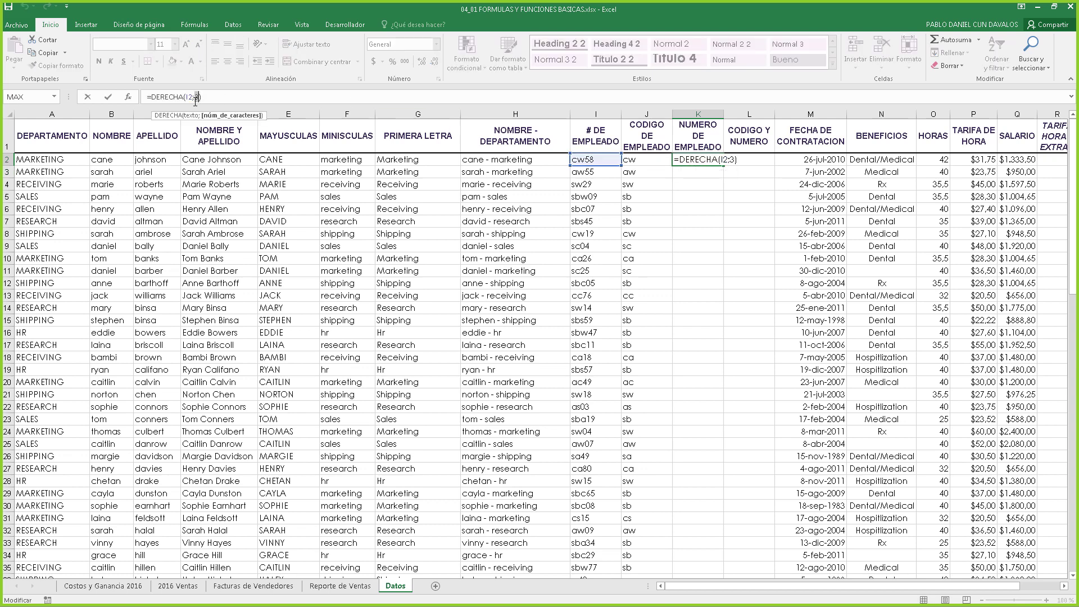
{"action": "type", "text": "2"}
{"action": "key", "text": "Return"}
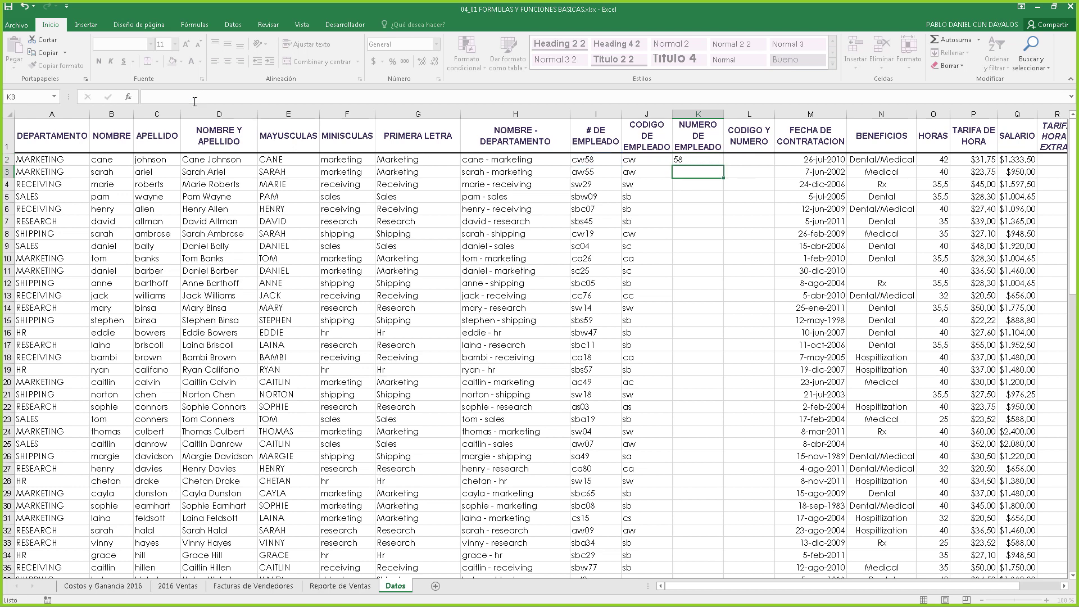
Fill K2's DERECHA formula down the NUMERO DE EMPLEADO column and compare it with the IZQUIERDA formula in J2.
{"action": "left_click", "coordinate": [689, 161]}
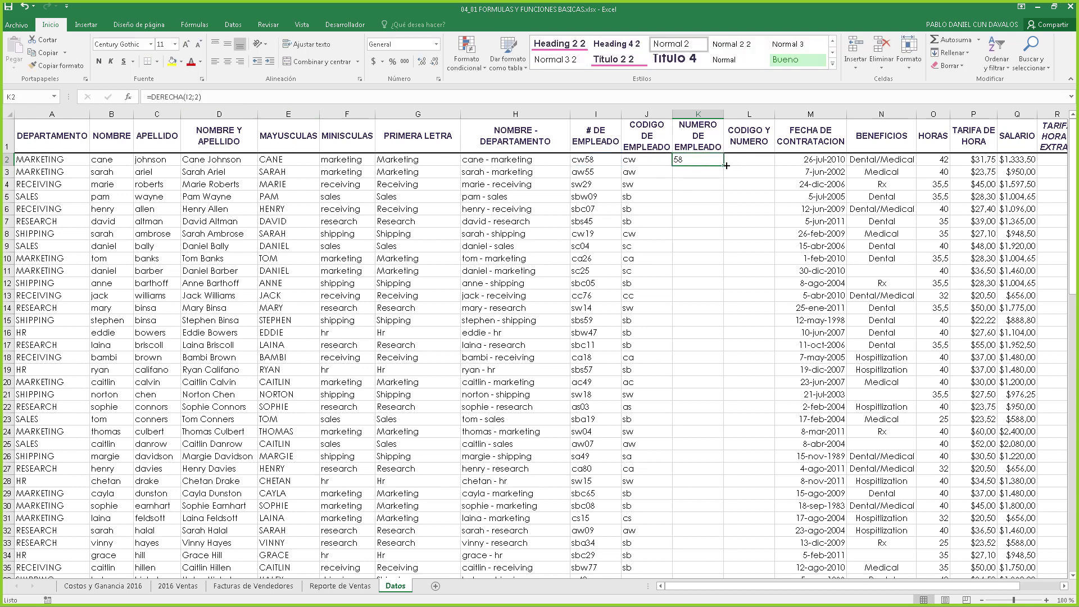
{"action": "double_click", "coordinate": [723, 165]}
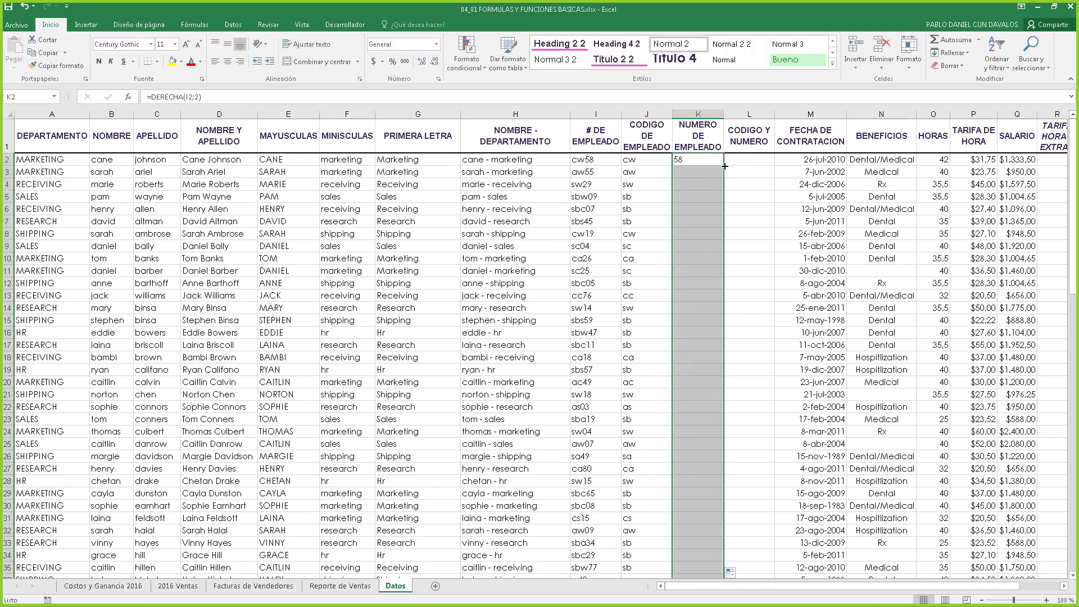
{"action": "left_click", "coordinate": [692, 159]}
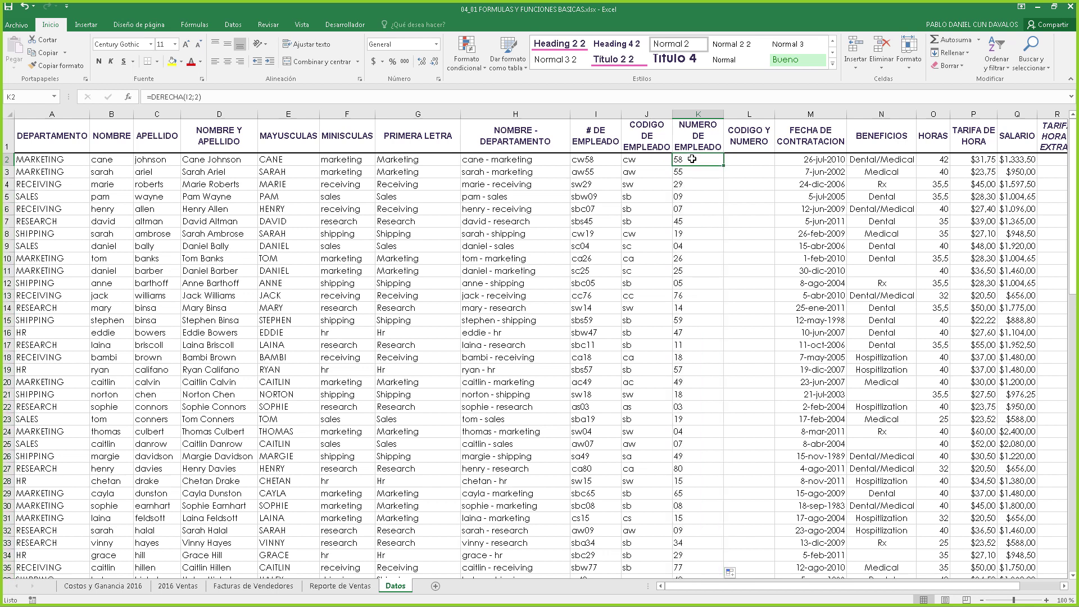
{"action": "left_click", "coordinate": [640, 159]}
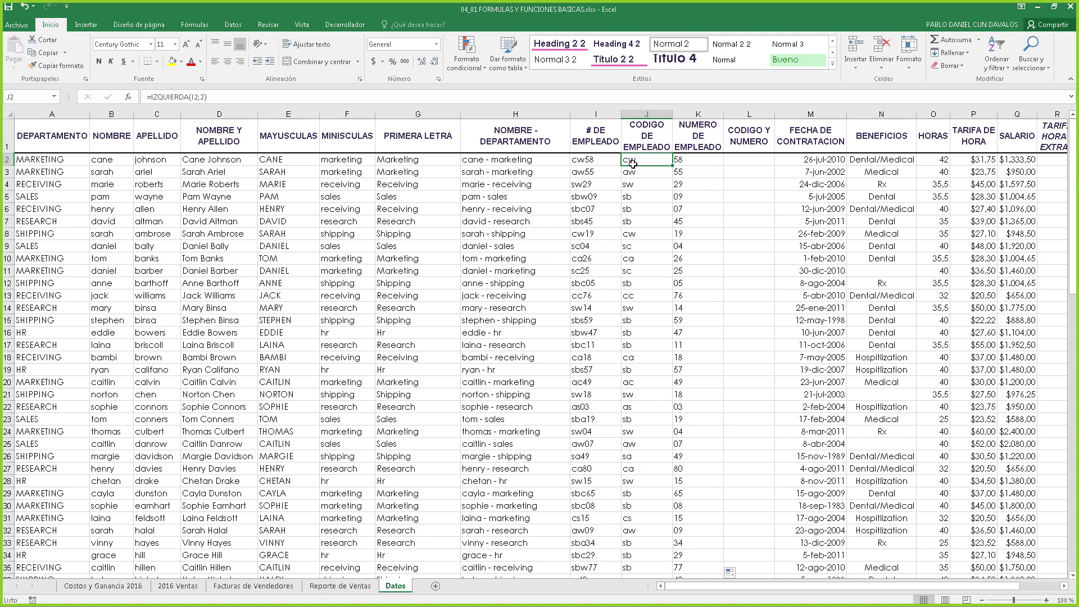
{"action": "left_click", "coordinate": [569, 160]}
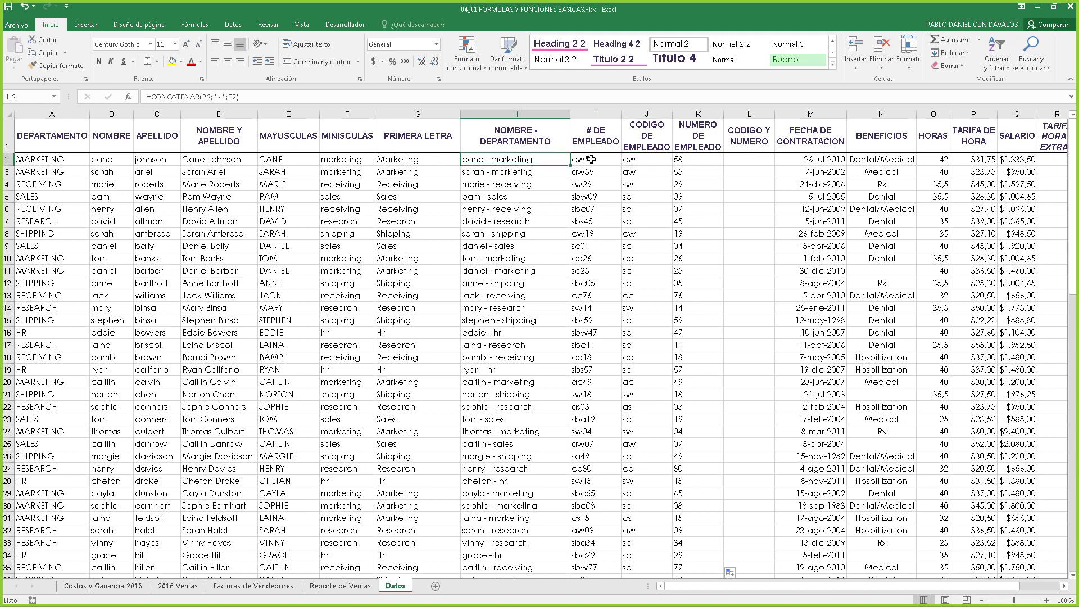
{"action": "left_click", "coordinate": [625, 159]}
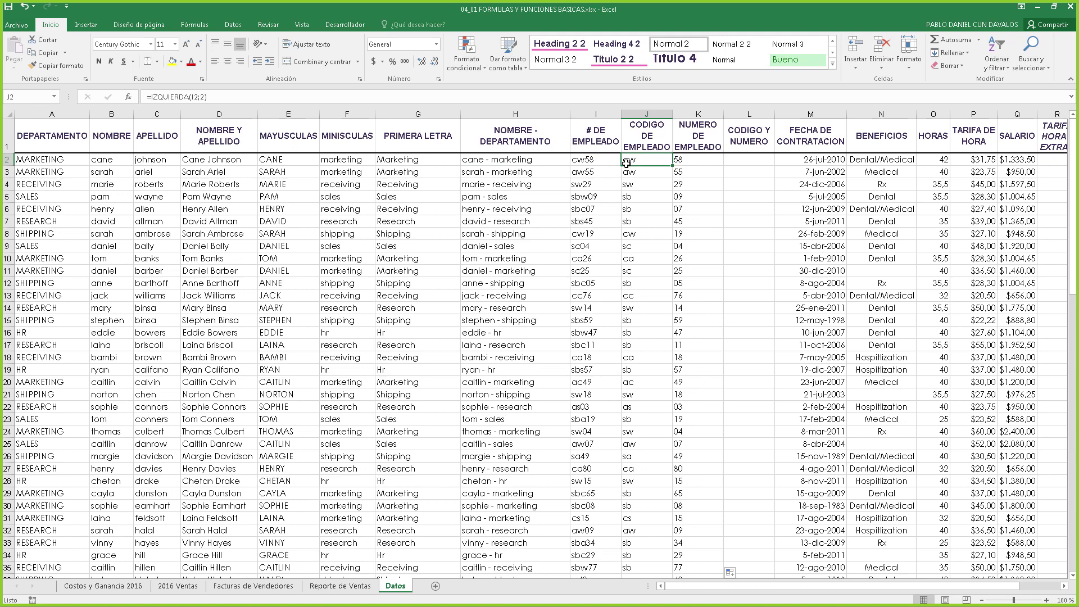
{"action": "left_click", "coordinate": [695, 157]}
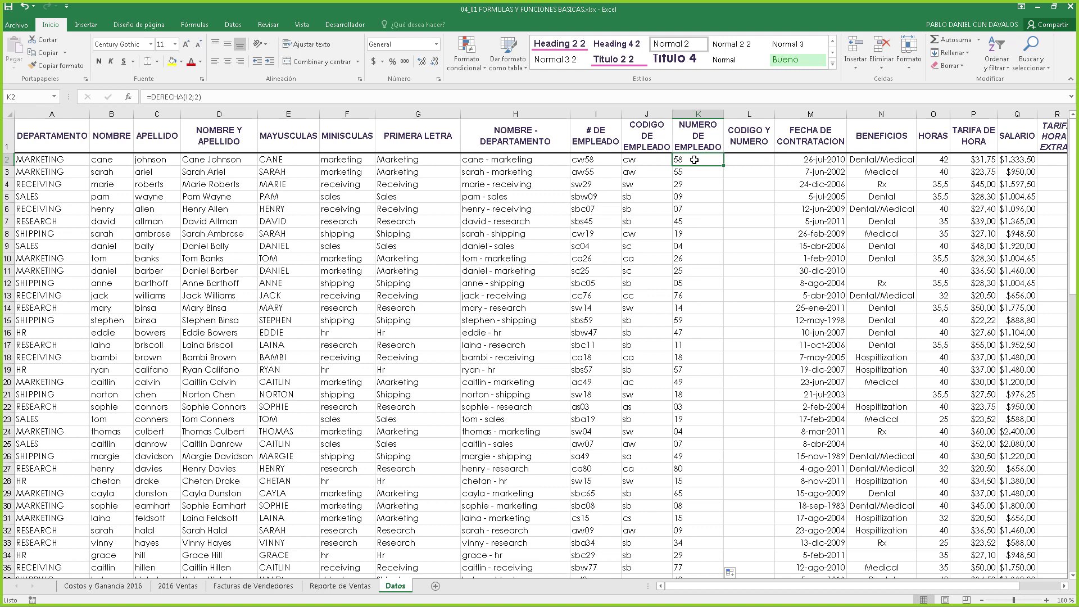
Enter =EXTRAE(I2;2;2) in L2 under CODIGO Y NUMERO to extract two characters of the employee code from position 2.
{"action": "left_click", "coordinate": [742, 163]}
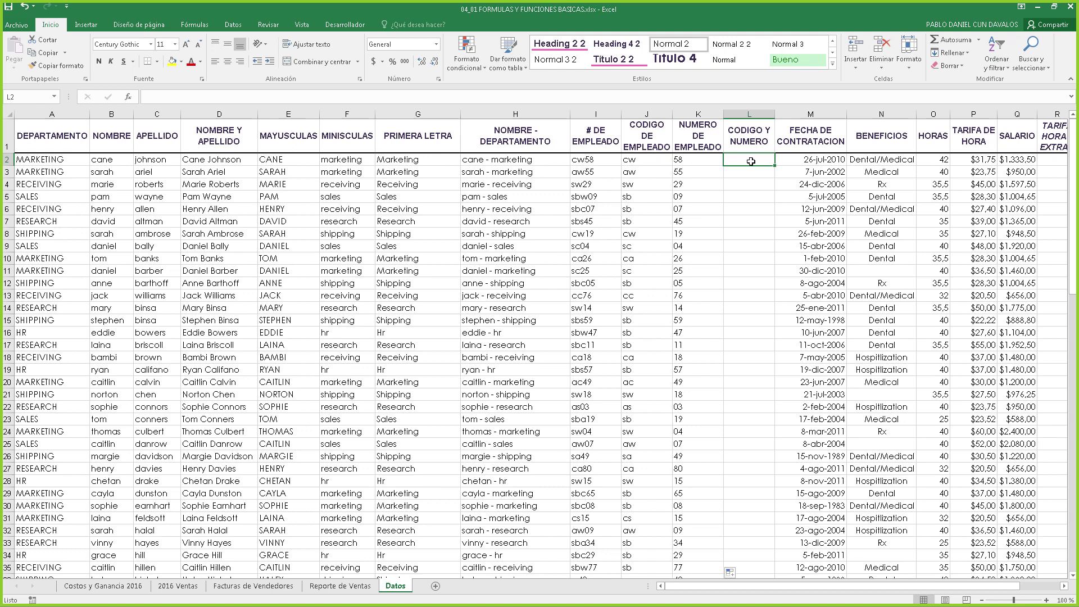
{"action": "type", "text": "=extr"}
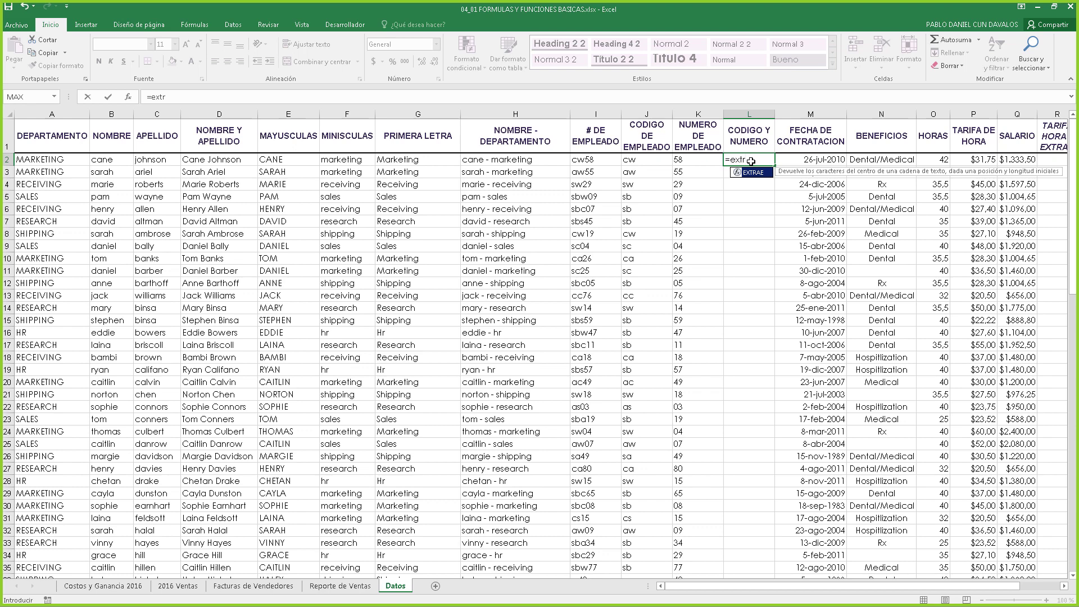
{"action": "key", "text": "Tab"}
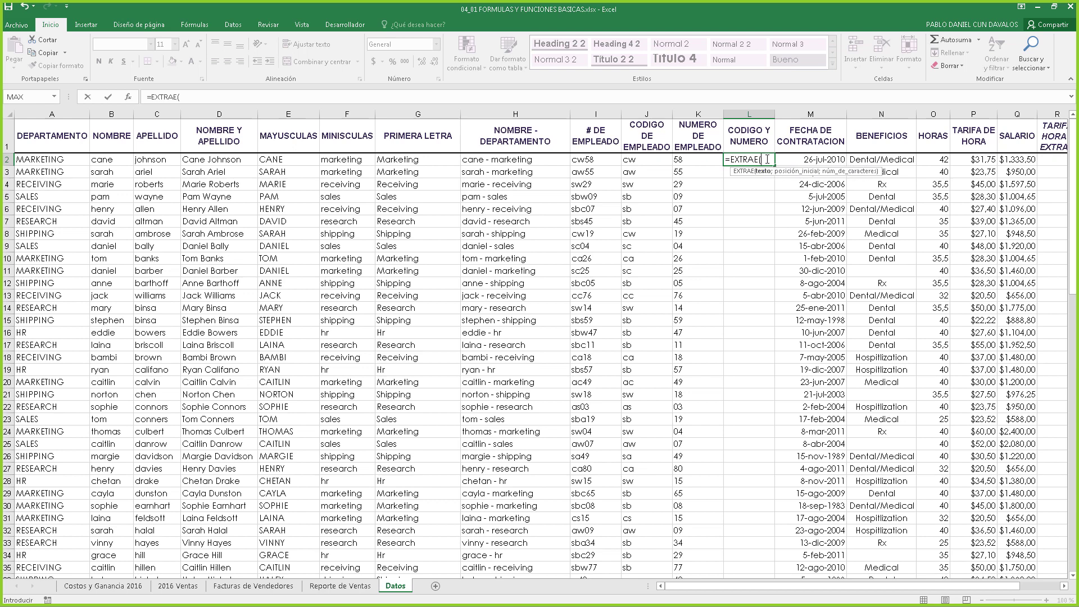
{"action": "left_click", "coordinate": [605, 162]}
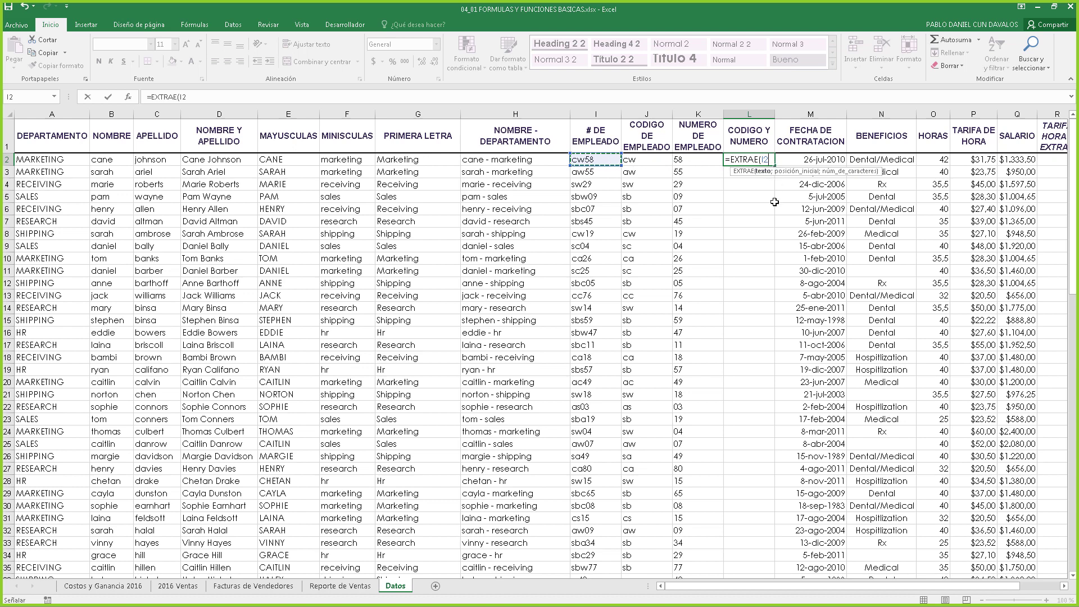
{"action": "type", "text": ";"}
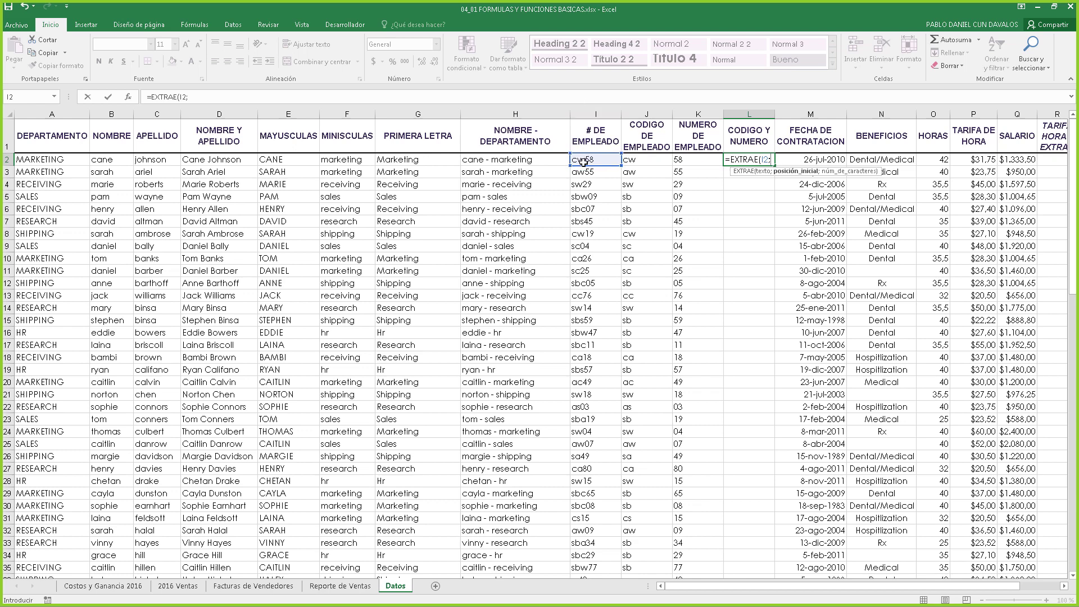
{"action": "type", "text": "2;2"}
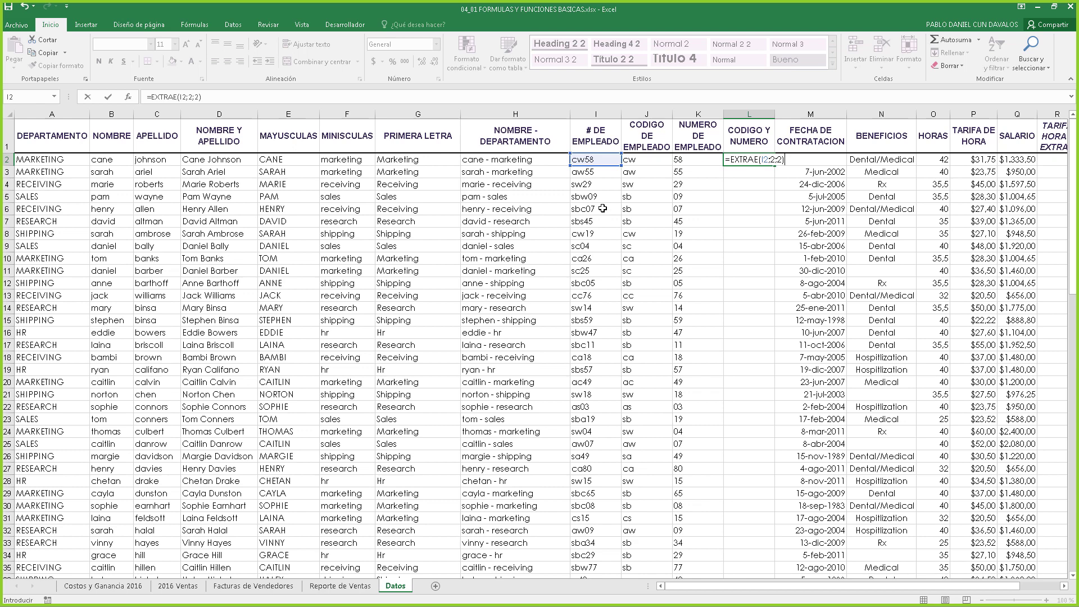
{"action": "key", "text": "Return"}
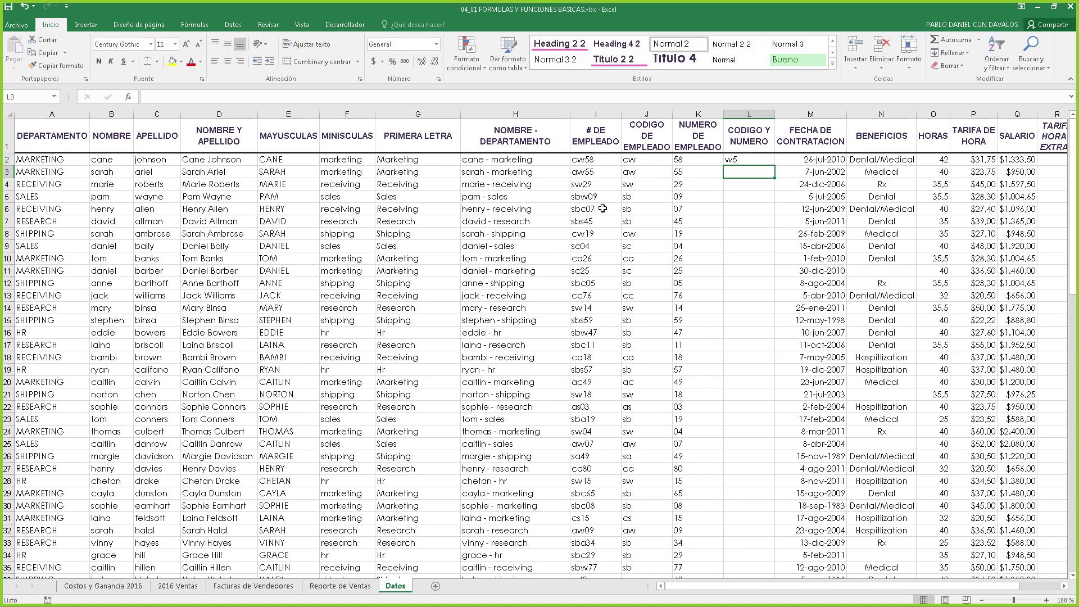
Try 3 as the number of characters in L2, making the formula =EXTRAE(I2;2;3).
{"action": "left_click", "coordinate": [746, 159]}
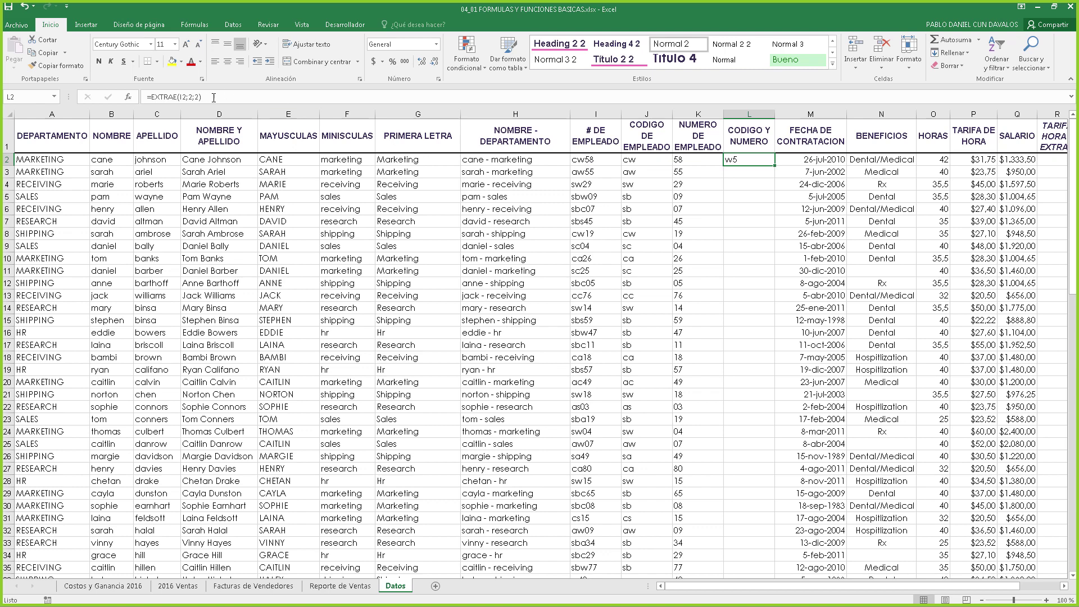
{"action": "left_click", "coordinate": [192, 97]}
{"action": "left_click_drag", "start_coordinate": [193, 97], "coordinate": [200, 98]}
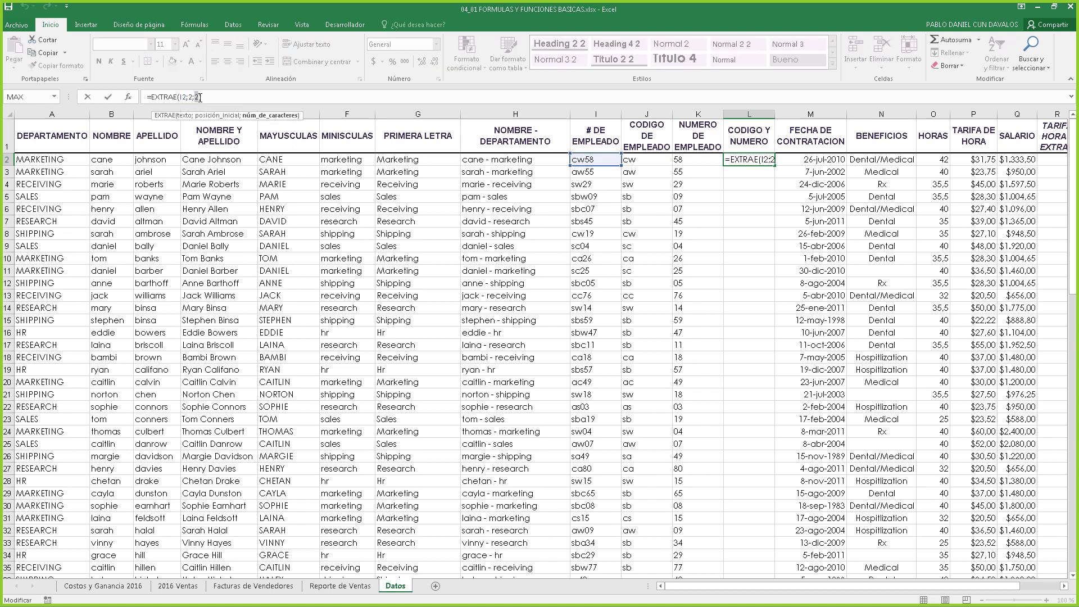
{"action": "type", "text": "3)"}
{"action": "left_click", "coordinate": [108, 96]}
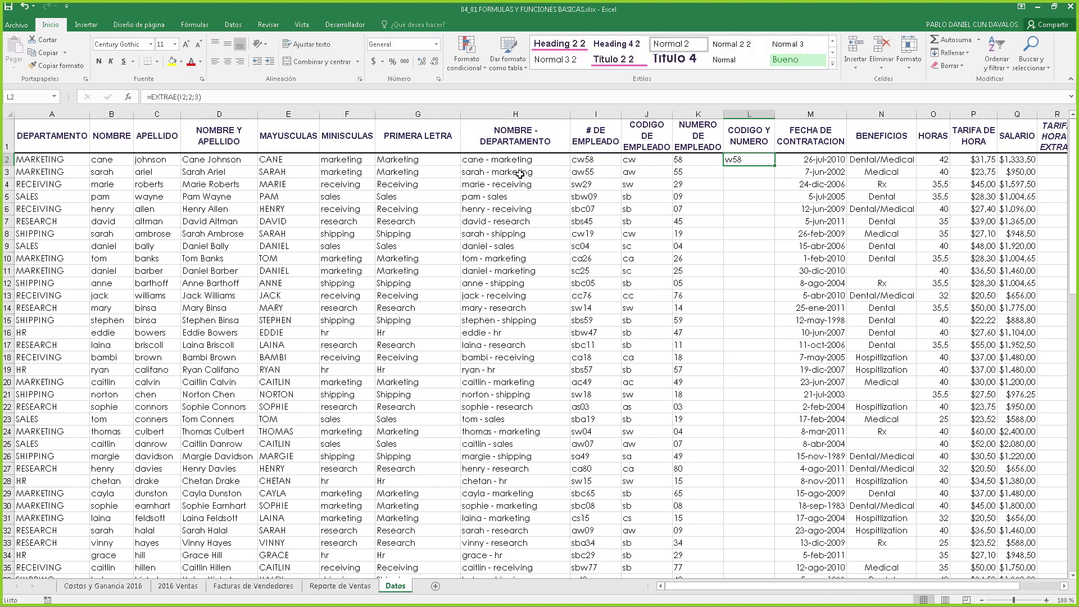
Set the number of characters in L2's EXTRAE formula back to 2 and fill it down the CODIGO Y NUMERO column.
{"action": "double_click", "coordinate": [198, 97]}
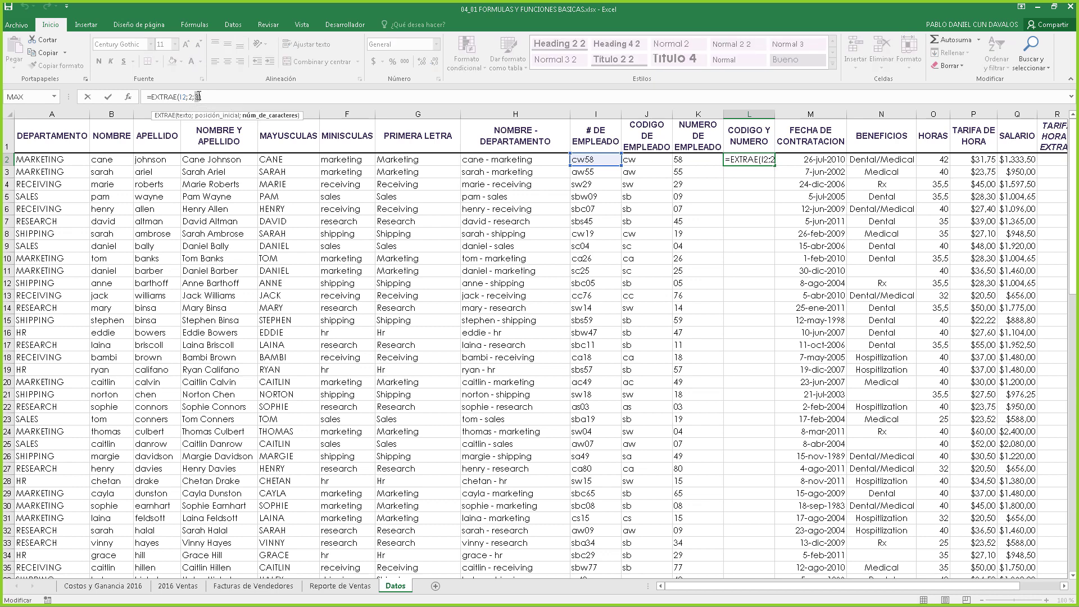
{"action": "type", "text": "2"}
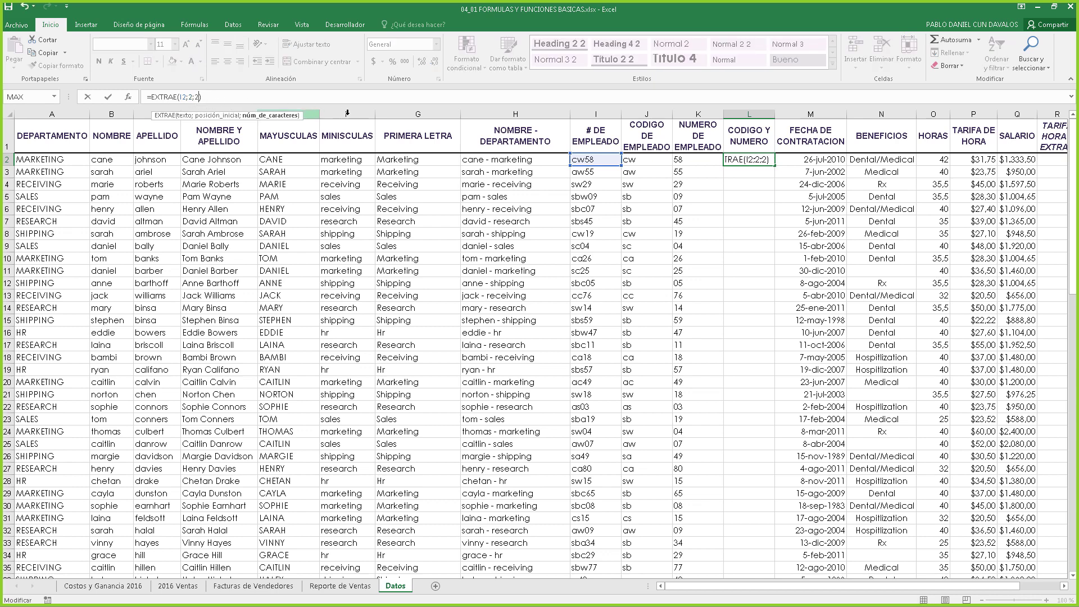
{"action": "key", "text": "Return"}
{"action": "left_click", "coordinate": [765, 160]}
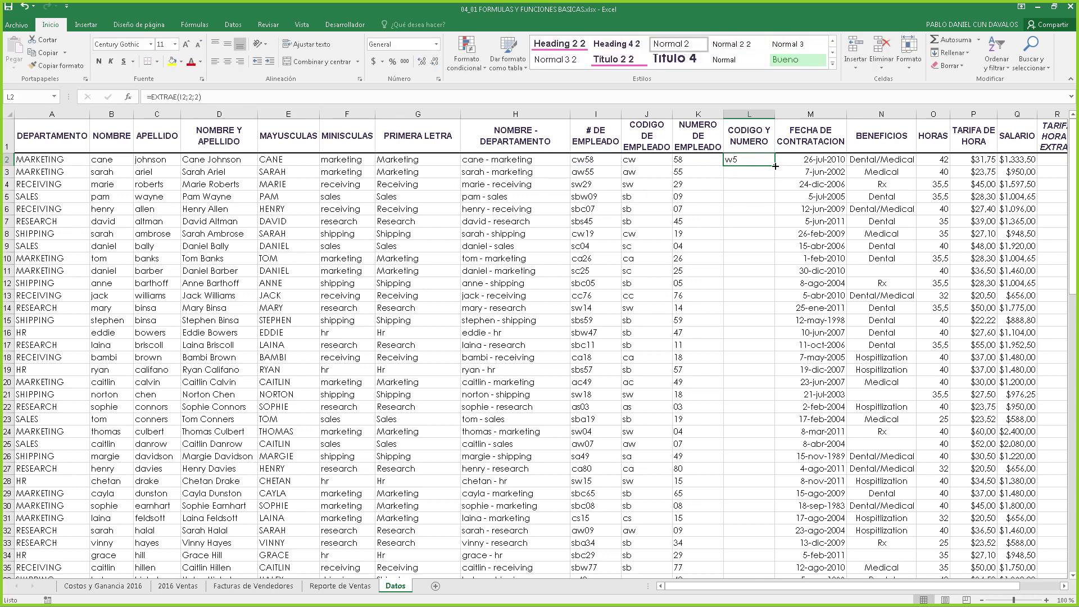
{"action": "double_click", "coordinate": [775, 167]}
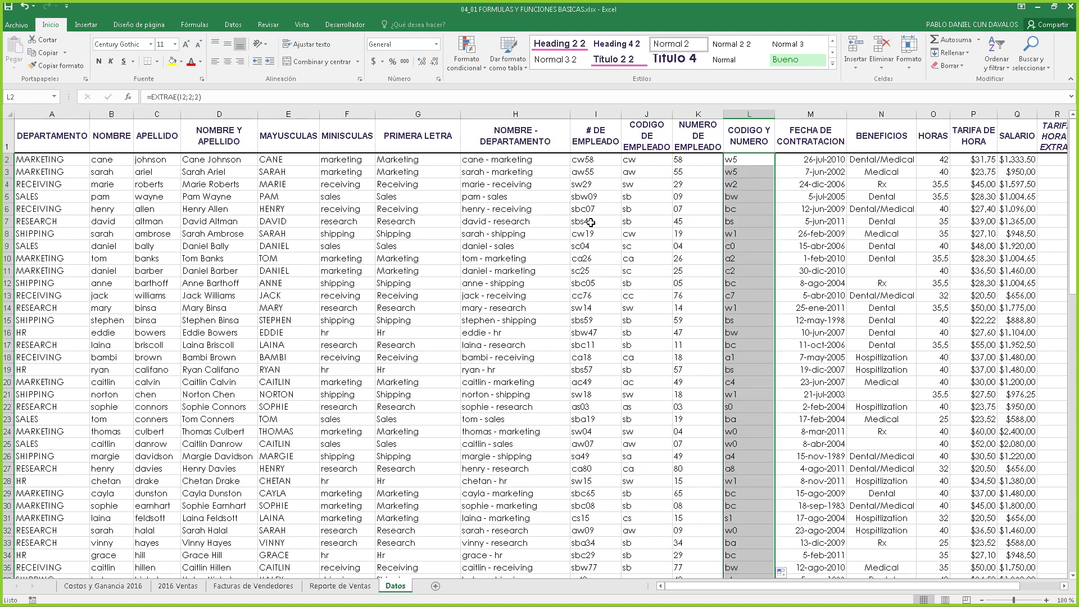
Check the EXTRAE results down the CODIGO Y NUMERO column against the codes in the # DE EMPLEADO column.
{"action": "left_click", "coordinate": [585, 342]}
{"action": "scroll", "coordinate": [587, 328], "scroll_direction": "down", "scroll_amount": 4}
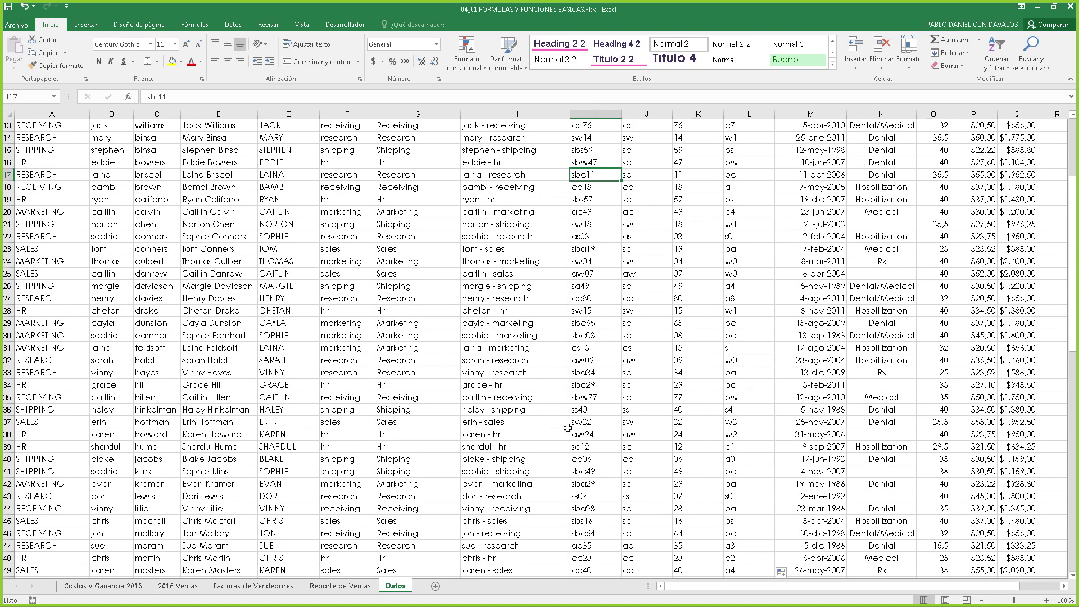
{"action": "left_click", "coordinate": [741, 311]}
{"action": "scroll", "coordinate": [741, 309], "scroll_direction": "up", "scroll_amount": 4}
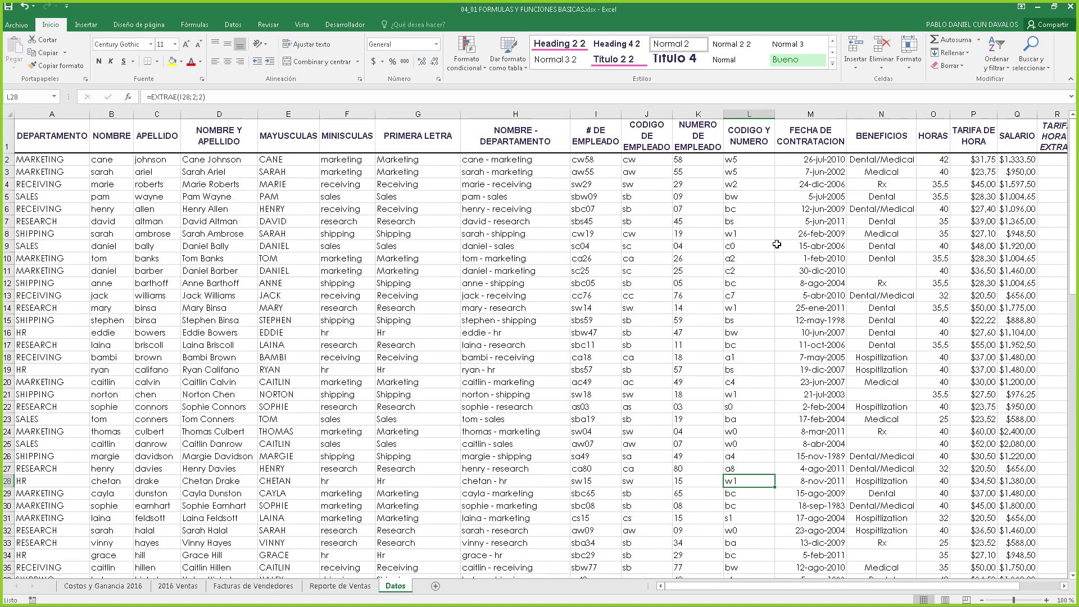
{"action": "left_click", "coordinate": [733, 421]}
{"action": "scroll", "coordinate": [738, 447], "scroll_direction": "down", "scroll_amount": 2}
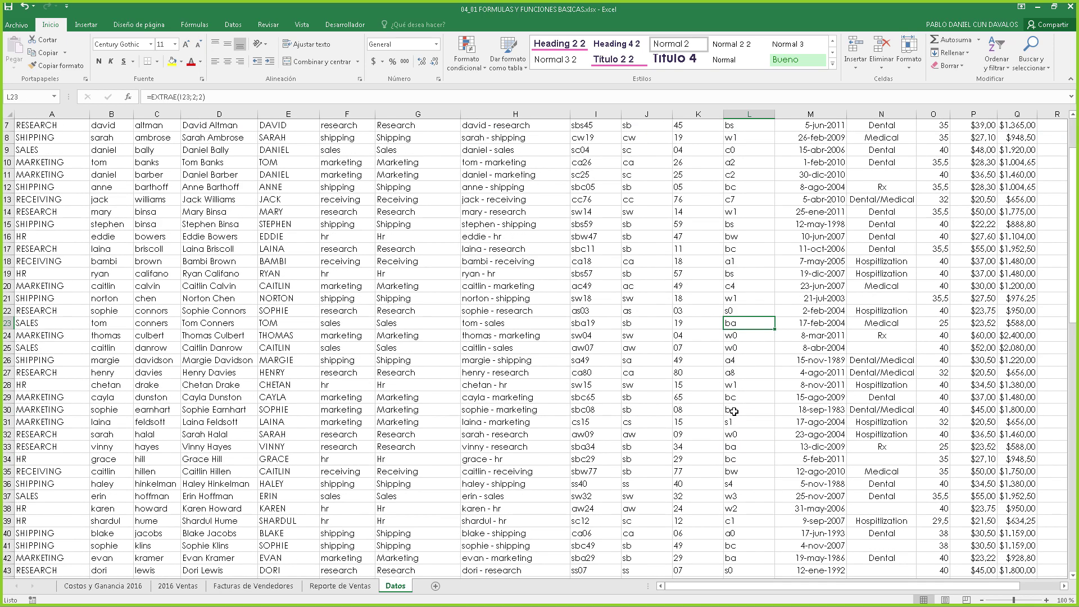
{"action": "left_click", "coordinate": [739, 505]}
{"action": "scroll", "coordinate": [745, 373], "scroll_direction": "up", "scroll_amount": 2}
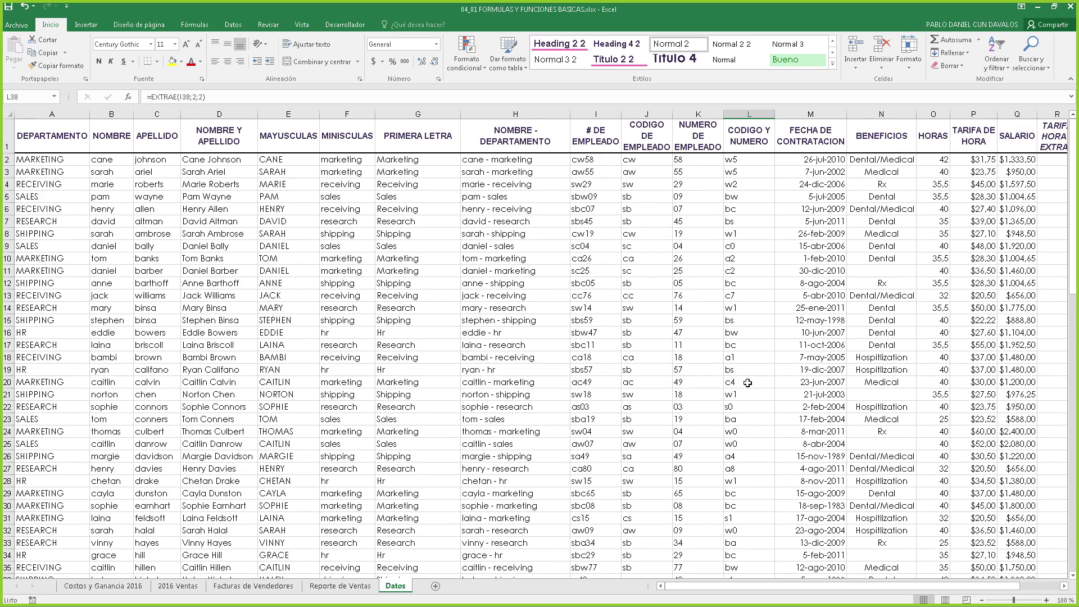
{"action": "left_click", "coordinate": [737, 196]}
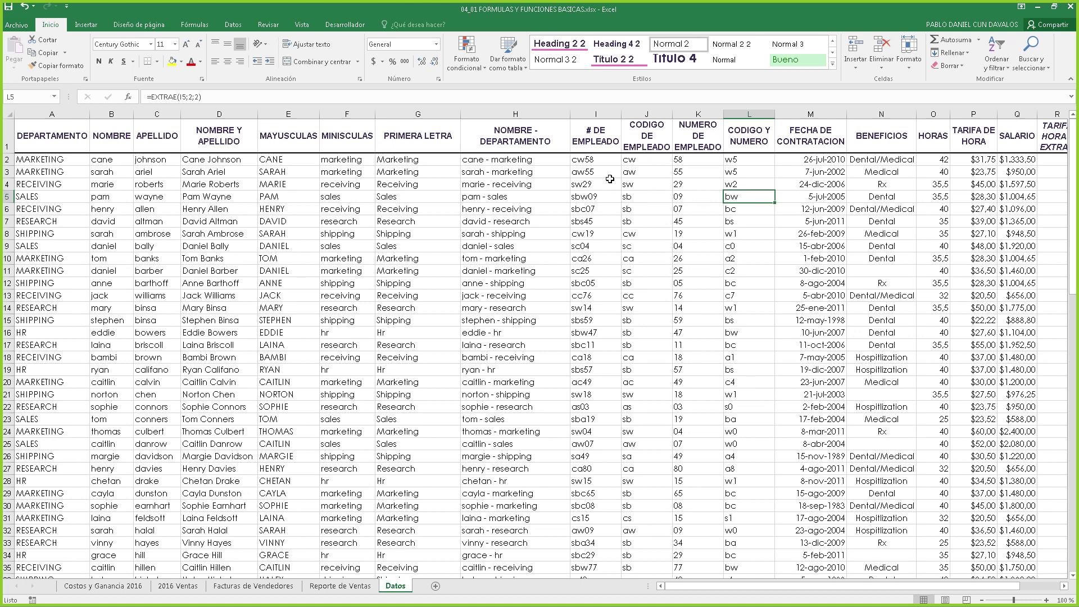
Compare the IZQUIERDA, DERECHA and EXTRAE formulas in J2, K2 and L2, and inspect the CONCATENAR formula in H6.
{"action": "left_click", "coordinate": [599, 160]}
{"action": "left_click", "coordinate": [628, 160]}
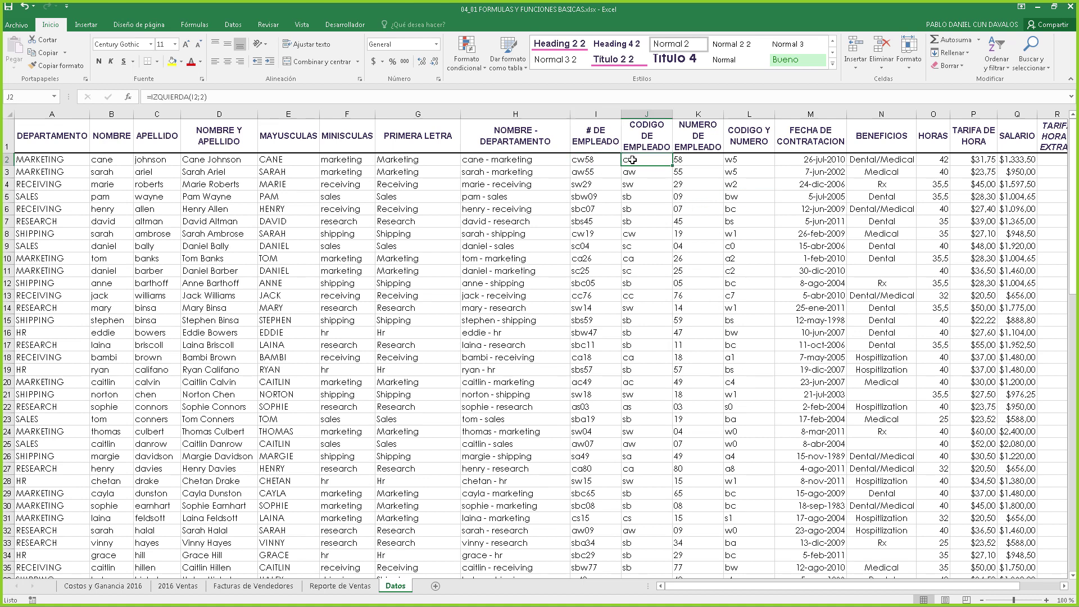
{"action": "left_click", "coordinate": [696, 163]}
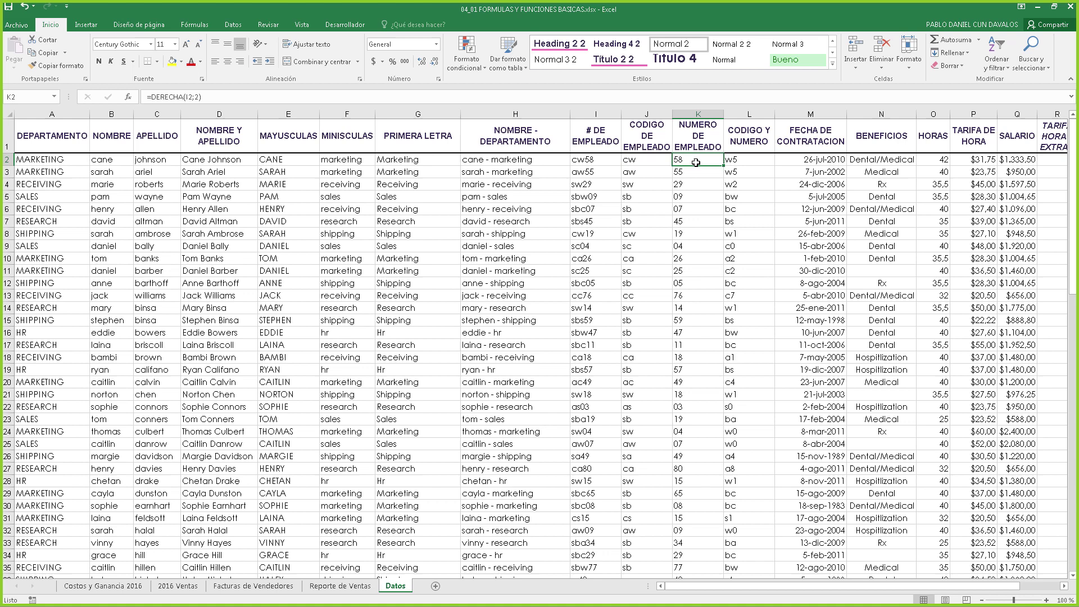
{"action": "left_click", "coordinate": [742, 159]}
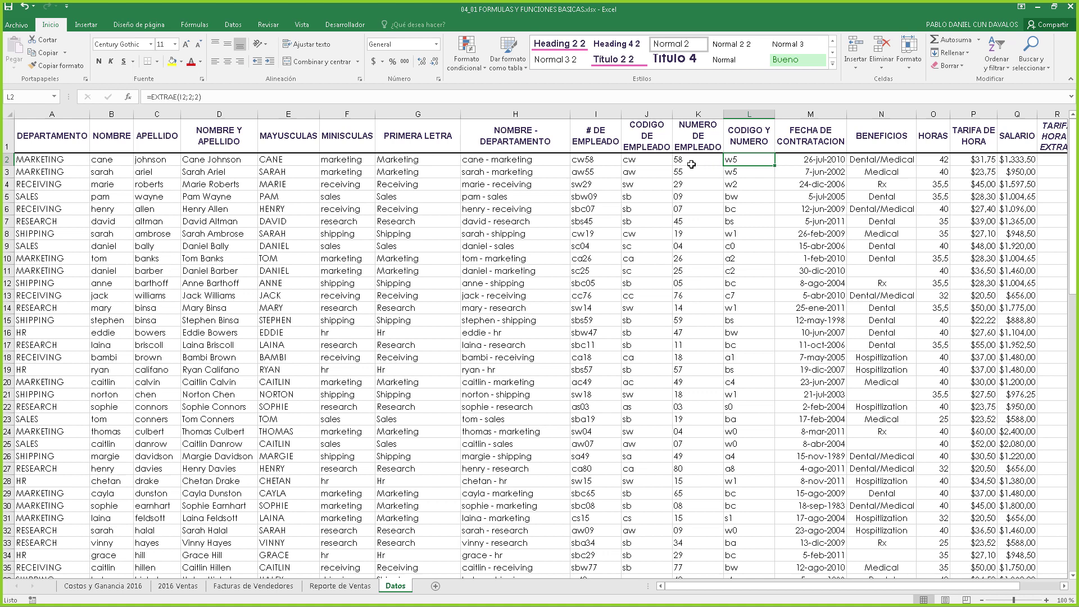
{"action": "left_click", "coordinate": [542, 209]}
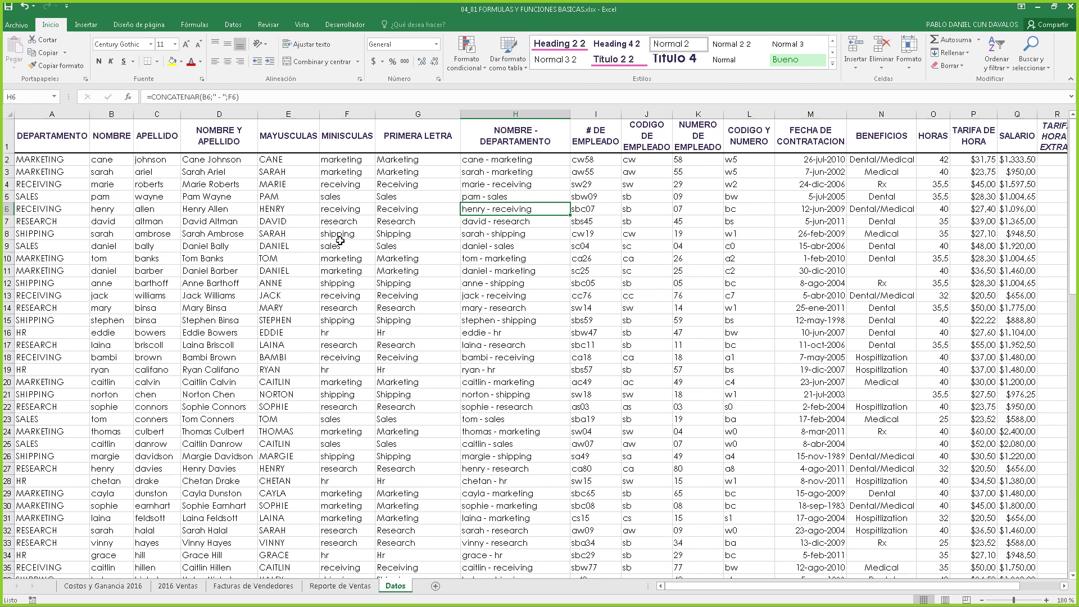
Close the workbook without saving its changes and maximize the folder window of the formulas and functions lesson.
{"action": "left_click", "coordinate": [1069, 8]}
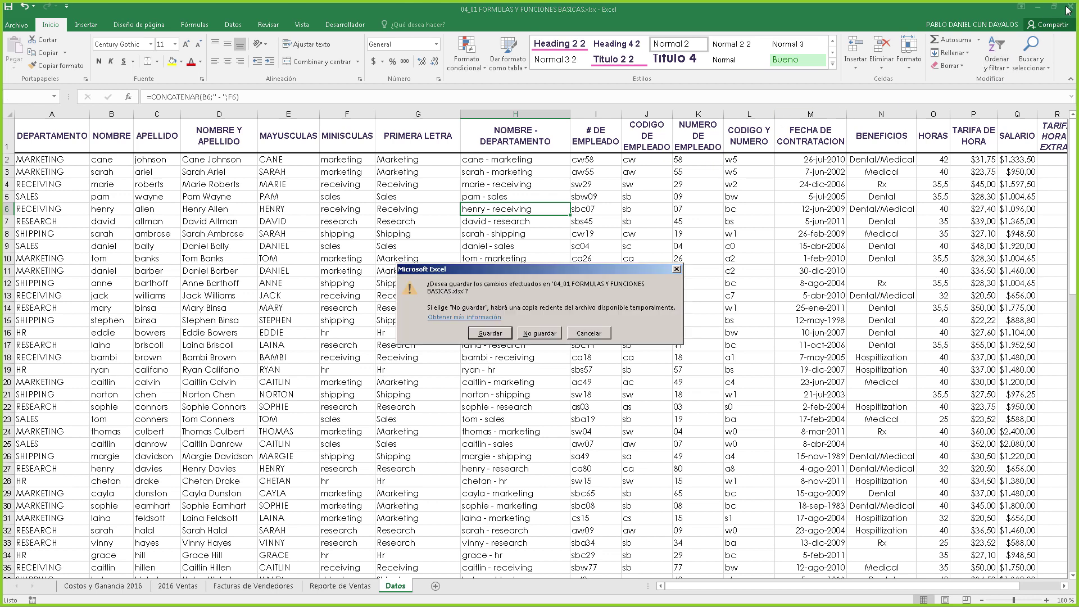
{"action": "left_click", "coordinate": [538, 340]}
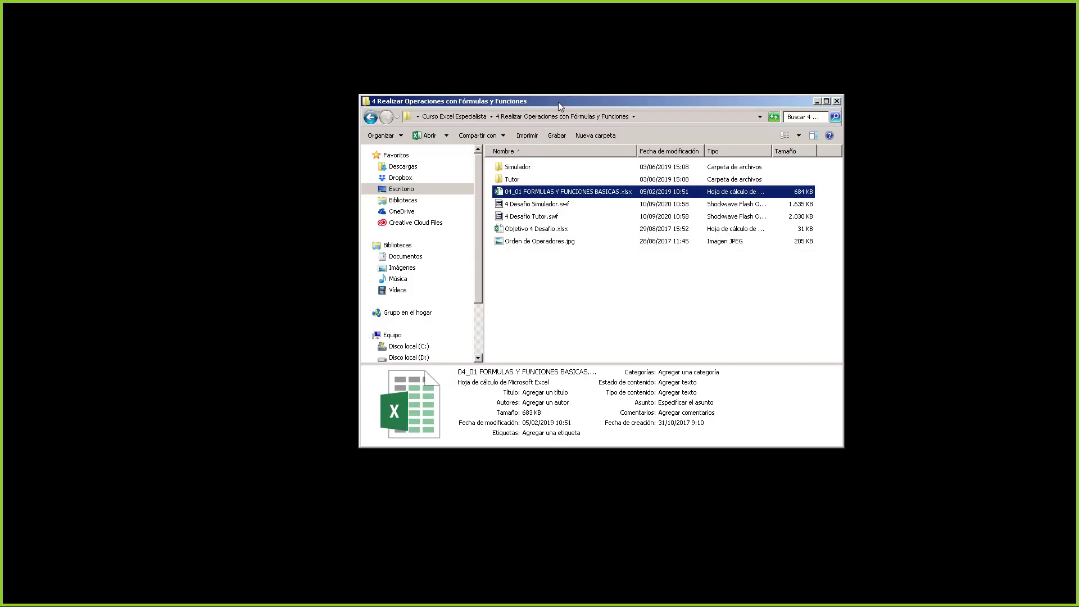
{"action": "double_click", "coordinate": [558, 101]}
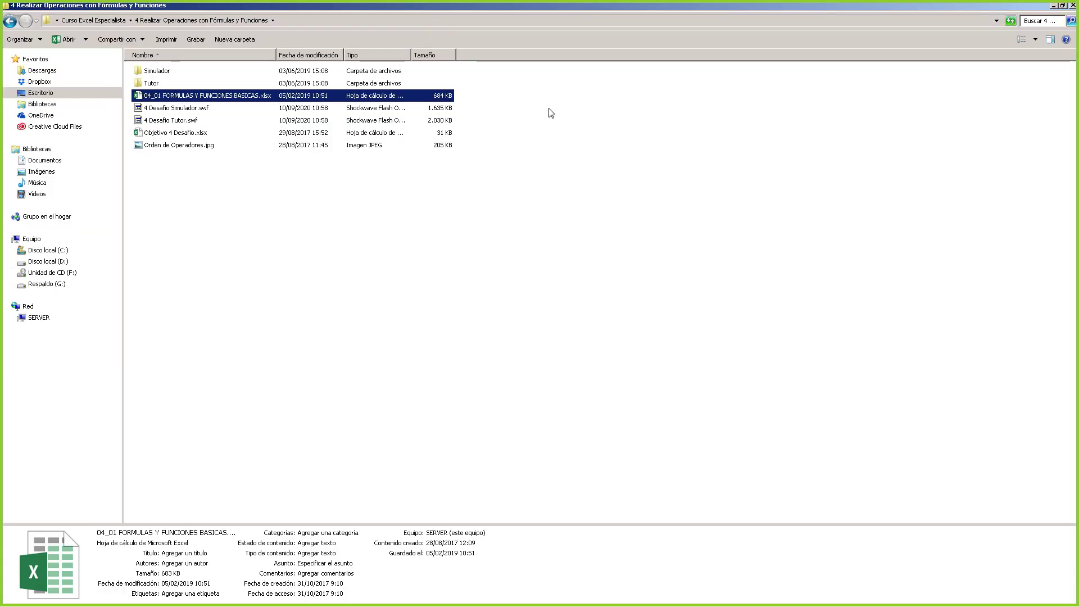
Open 4 Desafio Tutor.swf in a maximized Flash Player window and start the Objetivo 4 exercise.
{"action": "double_click", "coordinate": [178, 121]}
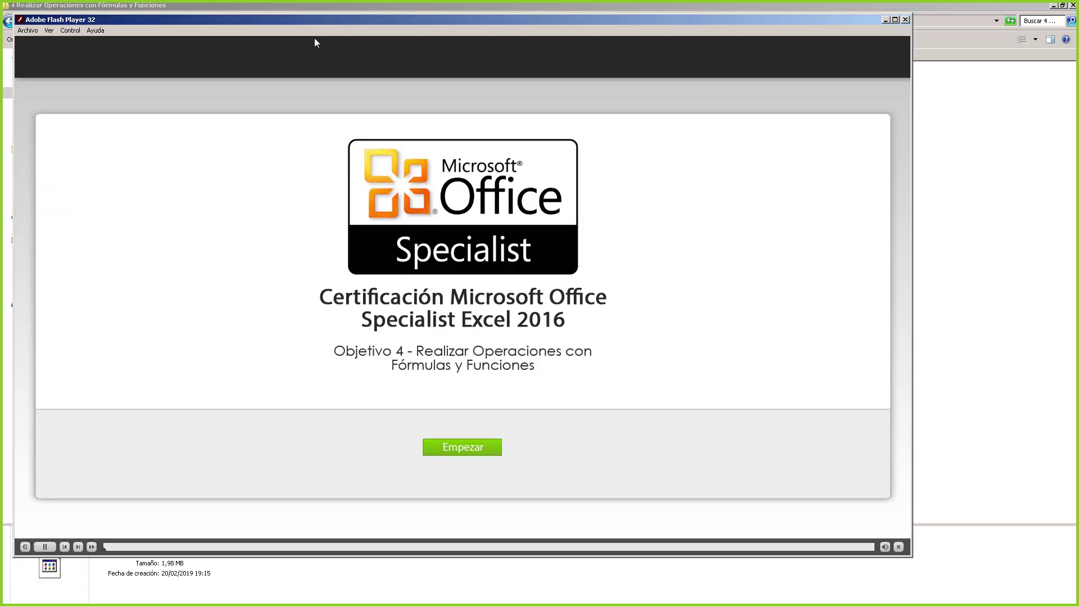
{"action": "double_click", "coordinate": [322, 18]}
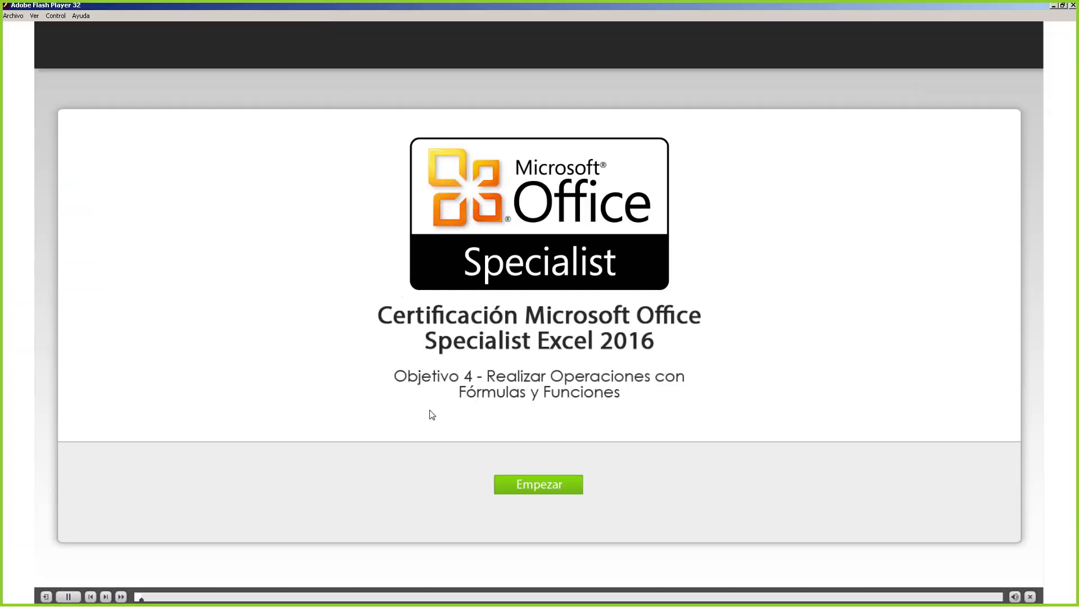
{"action": "left_click", "coordinate": [541, 483]}
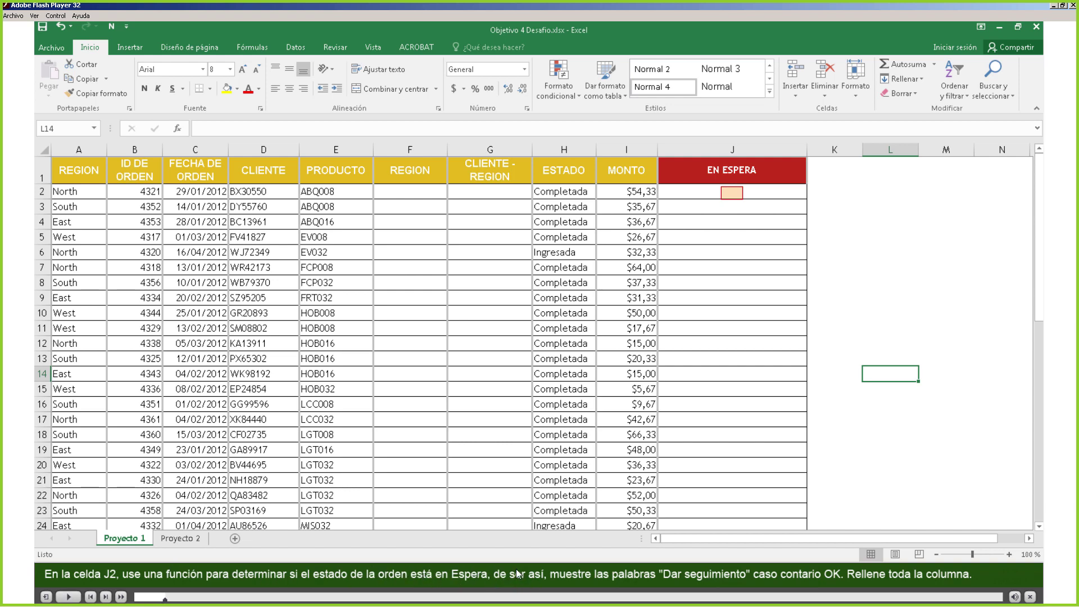
Select cell J2 in the tutor exercise to view its SI formula hint, and close the Flash Player.
{"action": "left_click", "coordinate": [729, 195]}
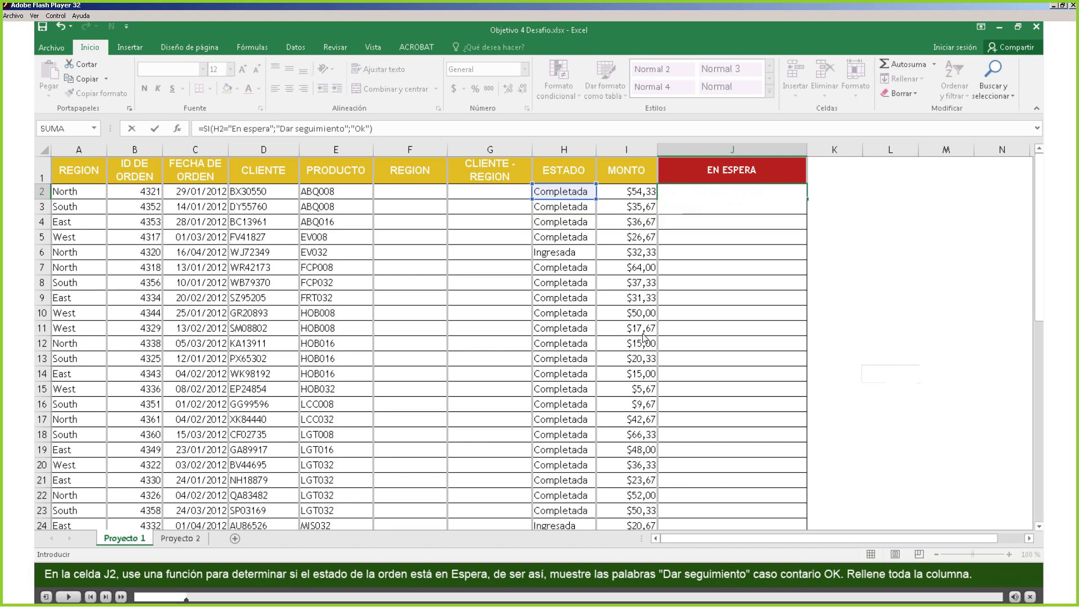
{"action": "mouse_move", "coordinate": [699, 201]}
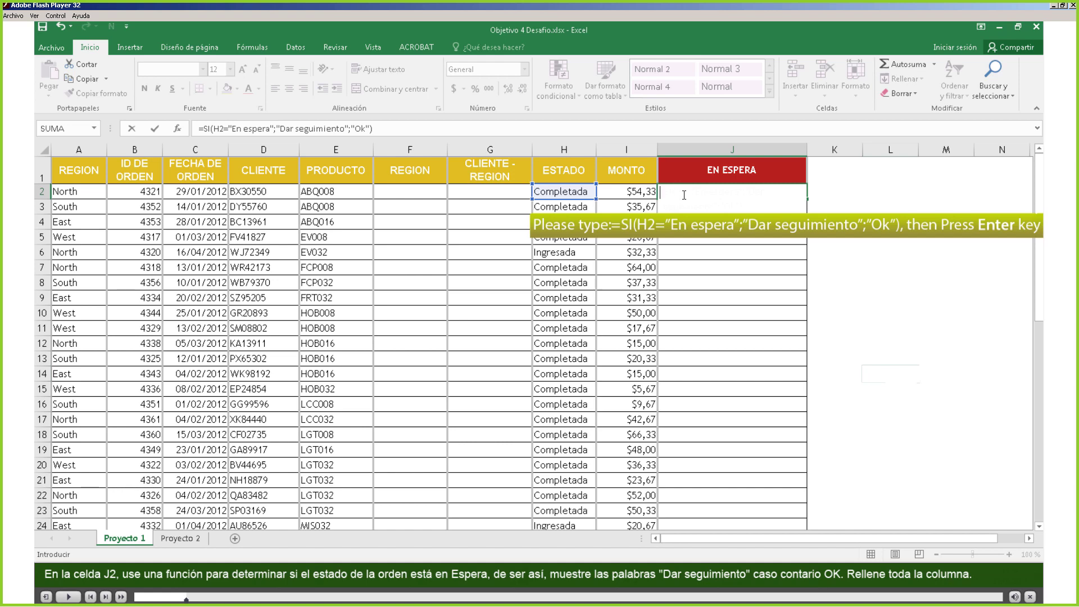
{"action": "left_click", "coordinate": [1073, 6]}
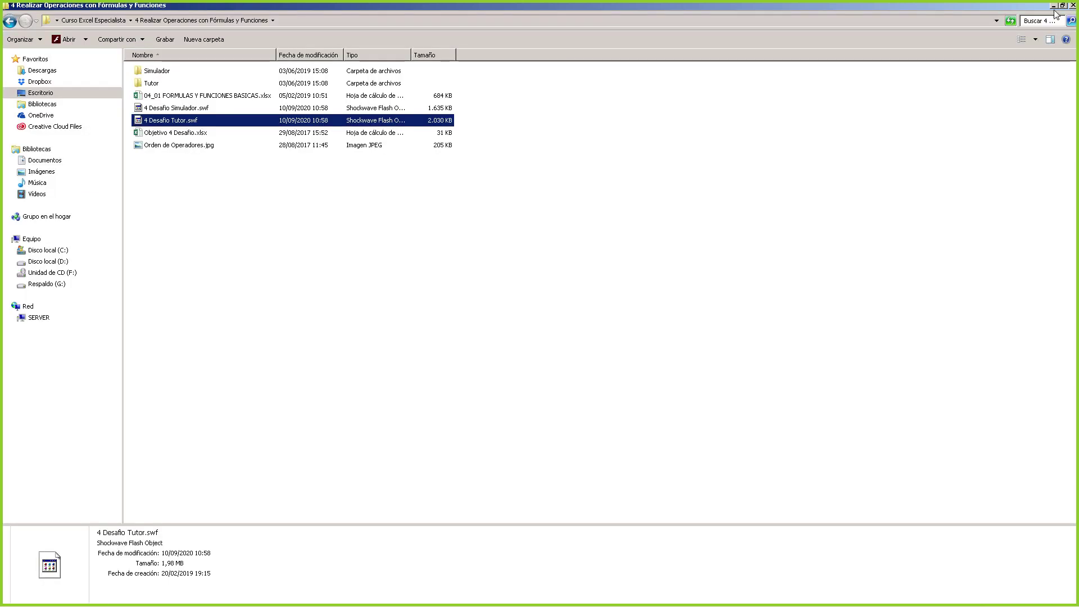
Open 4 Desafio Simulador.swf, start the exercise to view its first task, and close the Flash Player.
{"action": "double_click", "coordinate": [189, 108]}
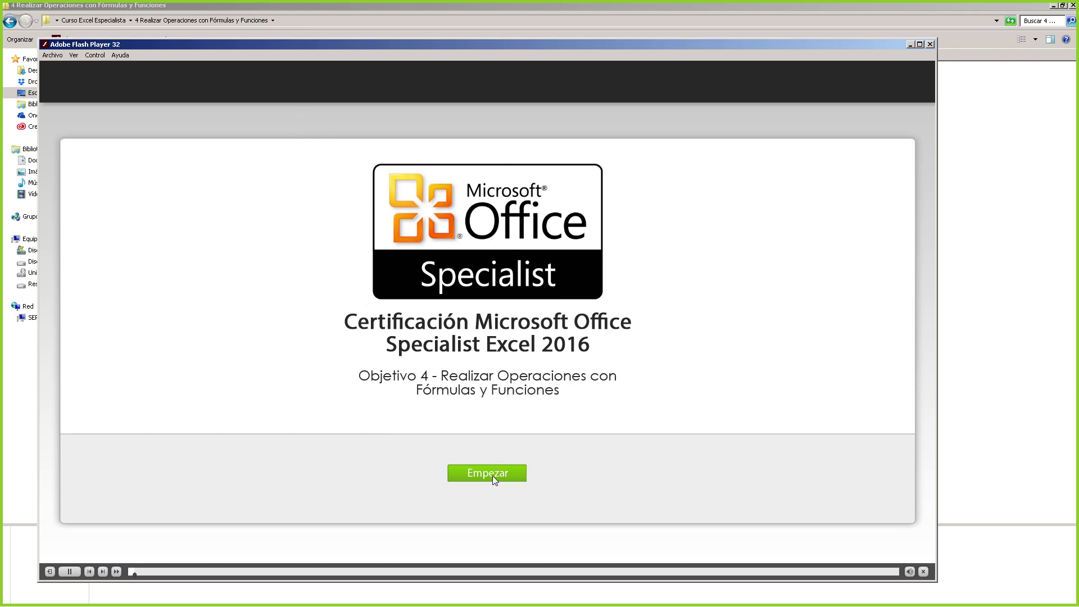
{"action": "left_click", "coordinate": [483, 472]}
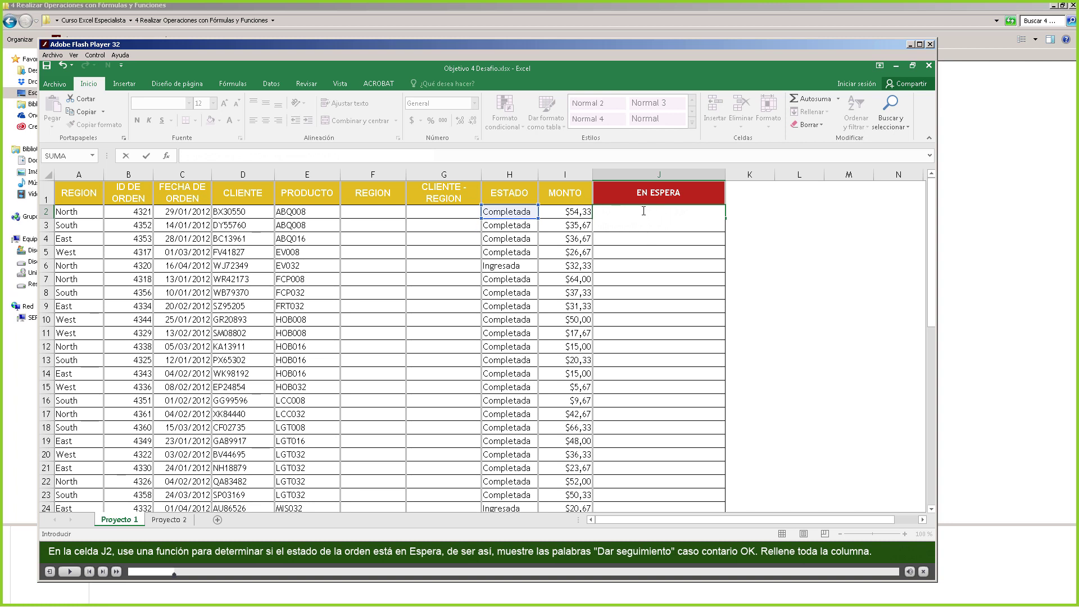
{"action": "left_click", "coordinate": [930, 44]}
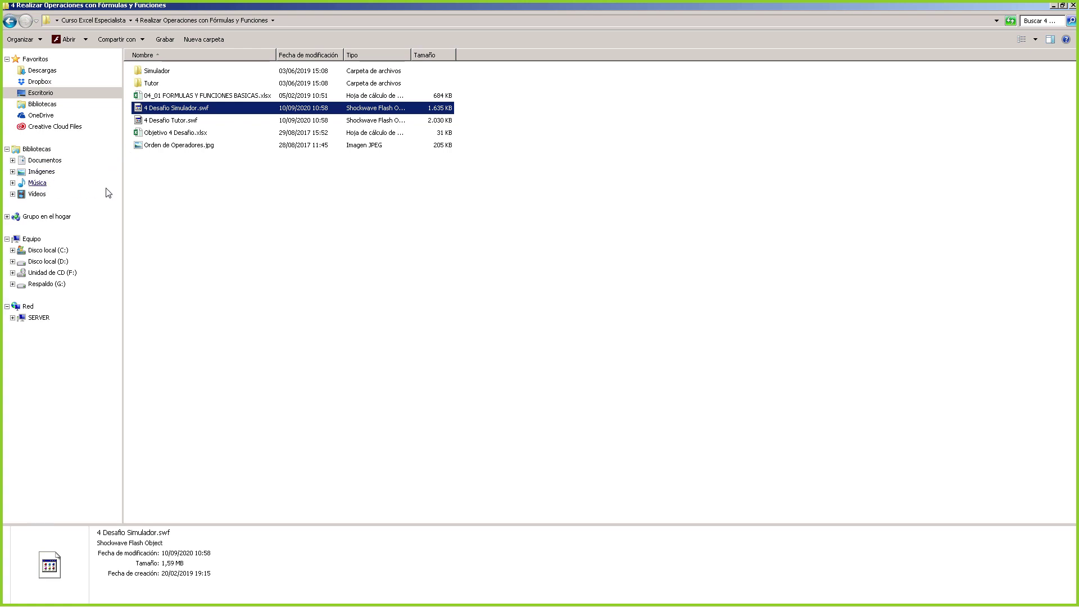
{"action": "left_click", "coordinate": [187, 120]}
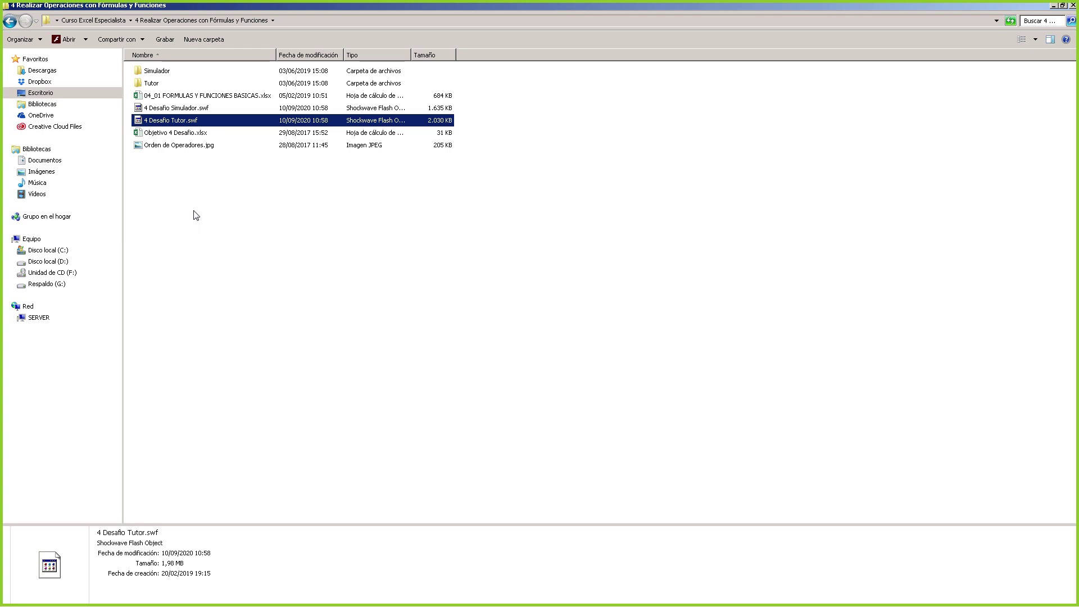
{"action": "left_click", "coordinate": [175, 131]}
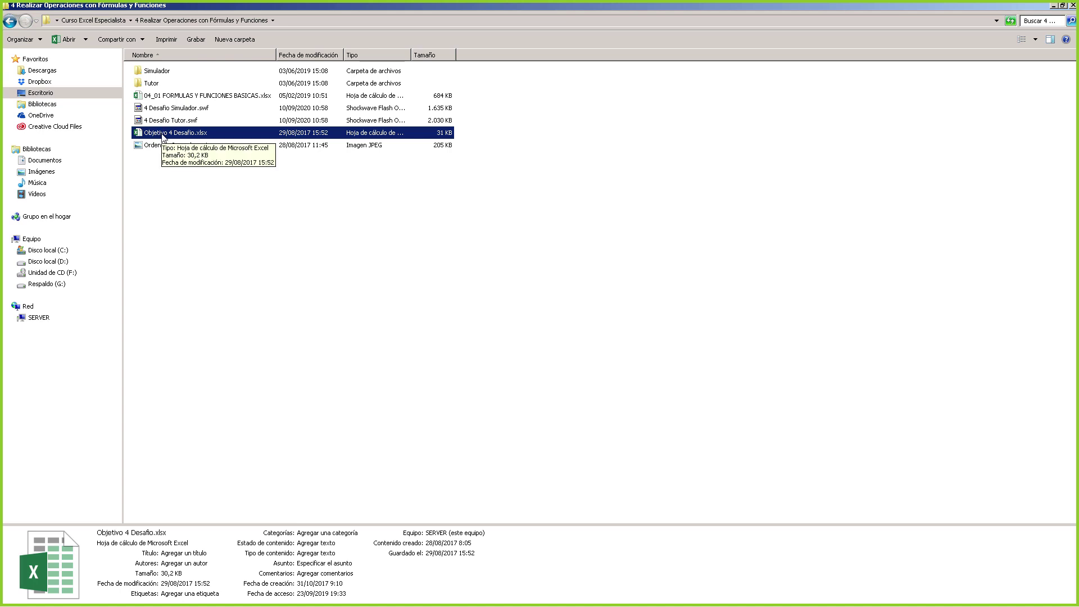
{"action": "key", "text": "Home"}
{"action": "left_click", "coordinate": [155, 84]}
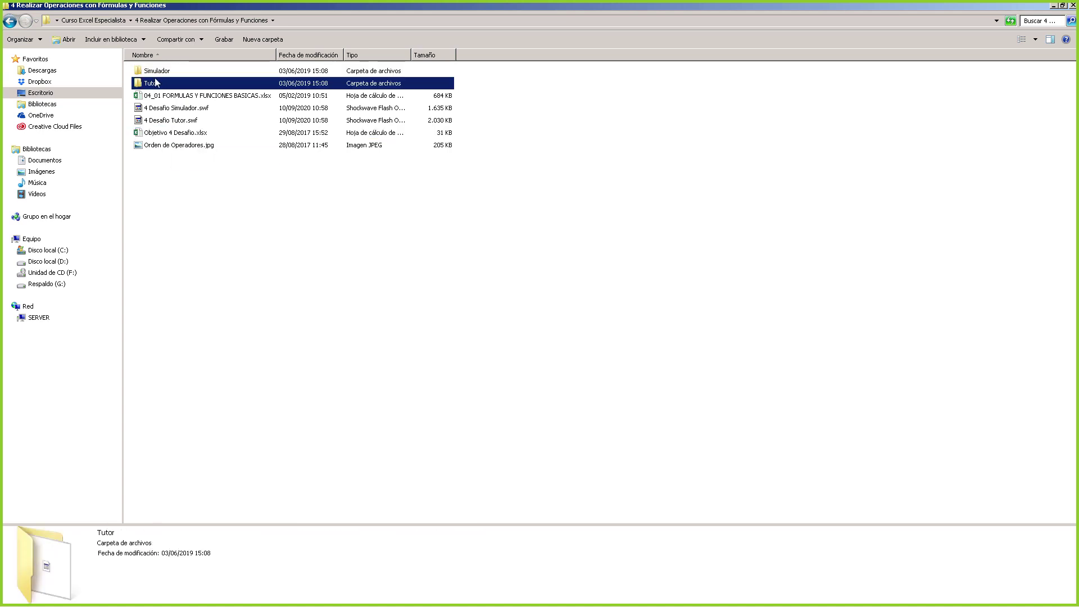
{"action": "left_click", "coordinate": [155, 72]}
{"action": "left_click", "coordinate": [152, 85]}
{"action": "left_click", "coordinate": [165, 110]}
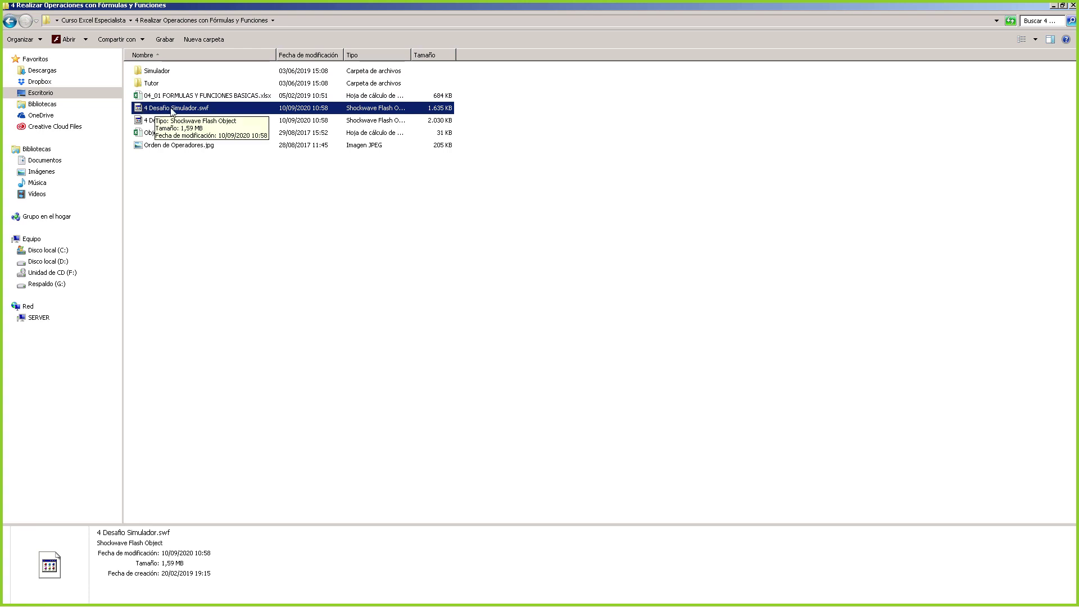
{"action": "left_click", "coordinate": [158, 120]}
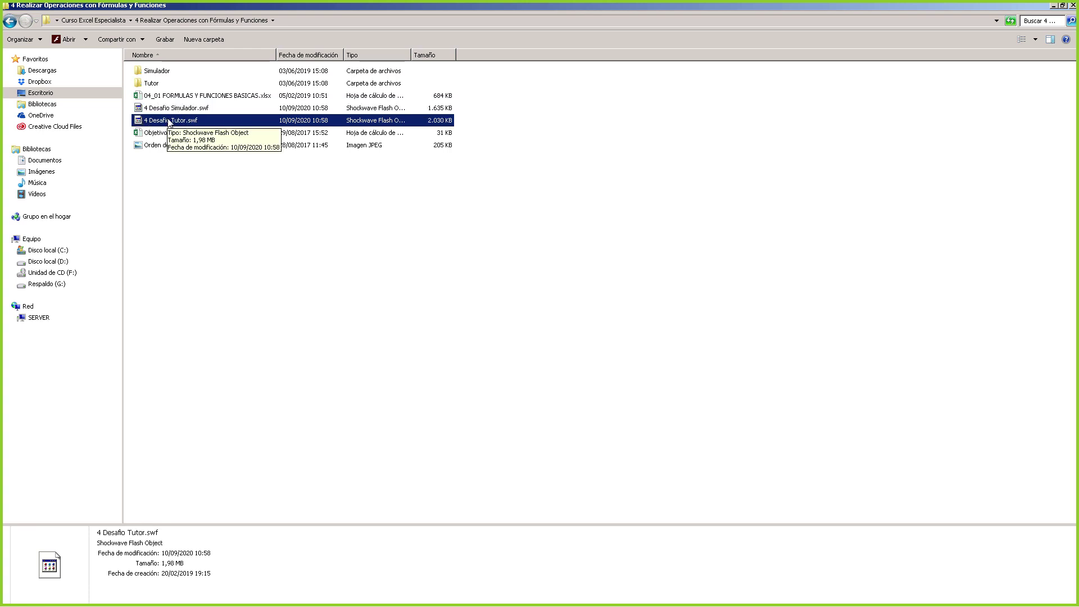
Open the Objetivo 4 Desafio.xlsx workbook and check the time limit on its Instrucciones sheet.
{"action": "left_click", "coordinate": [180, 132]}
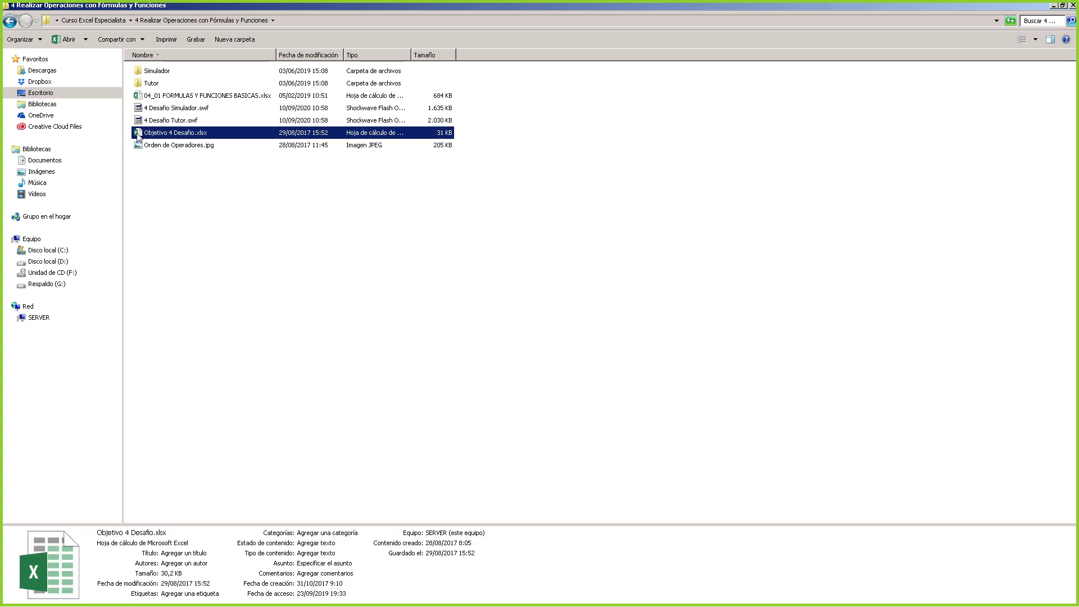
{"action": "double_click", "coordinate": [174, 134]}
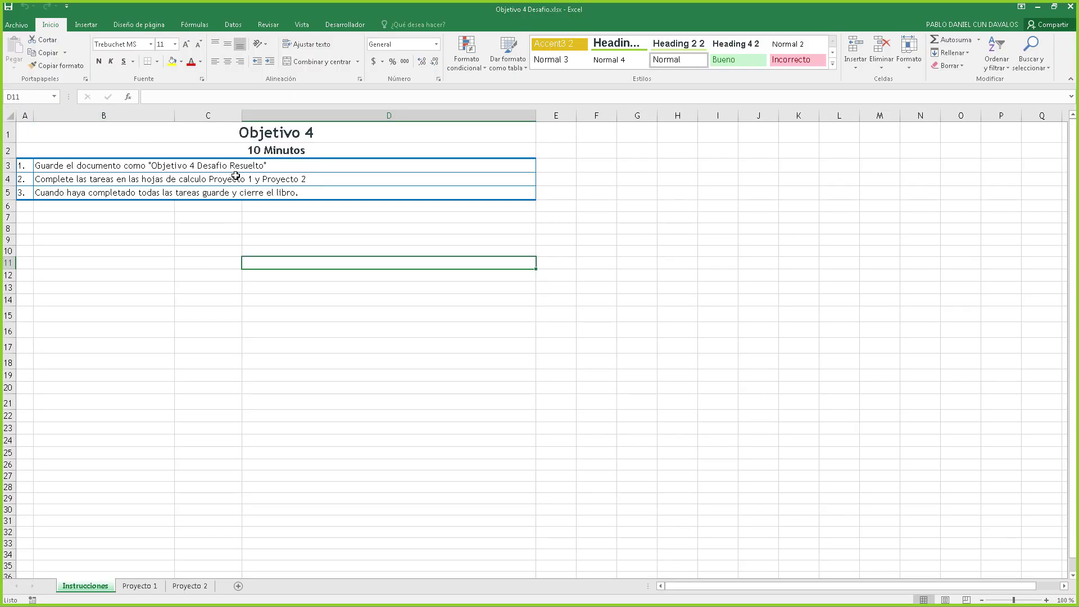
{"action": "left_click", "coordinate": [283, 153]}
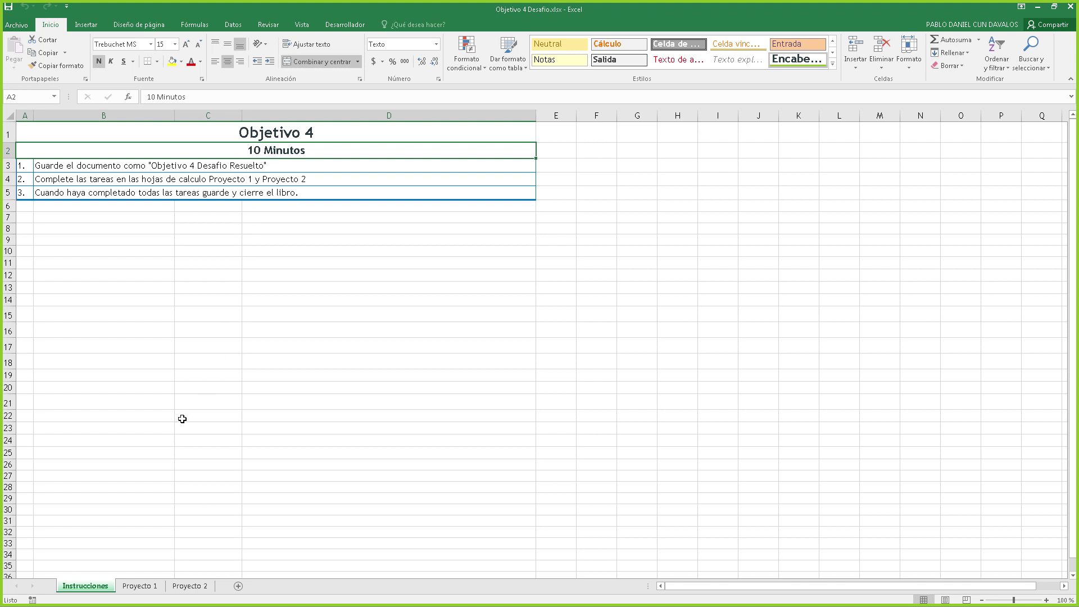
Review the three task instructions at the head of the Proyecto 1 sheet.
{"action": "left_click", "coordinate": [141, 584]}
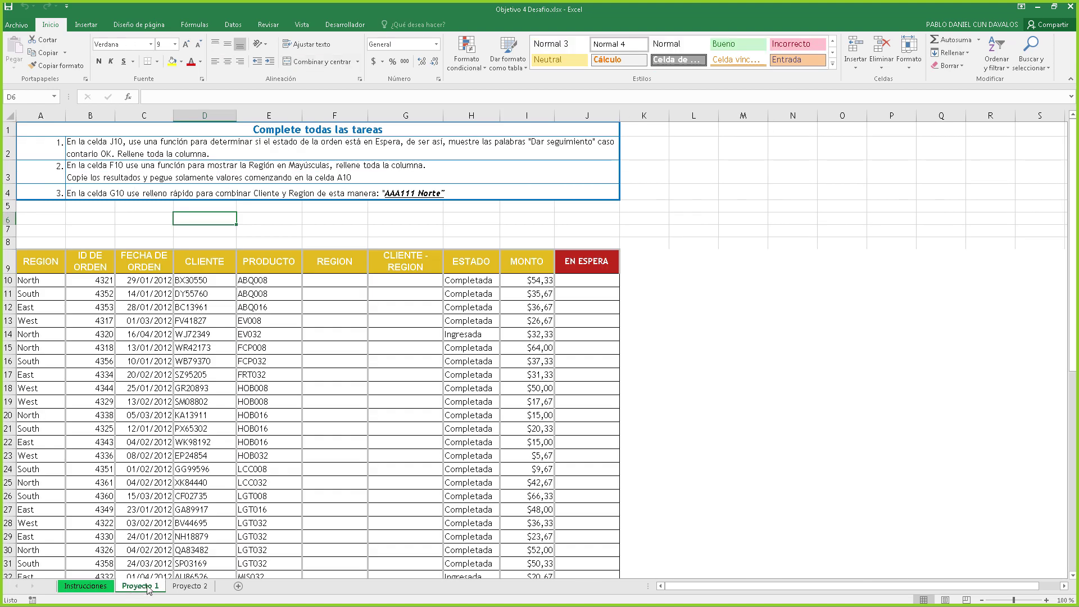
{"action": "left_click", "coordinate": [98, 145]}
{"action": "left_click", "coordinate": [102, 164]}
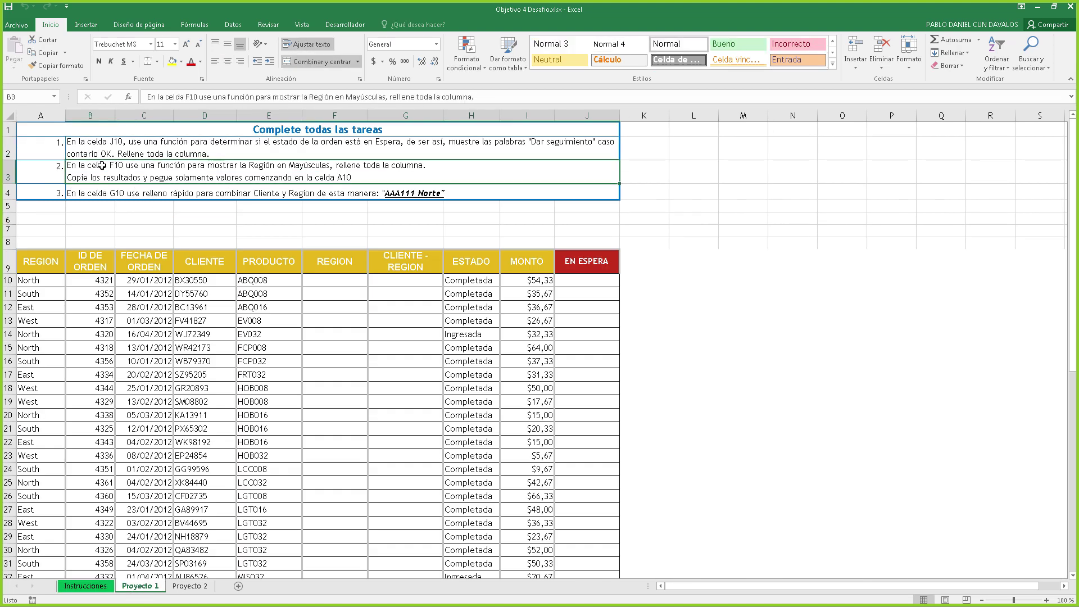
{"action": "left_click", "coordinate": [114, 195]}
{"action": "left_click", "coordinate": [106, 147]}
{"action": "left_click", "coordinate": [102, 167]}
{"action": "left_click", "coordinate": [104, 149]}
{"action": "left_click", "coordinate": [106, 193]}
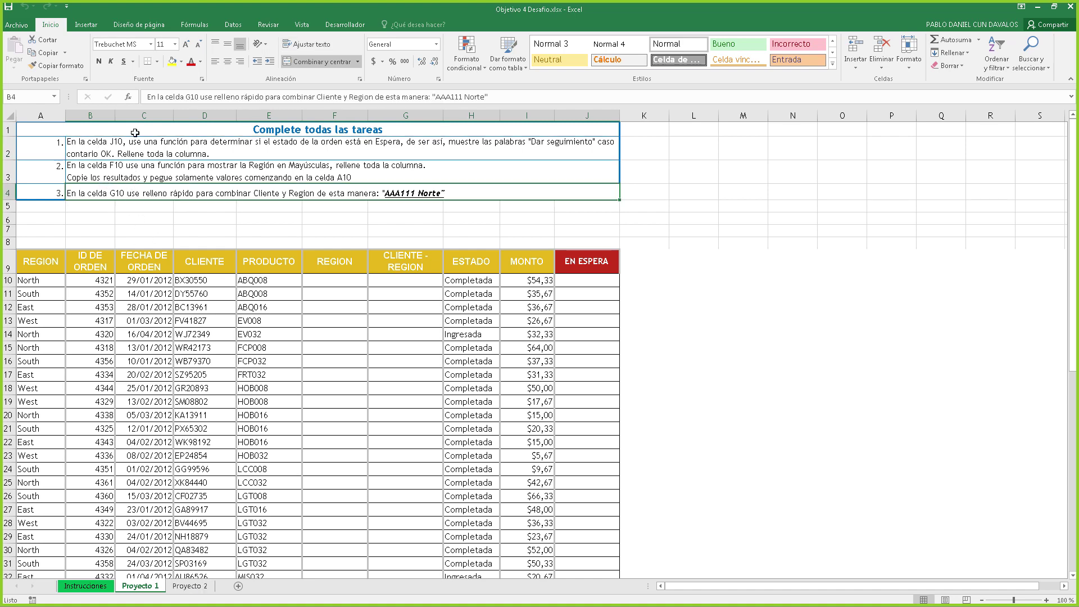
Review the four task instructions in B2:B5 of the Proyecto 2 sheet.
{"action": "left_click", "coordinate": [190, 586]}
{"action": "scroll", "coordinate": [133, 202], "scroll_direction": "up", "scroll_amount": 6}
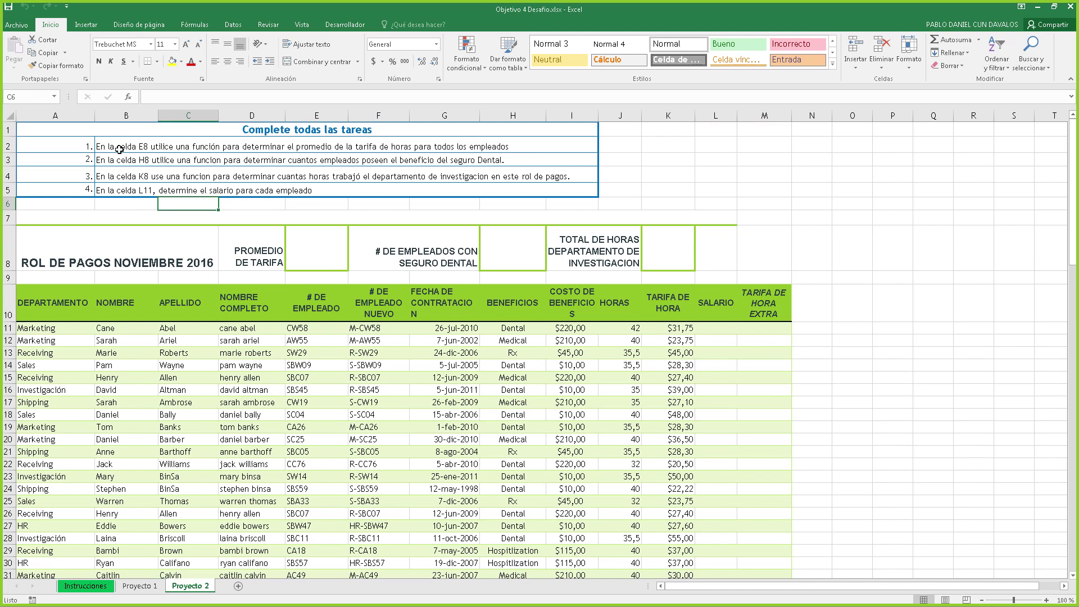
{"action": "left_click_drag", "start_coordinate": [116, 146], "coordinate": [116, 189]}
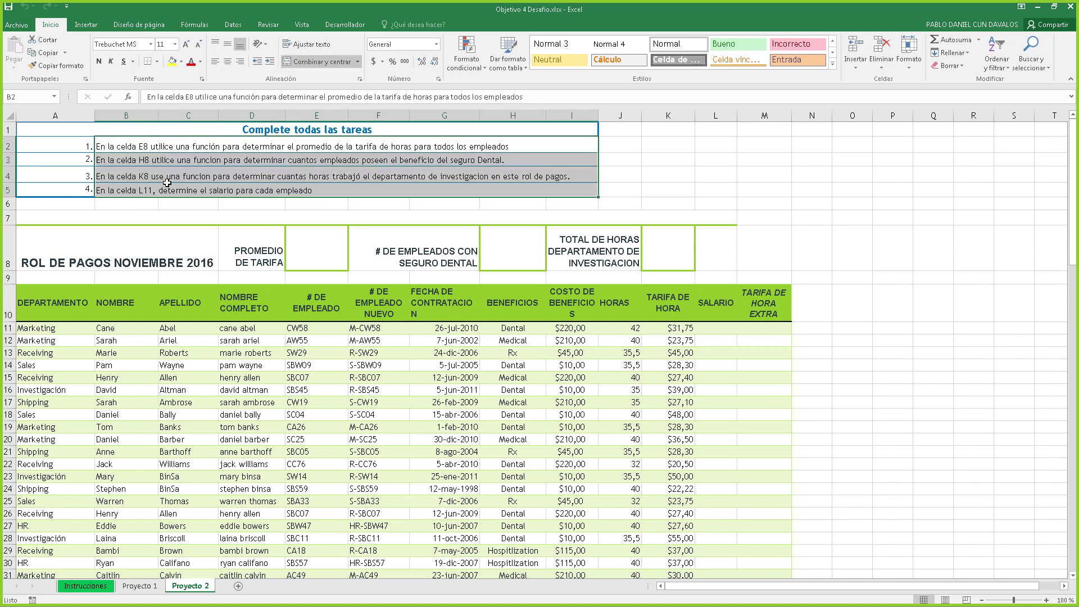
Return to the Proyecto 1 sheet and reread the first two tasks, ending on the J10 task in B2.
{"action": "left_click", "coordinate": [144, 588]}
{"action": "left_click", "coordinate": [111, 150]}
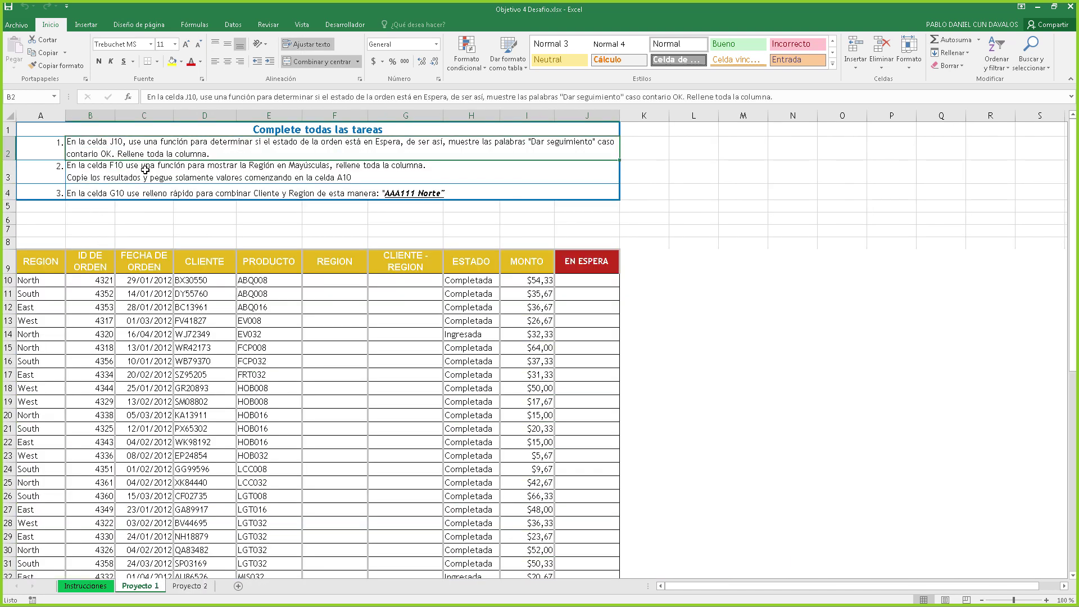
{"action": "left_click", "coordinate": [145, 170]}
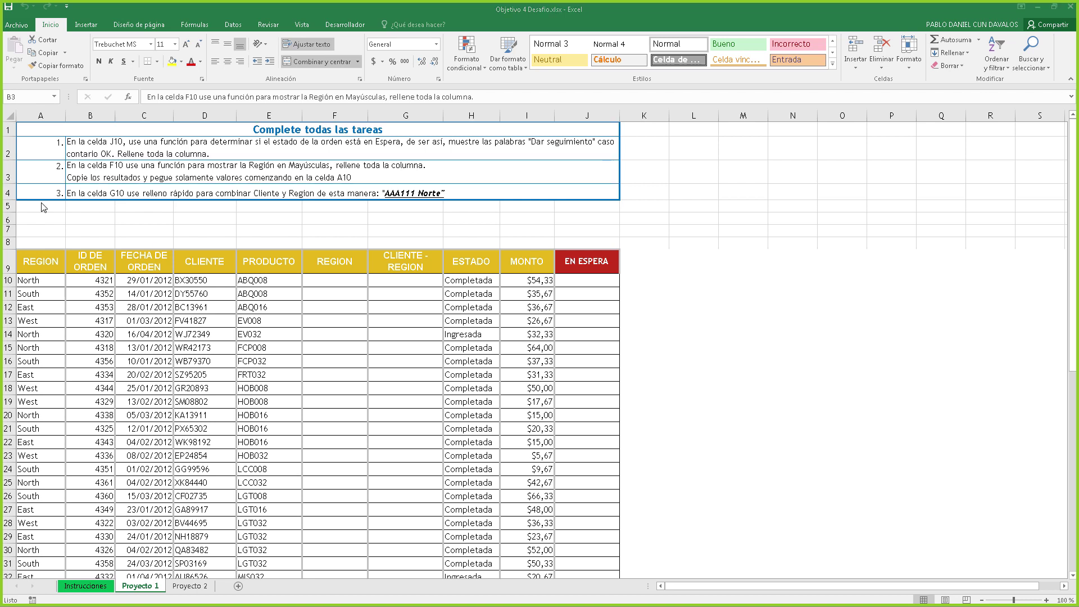
{"action": "left_click", "coordinate": [235, 350]}
{"action": "left_click", "coordinate": [191, 145]}
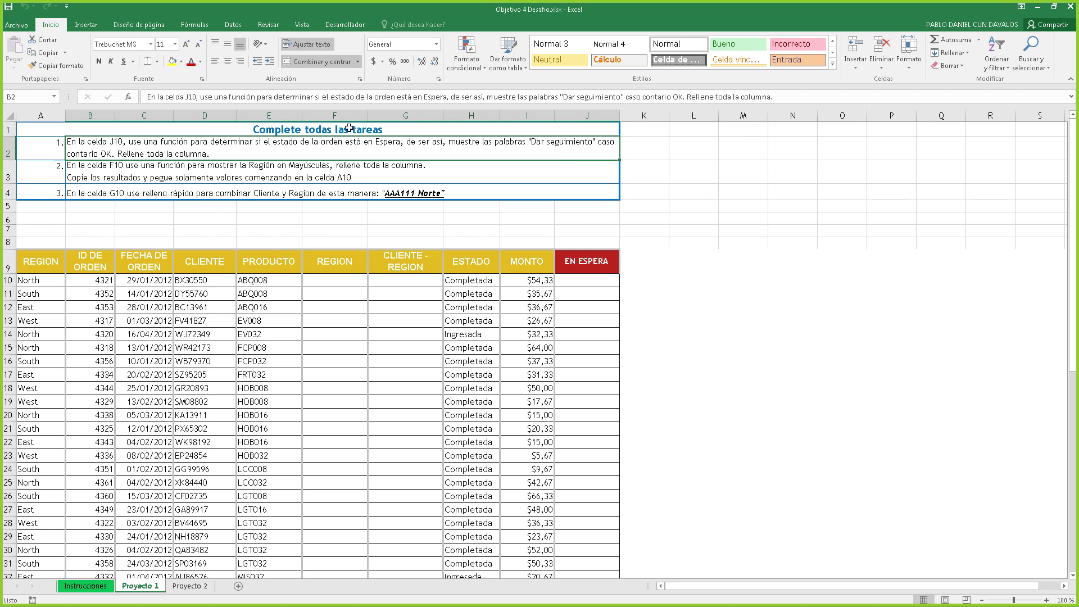
Start a SI formula in cell J10 and check the ESTADO column for the wording of the waiting status.
{"action": "left_click", "coordinate": [587, 280]}
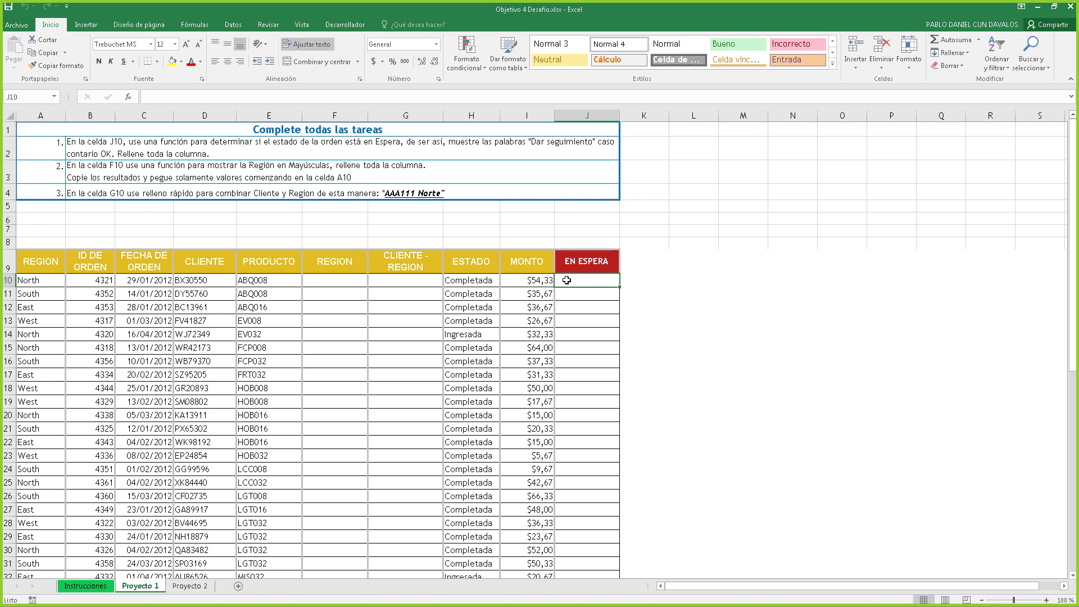
{"action": "type", "text": "=si"}
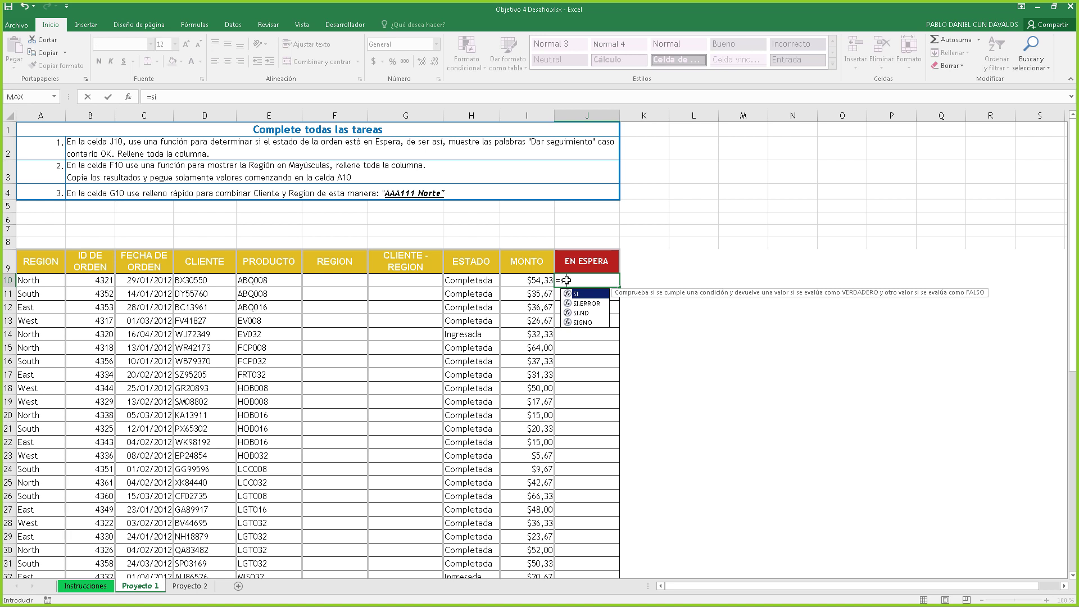
{"action": "type", "text": "("}
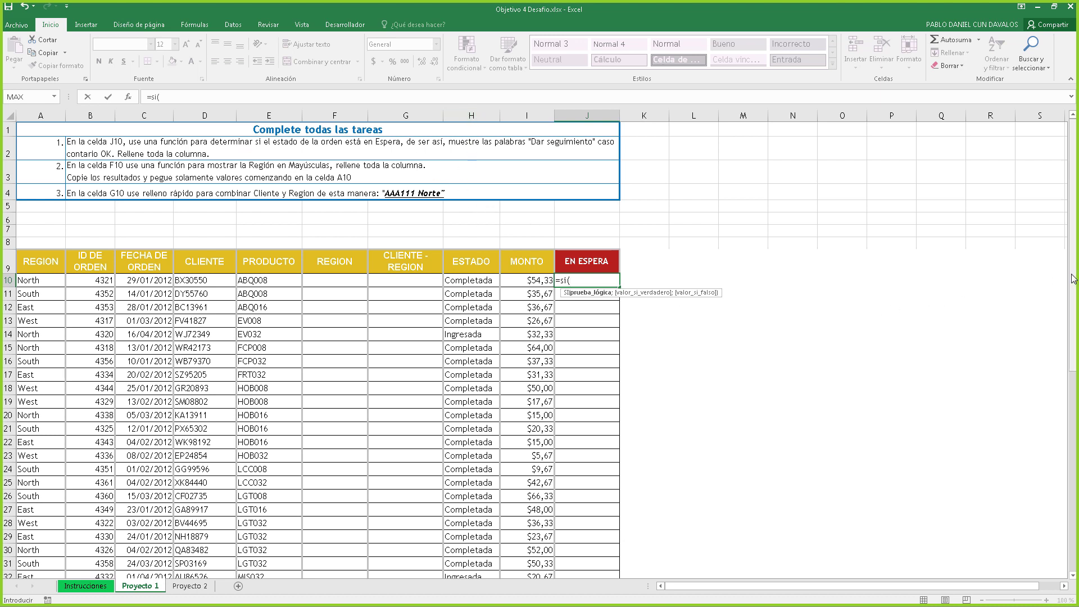
{"action": "left_click_drag", "start_coordinate": [1074, 278], "coordinate": [1072, 345]}
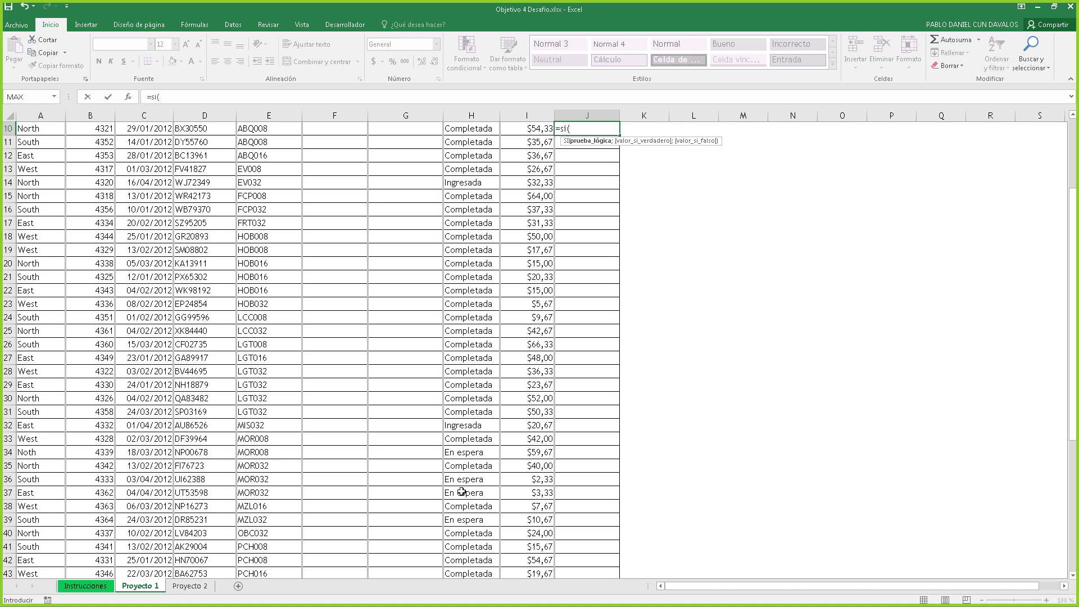
{"action": "scroll", "coordinate": [503, 327], "scroll_direction": "up", "scroll_amount": 3}
{"action": "scroll", "coordinate": [481, 247], "scroll_direction": "down", "scroll_amount": 5}
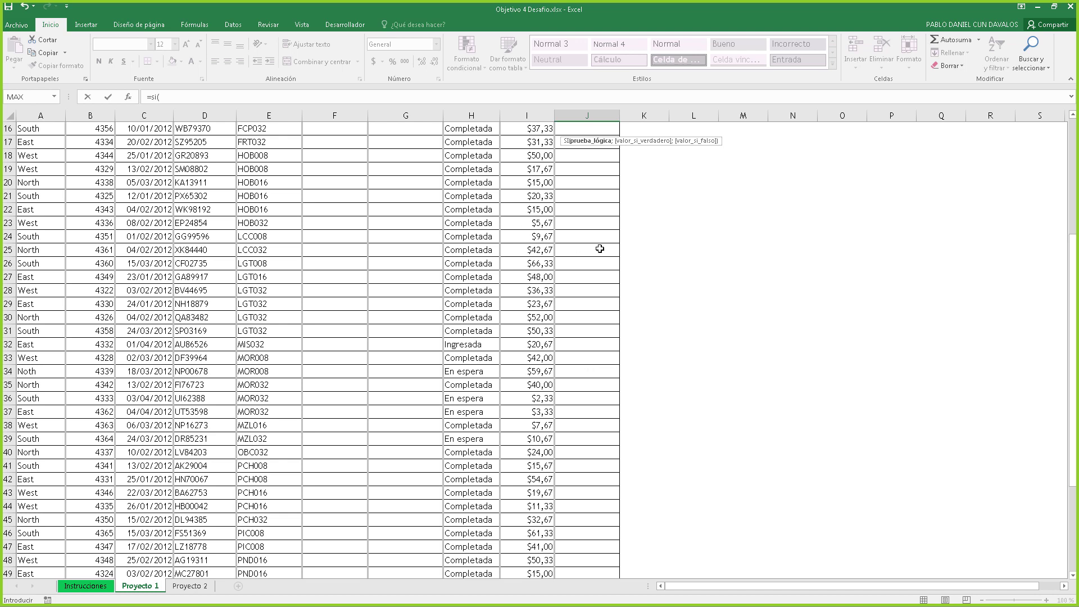
{"action": "scroll", "coordinate": [599, 247], "scroll_direction": "up", "scroll_amount": 3}
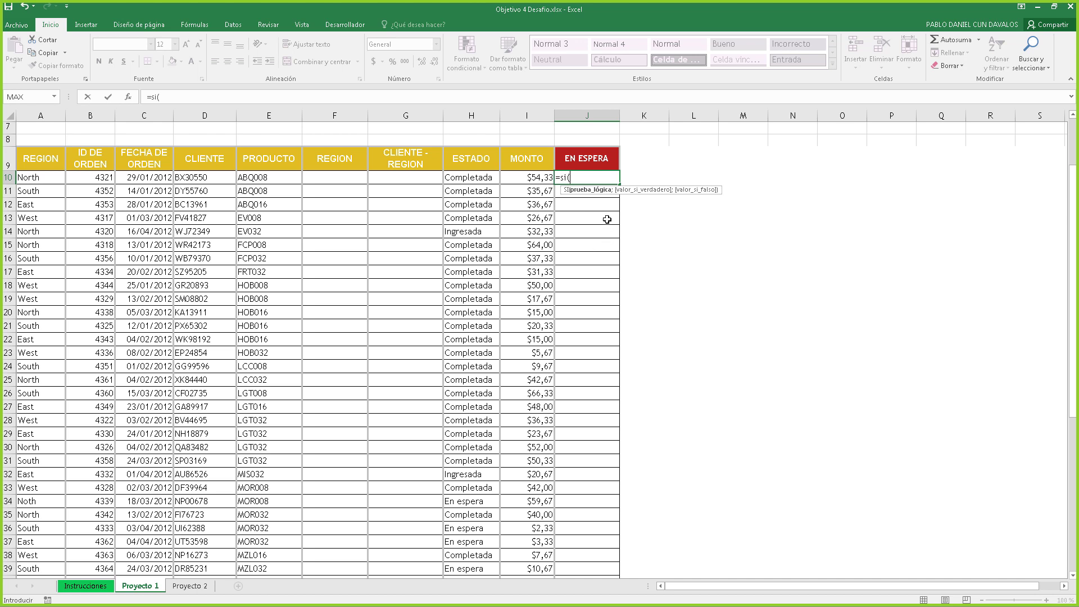
Enter H10="En espera" as the logical test of the SI formula in J10.
{"action": "left_click", "coordinate": [471, 177]}
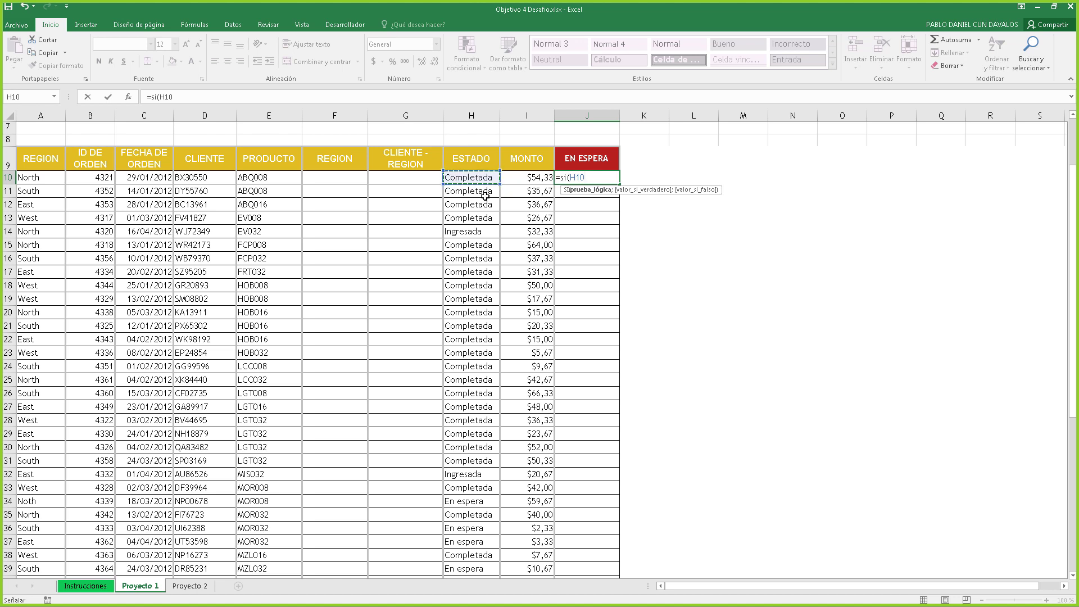
{"action": "type", "text": "=\"En"}
{"action": "scroll", "coordinate": [484, 195], "scroll_direction": "up", "scroll_amount": 2}
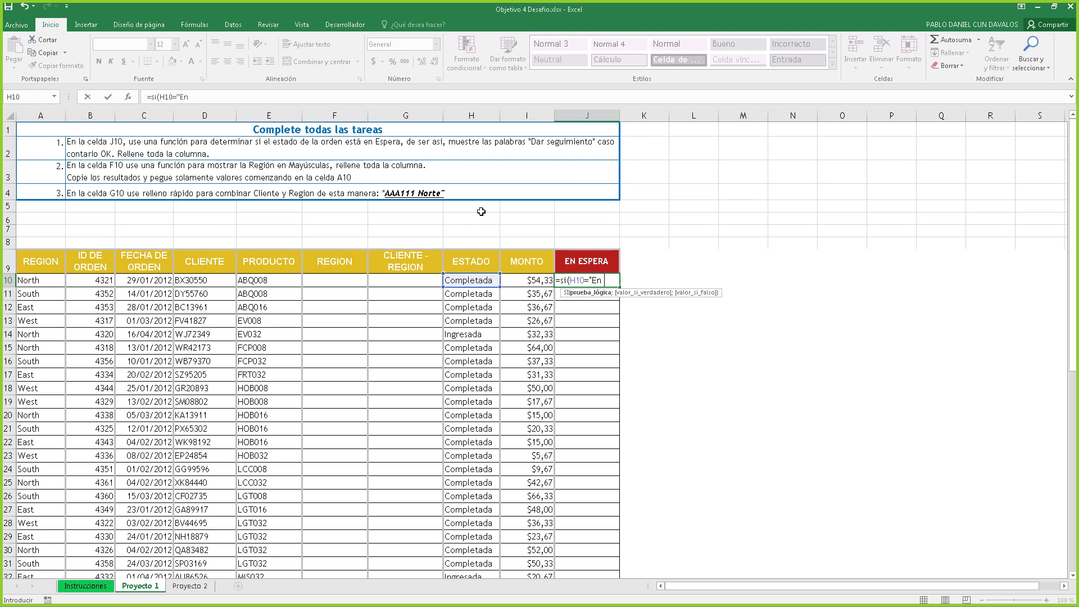
{"action": "scroll", "coordinate": [480, 210], "scroll_direction": "down", "scroll_amount": 3}
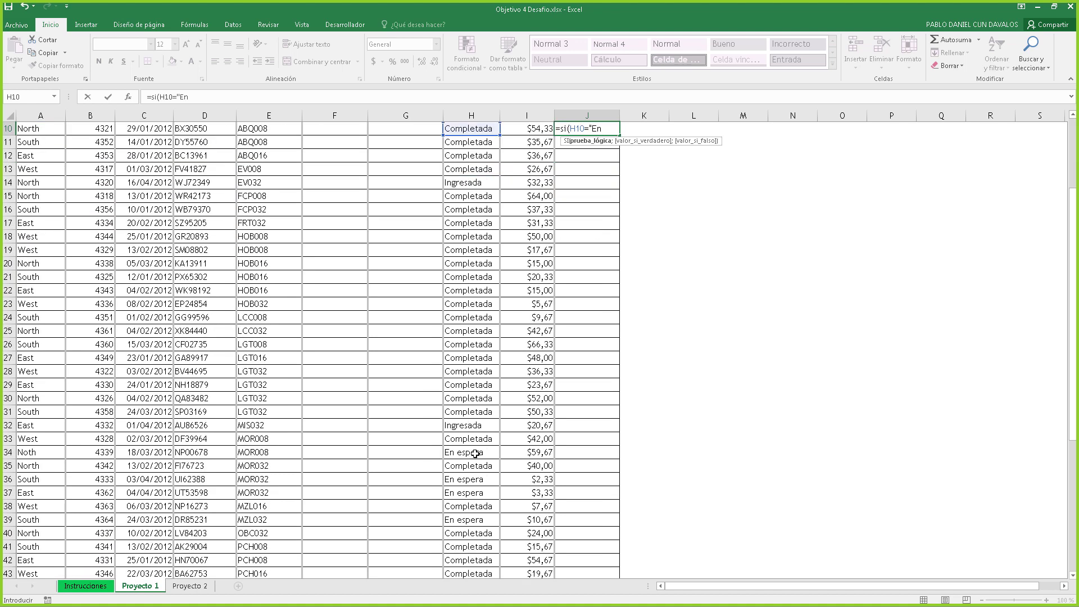
{"action": "scroll", "coordinate": [599, 308], "scroll_direction": "up", "scroll_amount": 3}
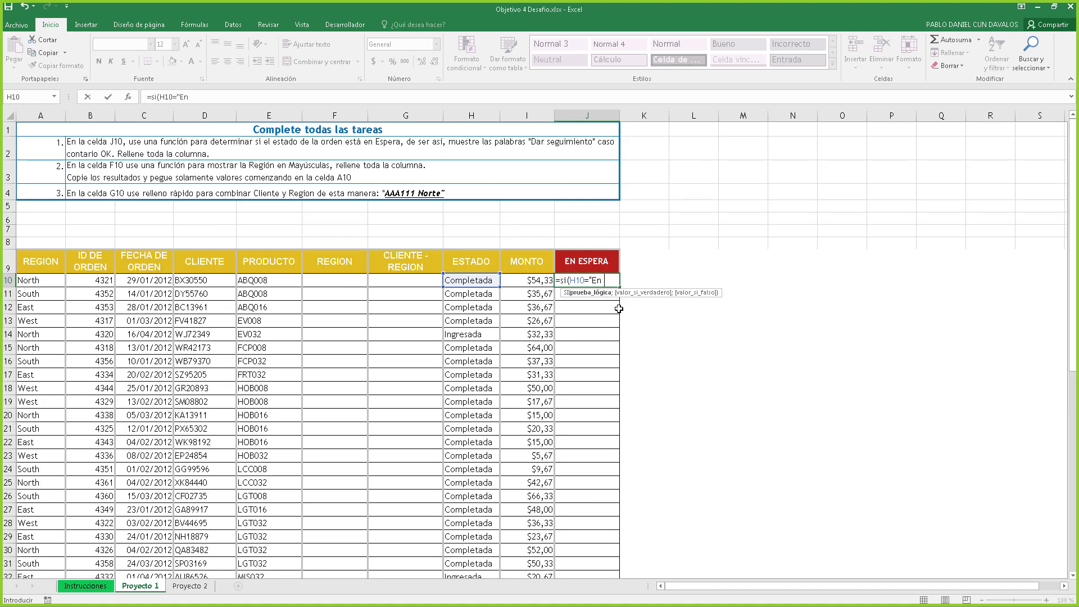
{"action": "type", "text": "espera"}
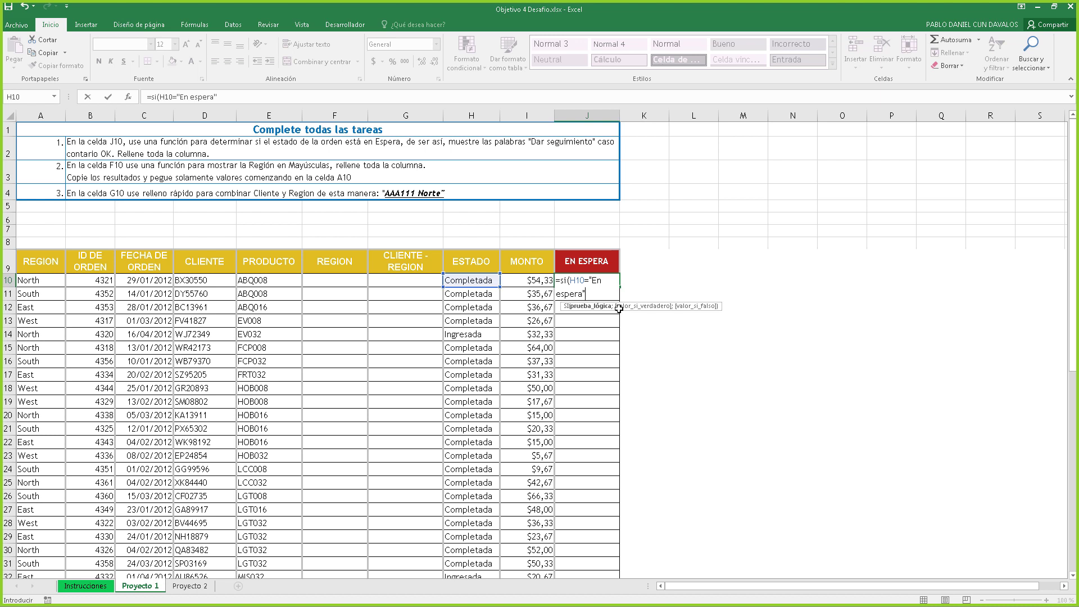
Complete the J10 formula with "Dar seguimiento" as the true value and "Ok" as the false value.
{"action": "type", "text": ";\"Dar"}
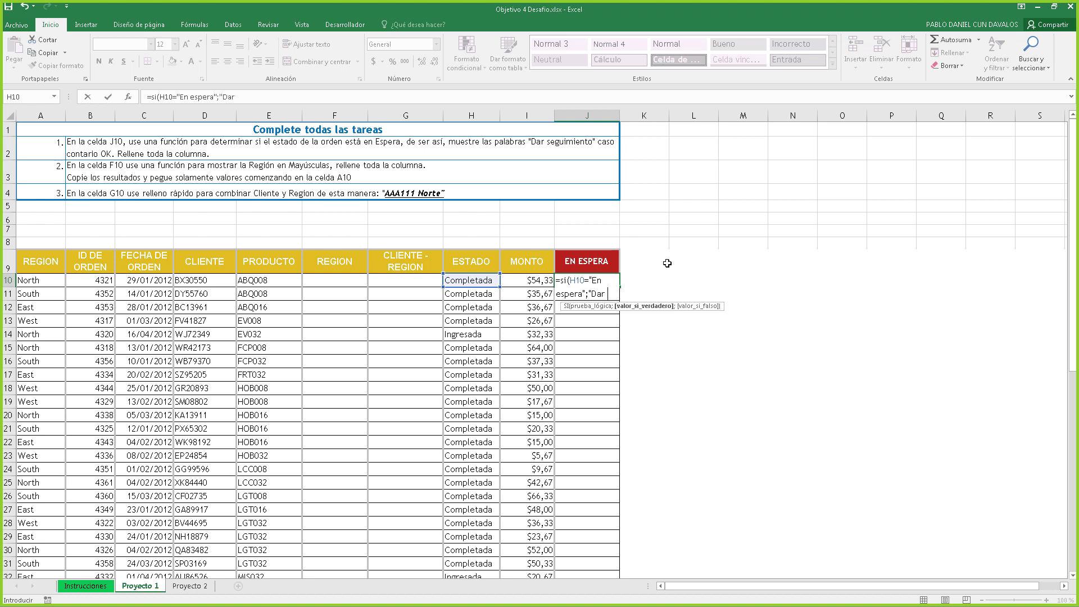
{"action": "type", "text": "egu"}
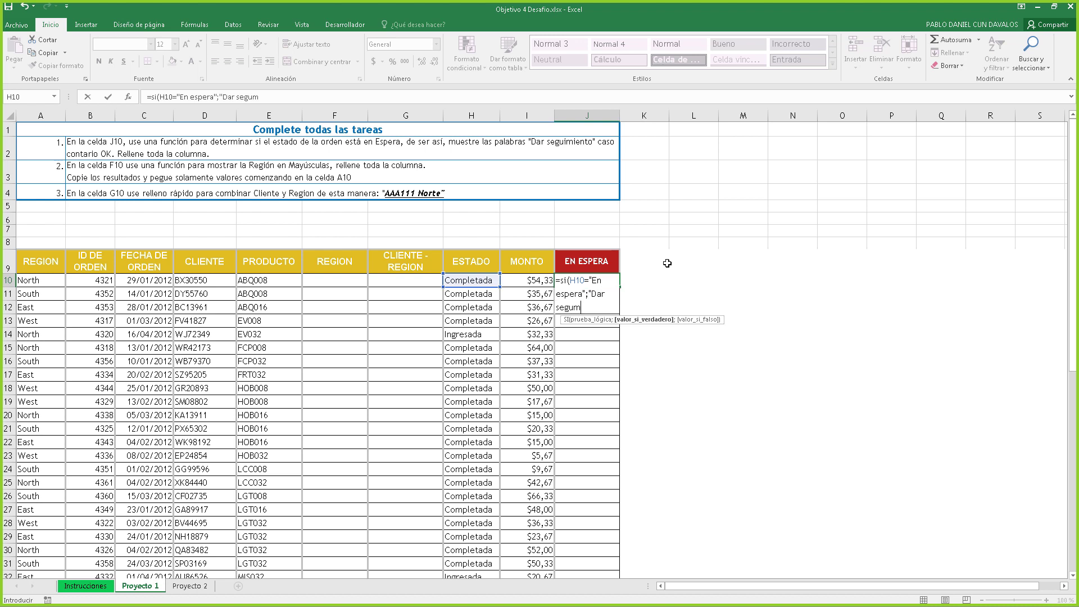
{"action": "type", "text": "imiento\";"}
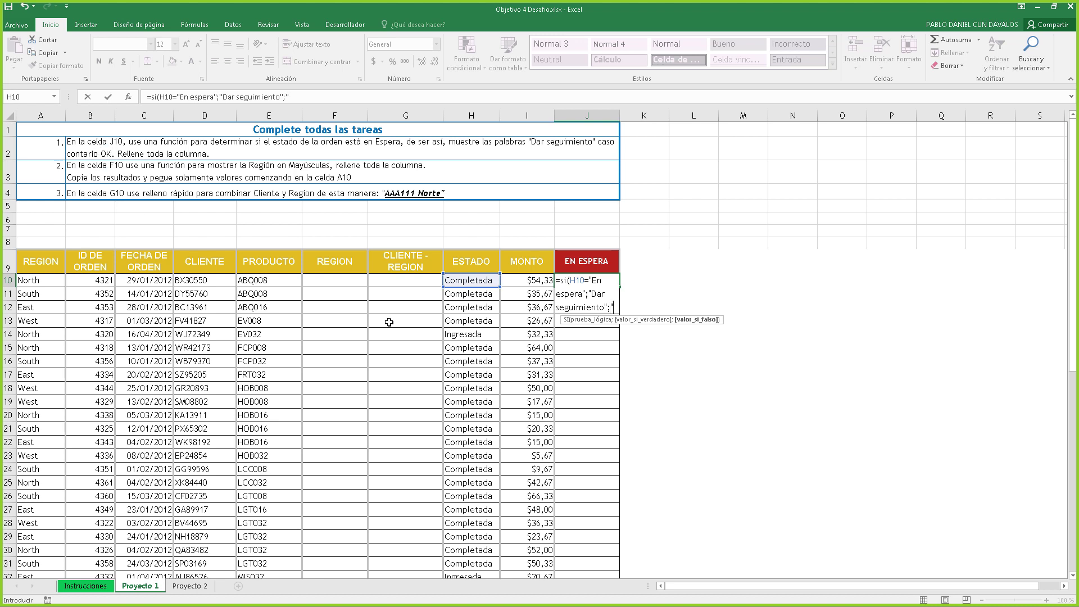
{"action": "type", "text": "k"}
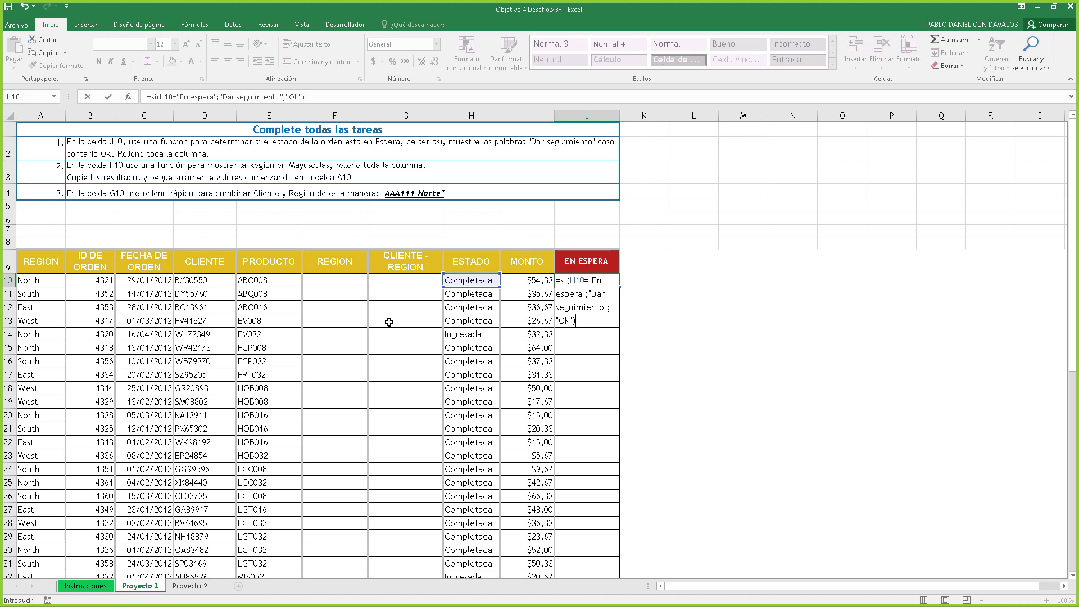
{"action": "key", "text": "Return"}
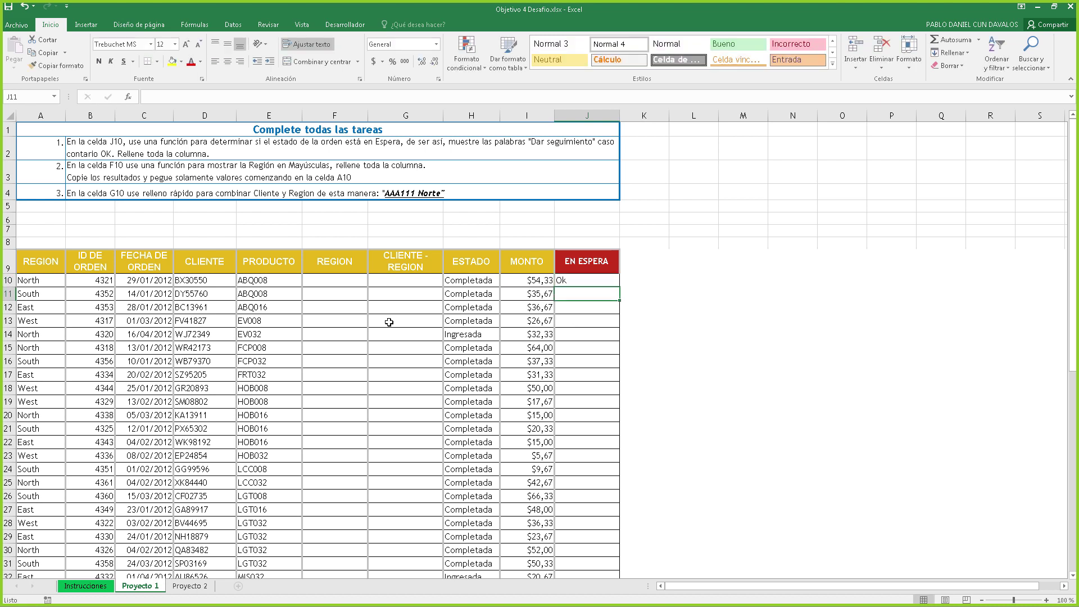
Fill the J10 formula down the whole EN ESPERA column and check the filled rows.
{"action": "left_click", "coordinate": [578, 278]}
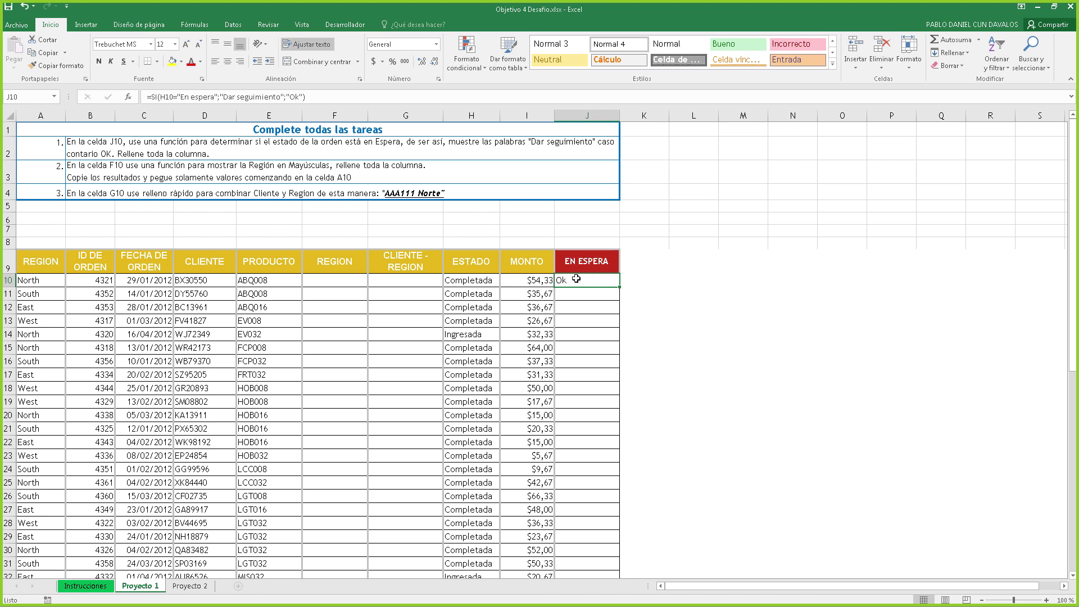
{"action": "double_click", "coordinate": [619, 287]}
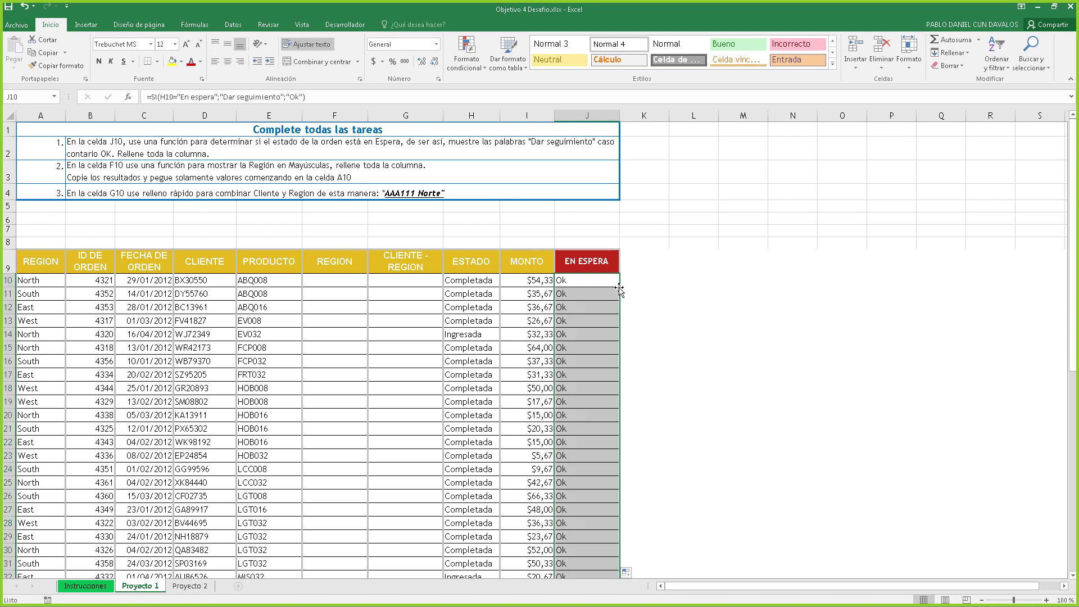
{"action": "scroll", "coordinate": [597, 290], "scroll_direction": "down", "scroll_amount": 5}
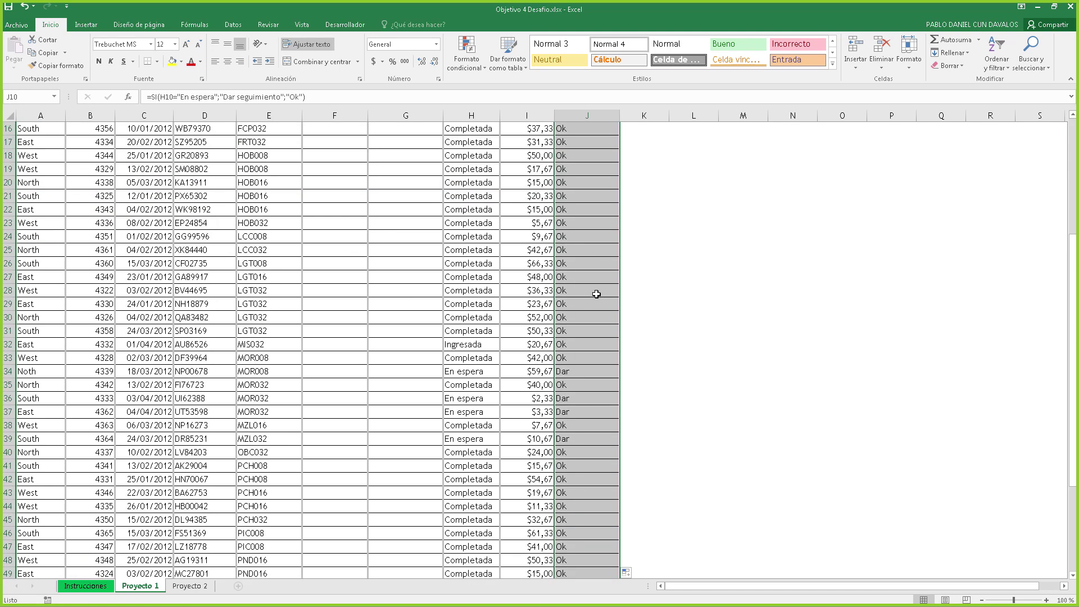
Widen column J so the "Dar seguimiento" text fits fully in the EN ESPERA cells.
{"action": "left_click", "coordinate": [463, 372]}
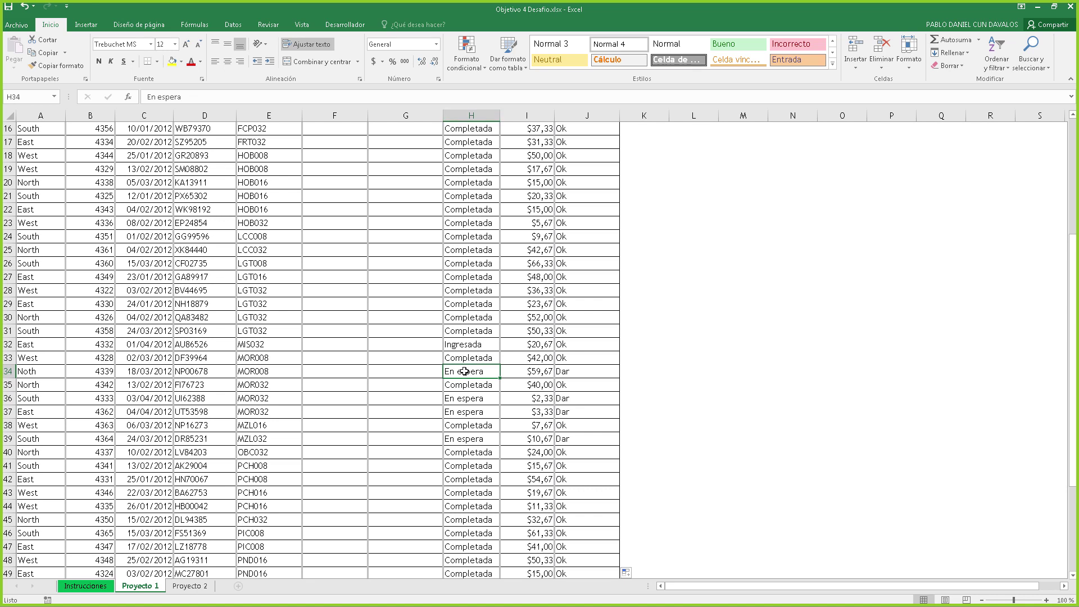
{"action": "left_click", "coordinate": [583, 372]}
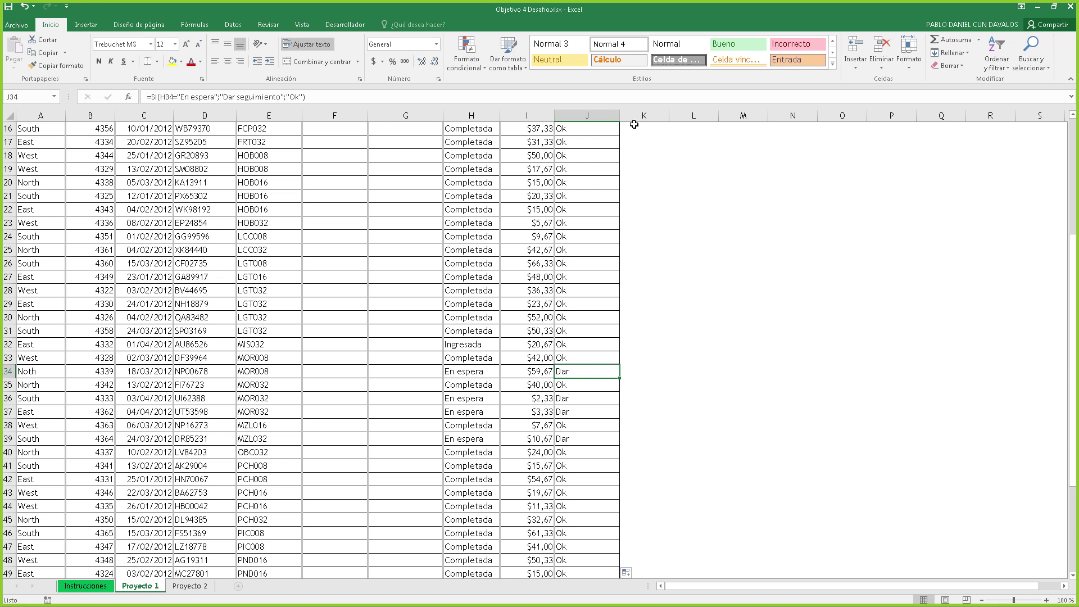
{"action": "left_click_drag", "start_coordinate": [620, 115], "coordinate": [639, 117]}
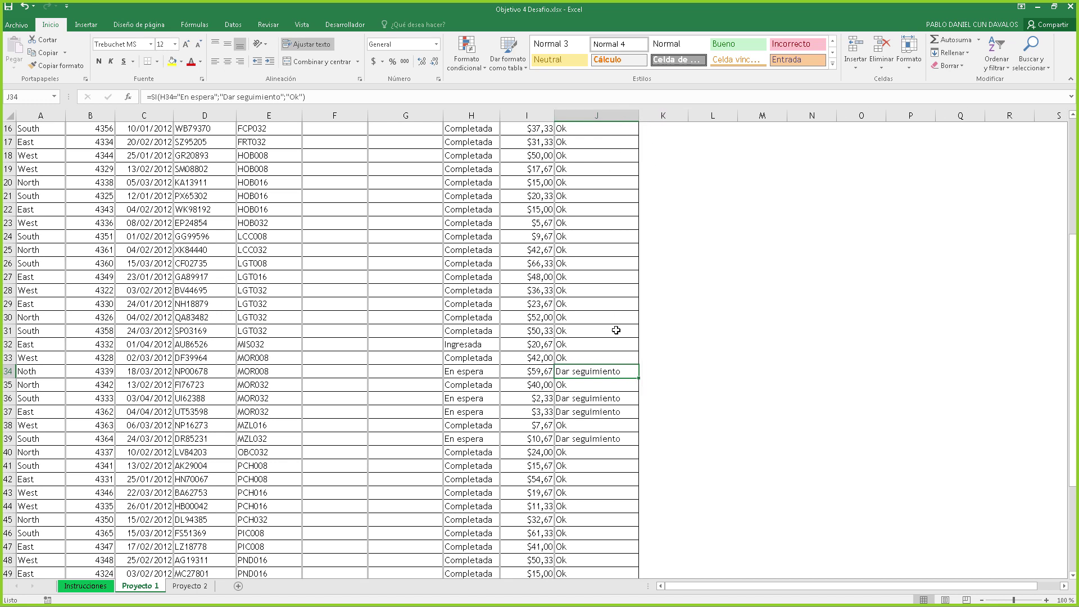
Compare the ESTADO values with the EN ESPERA results in rows 34 to 41.
{"action": "left_click", "coordinate": [468, 373]}
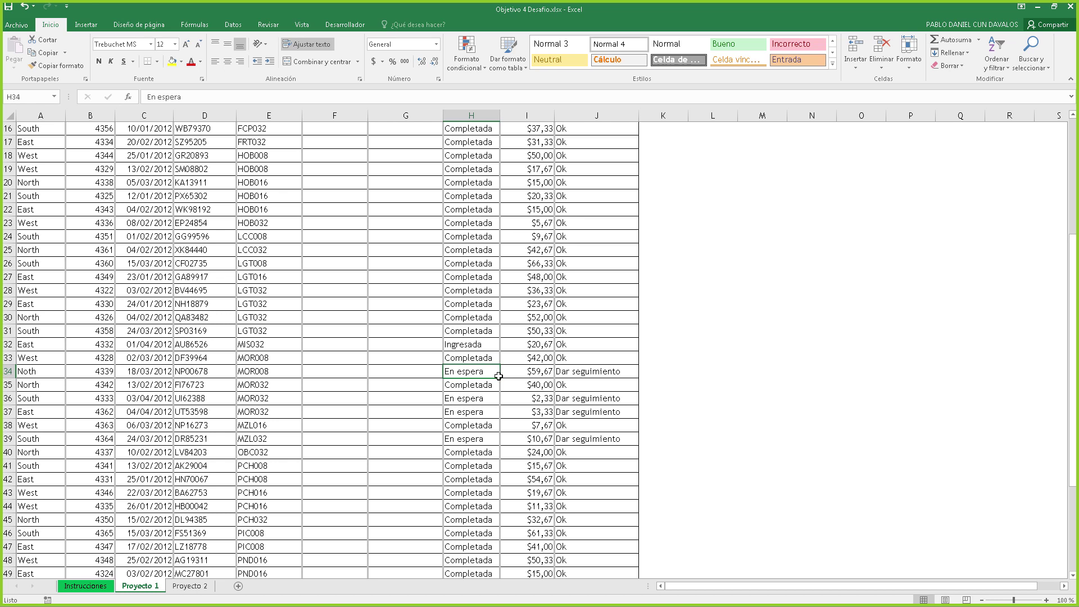
{"action": "left_click", "coordinate": [578, 374]}
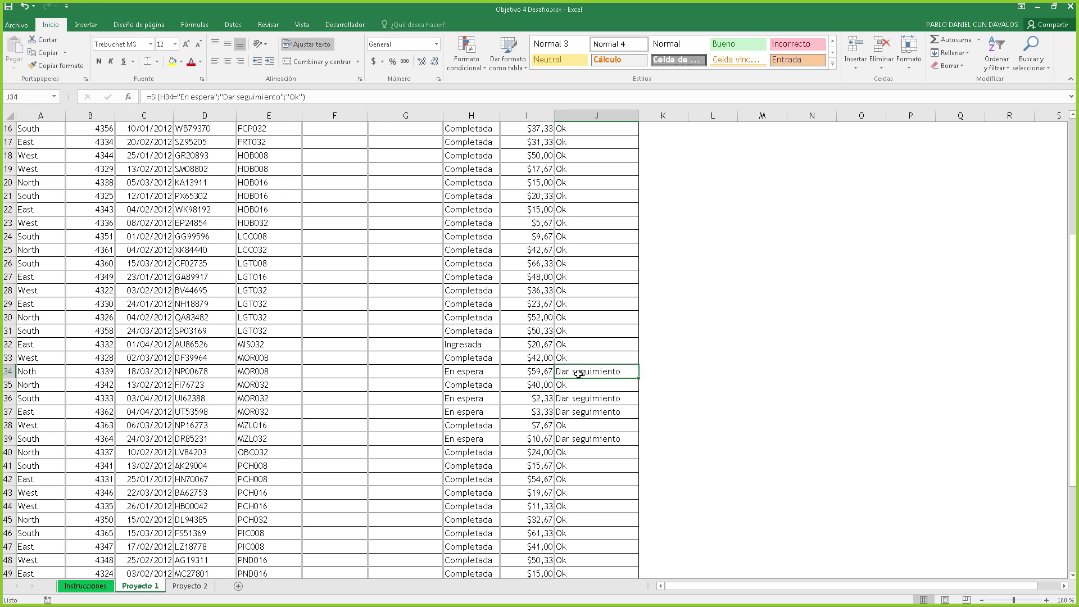
{"action": "left_click", "coordinate": [470, 388]}
{"action": "left_click", "coordinate": [579, 388]}
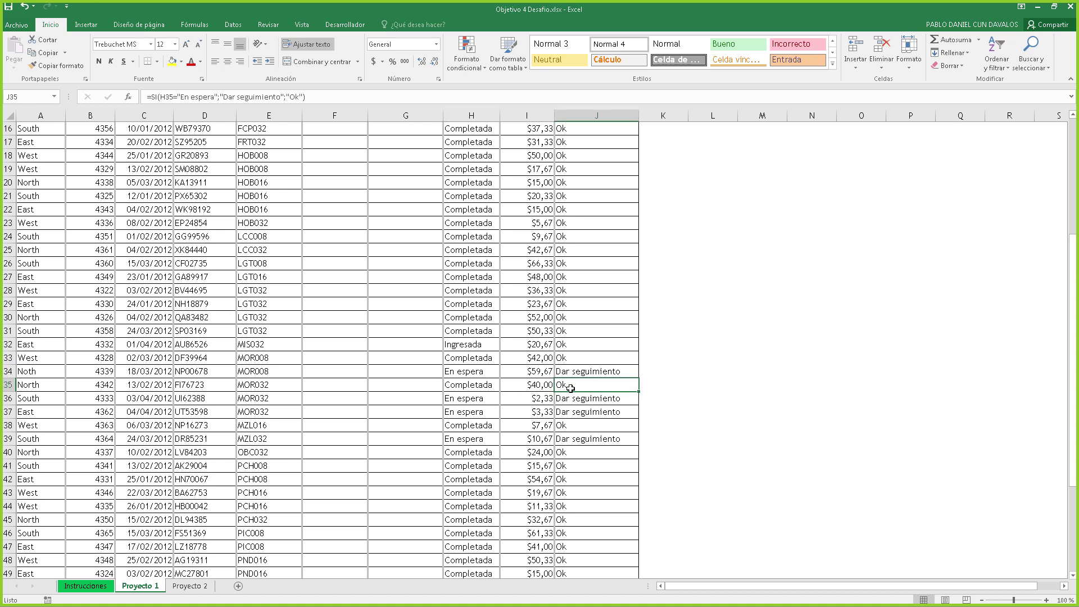
{"action": "left_click", "coordinate": [467, 463]}
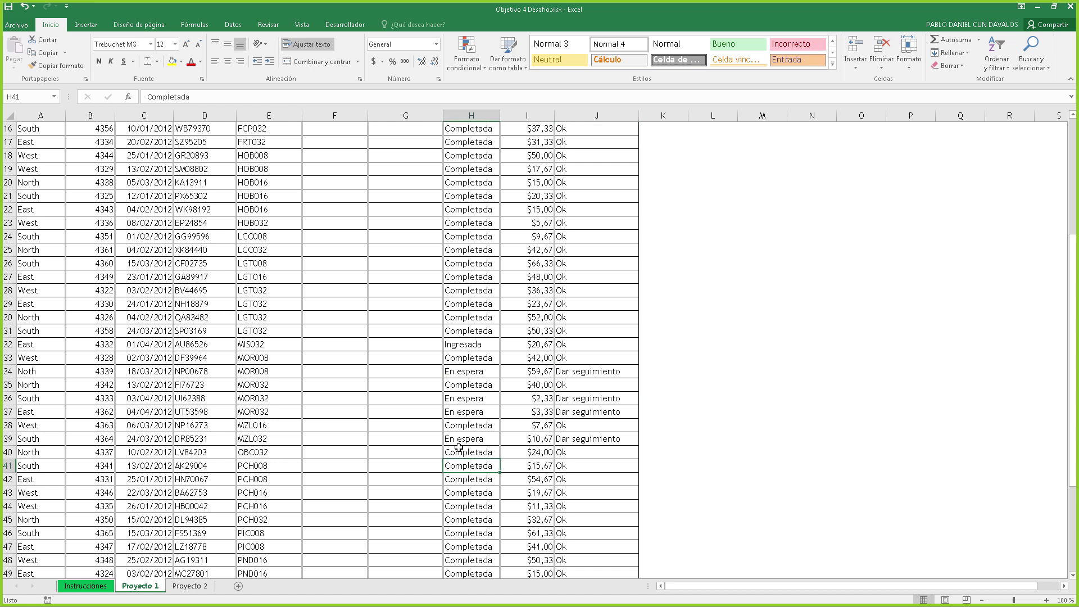
{"action": "left_click", "coordinate": [465, 438]}
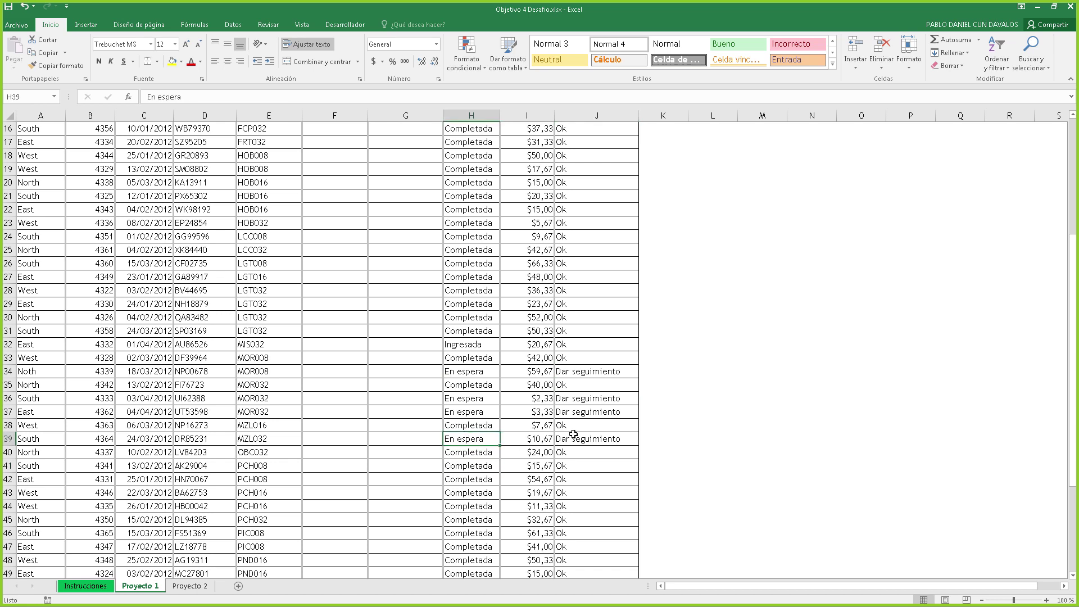
{"action": "left_click", "coordinate": [569, 426]}
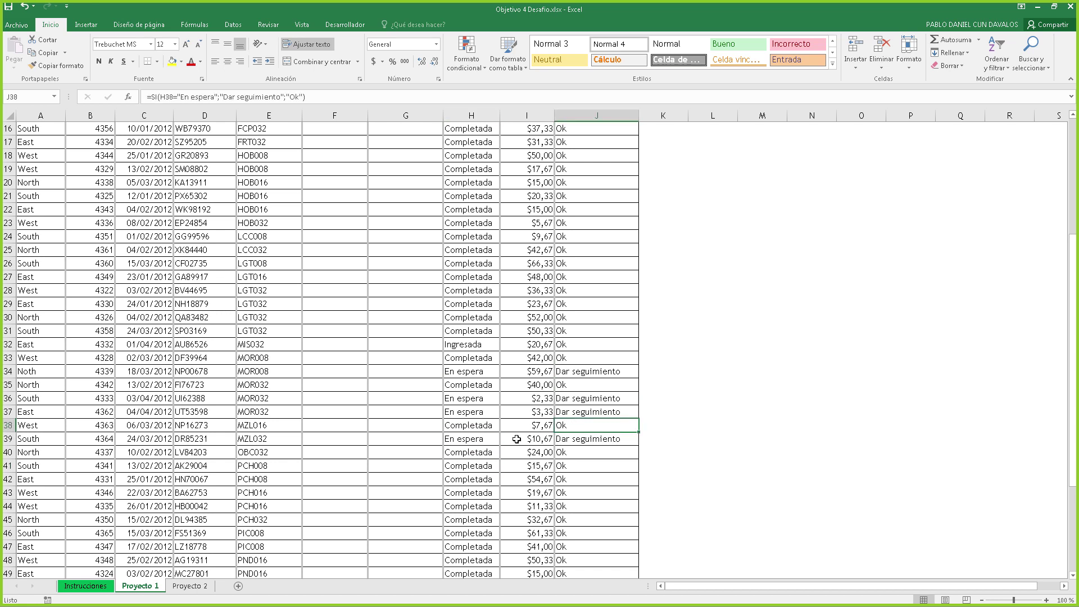
{"action": "left_click", "coordinate": [474, 439]}
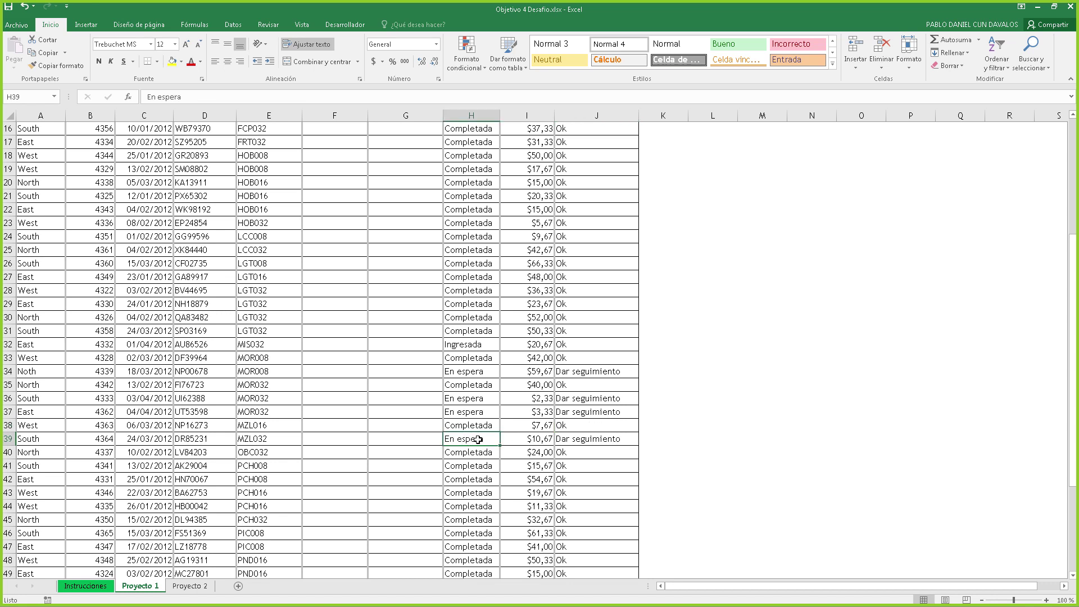
{"action": "left_click", "coordinate": [598, 435]}
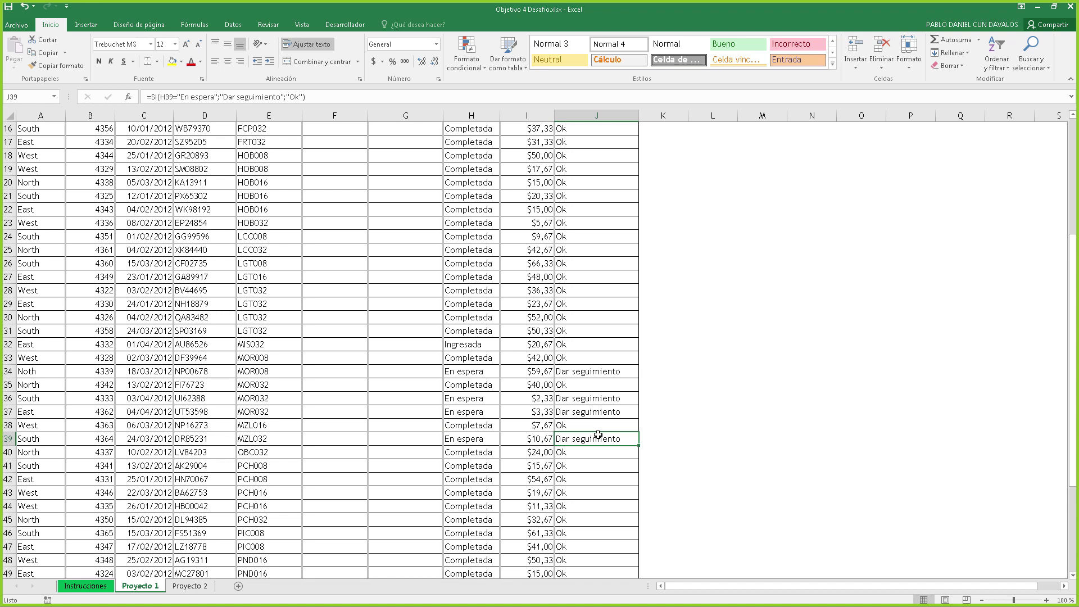
Review the logical test, true value and false value arguments of the SI formula in J10.
{"action": "scroll", "coordinate": [598, 436], "scroll_direction": "up", "scroll_amount": 5}
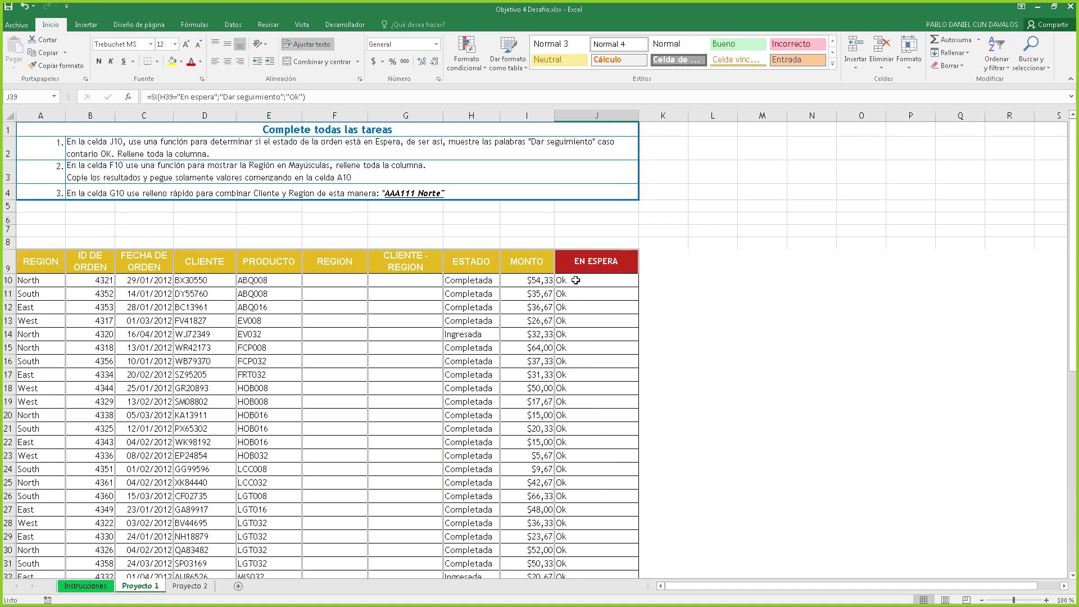
{"action": "left_click", "coordinate": [577, 280]}
{"action": "left_click", "coordinate": [221, 97]}
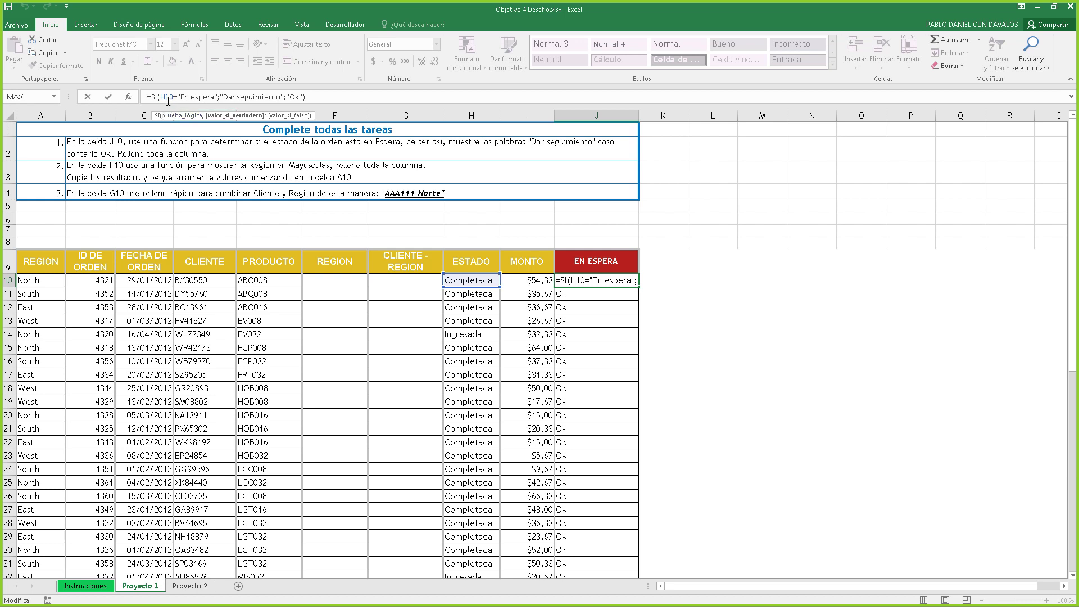
{"action": "left_click", "coordinate": [219, 96]}
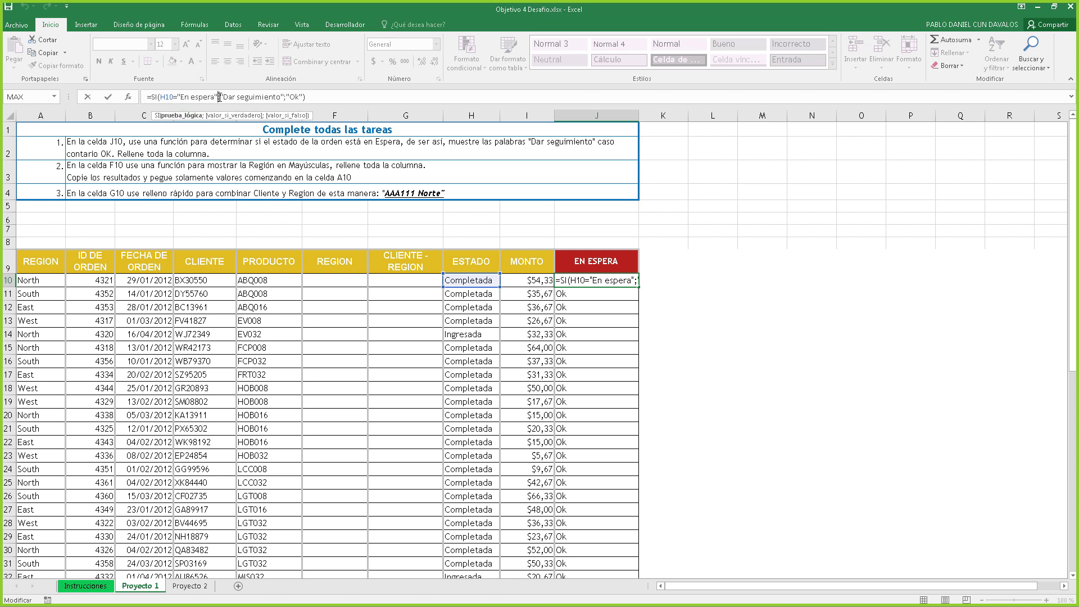
{"action": "left_click", "coordinate": [287, 97]}
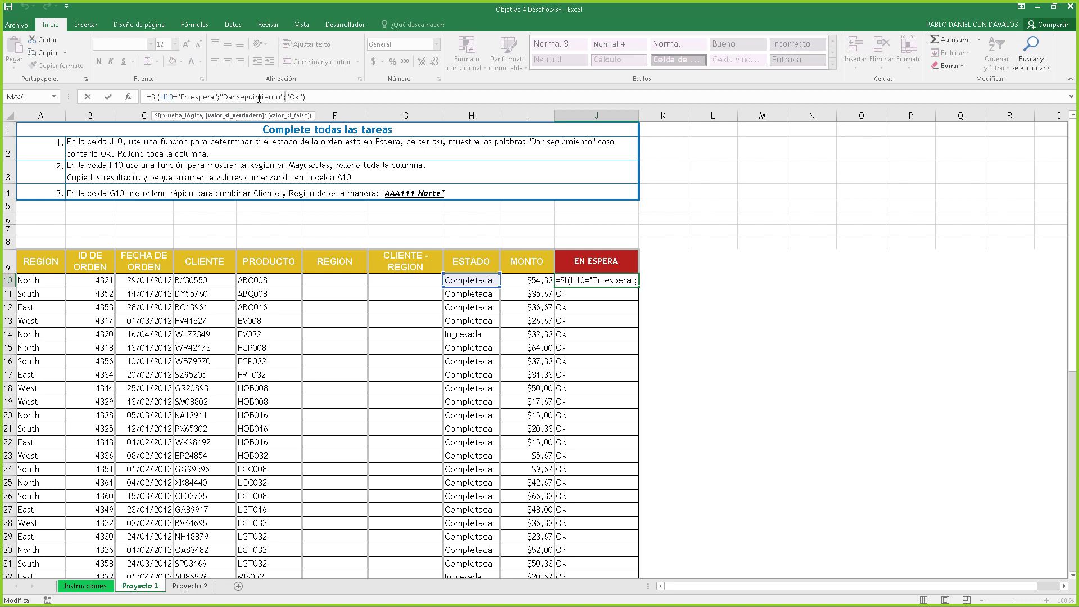
{"action": "left_click", "coordinate": [200, 96]}
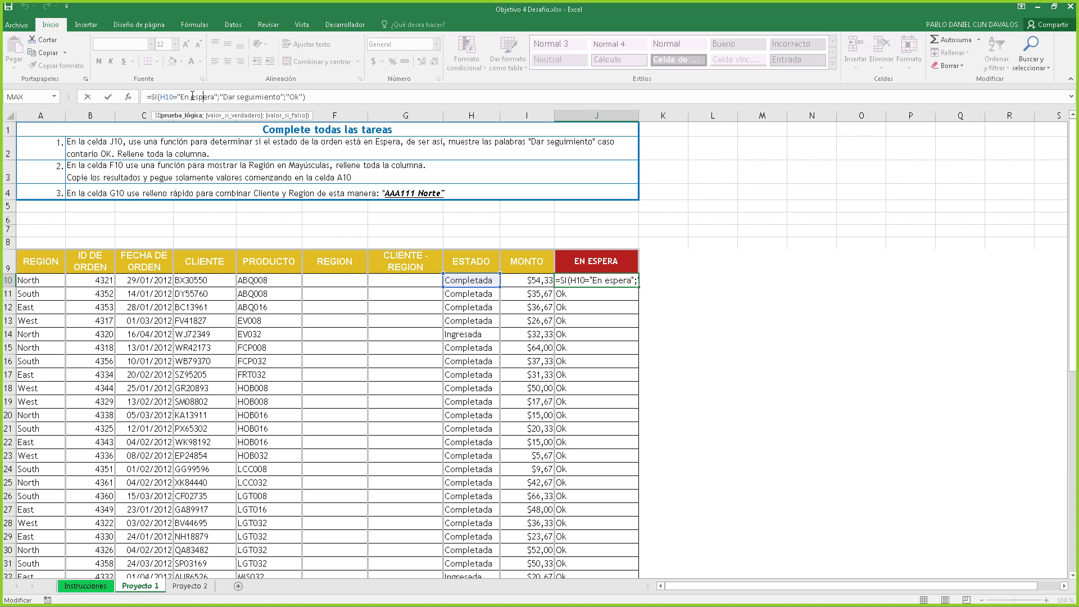
{"action": "double_click", "coordinate": [159, 96]}
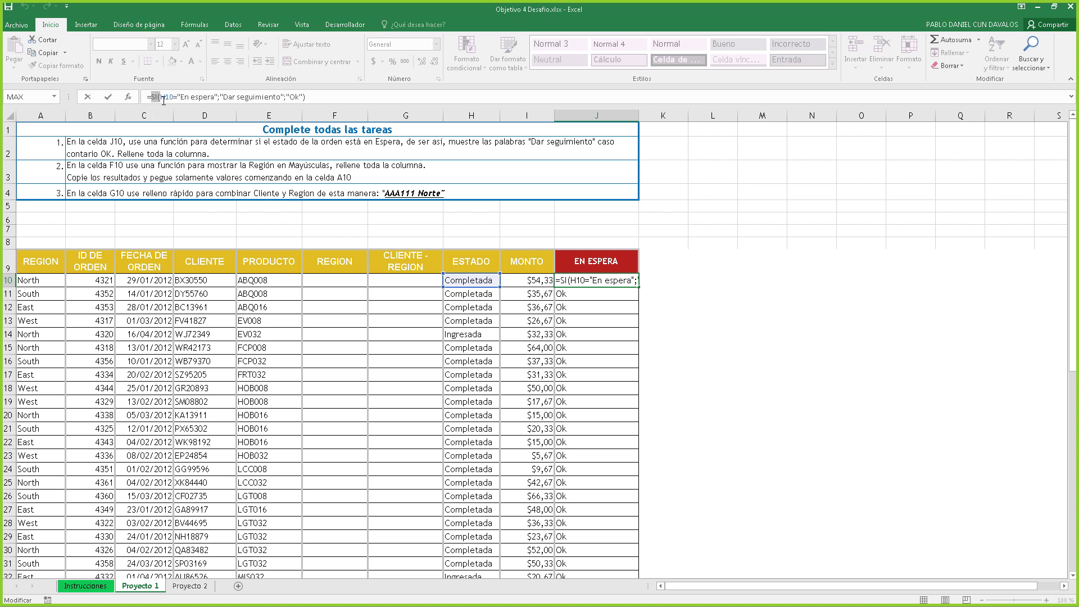
{"action": "left_click", "coordinate": [195, 97]}
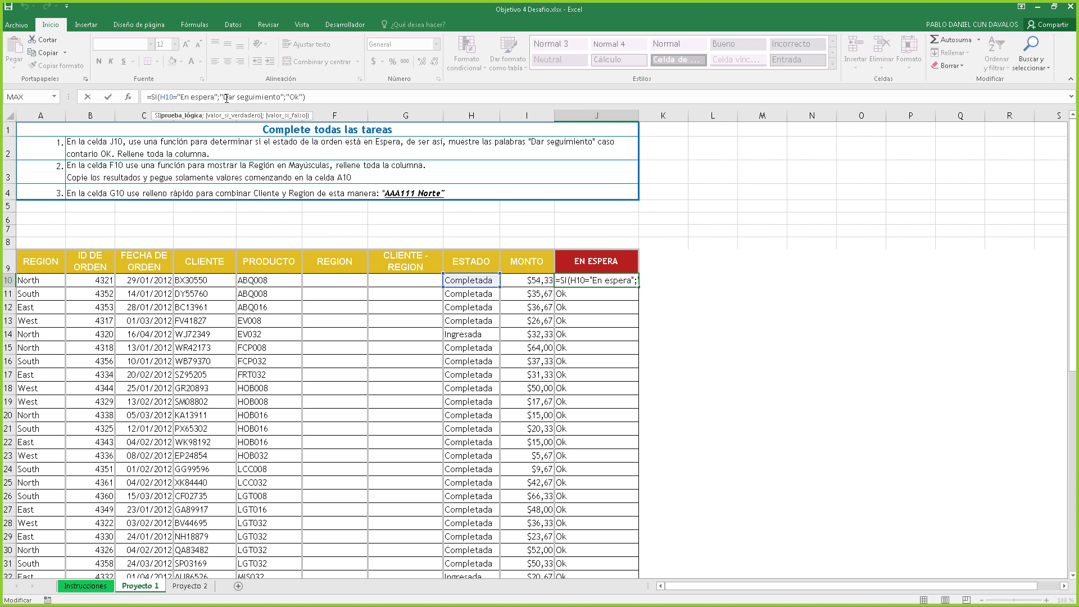
{"action": "double_click", "coordinate": [176, 97]}
{"action": "left_click", "coordinate": [108, 97]}
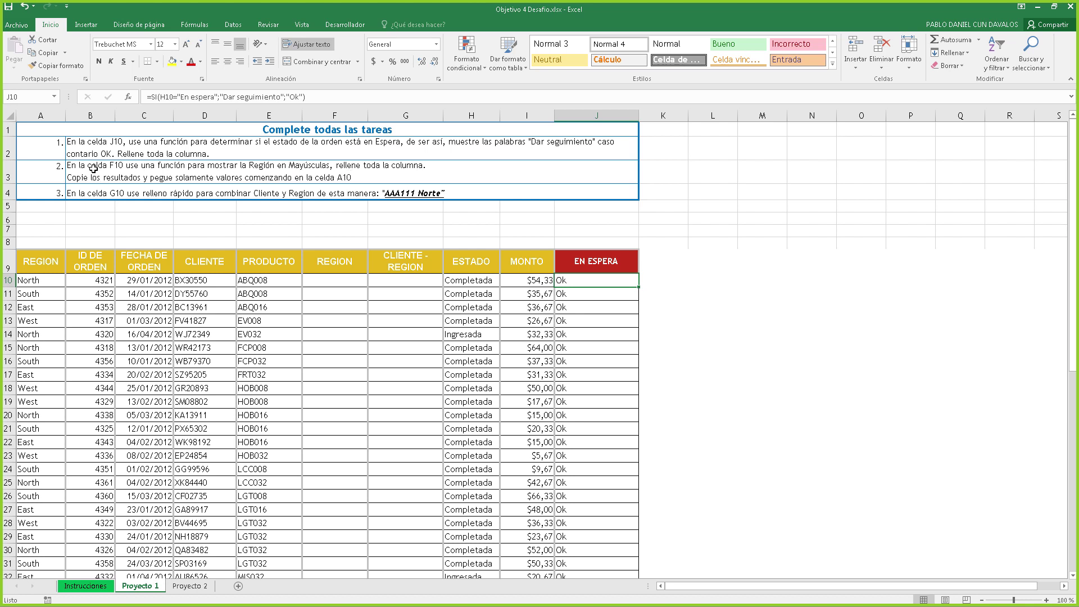
Enter the formula =MAYUSC(A10) in cell F10 to show the region in uppercase.
{"action": "left_click", "coordinate": [330, 283]}
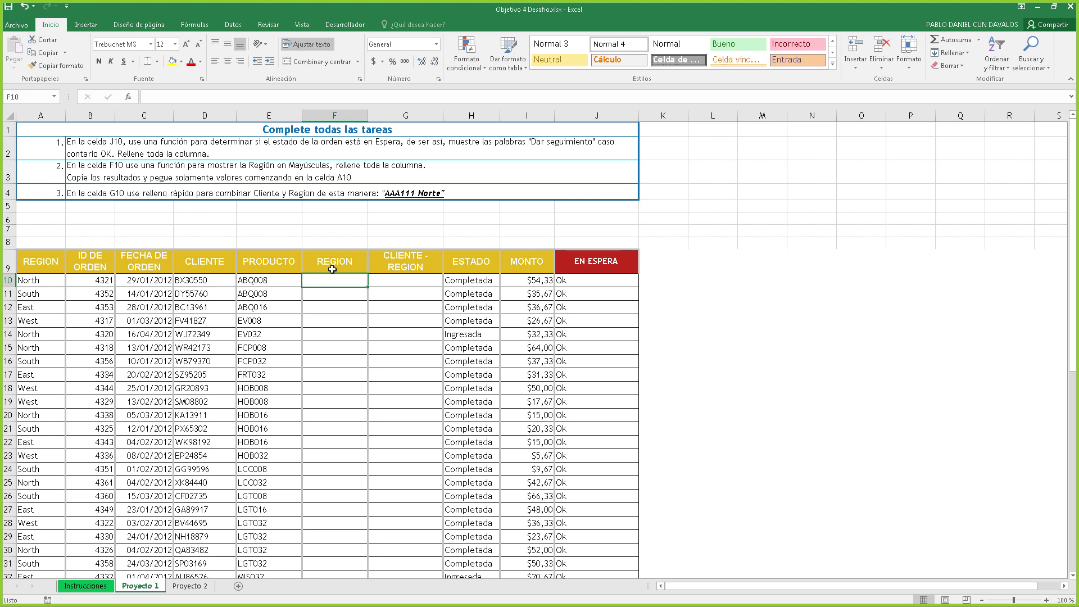
{"action": "type", "text": "="}
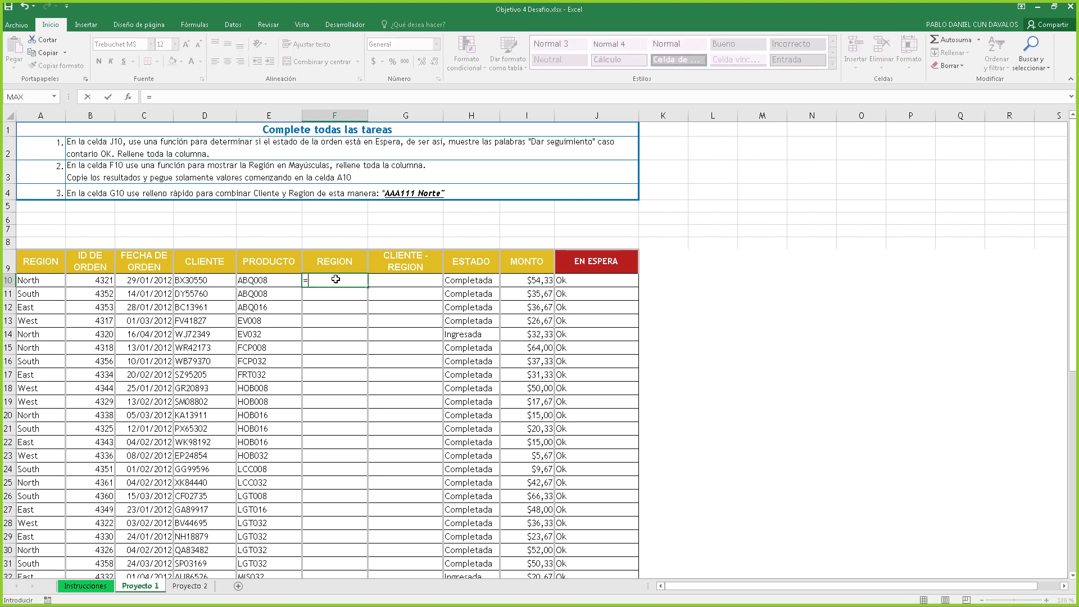
{"action": "type", "text": "mayus"}
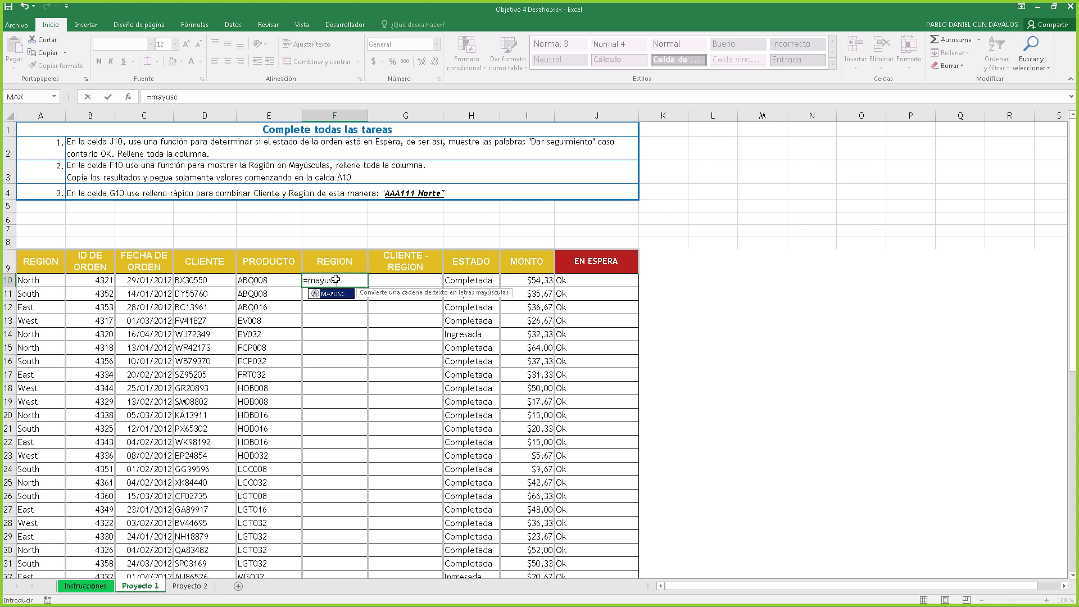
{"action": "type", "text": "c"}
{"action": "key", "text": "Tab"}
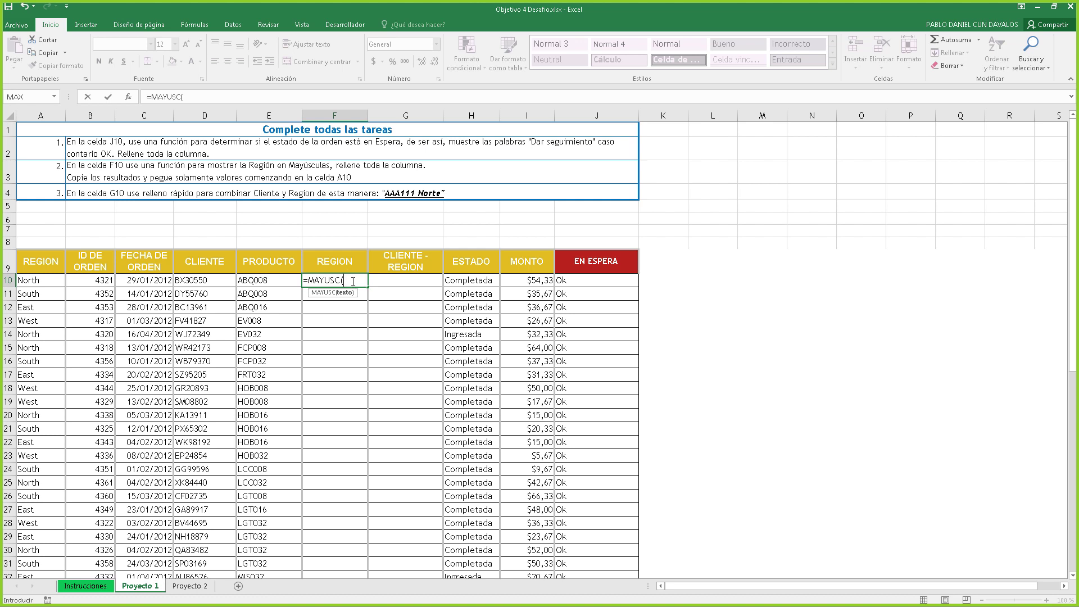
{"action": "left_click", "coordinate": [35, 279]}
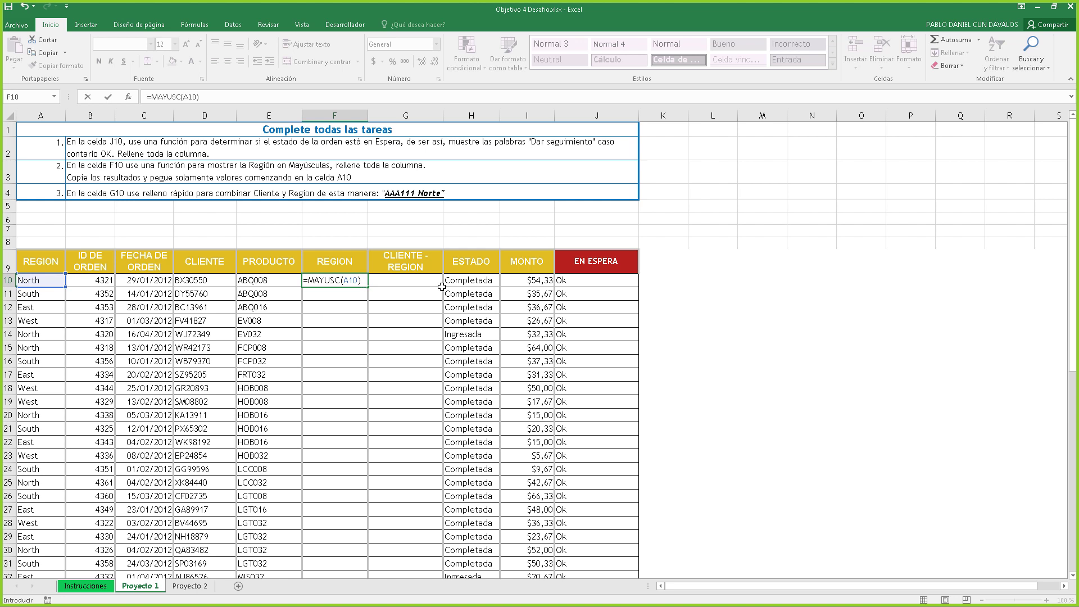
{"action": "key", "text": "Return"}
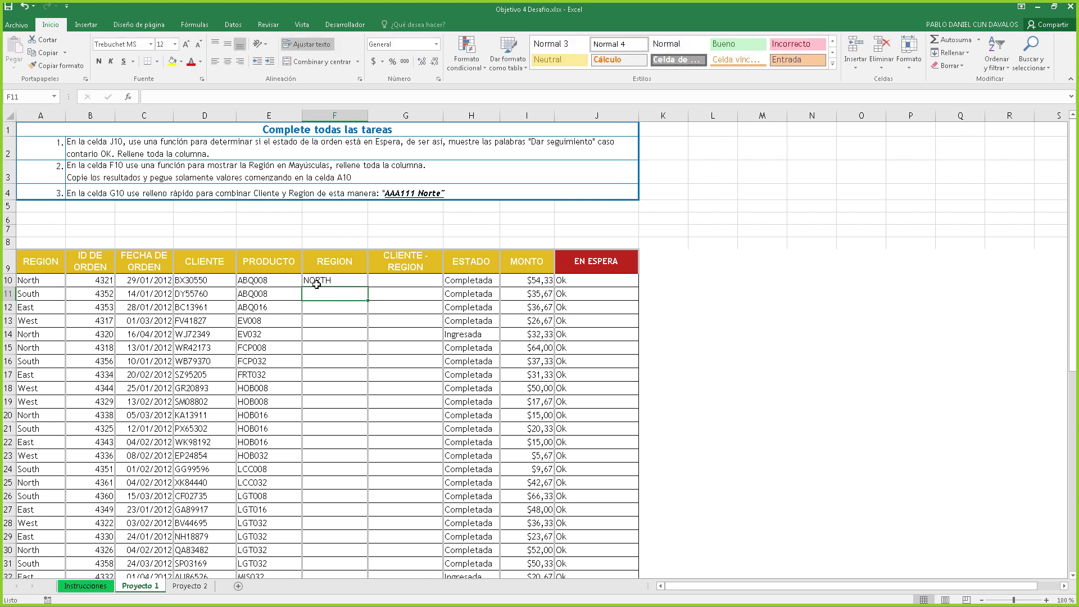
Fill the F10 formula down the whole second REGION column and check the filled rows.
{"action": "left_click", "coordinate": [327, 279]}
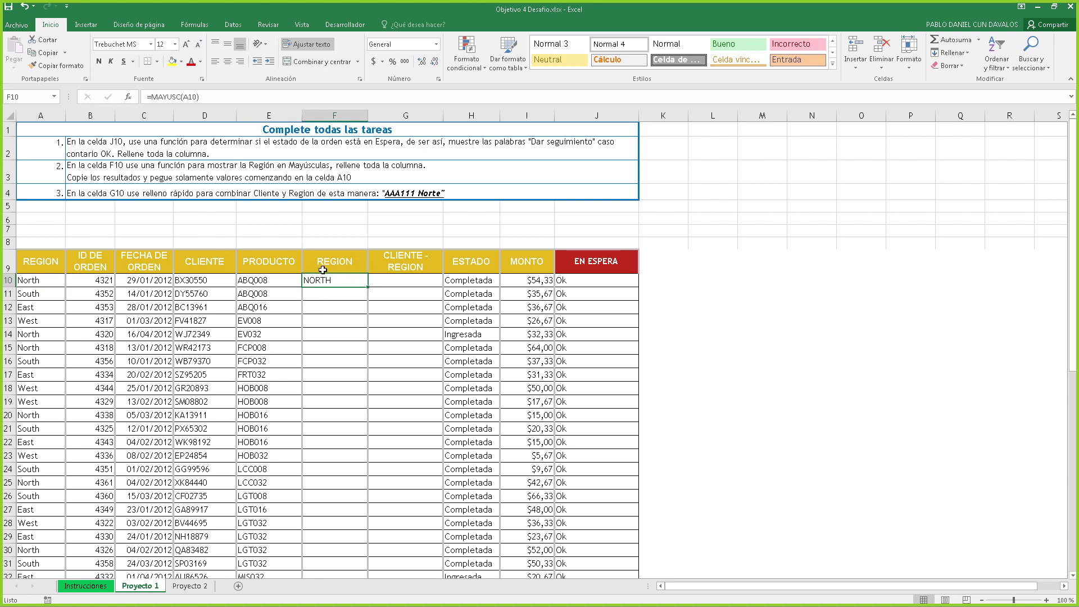
{"action": "double_click", "coordinate": [368, 287]}
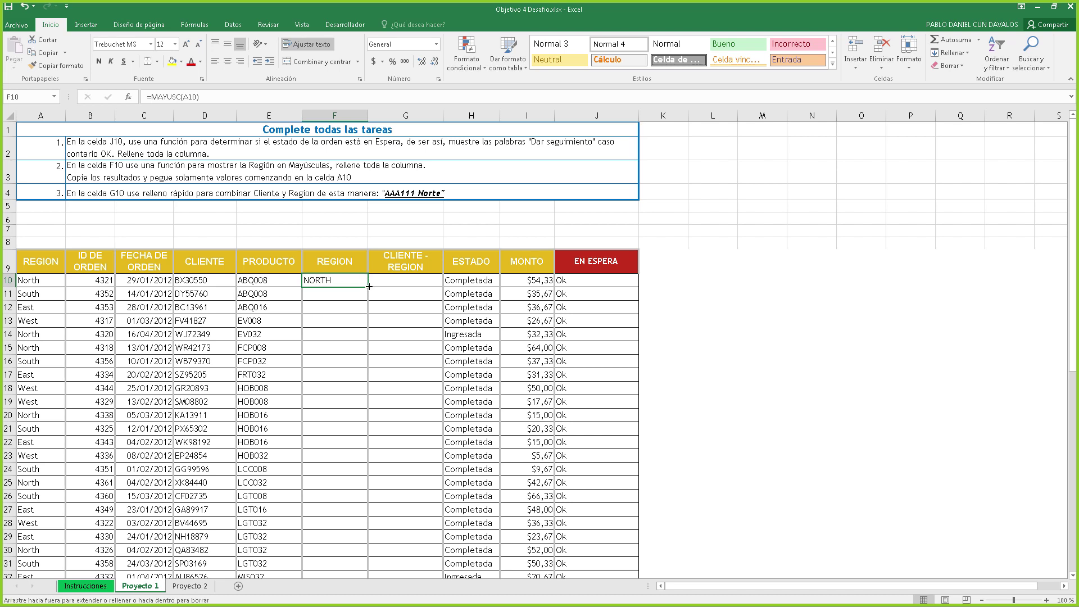
{"action": "scroll", "coordinate": [349, 297], "scroll_direction": "down", "scroll_amount": 9}
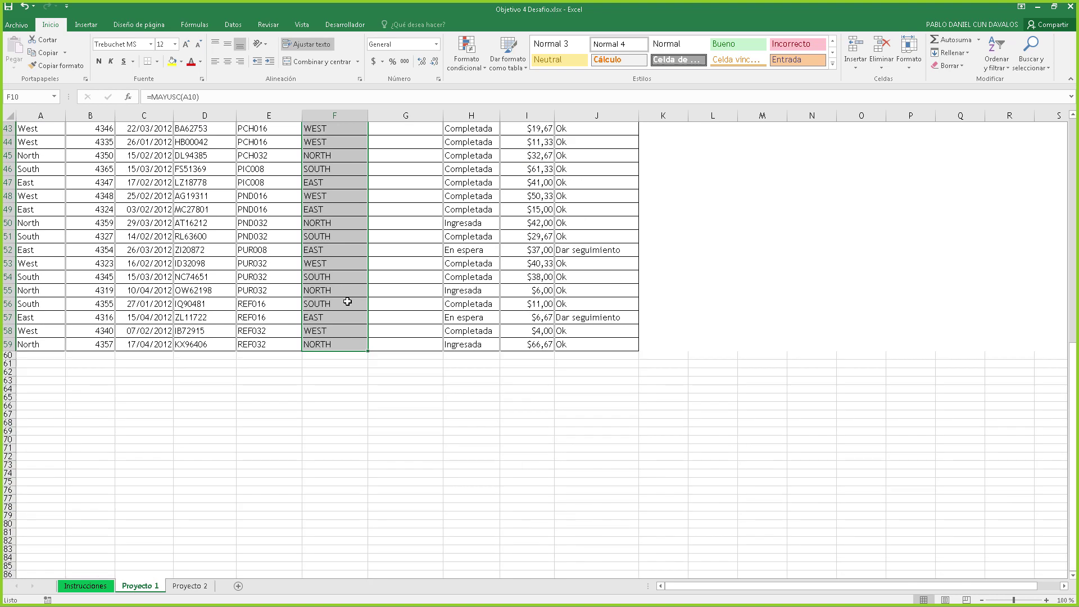
{"action": "scroll", "coordinate": [349, 298], "scroll_direction": "up", "scroll_amount": 2}
{"action": "scroll", "coordinate": [349, 292], "scroll_direction": "up", "scroll_amount": 10}
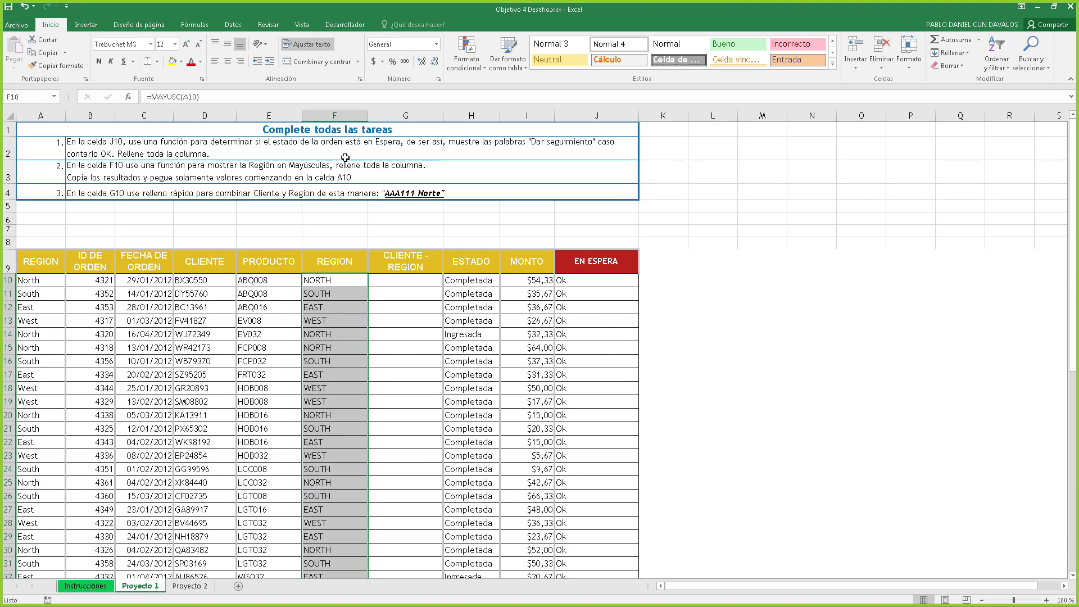
{"action": "scroll", "coordinate": [329, 365], "scroll_direction": "down", "scroll_amount": 10}
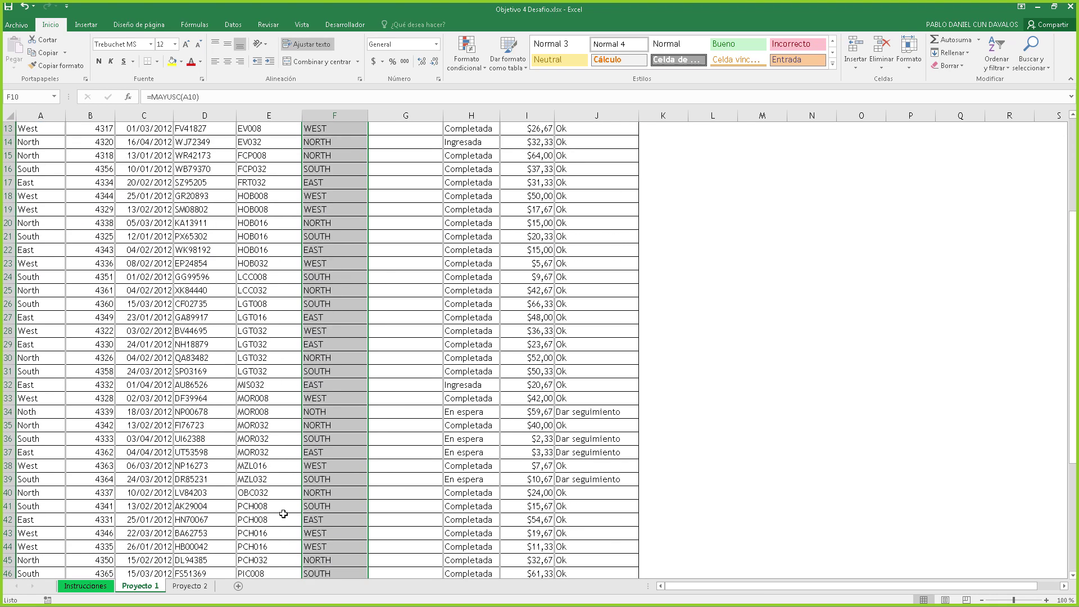
{"action": "scroll", "coordinate": [328, 330], "scroll_direction": "up", "scroll_amount": 10}
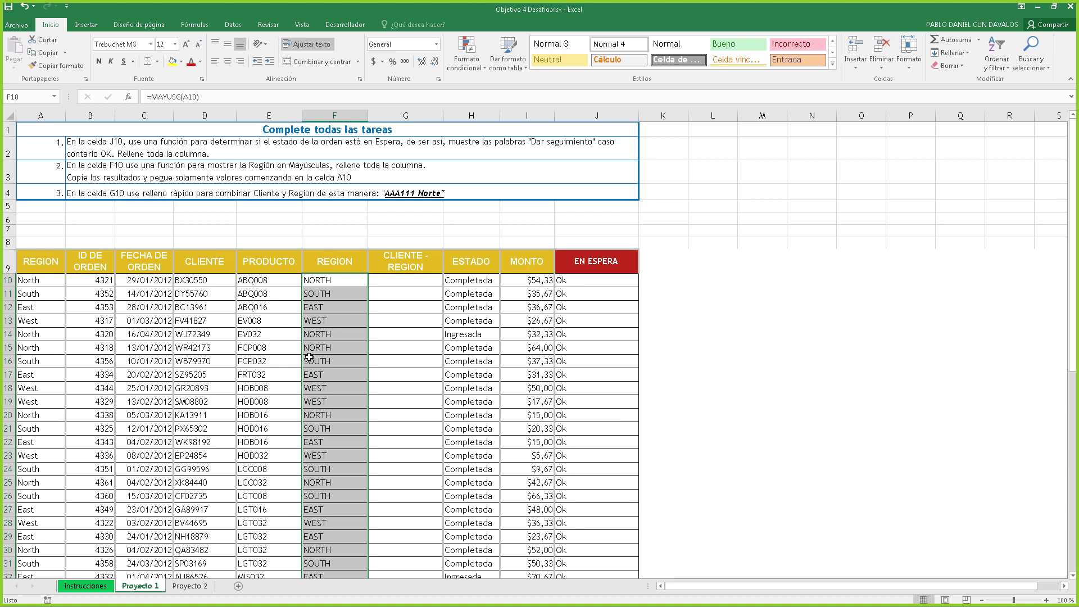
Copy the uppercase results of the second REGION column and paste only their values over the first REGION column, starting at A10.
{"action": "left_click", "coordinate": [47, 54]}
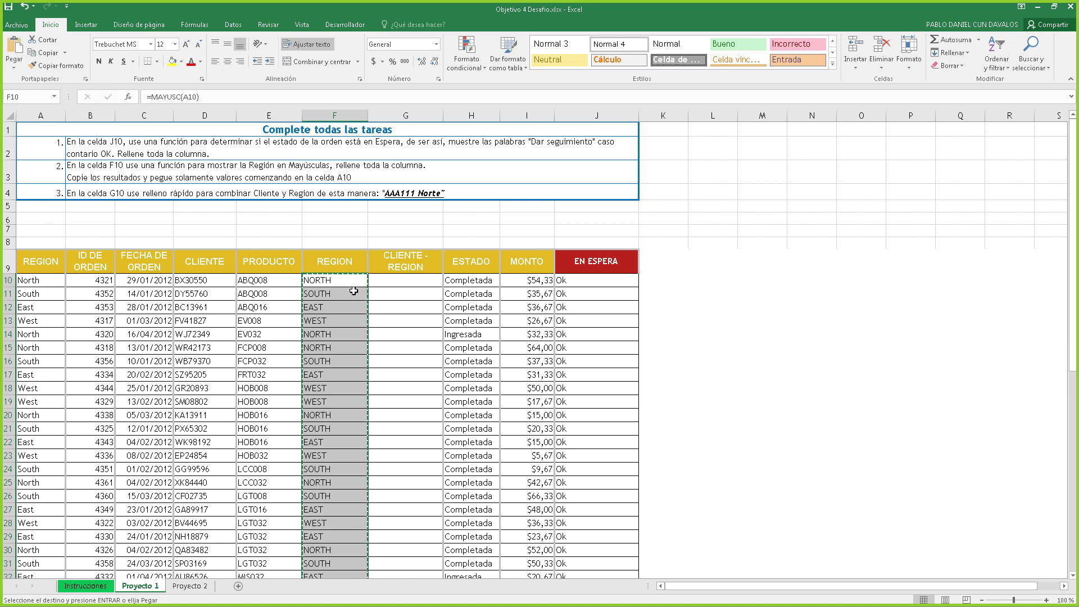
{"action": "left_click", "coordinate": [162, 180]}
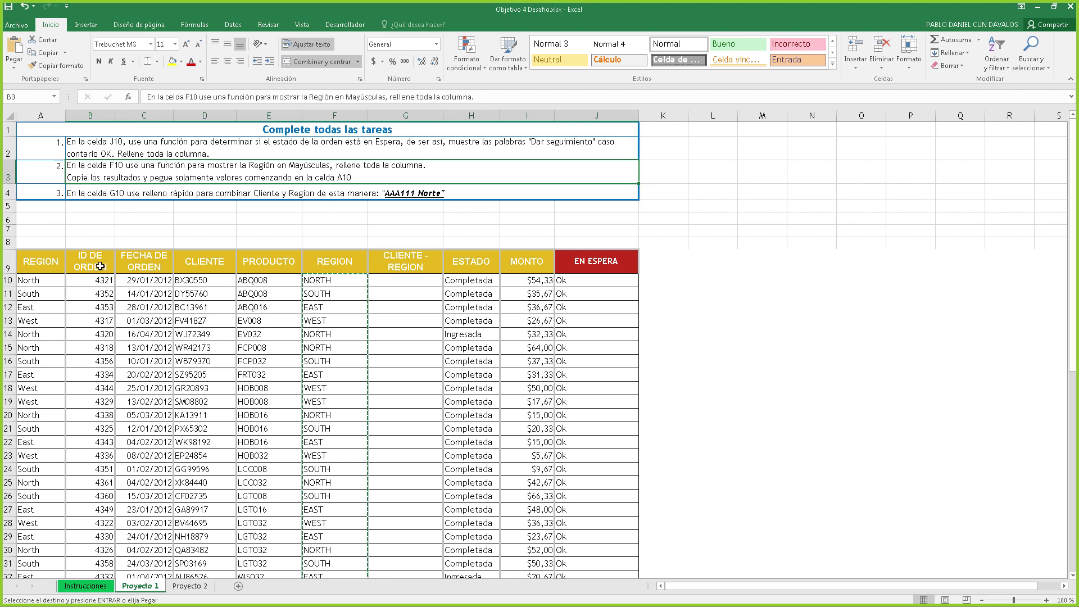
{"action": "left_click", "coordinate": [37, 276]}
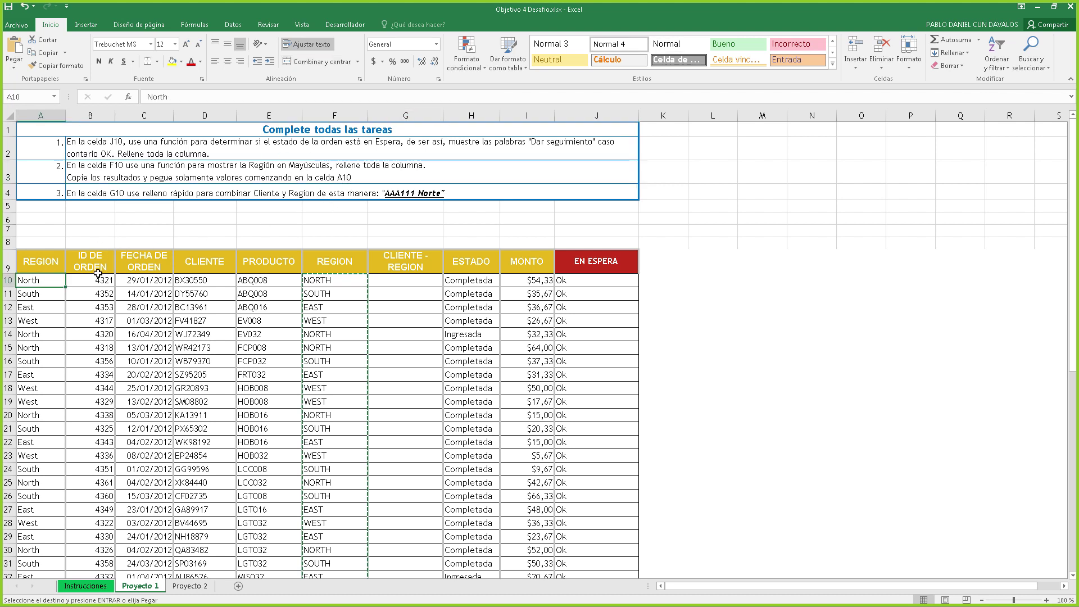
{"action": "left_click", "coordinate": [13, 67]}
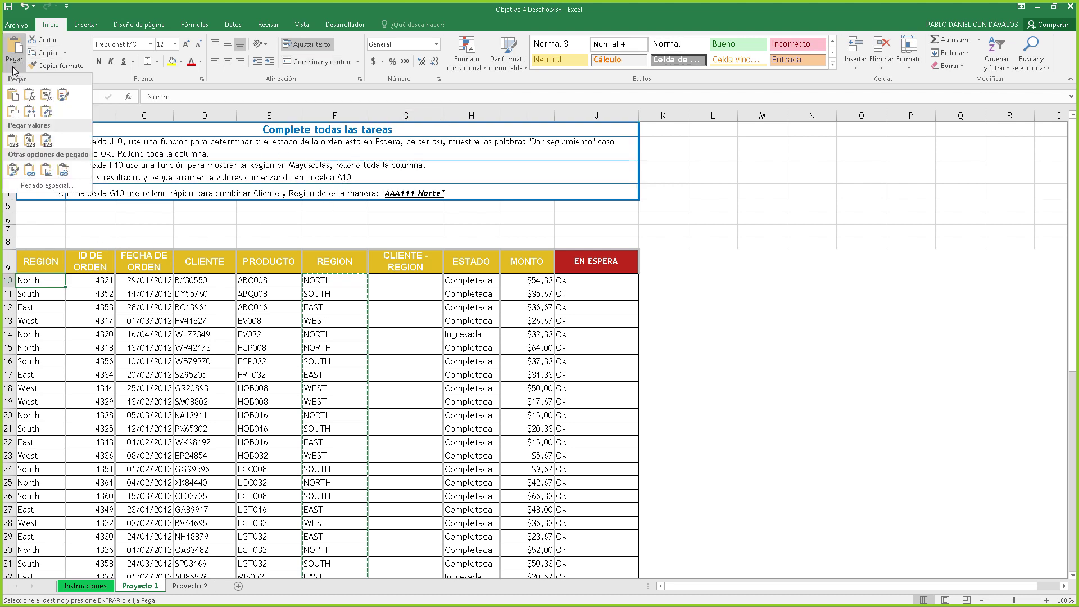
{"action": "left_click", "coordinate": [13, 66]}
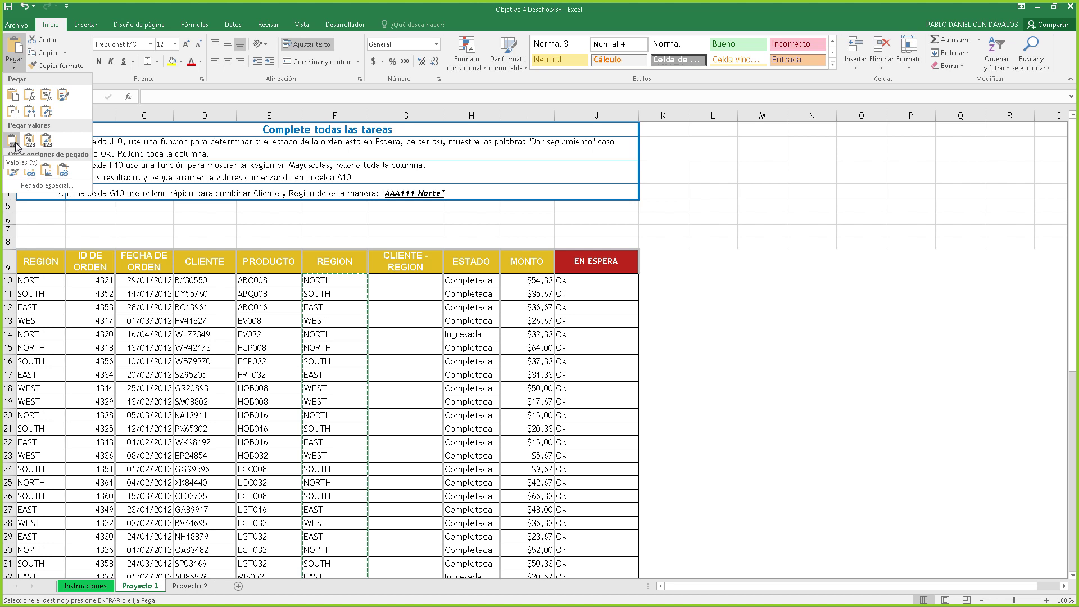
{"action": "left_click", "coordinate": [15, 145]}
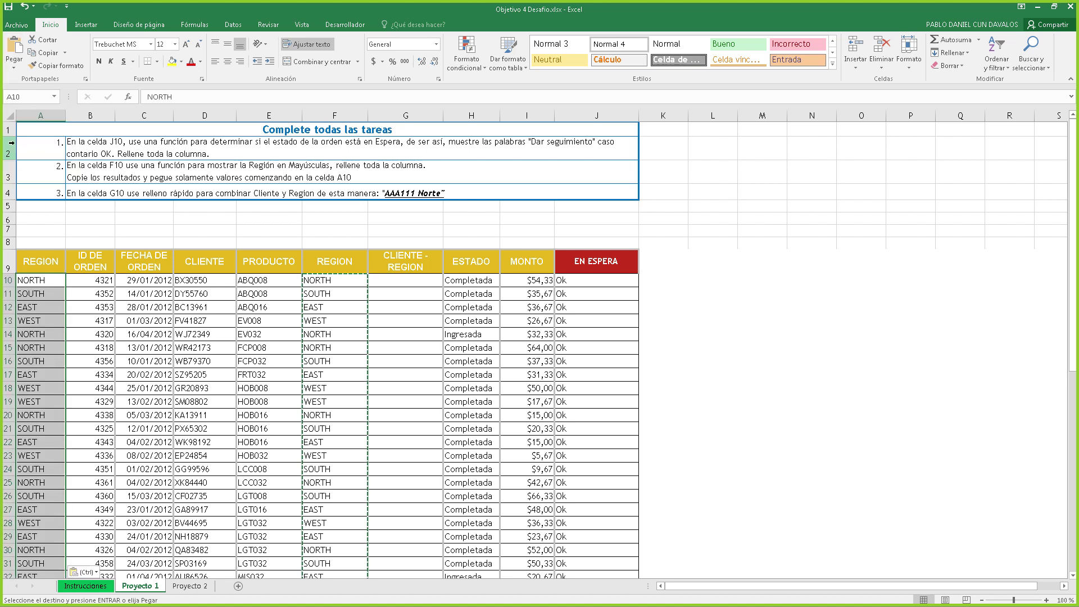
Check several cells of the first REGION column between A10 and A18 for plain text instead of formulas.
{"action": "left_click", "coordinate": [46, 278]}
{"action": "left_click", "coordinate": [39, 293]}
{"action": "left_click", "coordinate": [31, 319]}
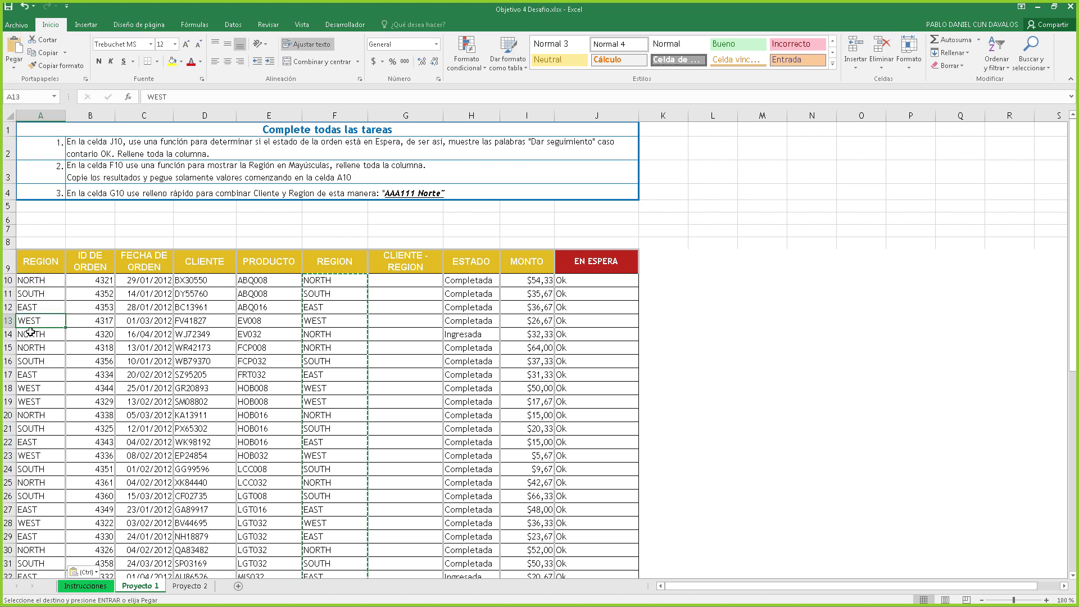
{"action": "left_click", "coordinate": [30, 347]}
{"action": "left_click", "coordinate": [28, 383]}
{"action": "left_click", "coordinate": [27, 329]}
{"action": "left_click", "coordinate": [32, 364]}
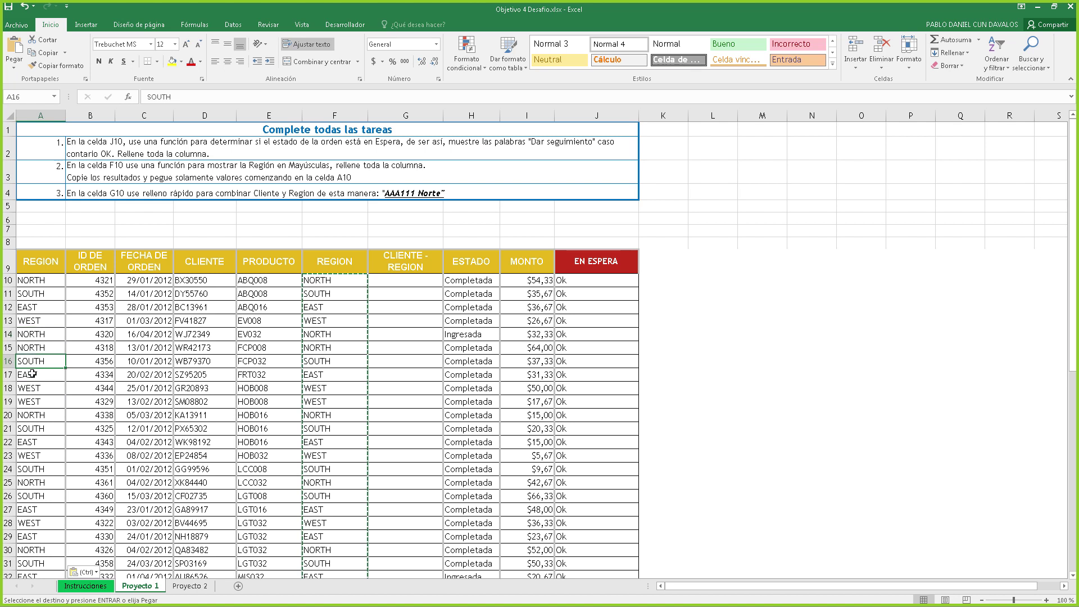
{"action": "left_click", "coordinate": [36, 388]}
{"action": "left_click", "coordinate": [32, 363]}
Inspect the MAYUSC formulas behind several cells of the second REGION column between F10 and F22.
{"action": "left_click", "coordinate": [328, 281]}
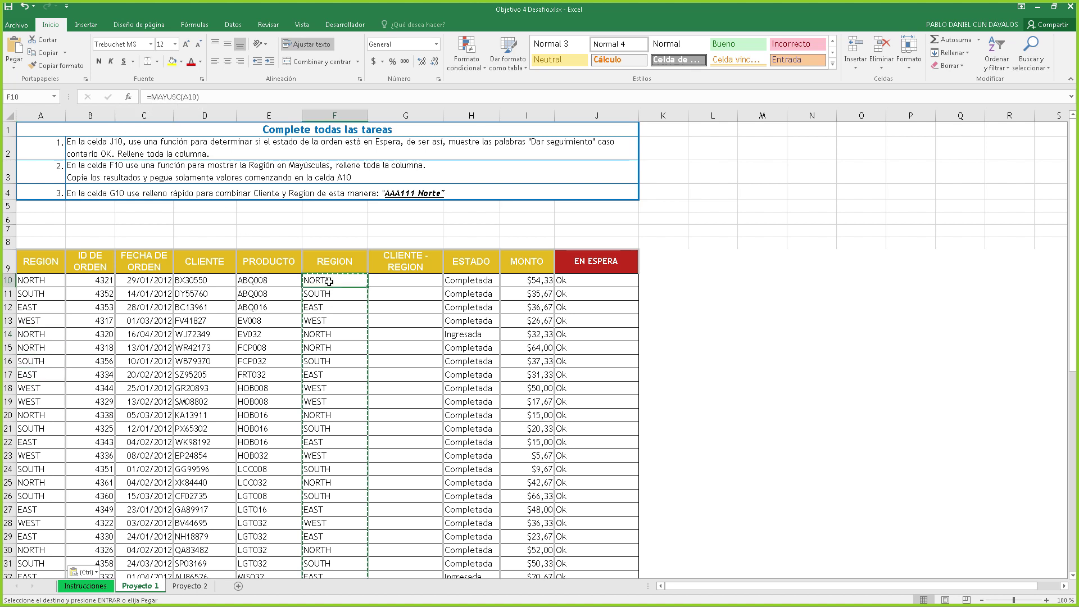
{"action": "left_click", "coordinate": [329, 309]}
{"action": "left_click", "coordinate": [316, 356]}
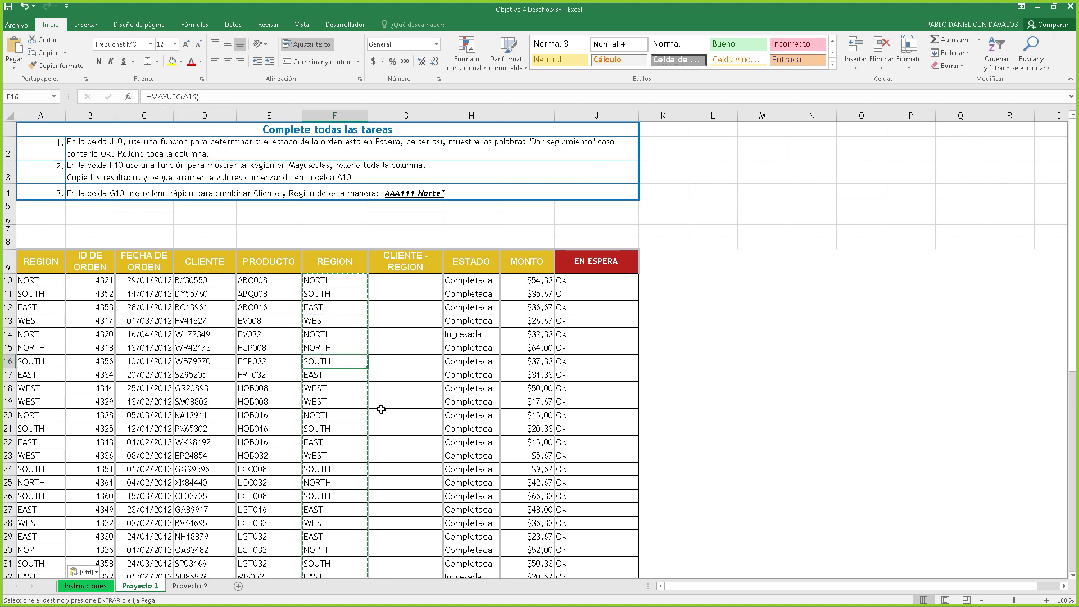
{"action": "left_click", "coordinate": [340, 408]}
{"action": "left_click", "coordinate": [337, 440]}
{"action": "left_click", "coordinate": [339, 358]}
{"action": "left_click", "coordinate": [332, 419]}
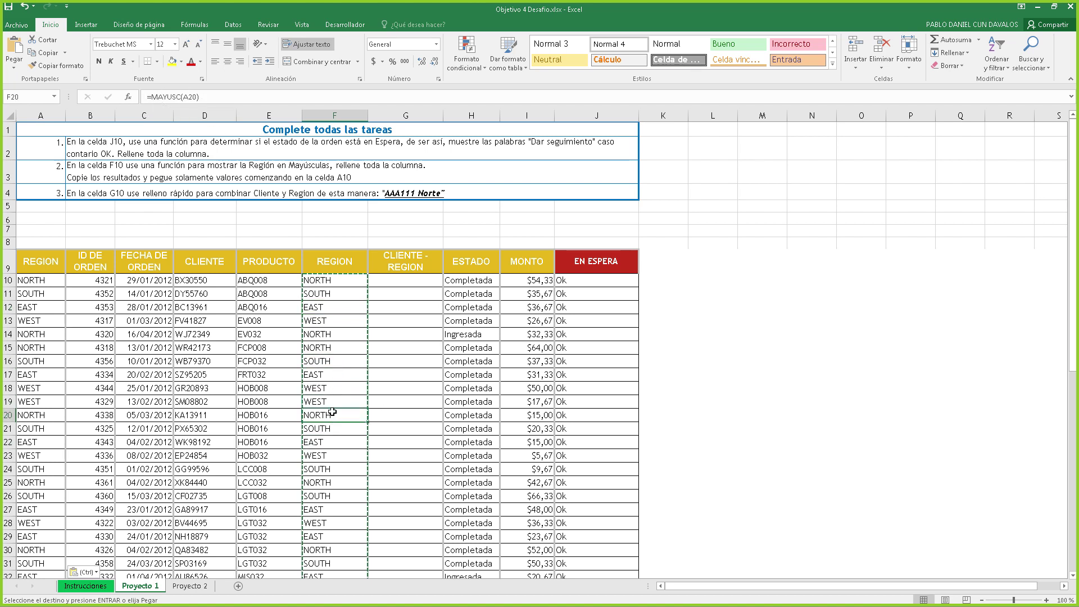
{"action": "left_click", "coordinate": [338, 345]}
{"action": "left_click", "coordinate": [344, 307]}
{"action": "left_click", "coordinate": [331, 375]}
{"action": "left_click", "coordinate": [329, 308]}
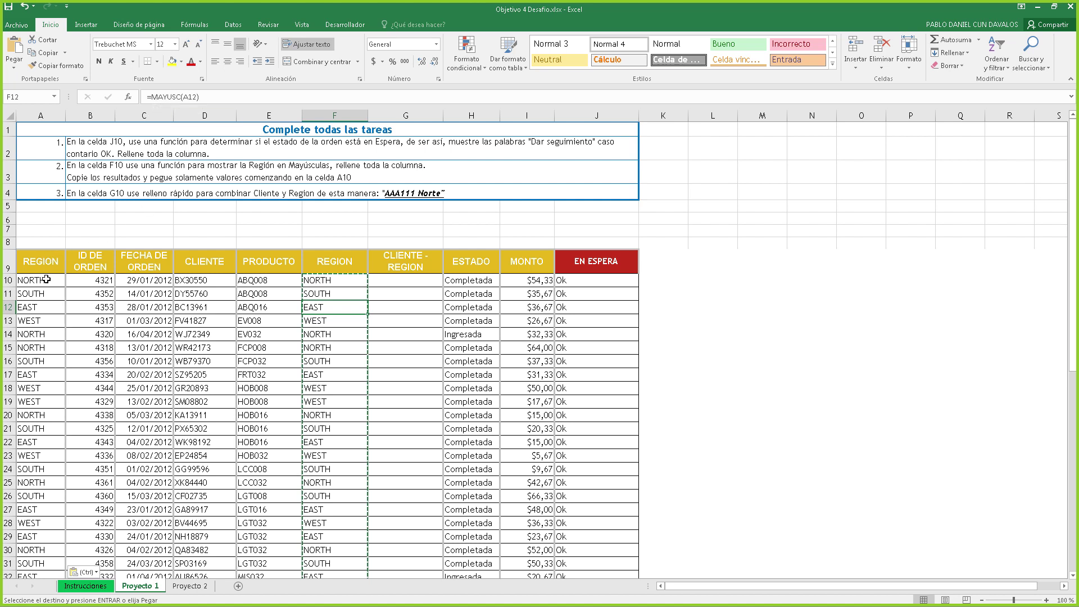
Preview the values-only paste option, recheck the contents of A10 to A16, and reread task 2.
{"action": "left_click", "coordinate": [14, 66]}
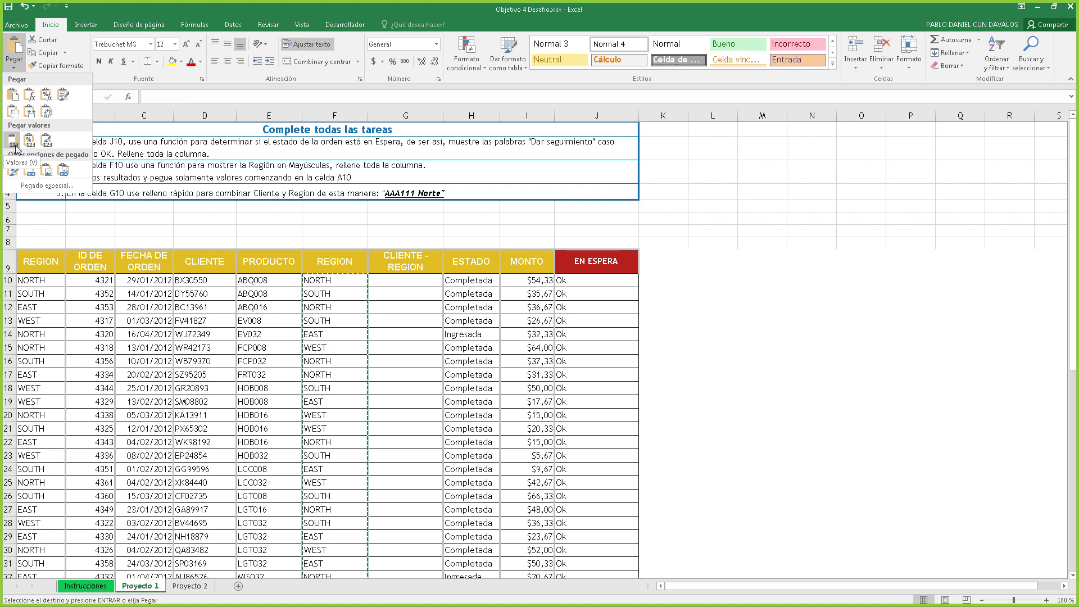
{"action": "left_click", "coordinate": [33, 279]}
{"action": "left_click", "coordinate": [38, 291]}
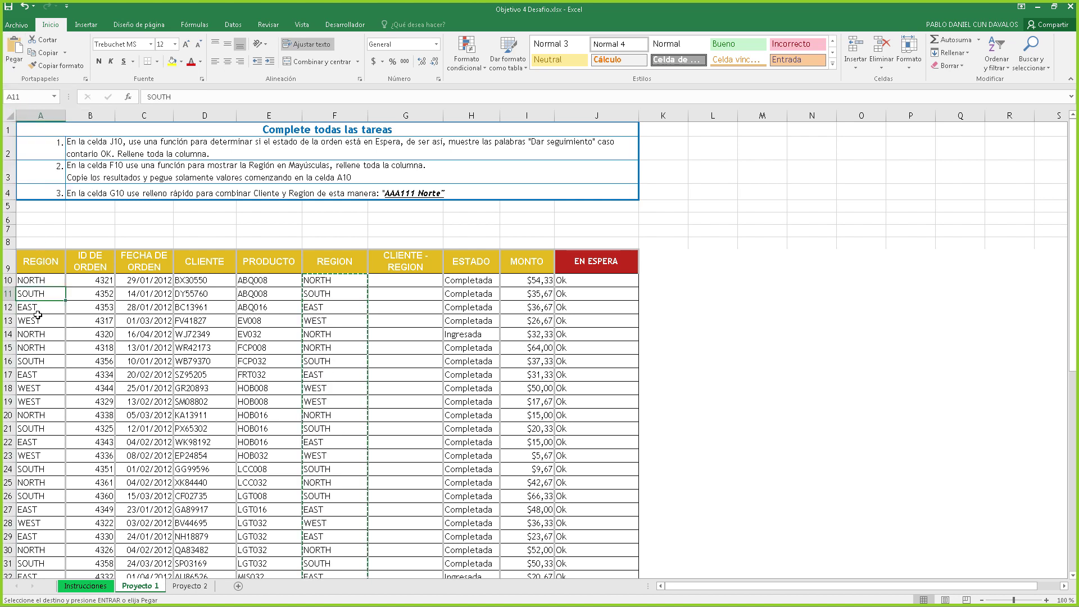
{"action": "left_click", "coordinate": [37, 320]}
{"action": "left_click", "coordinate": [36, 349]}
{"action": "left_click", "coordinate": [45, 356]}
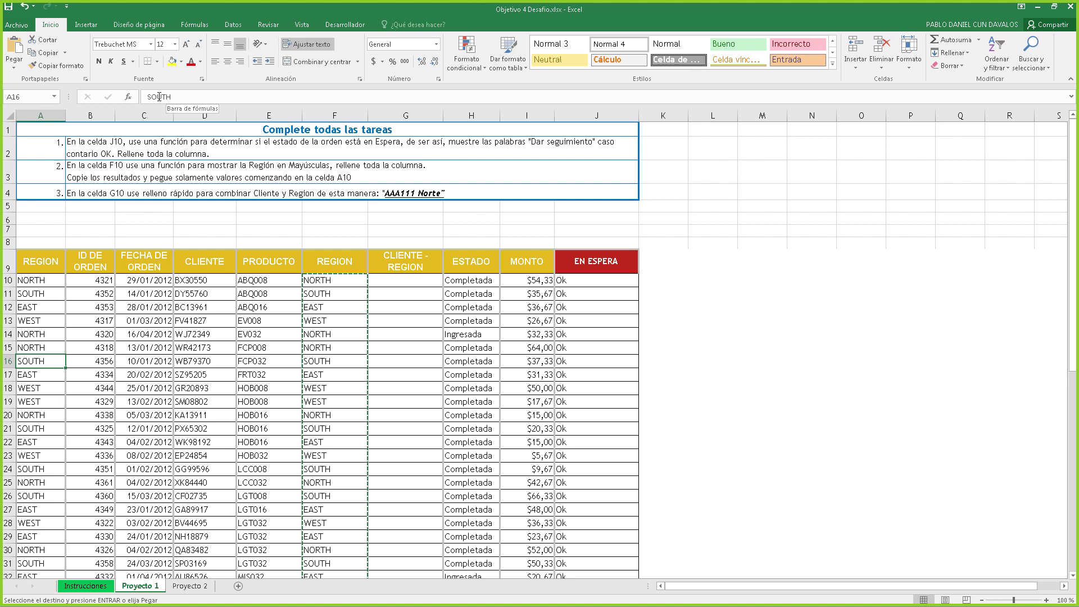
{"action": "left_click", "coordinate": [236, 179]}
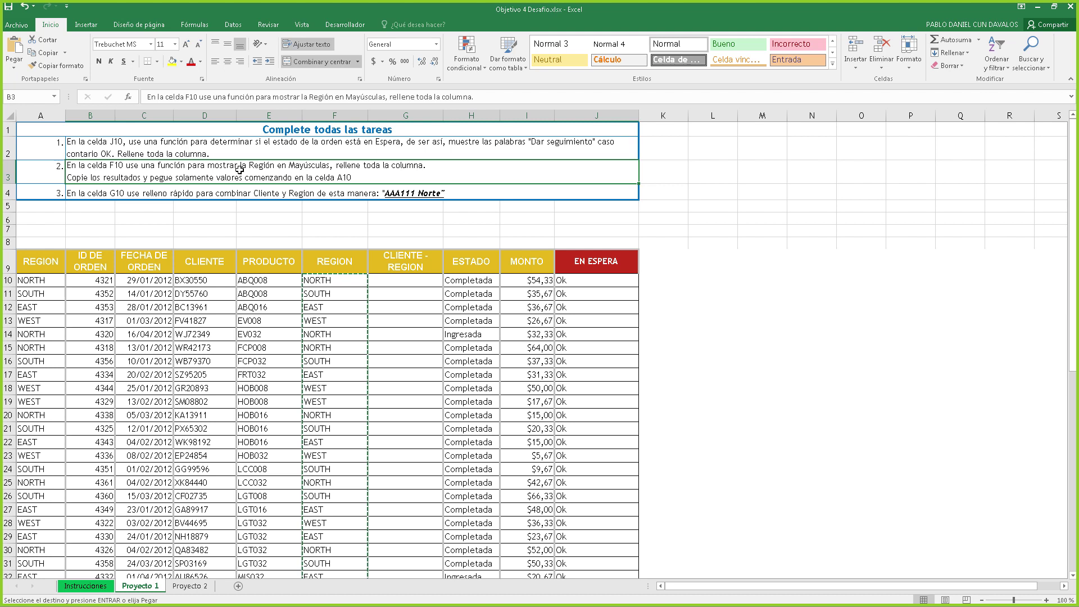
Flash-fill the CLIENTE - REGION column with client code plus region, using the row 10 client with North and the row 11 client with South.
{"action": "left_click", "coordinate": [196, 194]}
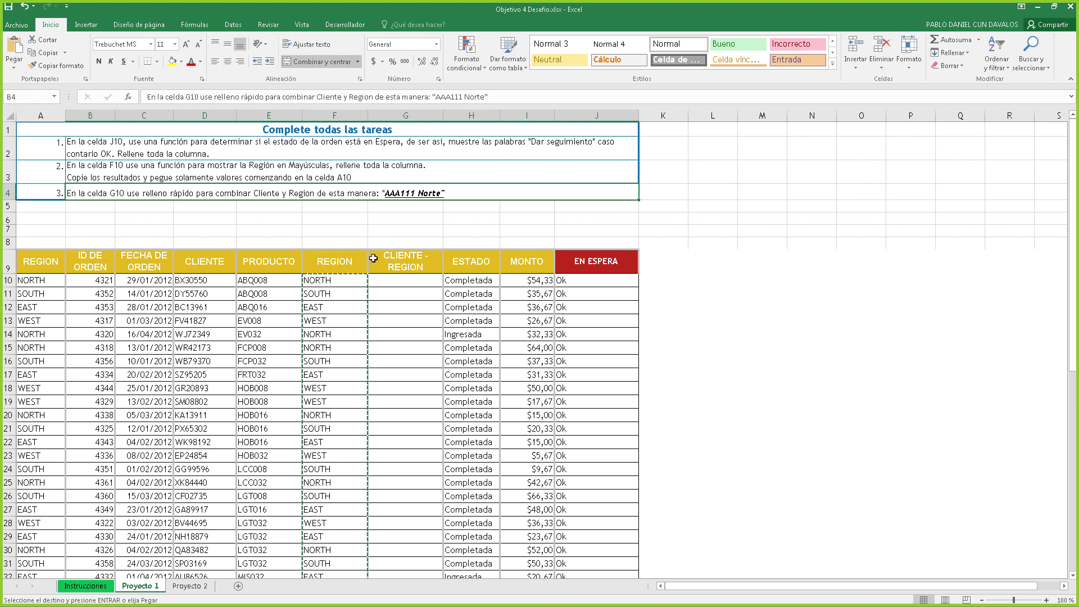
{"action": "left_click", "coordinate": [402, 279]}
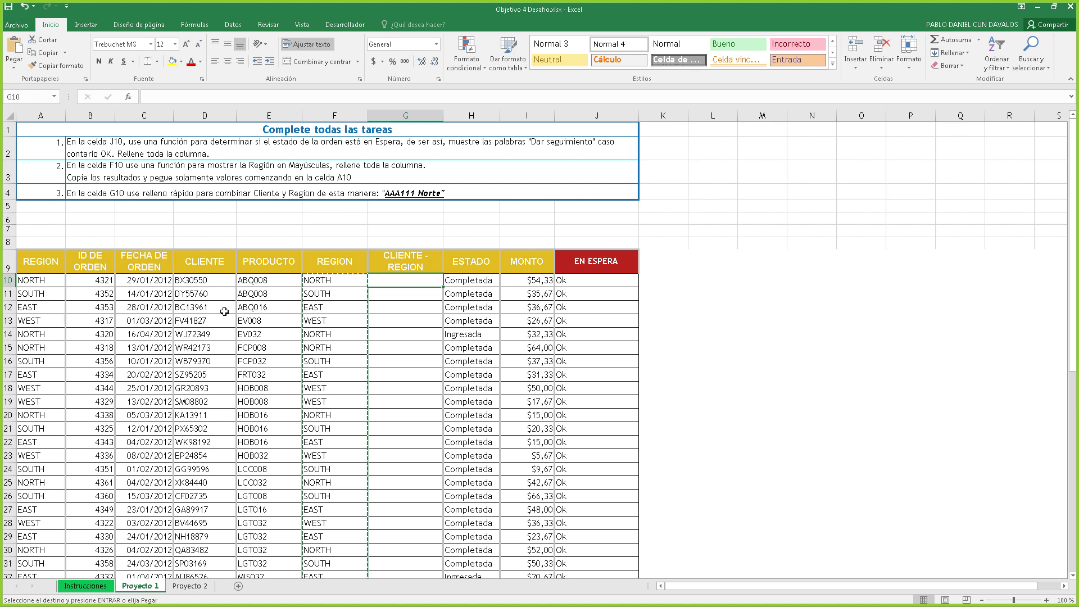
{"action": "type", "text": "BX30550 North"}
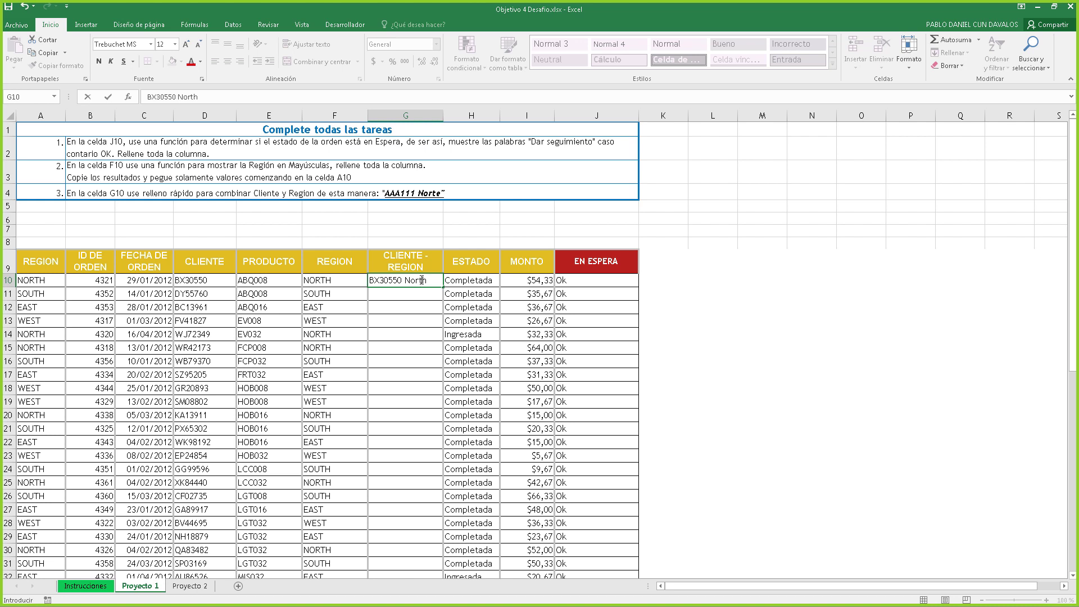
{"action": "key", "text": "Return"}
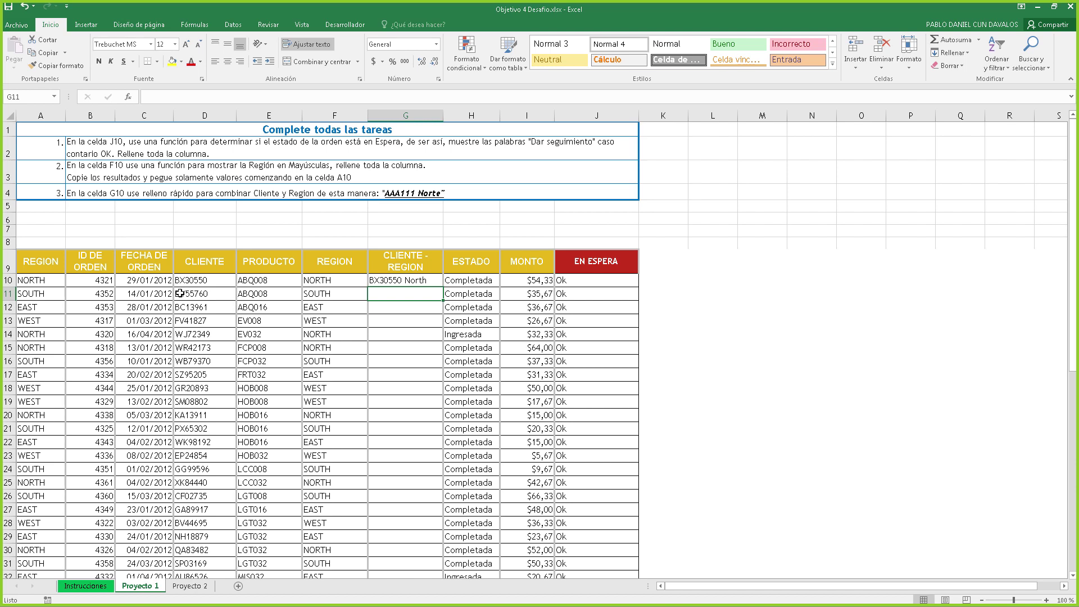
{"action": "type", "text": "DY55760 South"}
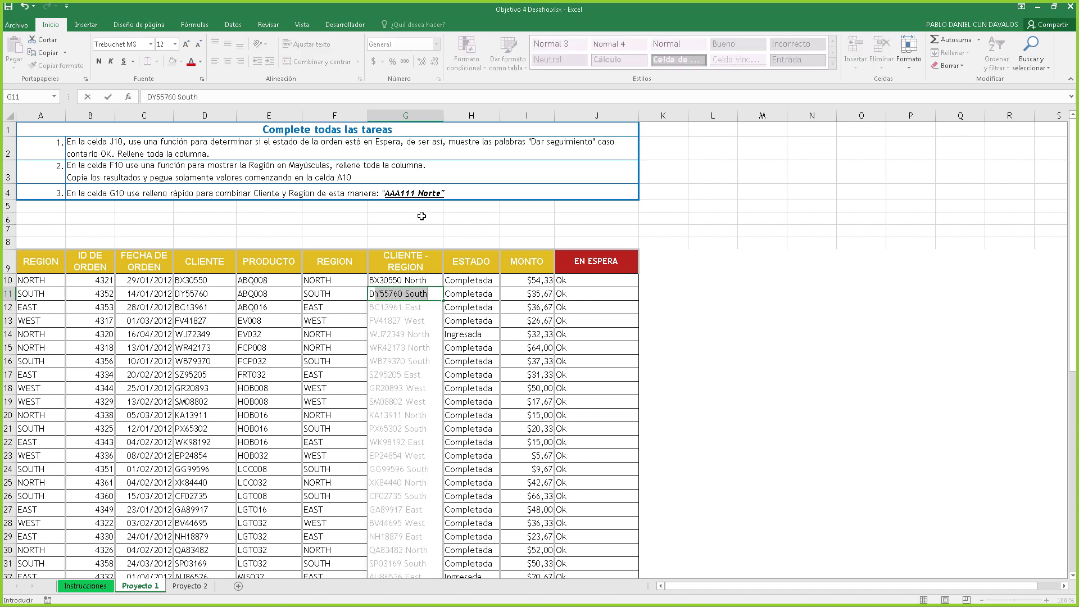
{"action": "scroll", "coordinate": [405, 311], "scroll_direction": "down", "scroll_amount": 3}
{"action": "scroll", "coordinate": [409, 337], "scroll_direction": "up", "scroll_amount": 1}
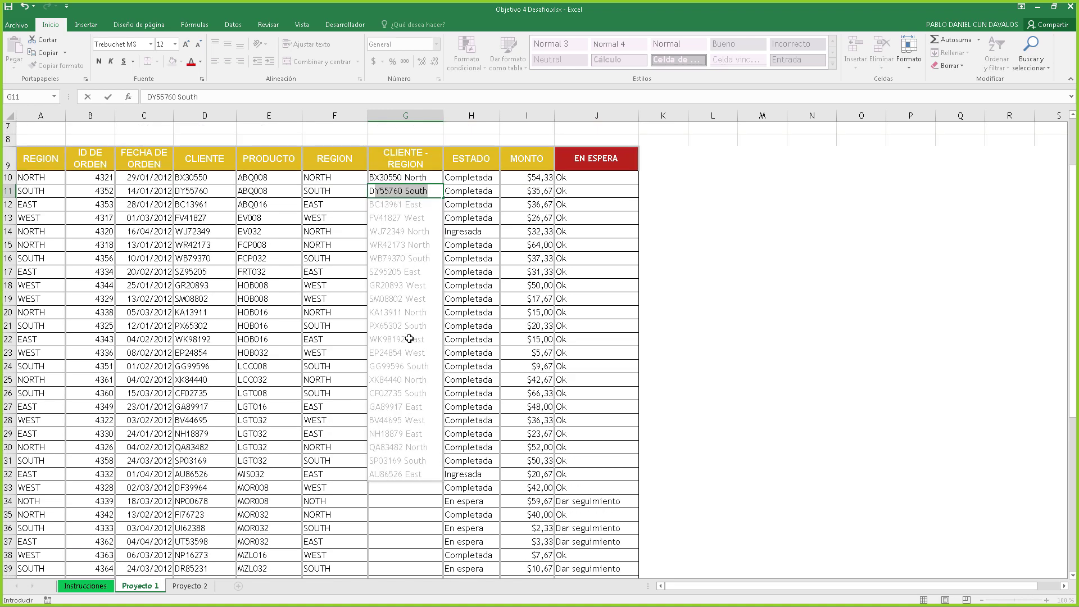
{"action": "key", "text": "Return"}
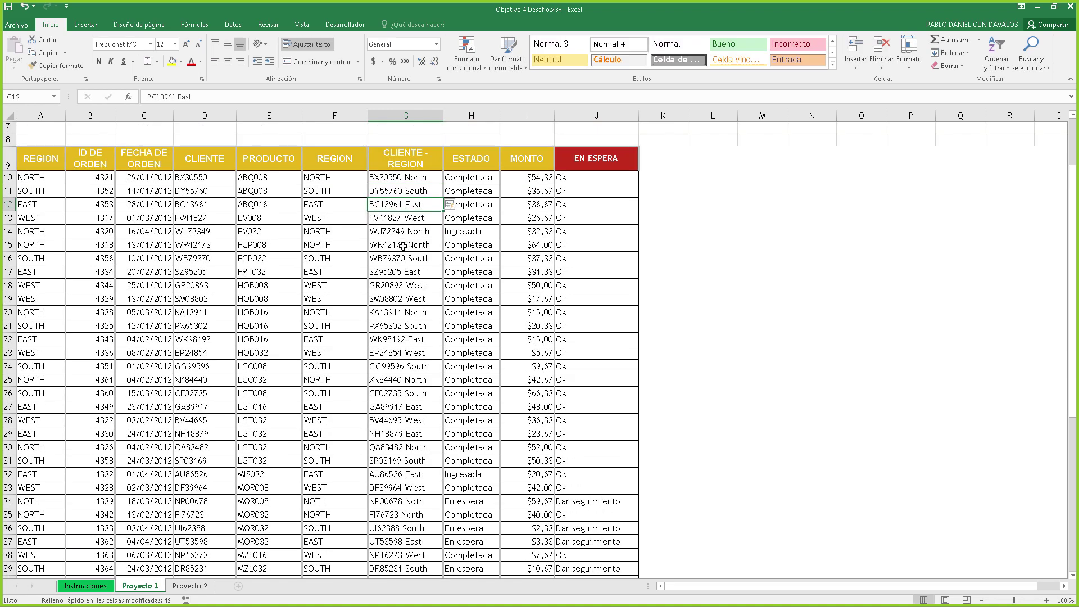
{"action": "scroll", "coordinate": [404, 246], "scroll_direction": "down", "scroll_amount": 11}
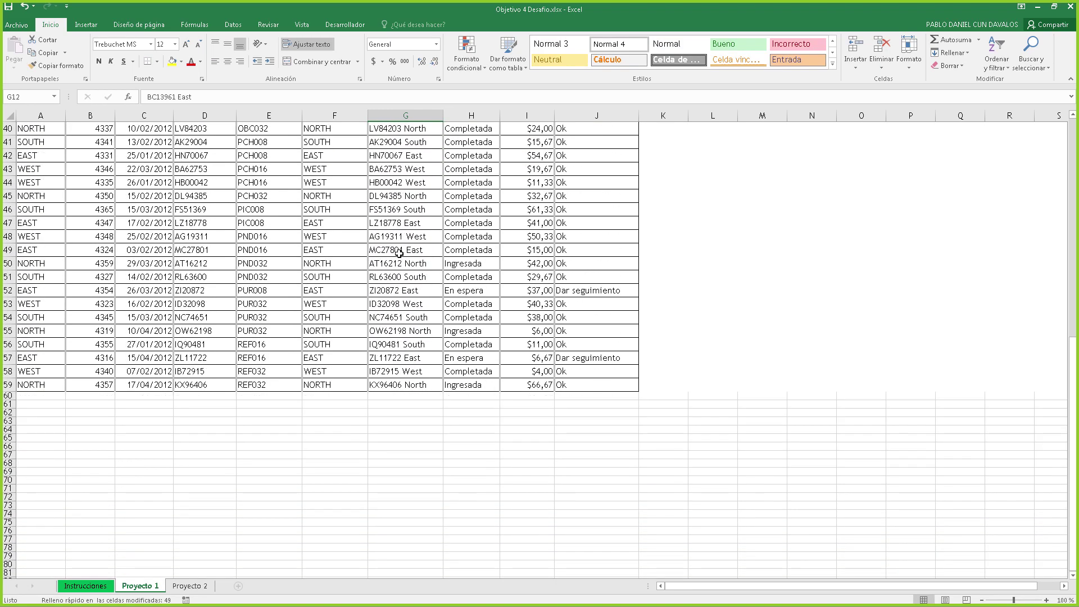
{"action": "scroll", "coordinate": [399, 252], "scroll_direction": "up", "scroll_amount": 13}
{"action": "left_click", "coordinate": [396, 281]}
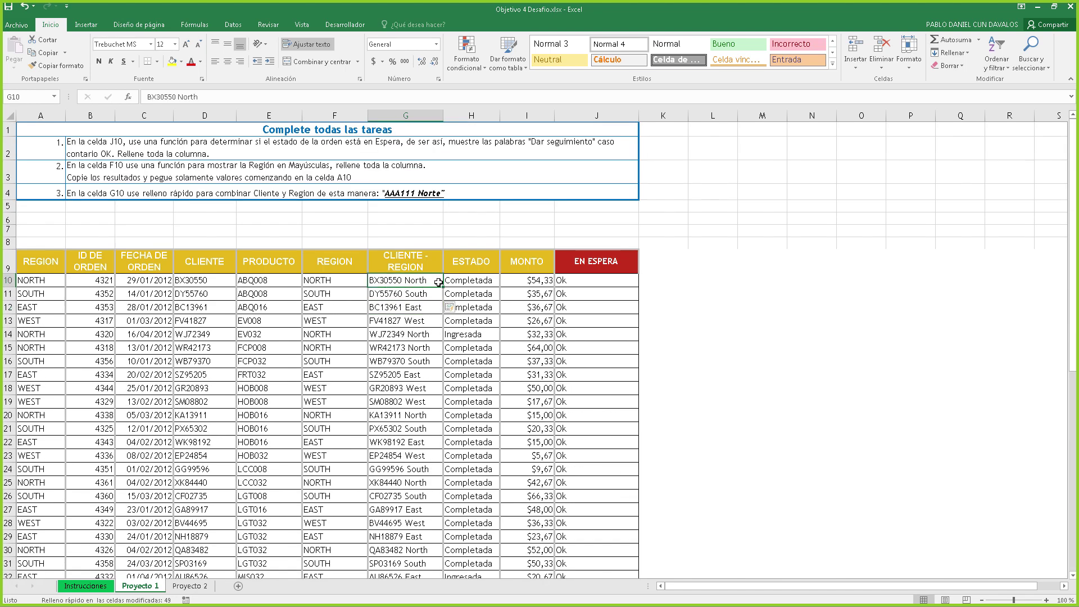
{"action": "left_click", "coordinate": [173, 192]}
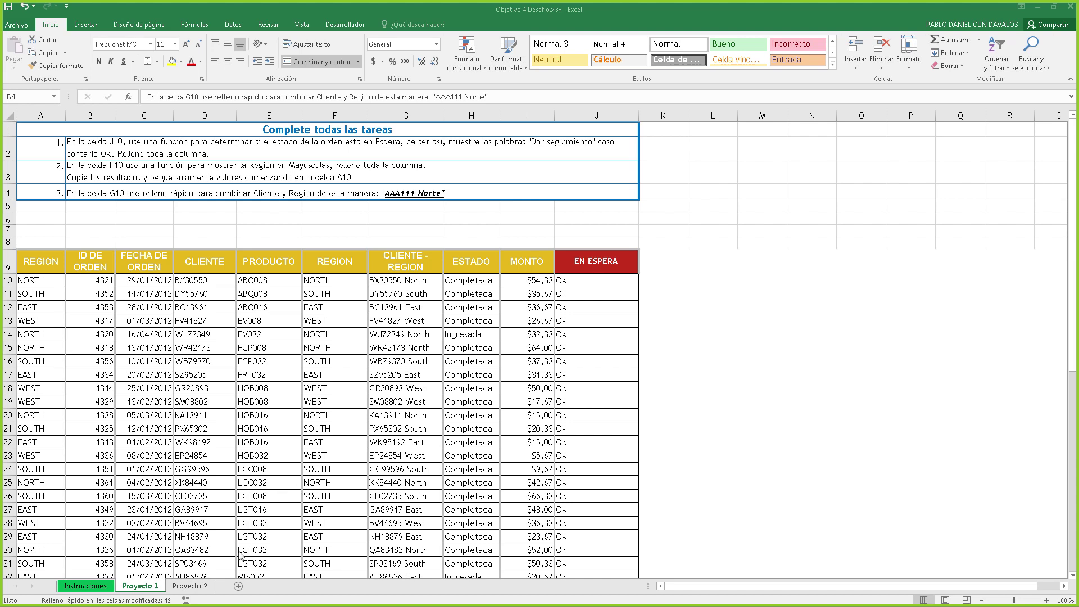
Switch to the Proyecto 2 sheet and enter =PROMEDIO(K11:K111) in cell E8 to average all employees' hourly rates.
{"action": "left_click", "coordinate": [190, 586]}
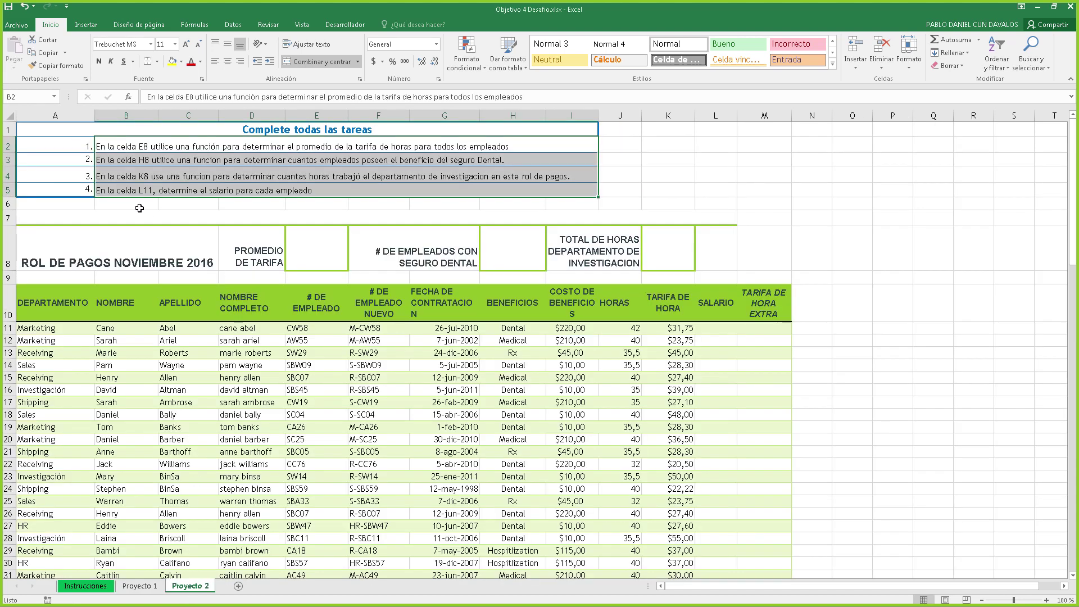
{"action": "left_click", "coordinate": [153, 150]}
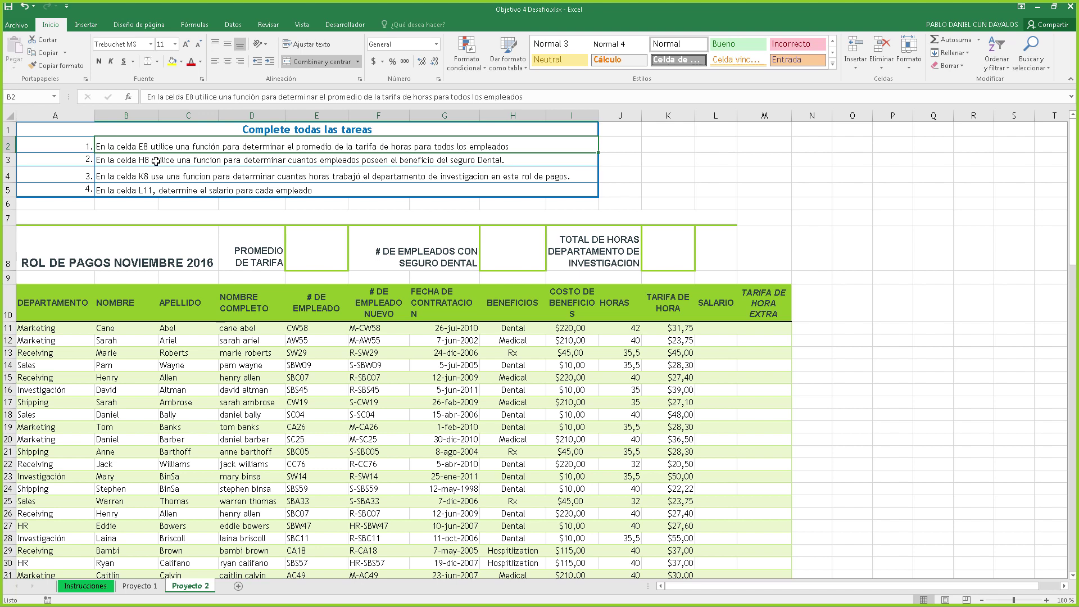
{"action": "left_click", "coordinate": [297, 241]}
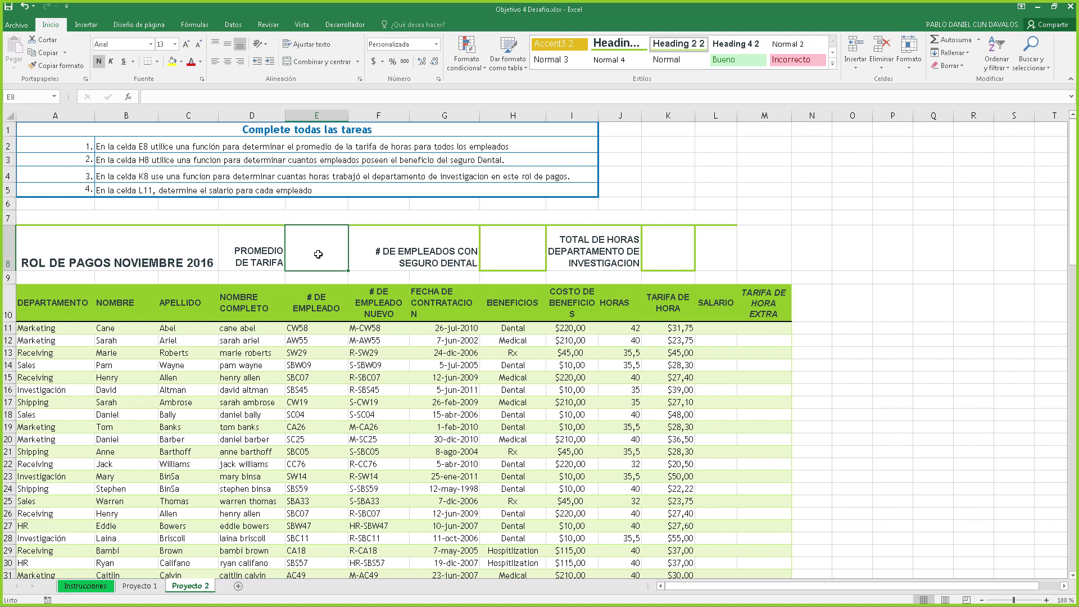
{"action": "type", "text": "=pr"}
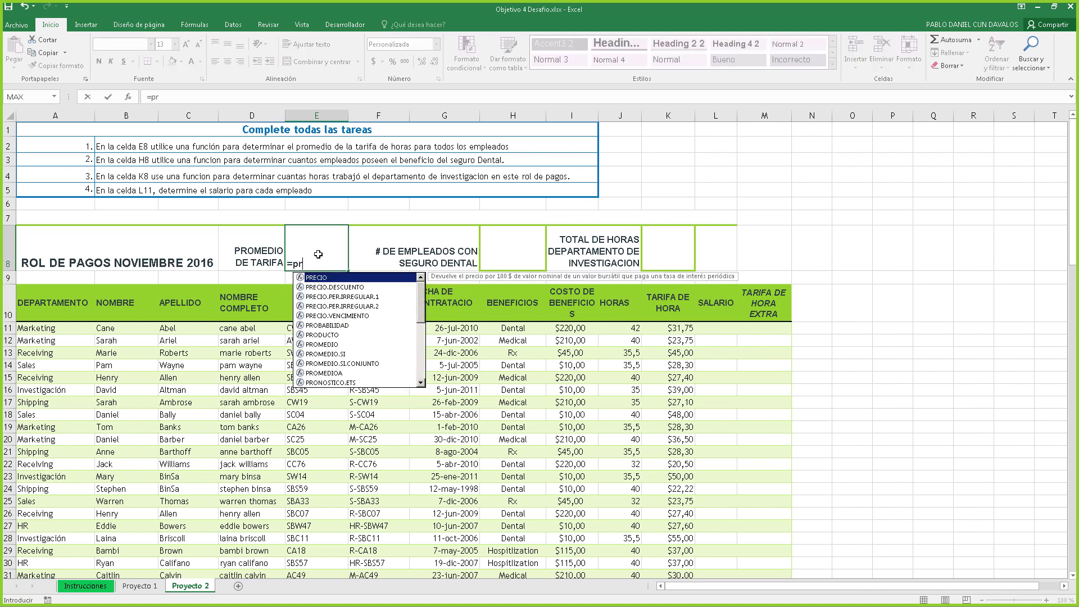
{"action": "type", "text": "om"}
{"action": "key", "text": "Tab"}
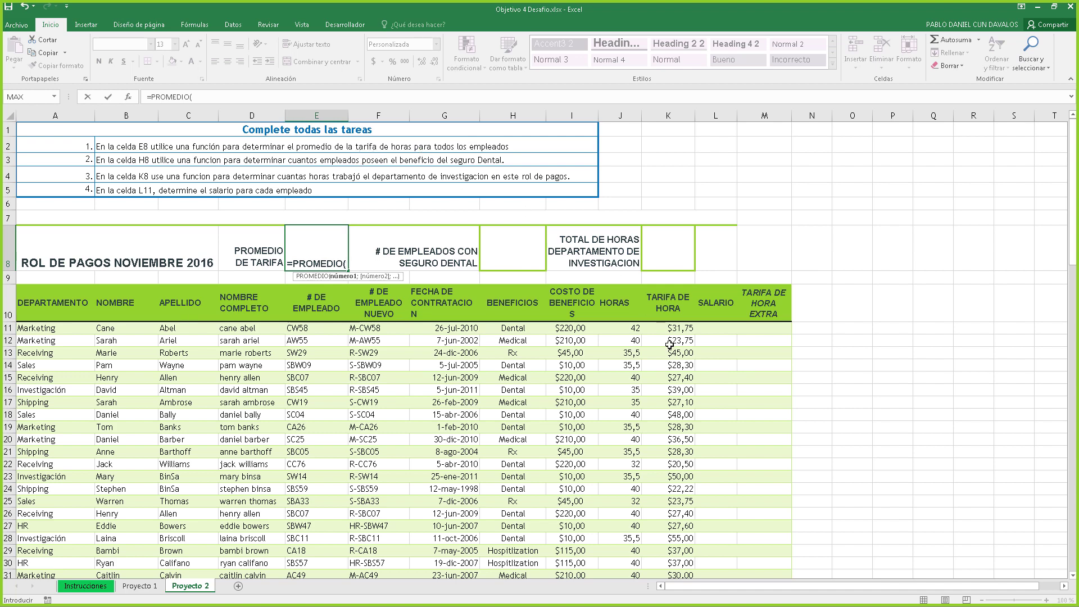
{"action": "left_click", "coordinate": [677, 328]}
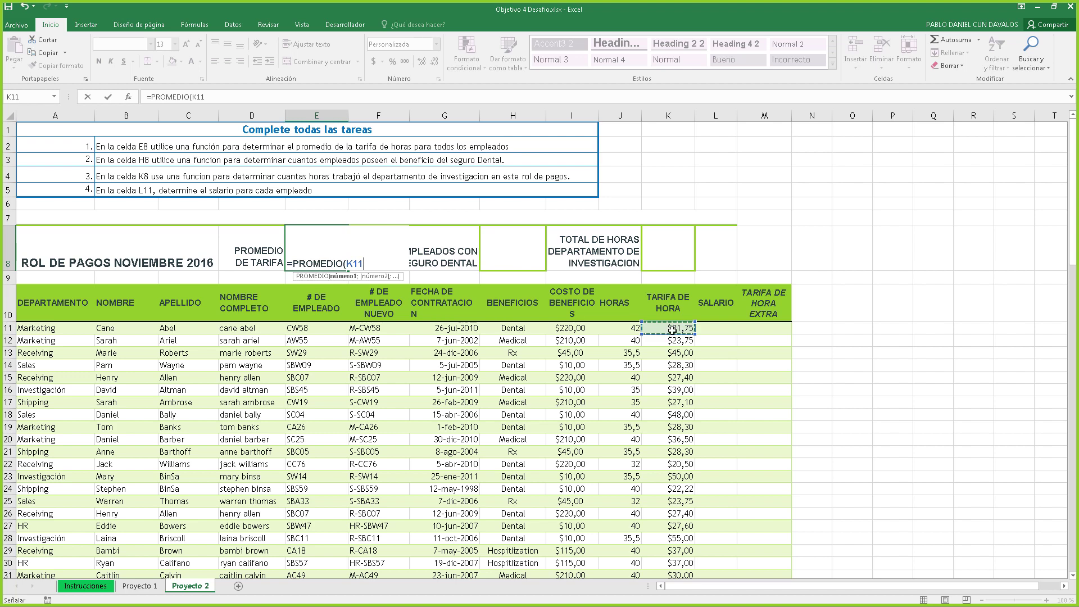
{"action": "key", "text": "ctrl+shift+Down"}
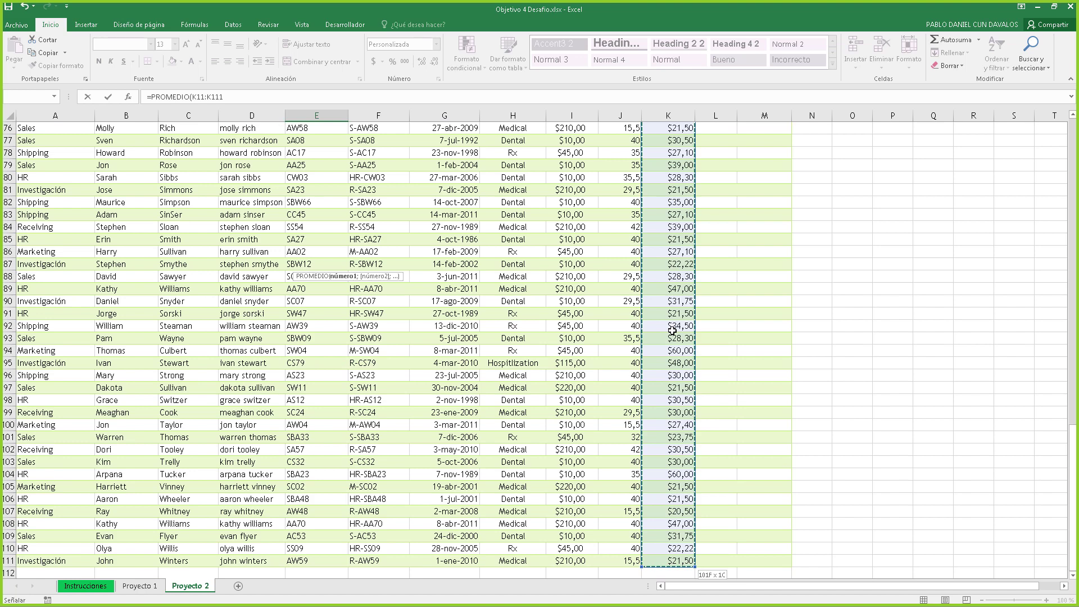
{"action": "key", "text": "Return"}
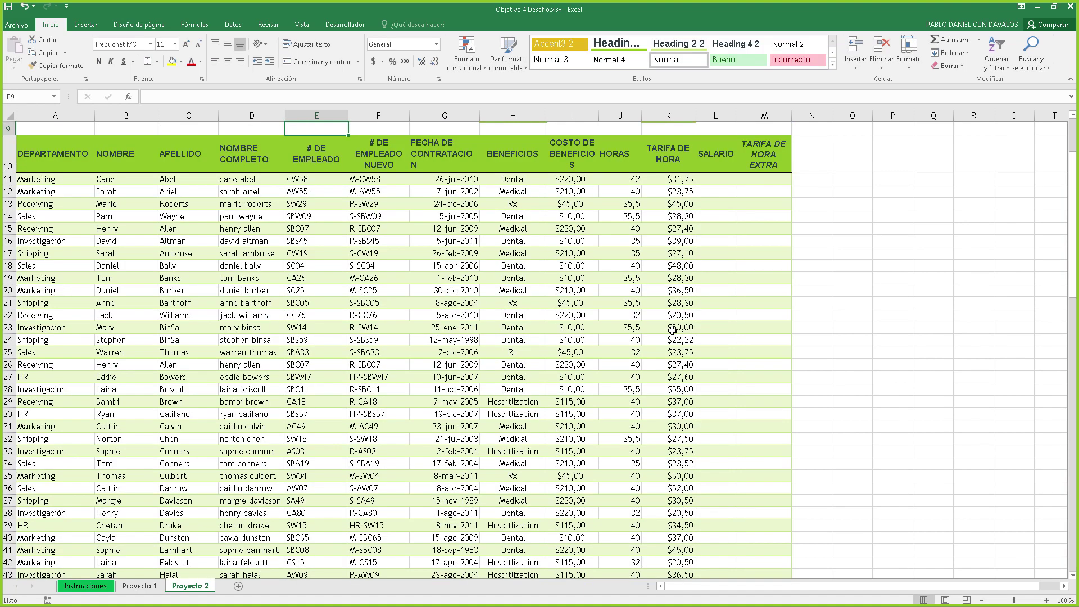
{"action": "scroll", "coordinate": [672, 330], "scroll_direction": "up", "scroll_amount": 3}
{"action": "left_click", "coordinate": [320, 243]}
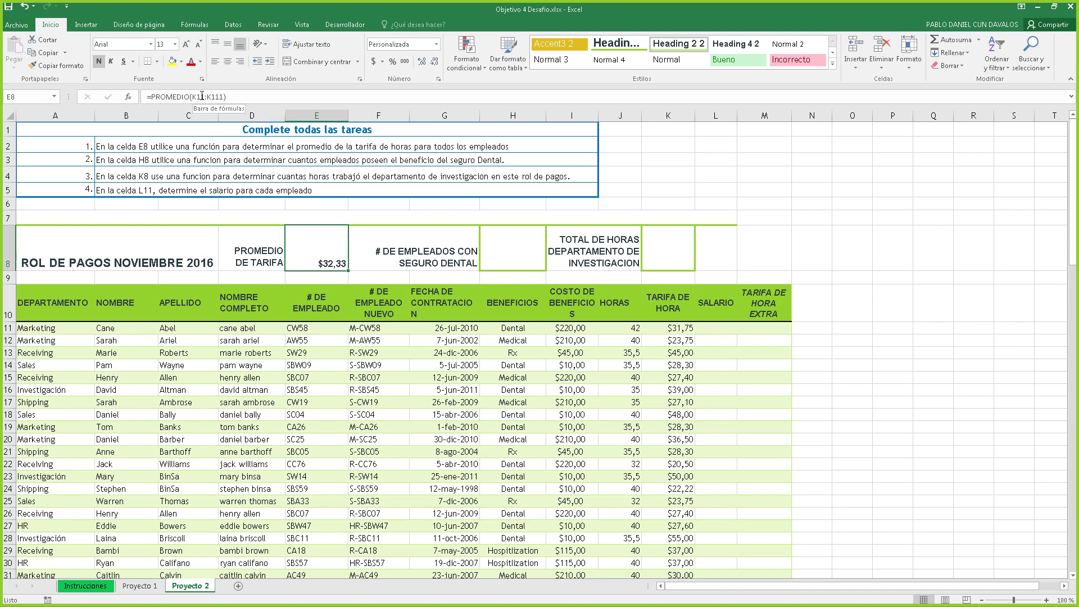
Review the range used by the average formula in cell E8 and reread task 2 about dental insurance in H8.
{"action": "left_click", "coordinate": [232, 97]}
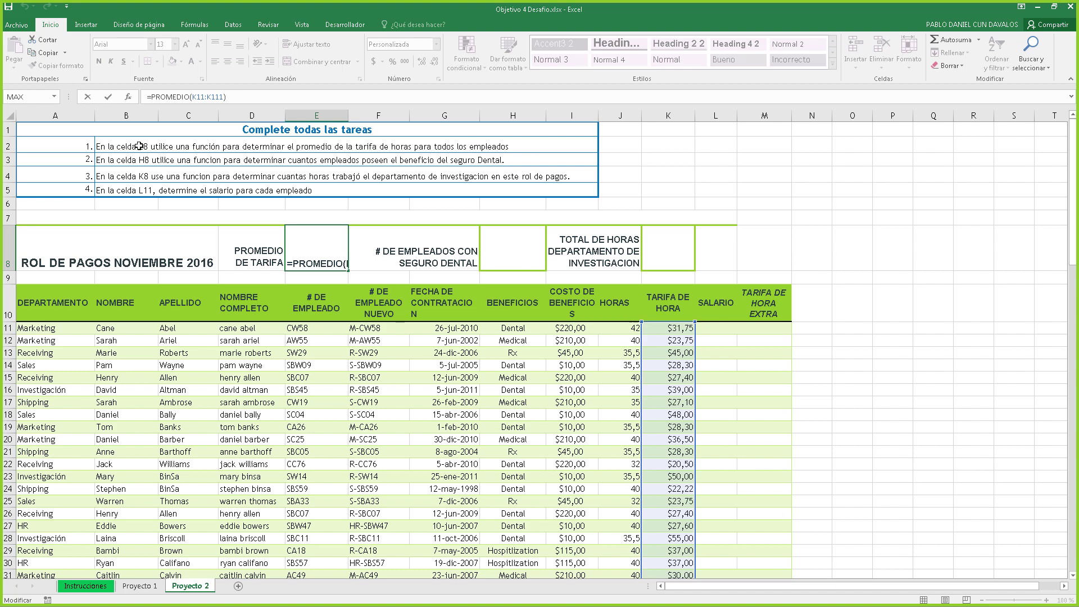
{"action": "left_click", "coordinate": [109, 96]}
{"action": "left_click", "coordinate": [299, 161]}
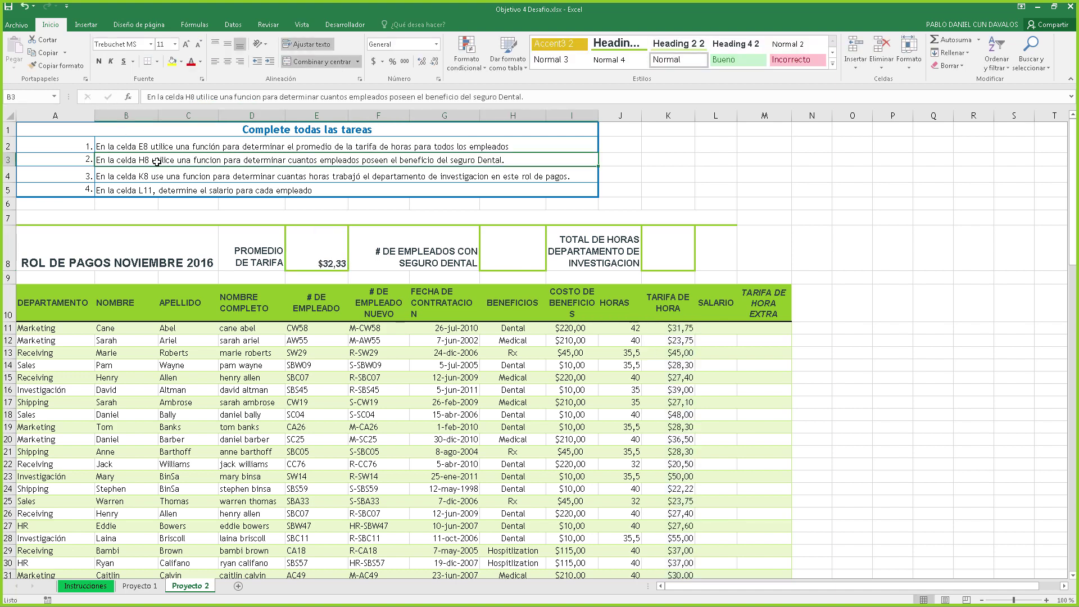
{"action": "left_click", "coordinate": [509, 252]}
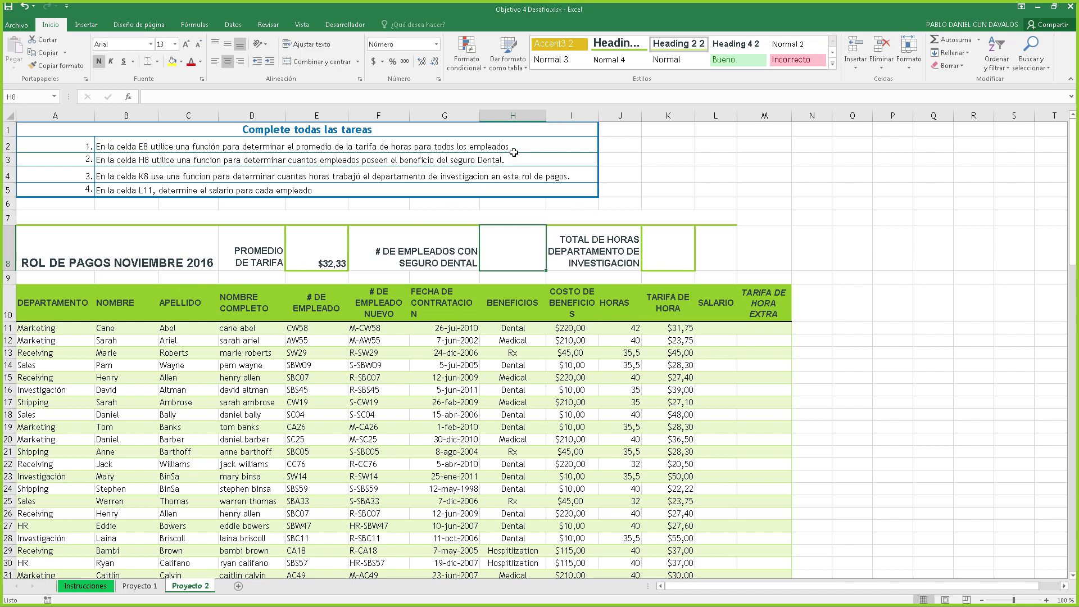
Examine the BENEFICIOS column entries from row 11 down to row 42 to see which benefit types employees have.
{"action": "left_click", "coordinate": [515, 115]}
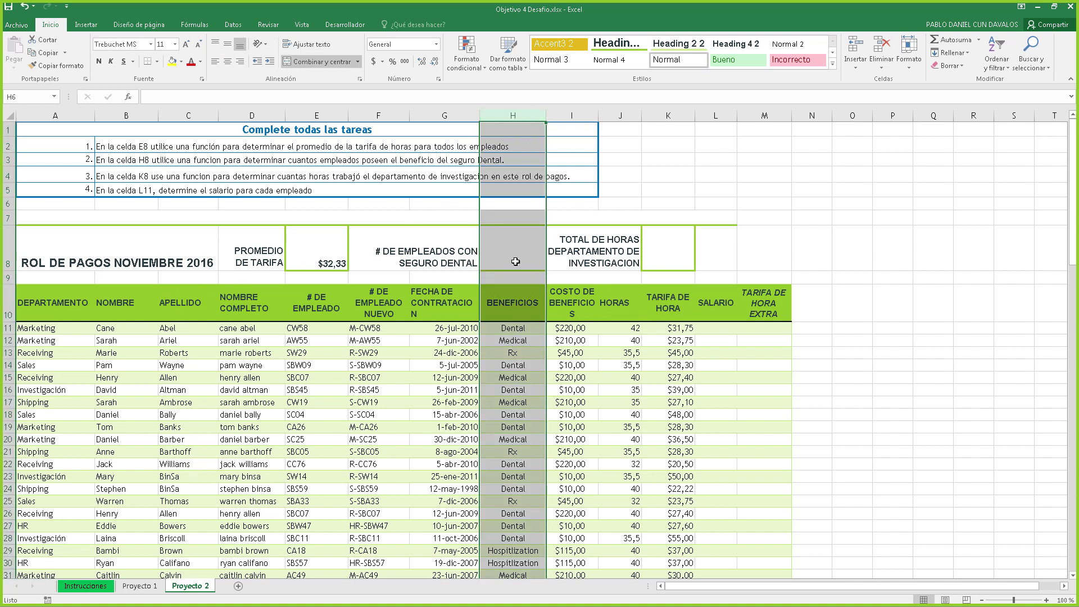
{"action": "left_click", "coordinate": [511, 330]}
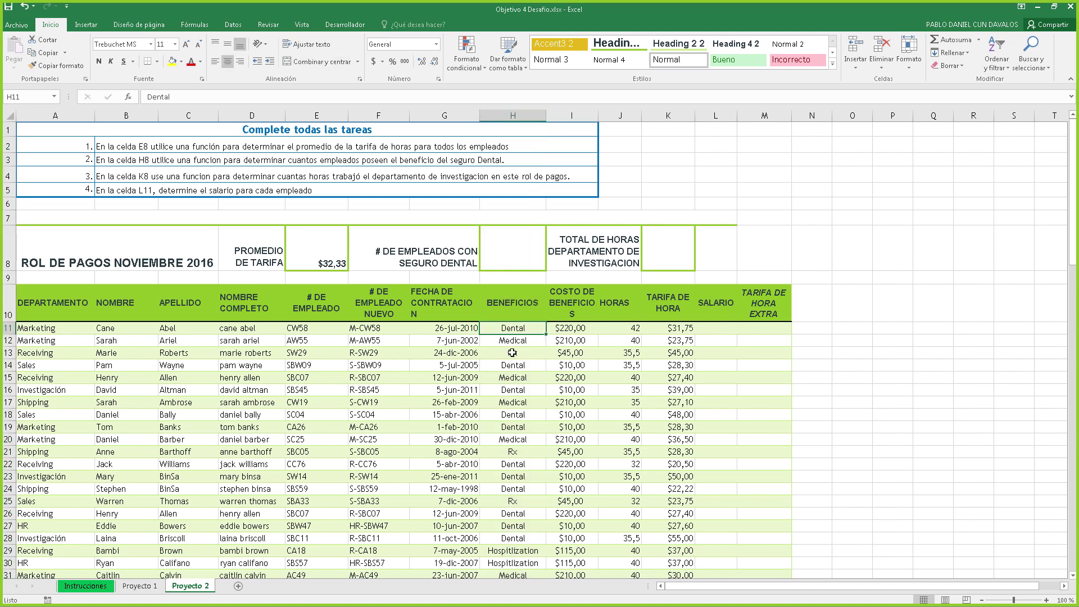
{"action": "left_click", "coordinate": [512, 352]}
{"action": "left_click", "coordinate": [517, 403]}
{"action": "left_click", "coordinate": [513, 451]}
{"action": "scroll", "coordinate": [512, 497], "scroll_direction": "down", "scroll_amount": 4}
{"action": "left_click", "coordinate": [508, 388]}
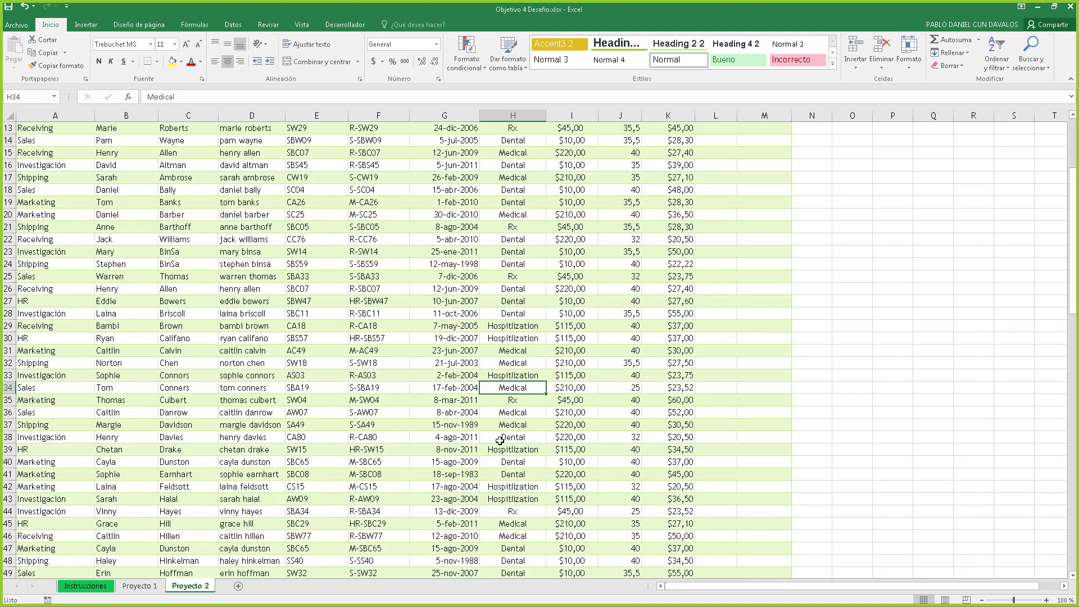
{"action": "left_click", "coordinate": [498, 487]}
{"action": "left_click", "coordinate": [510, 438]}
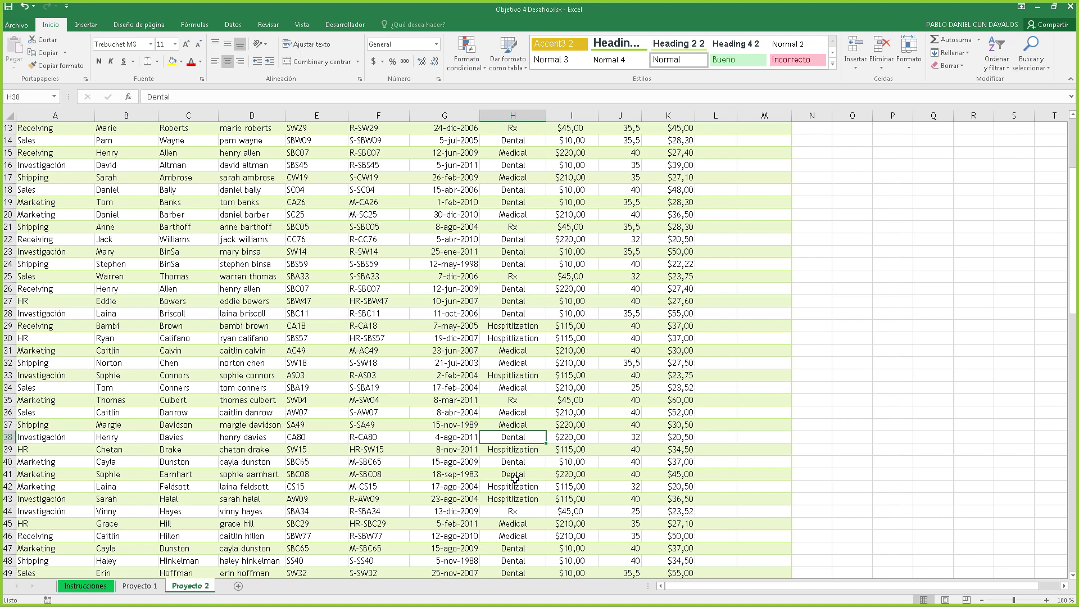
{"action": "left_click", "coordinate": [513, 465]}
{"action": "left_click", "coordinate": [514, 485]}
{"action": "scroll", "coordinate": [534, 383], "scroll_direction": "up", "scroll_amount": 4}
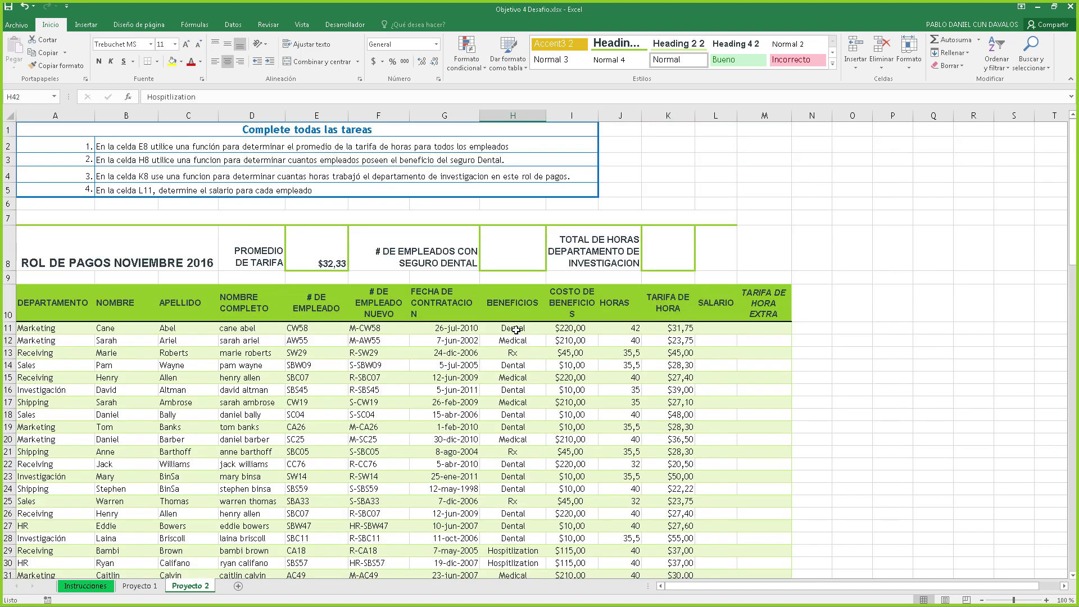
{"action": "left_click", "coordinate": [516, 328]}
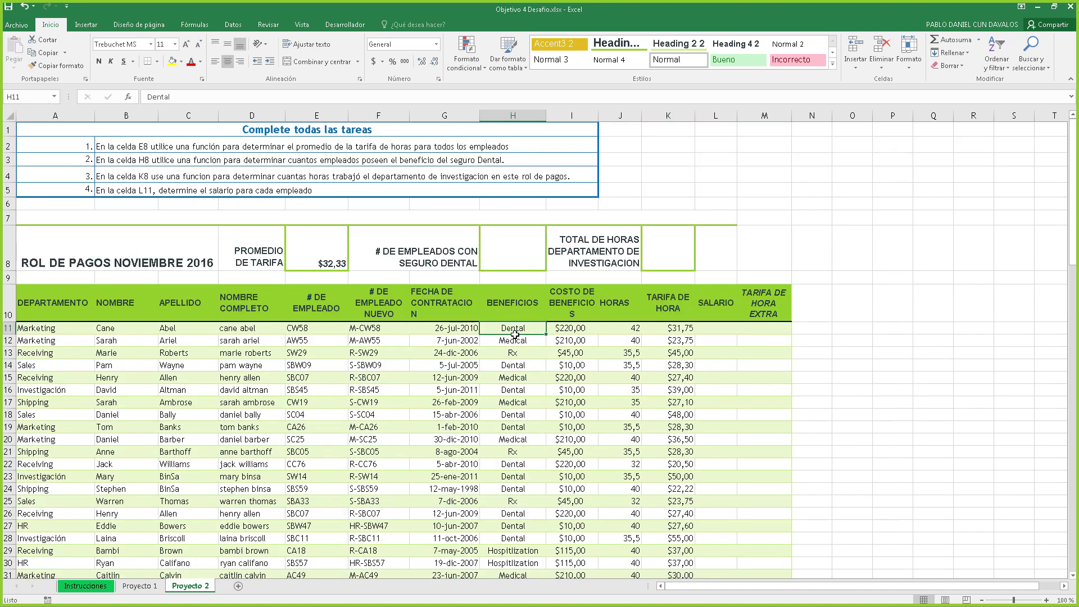
{"action": "left_click", "coordinate": [513, 365]}
{"action": "left_click", "coordinate": [516, 416]}
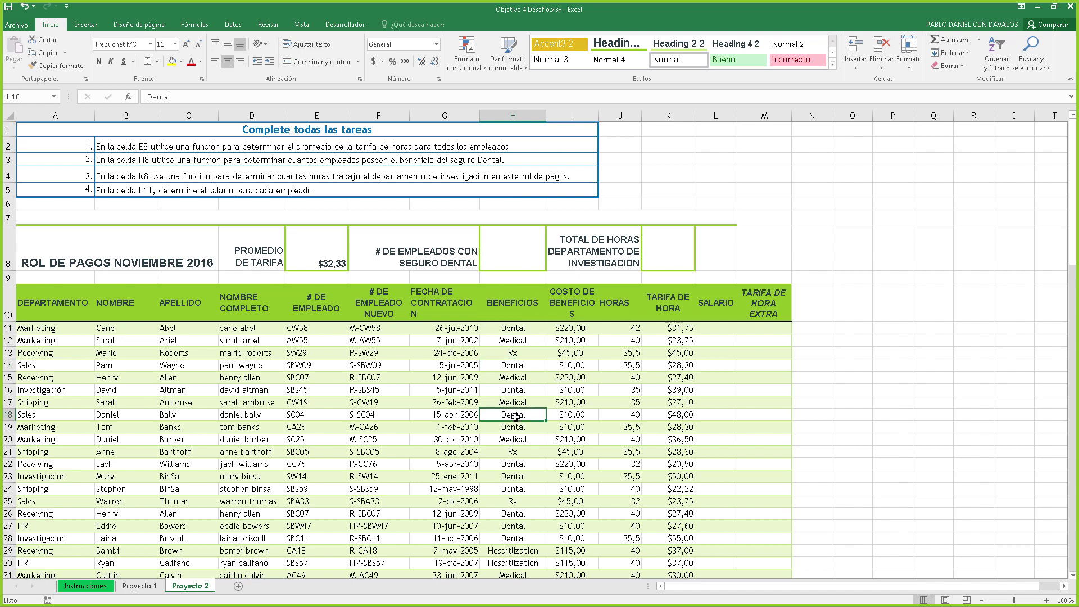
Begin a CONTAR.SI formula in cell H8 for the number of employees with dental insurance.
{"action": "left_click", "coordinate": [498, 253]}
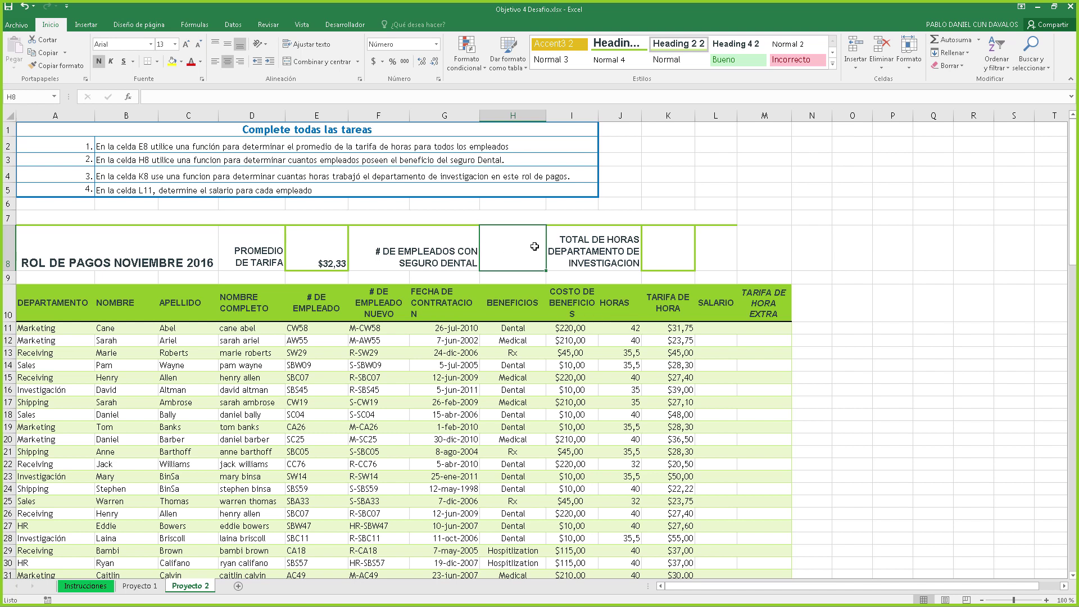
{"action": "type", "text": "=con"}
{"action": "key", "text": "Left"}
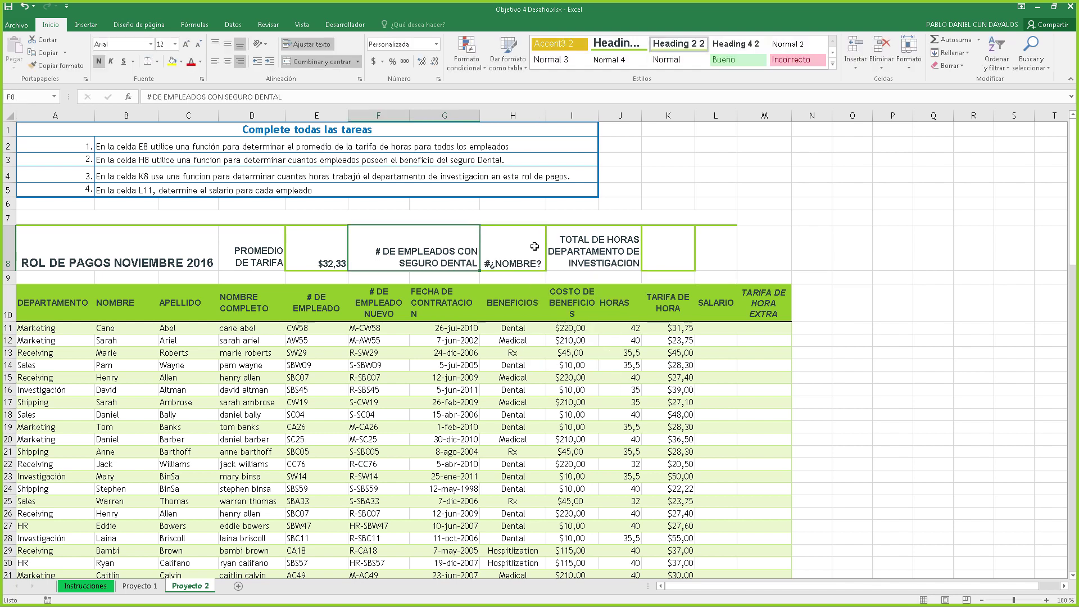
{"action": "left_click", "coordinate": [535, 246]}
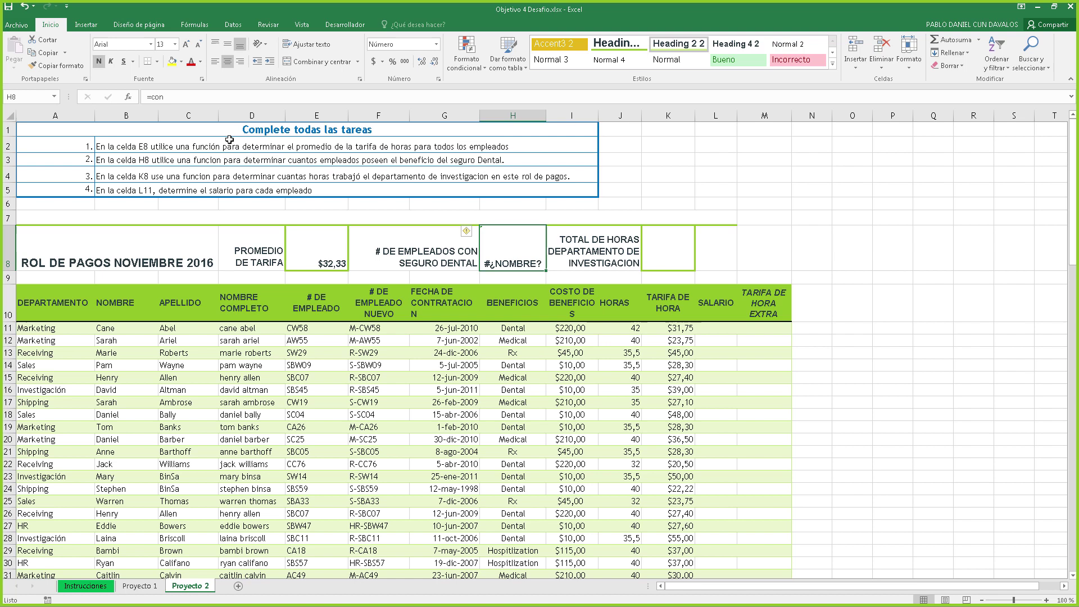
{"action": "left_click", "coordinate": [189, 98]}
{"action": "type", "text": "tar"}
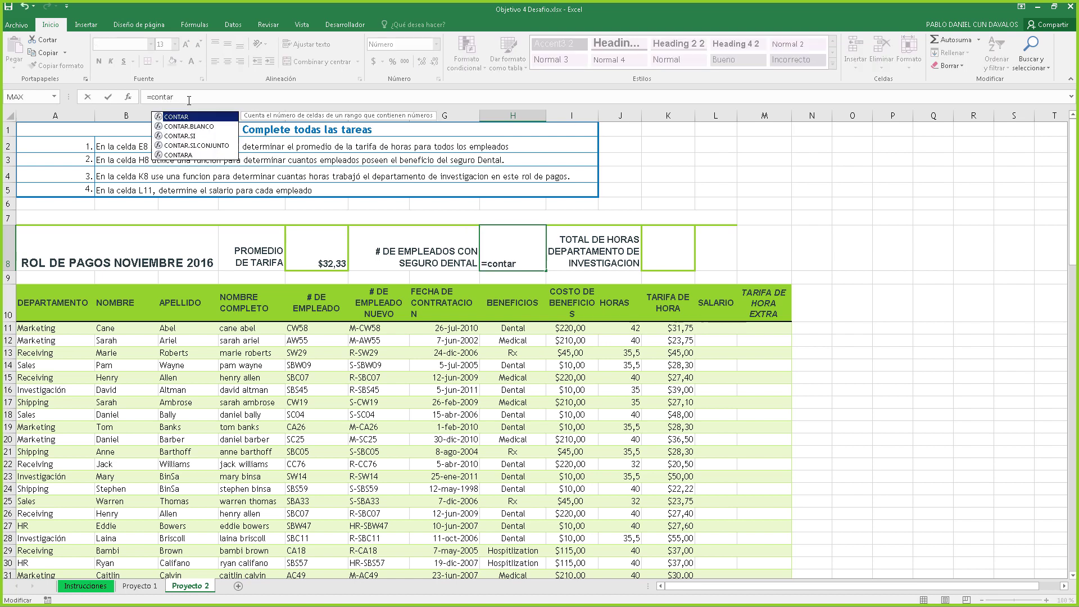
{"action": "key", "text": "Down"}
{"action": "key", "text": "Down"}
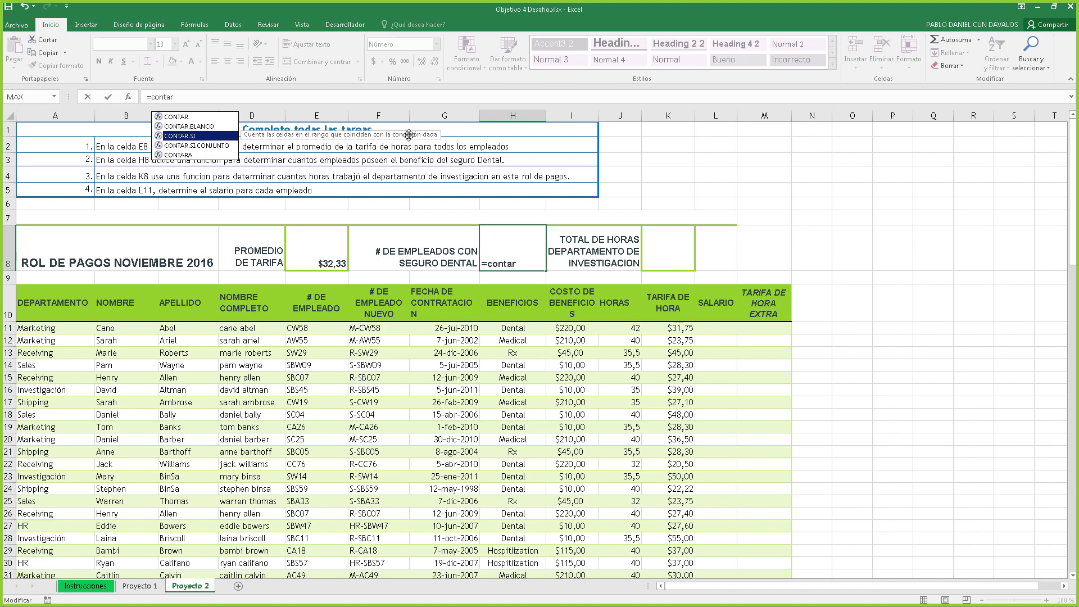
{"action": "key", "text": "Tab"}
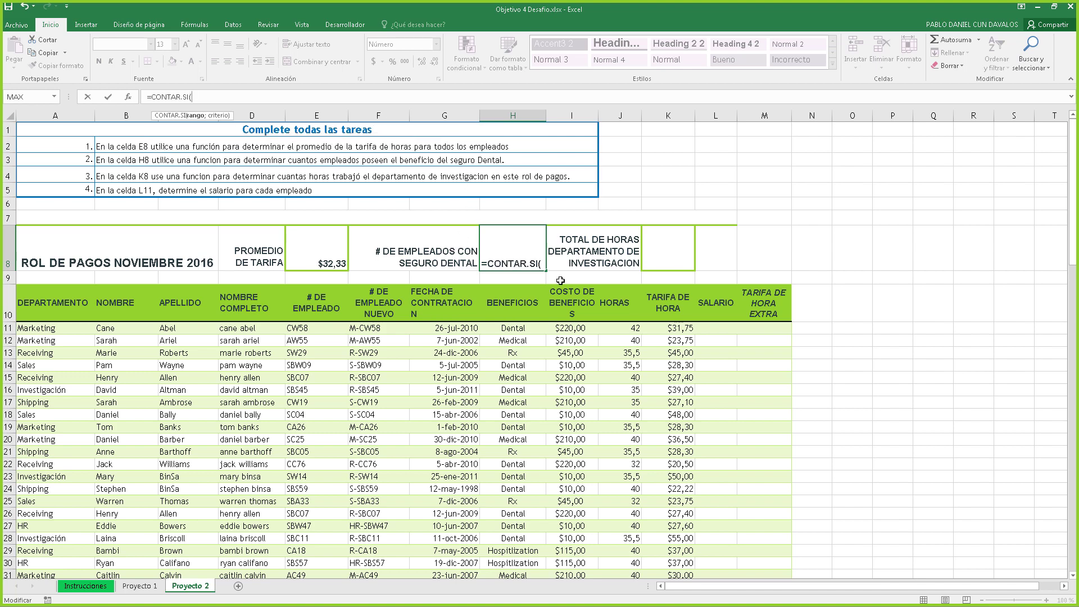
Complete the H8 formula as =CONTAR.SI(H11:H111;"Dental") to count employees with the dental benefit.
{"action": "left_click", "coordinate": [522, 331]}
{"action": "key", "text": "ctrl+shift+Down"}
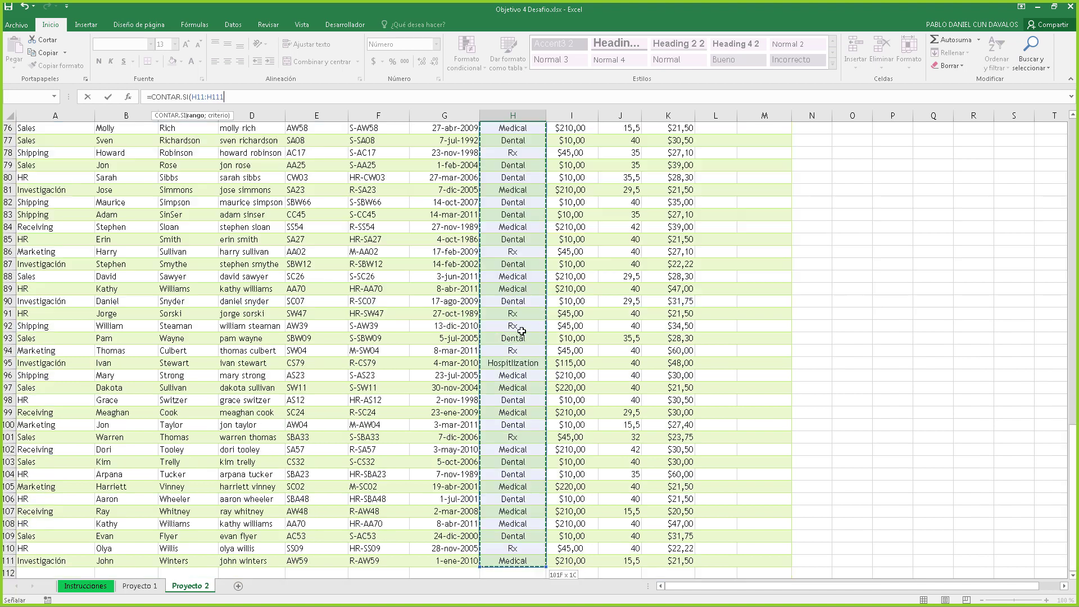
{"action": "left_click", "coordinate": [226, 94]}
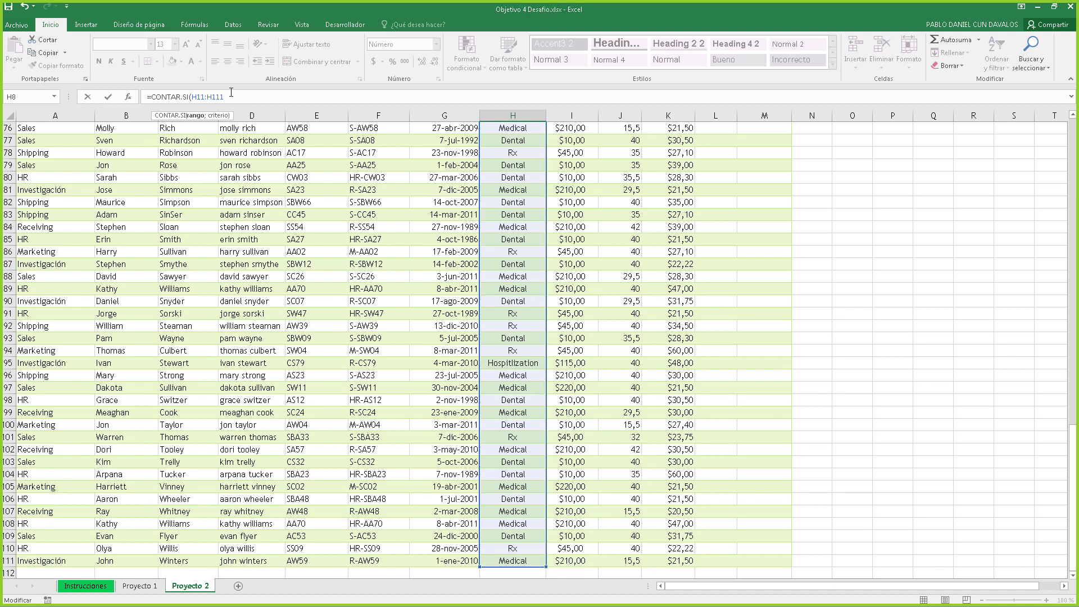
{"action": "type", "text": ";\"Dental"}
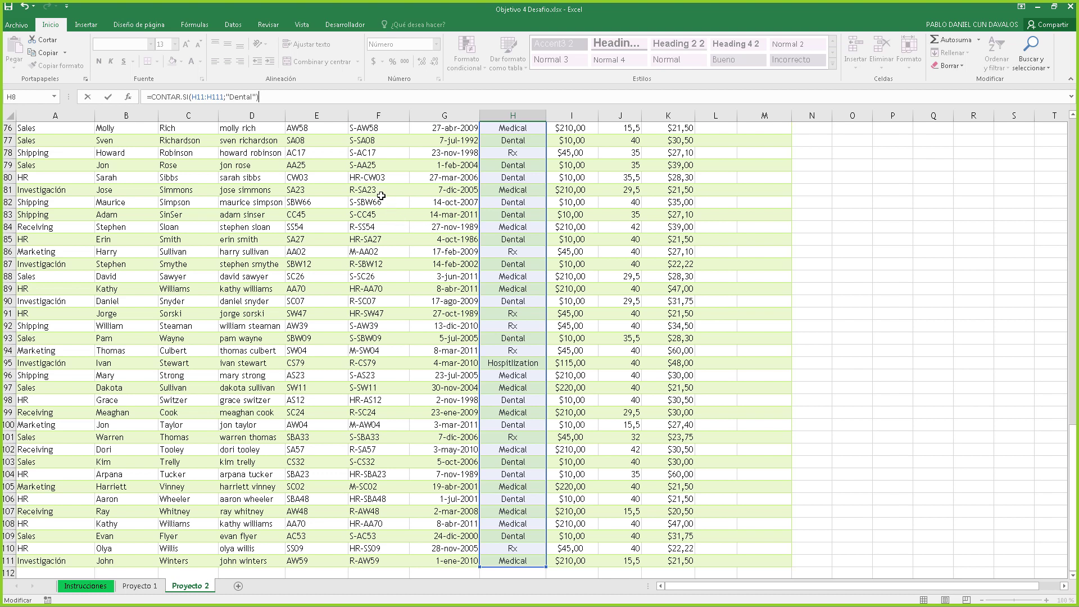
{"action": "key", "text": "ctrl+Return"}
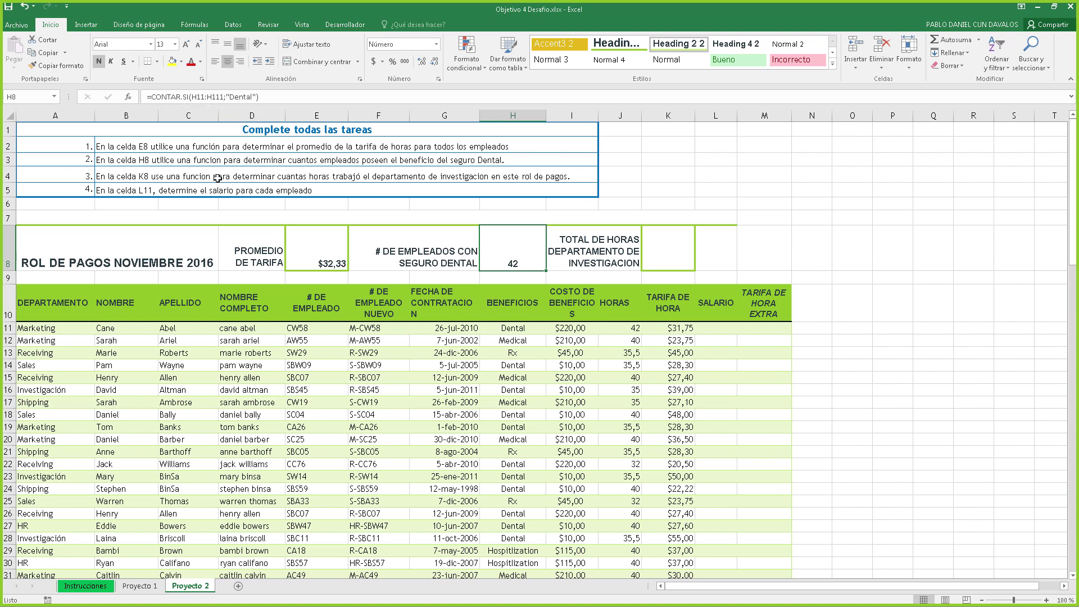
Read task 3 and begin a SUMAR.SI formula in cell K8 with departments A11:A111 as the criteria range.
{"action": "left_click", "coordinate": [200, 174]}
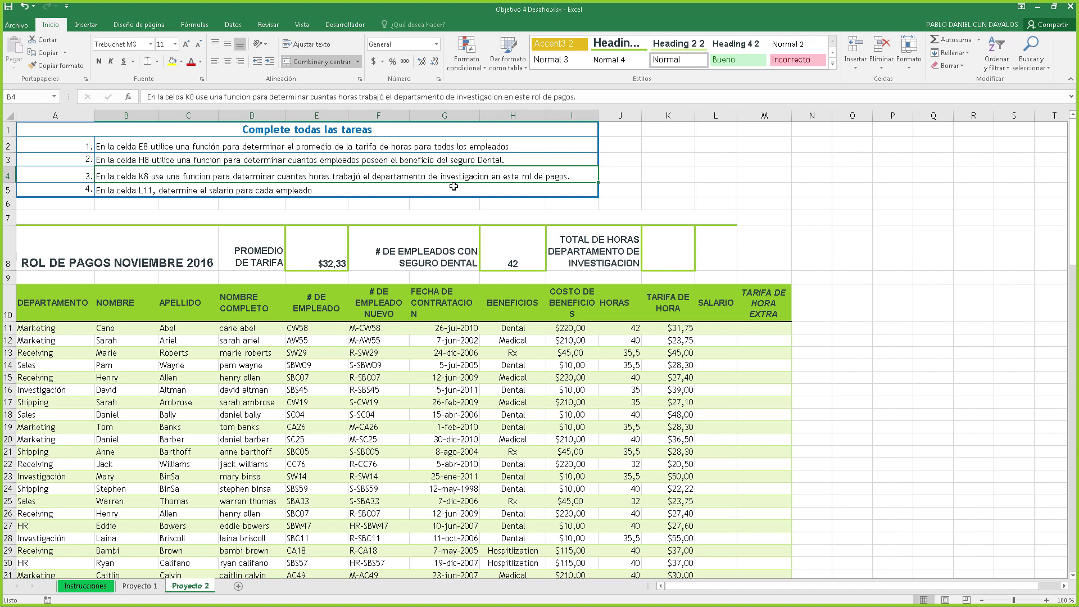
{"action": "left_click", "coordinate": [659, 255]}
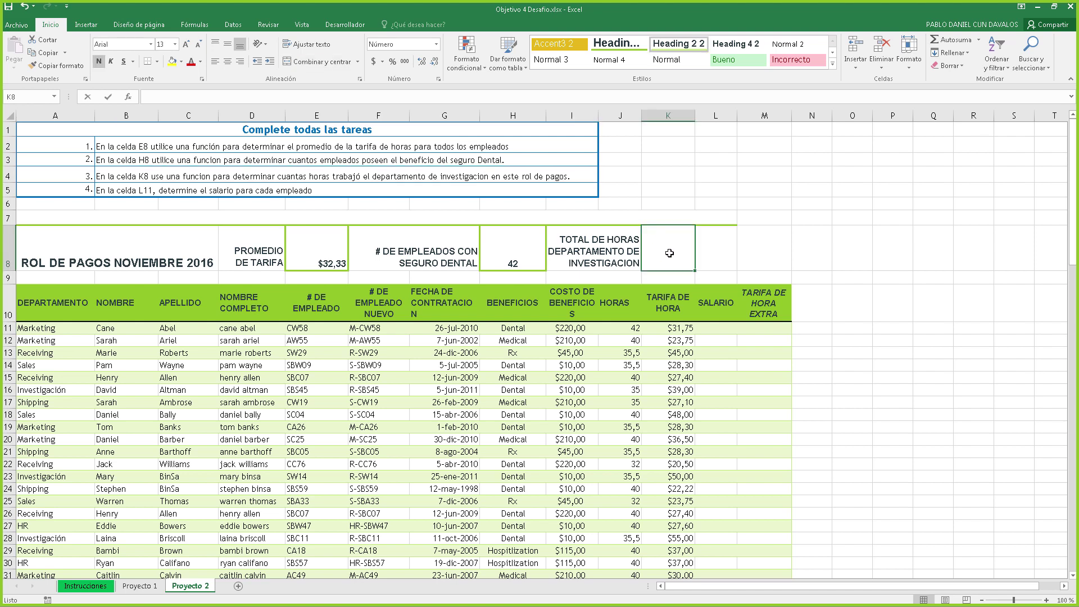
{"action": "type", "text": "=sumar"}
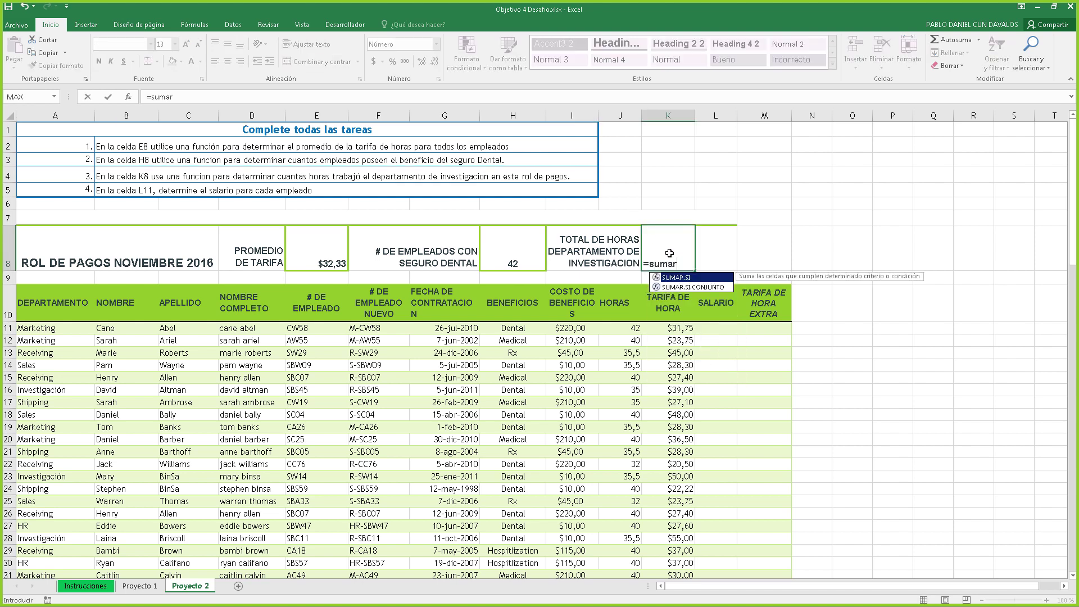
{"action": "key", "text": "Tab"}
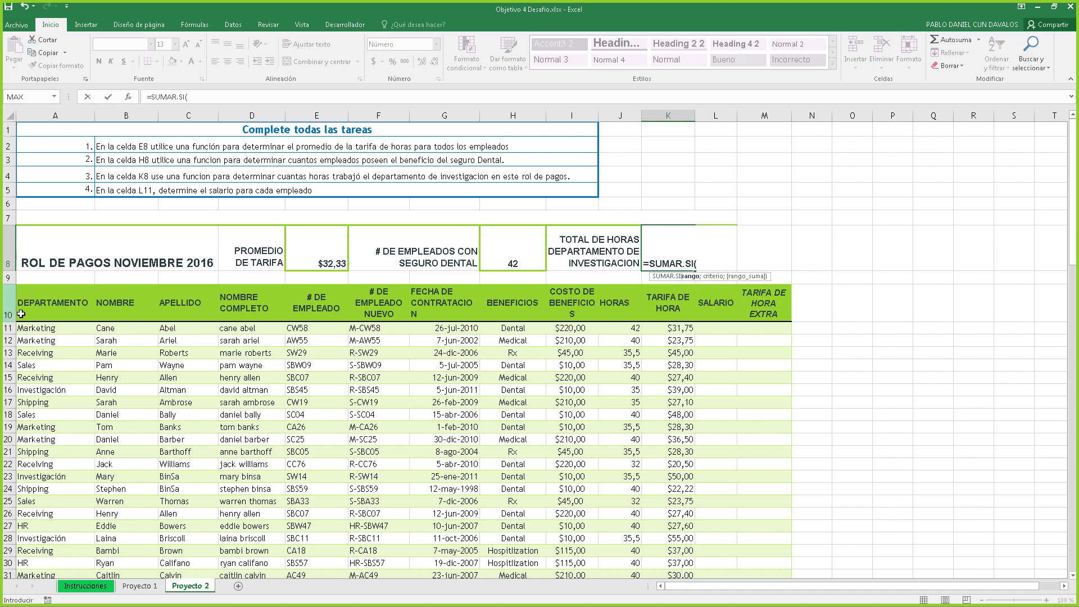
{"action": "left_click", "coordinate": [37, 327]}
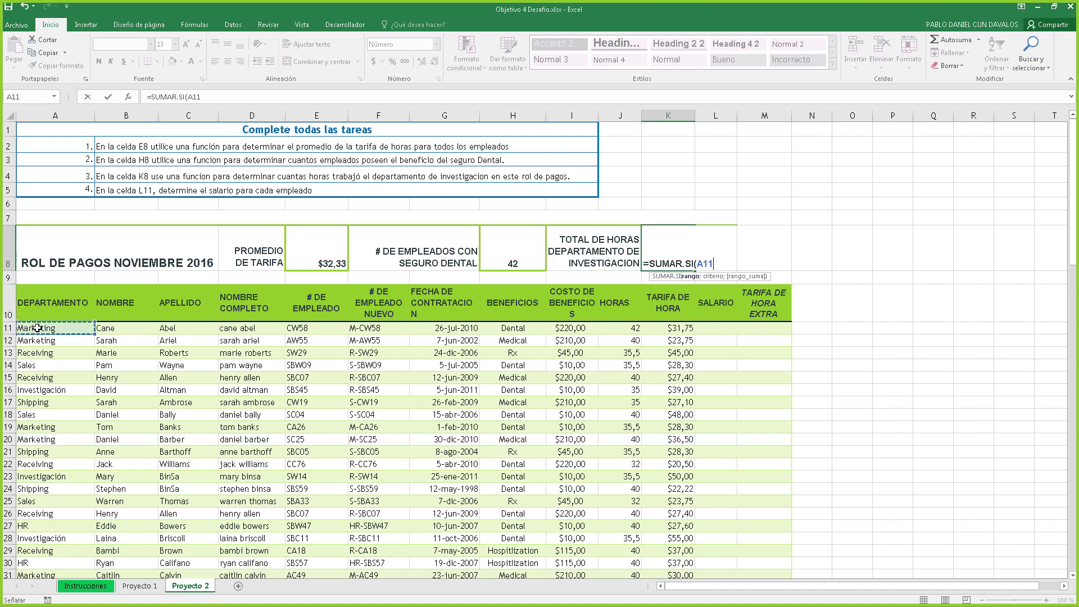
{"action": "key", "text": "ctrl+shift+Down"}
{"action": "scroll", "coordinate": [327, 199], "scroll_direction": "up", "scroll_amount": 13}
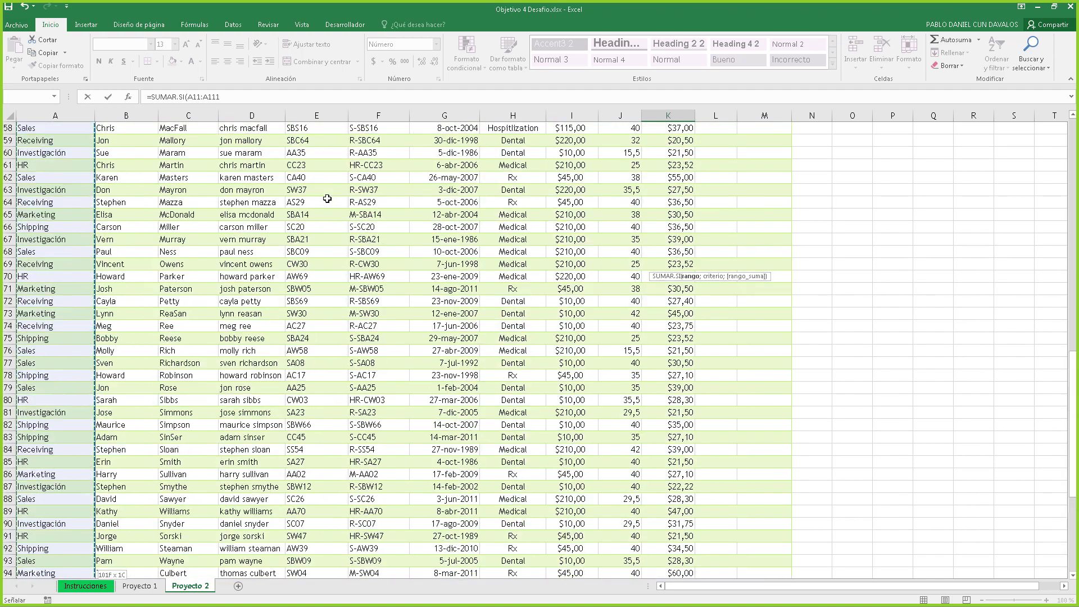
{"action": "scroll", "coordinate": [327, 199], "scroll_direction": "up", "scroll_amount": 12}
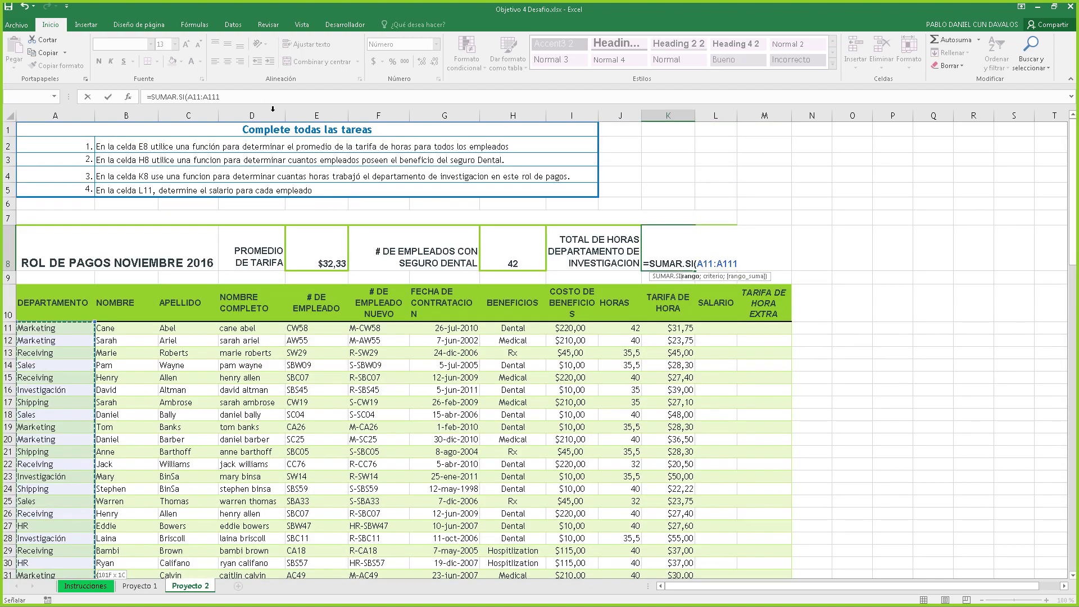
Complete the K8 formula as =SUMAR.SI(A11:A111;"Investigacion";J11:J111) to total the research department's hours.
{"action": "type", "text": ";"}
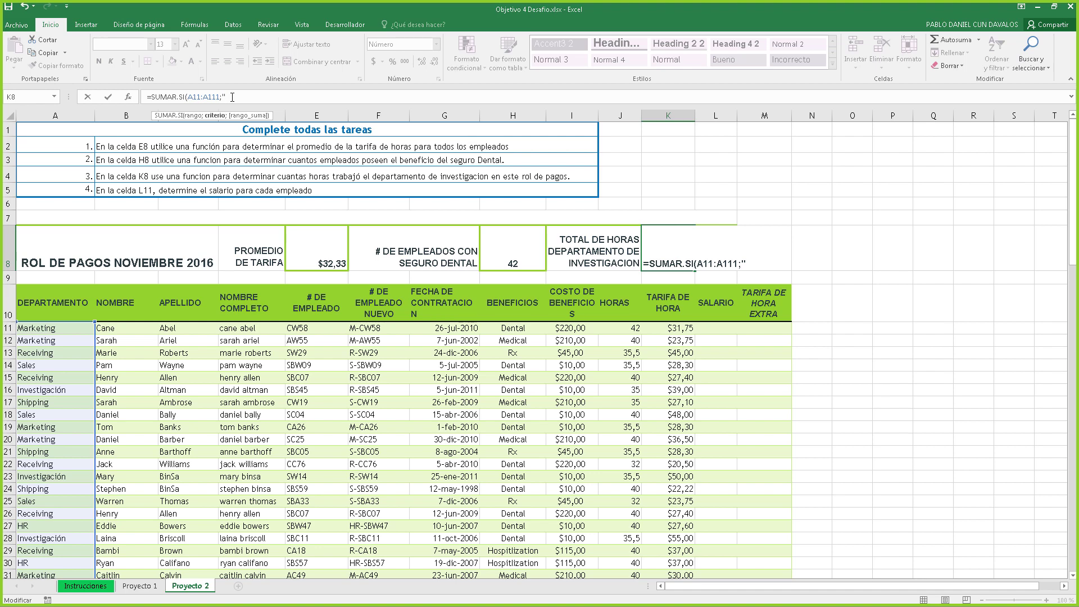
{"action": "type", "text": "\"Investigacion\";"}
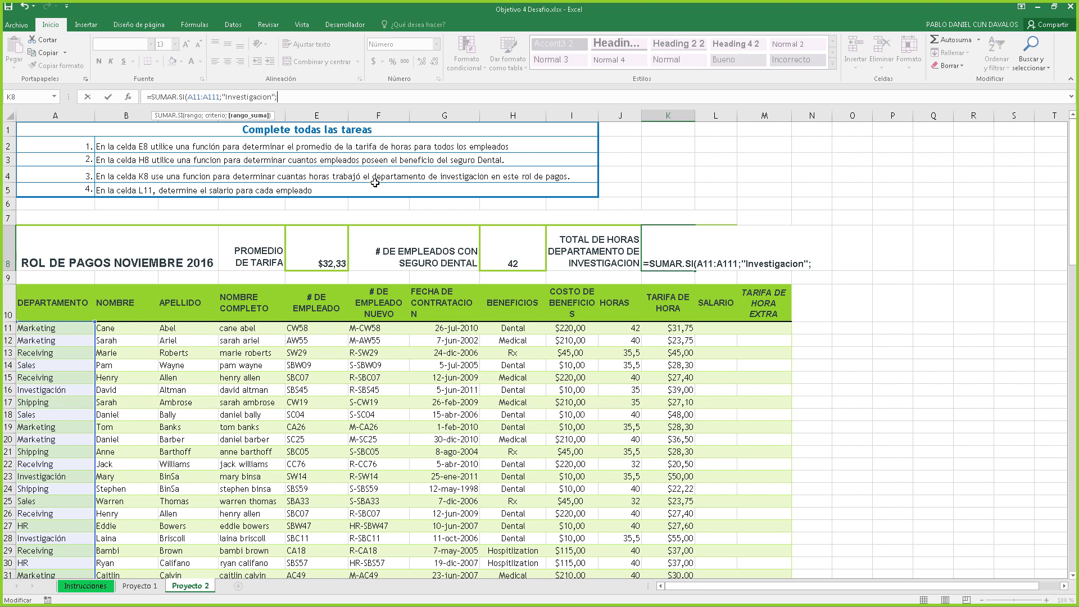
{"action": "left_click", "coordinate": [627, 330]}
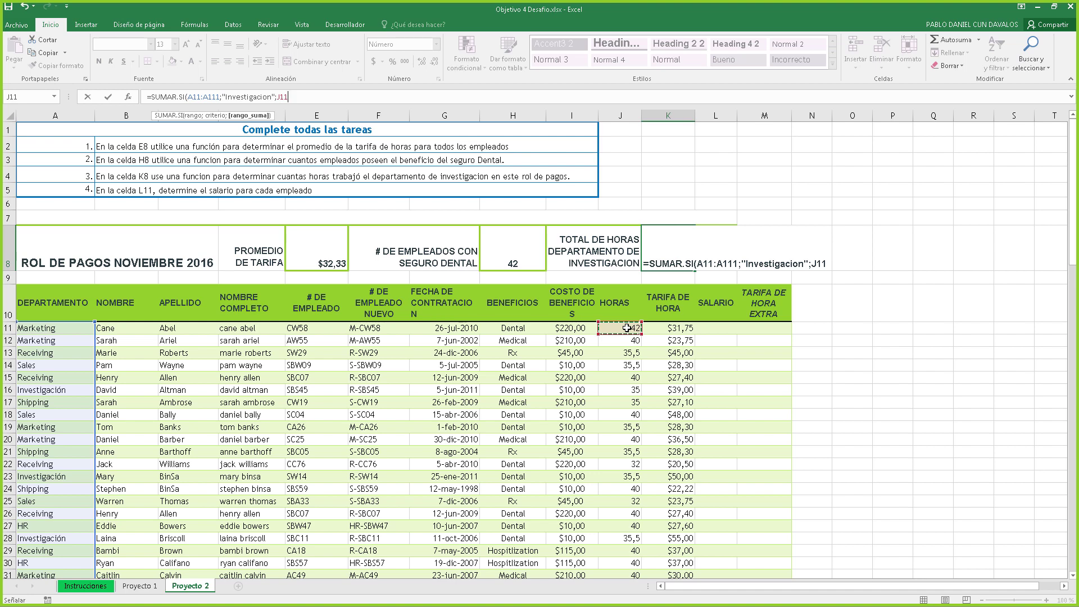
{"action": "key", "text": "ctrl+shift+Down"}
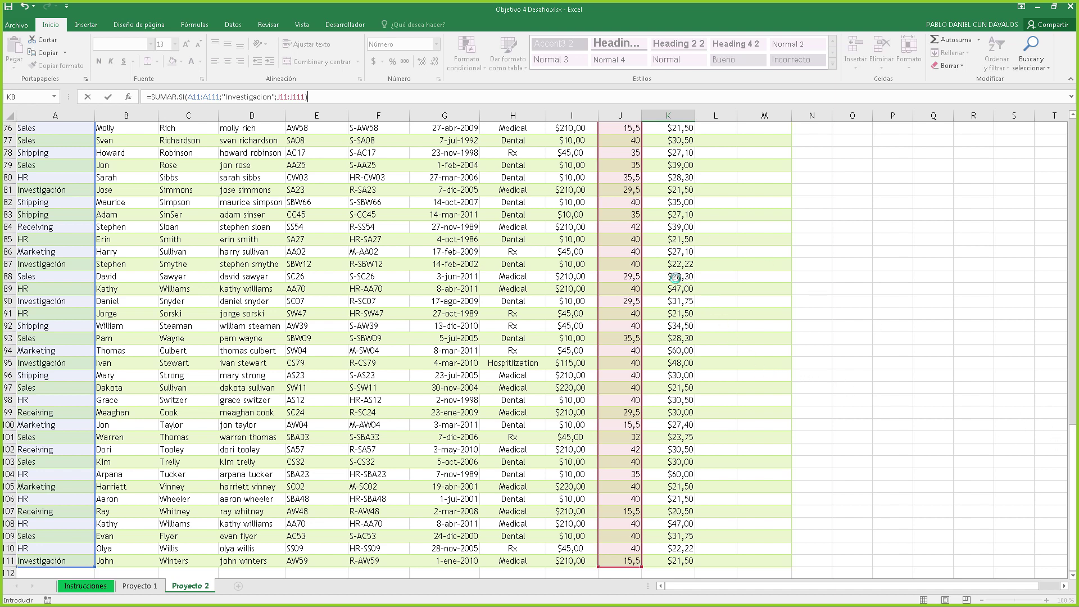
{"action": "key", "text": "Return"}
Check the K8 result against the department names and hours of the Investigación employees in rows 16 and 23.
{"action": "left_click", "coordinate": [685, 263]}
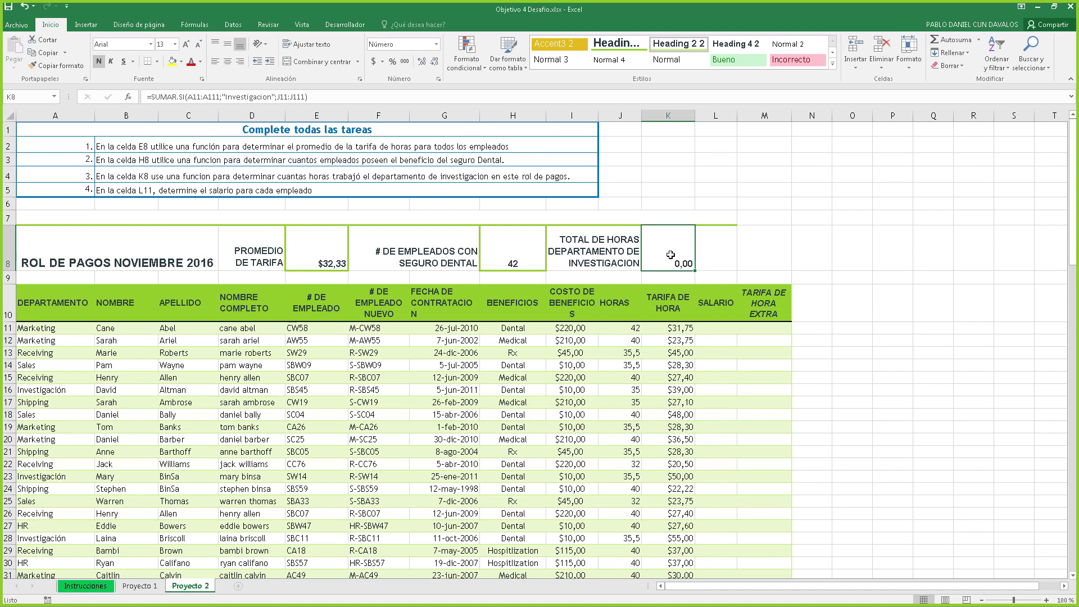
{"action": "left_click", "coordinate": [48, 389]}
{"action": "left_click", "coordinate": [9, 389]}
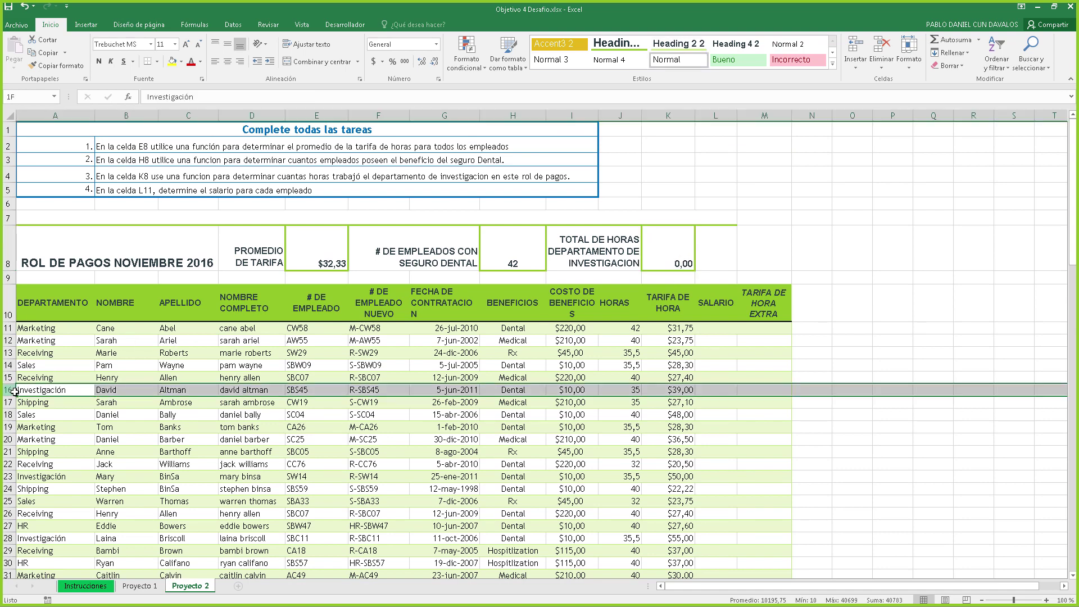
{"action": "left_click", "coordinate": [610, 389]}
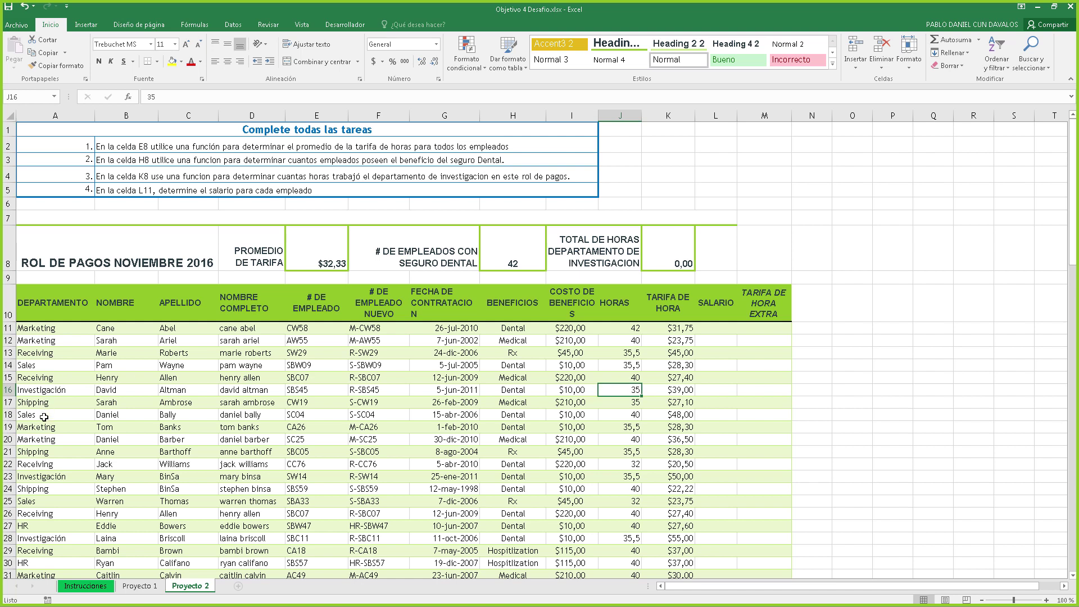
{"action": "left_click", "coordinate": [9, 476]}
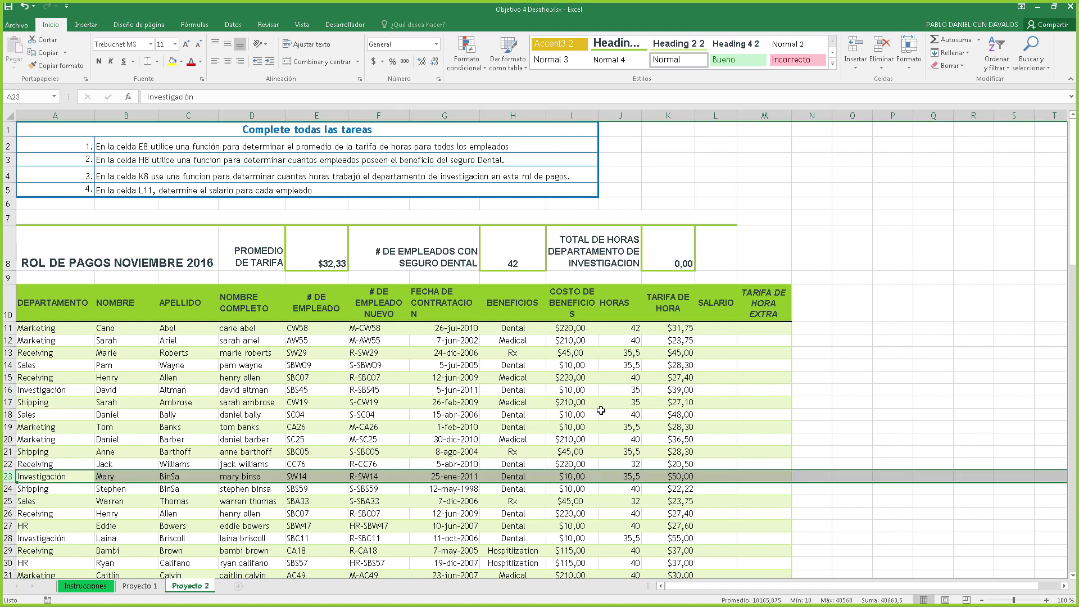
Correct the K8 criterion to "Investigación" so the formula reads =SUMAR.SI(A11:A111;"Investigación";J11:J111).
{"action": "left_click", "coordinate": [633, 476]}
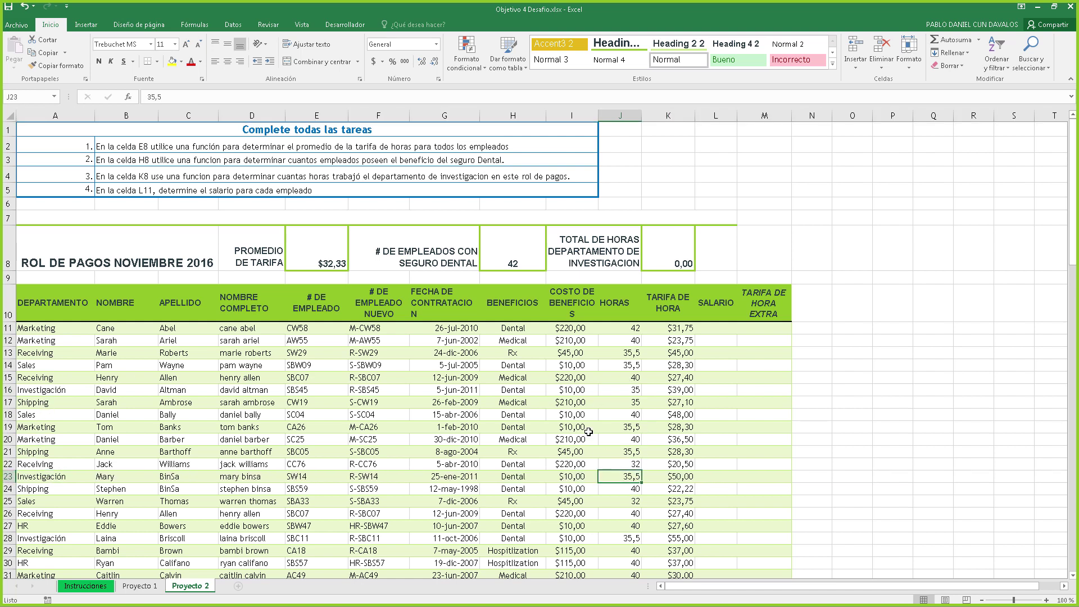
{"action": "left_click", "coordinate": [670, 263]}
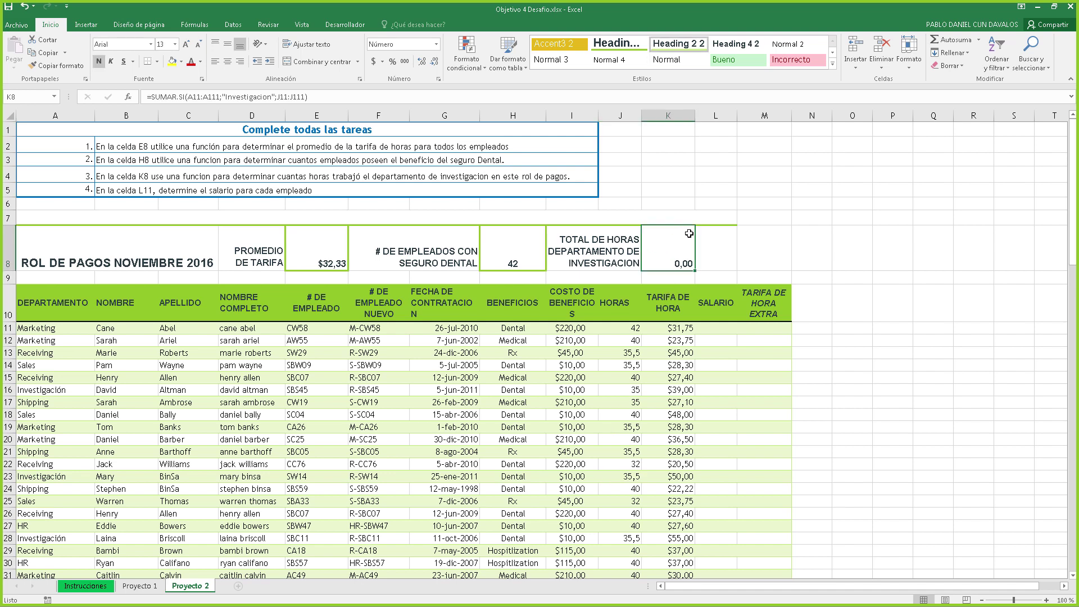
{"action": "left_click", "coordinate": [38, 391]}
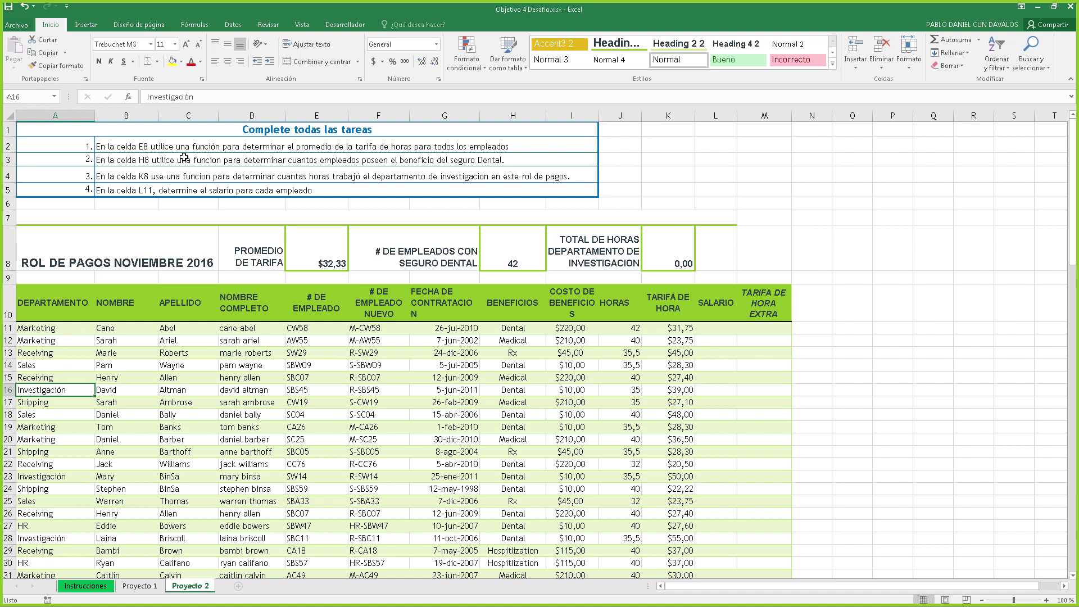
{"action": "left_click", "coordinate": [663, 256]}
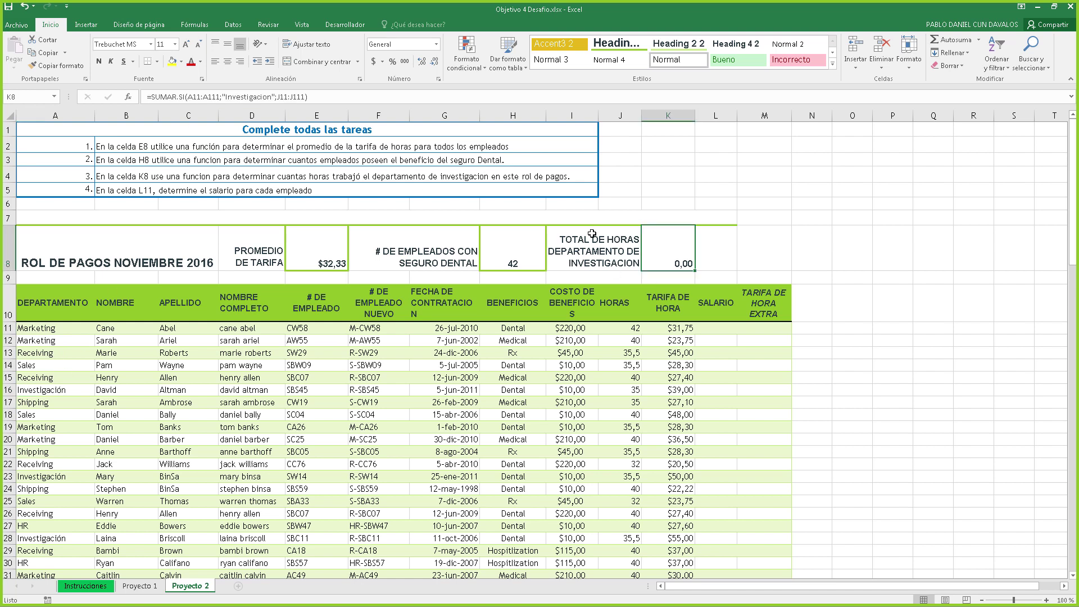
{"action": "left_click", "coordinate": [264, 96]}
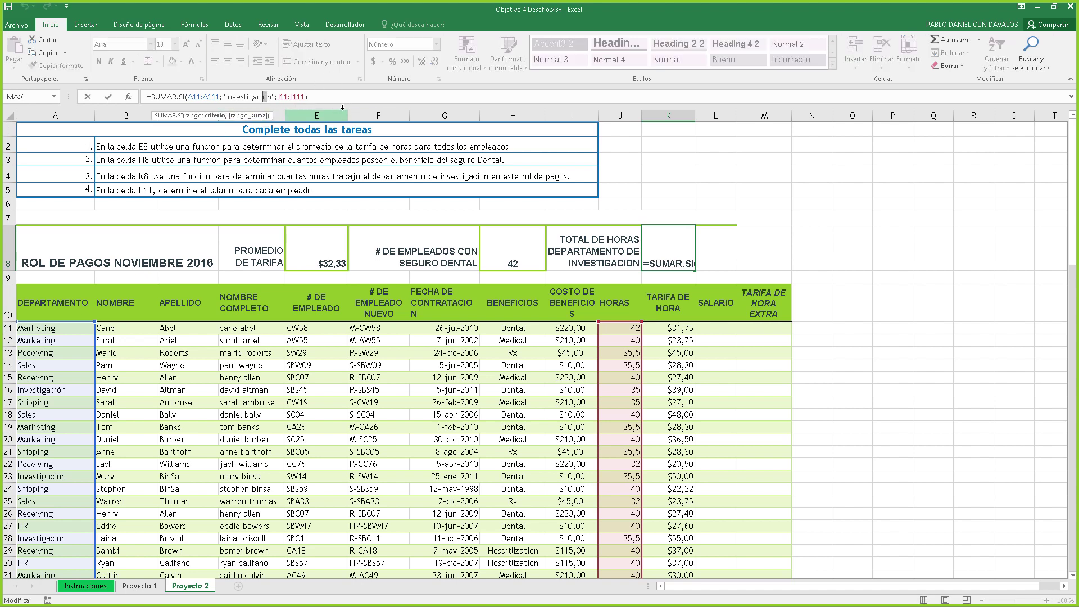
{"action": "key", "text": "BackSpace"}
{"action": "type", "text": "ó"}
{"action": "key", "text": "Return"}
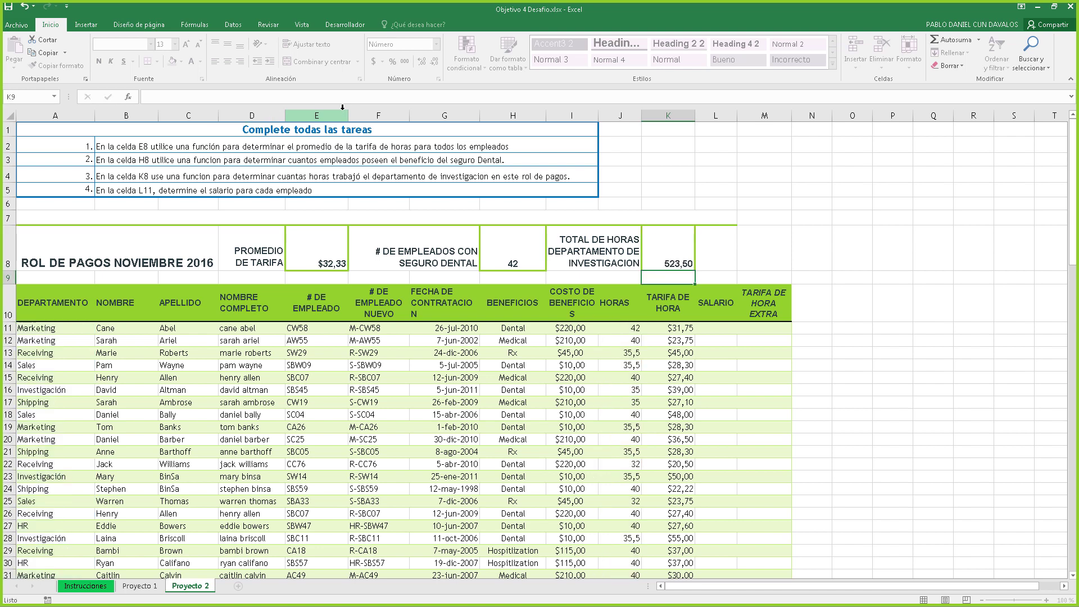
{"action": "left_click", "coordinate": [673, 262]}
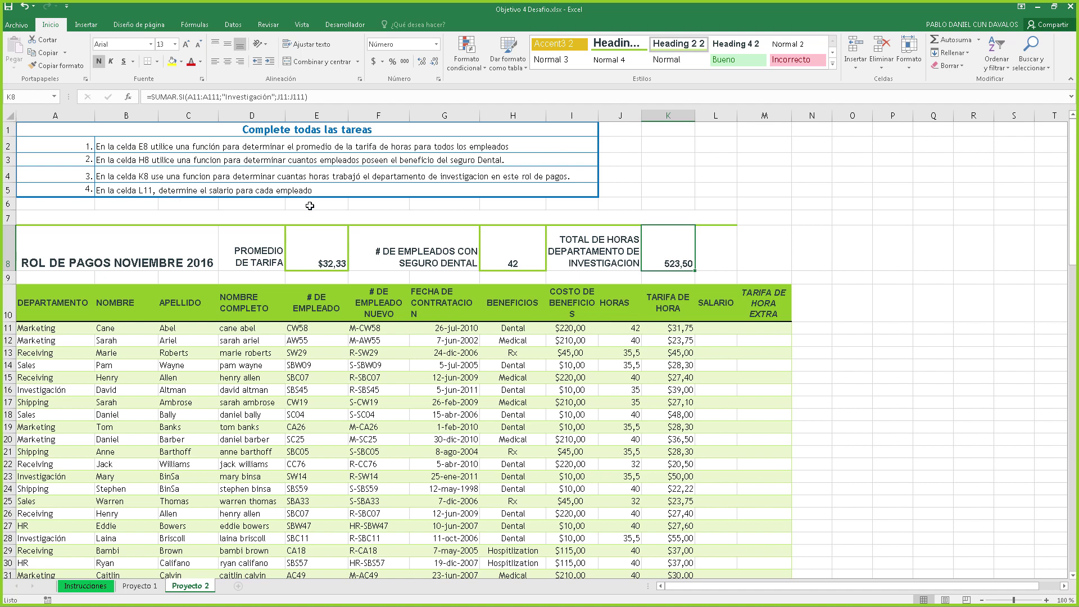
Calculate the first employee's salary in L11 with the formula =J11*K11, multiplying hours by hourly rate.
{"action": "left_click", "coordinate": [719, 328]}
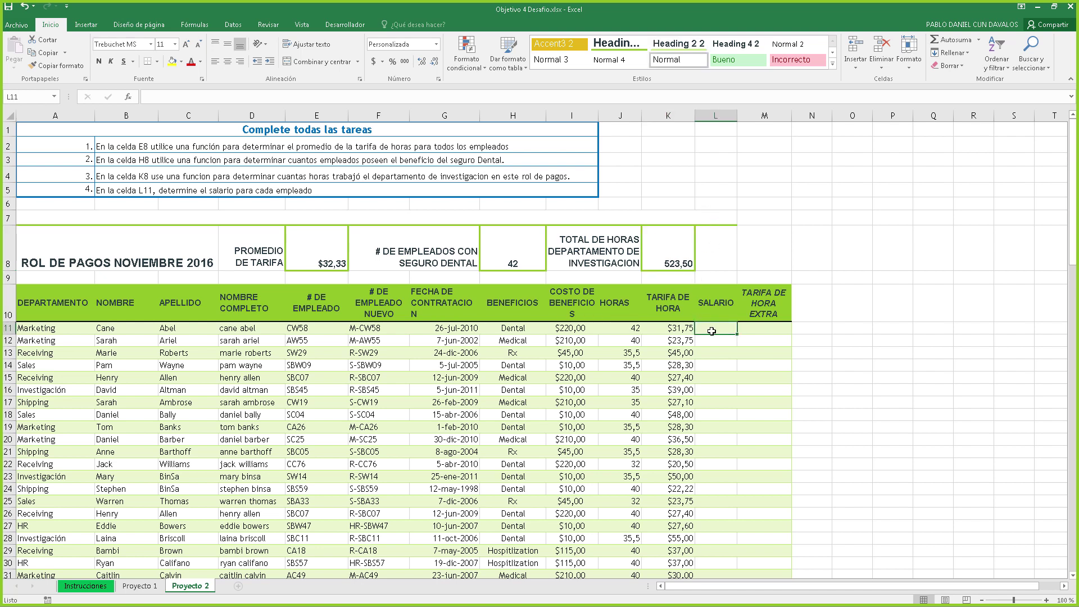
{"action": "type", "text": "="}
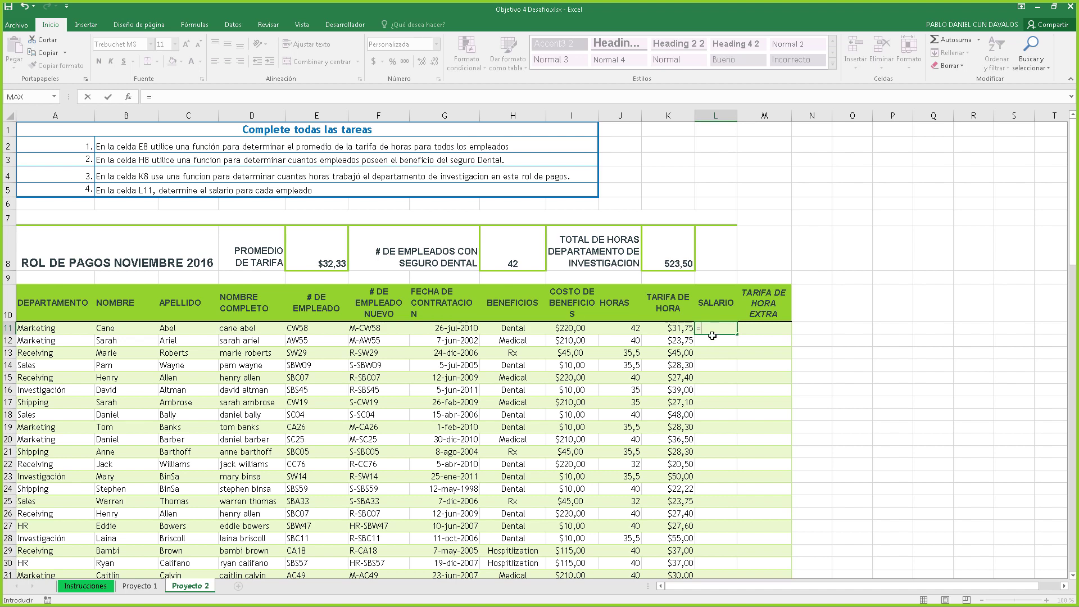
{"action": "left_click", "coordinate": [628, 328]}
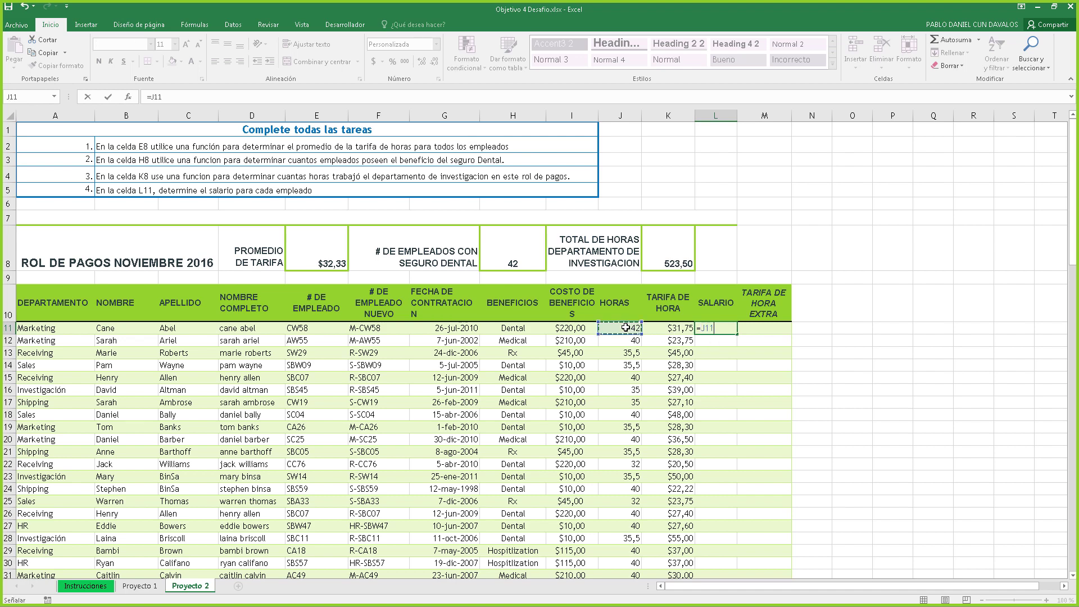
{"action": "type", "text": "*"}
{"action": "left_click", "coordinate": [660, 331]}
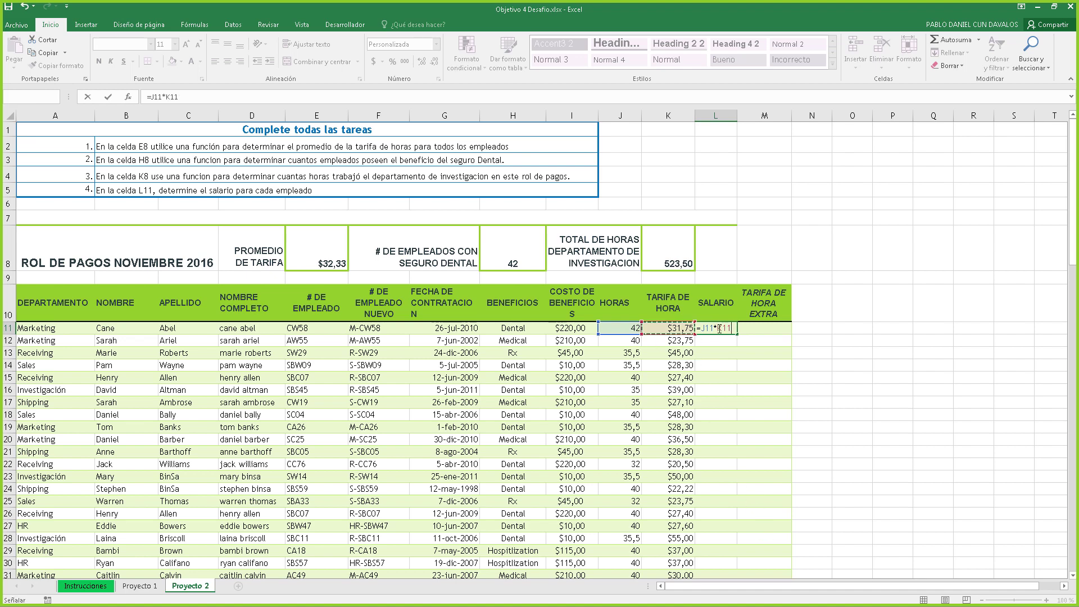
{"action": "key", "text": "Return"}
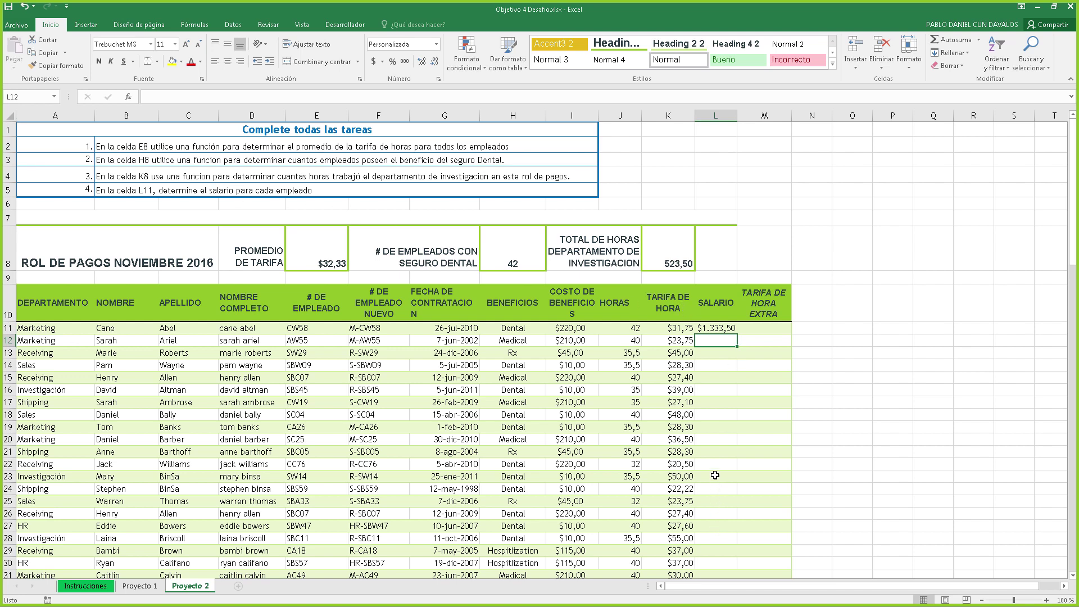
Try copying the L11 salary formula with its formatting down to row 111, inspect the filled column, and undo the fill.
{"action": "scroll", "coordinate": [715, 475], "scroll_direction": "down", "scroll_amount": 15}
{"action": "scroll", "coordinate": [715, 436], "scroll_direction": "up", "scroll_amount": 15}
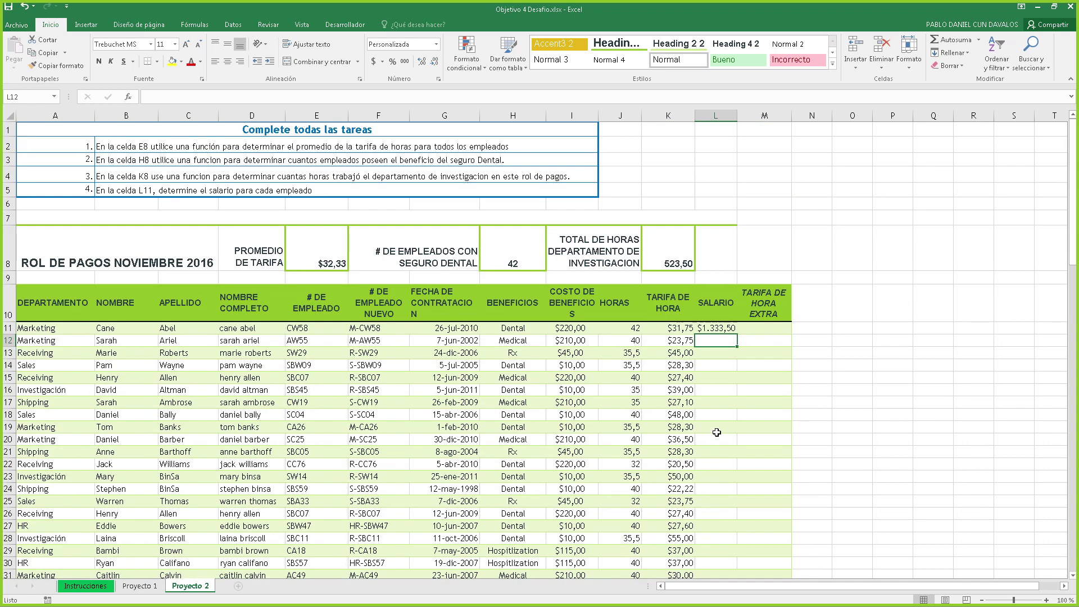
{"action": "left_click", "coordinate": [717, 327]}
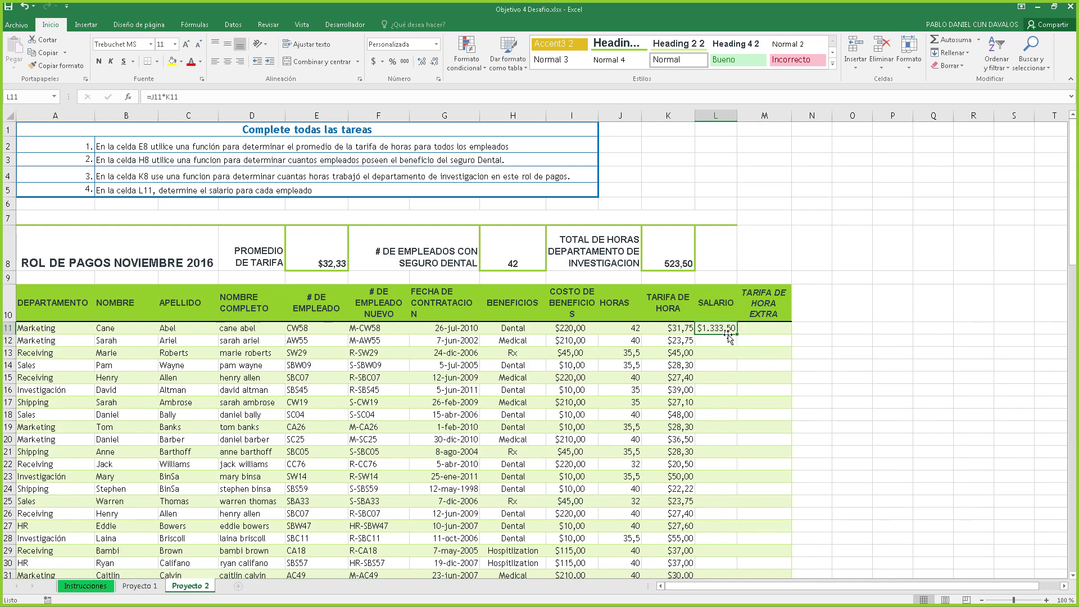
{"action": "double_click", "coordinate": [737, 335]}
{"action": "scroll", "coordinate": [730, 407], "scroll_direction": "down", "scroll_amount": 13}
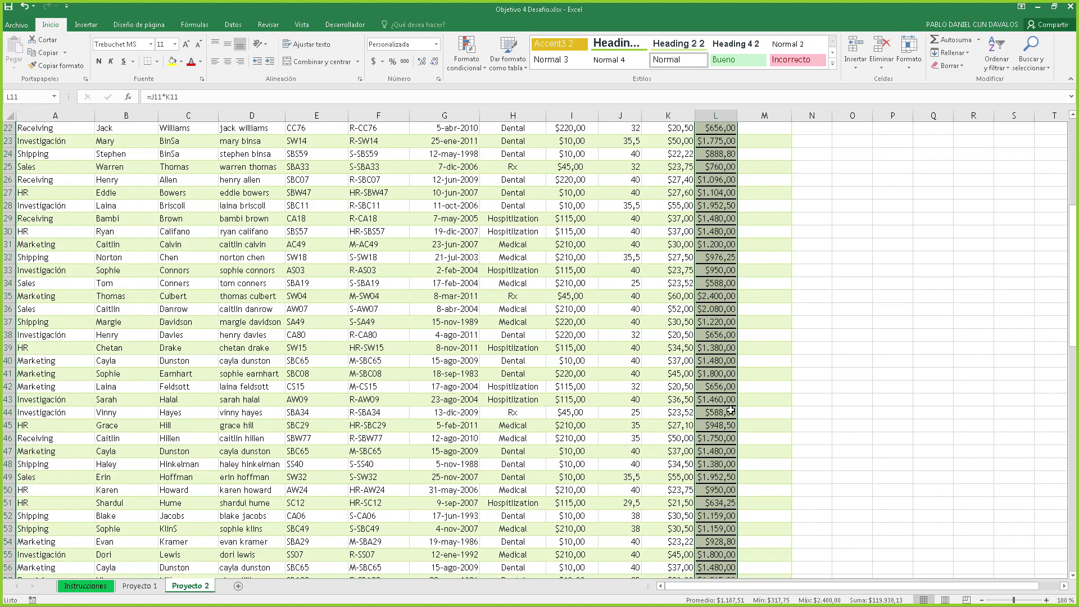
{"action": "scroll", "coordinate": [731, 407], "scroll_direction": "down", "scroll_amount": 13}
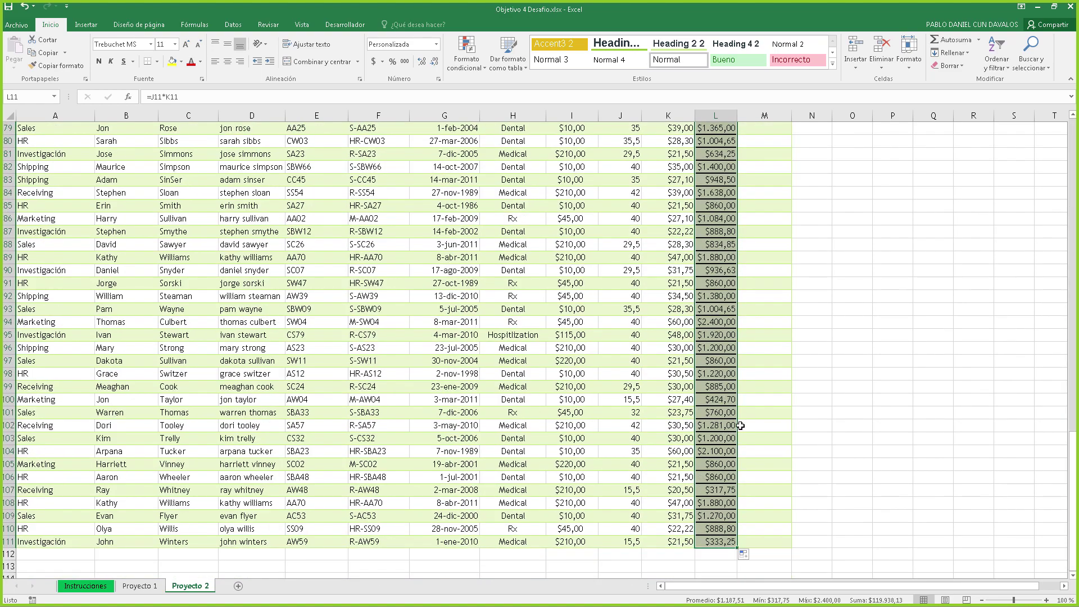
{"action": "left_click", "coordinate": [726, 429]}
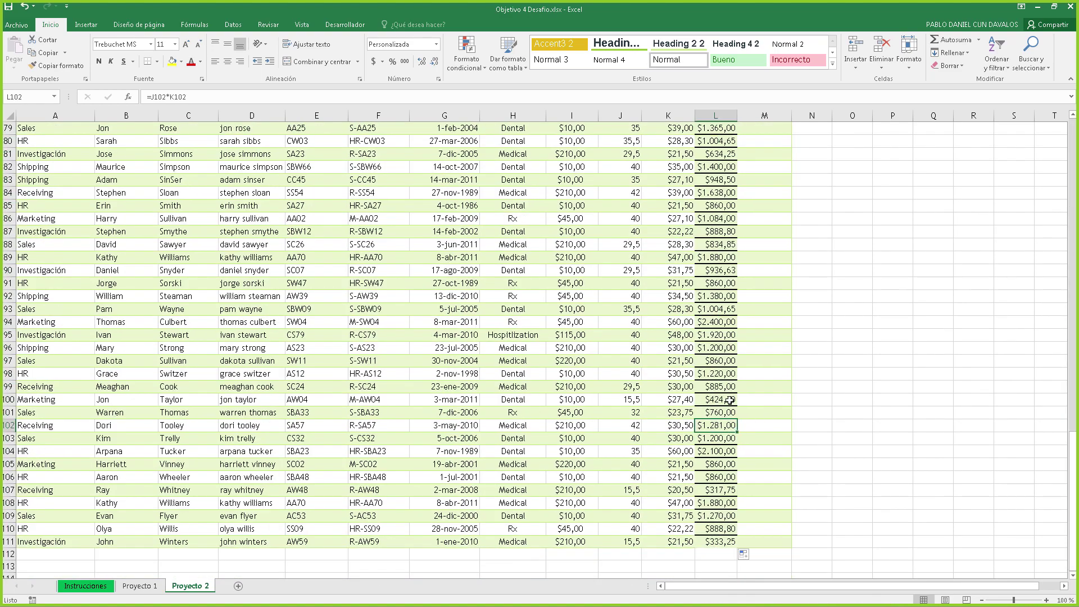
{"action": "scroll", "coordinate": [699, 398], "scroll_direction": "up", "scroll_amount": 17}
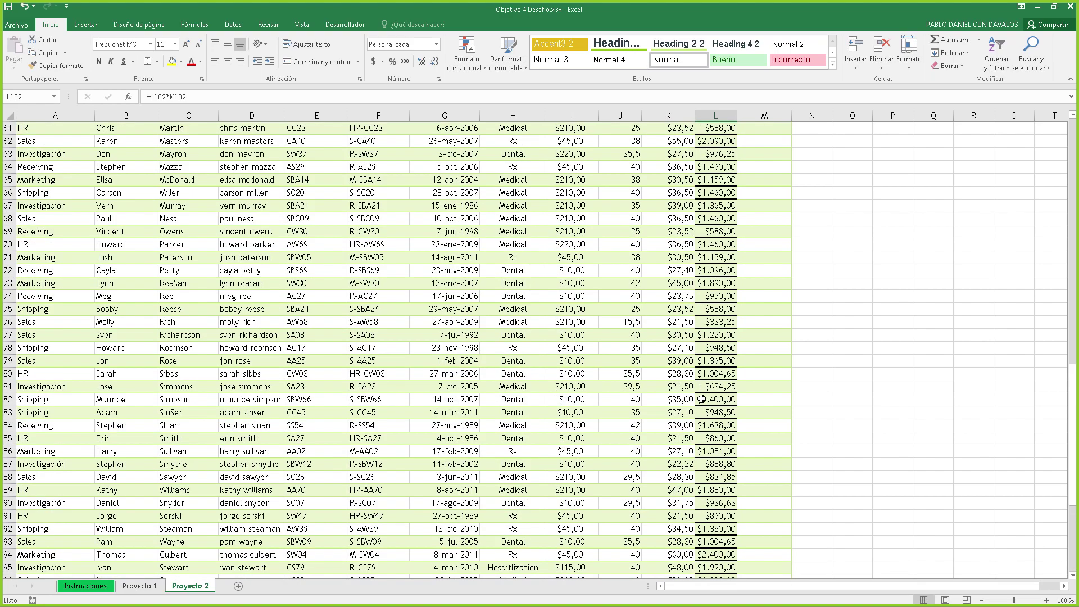
{"action": "scroll", "coordinate": [701, 399], "scroll_direction": "up", "scroll_amount": 9}
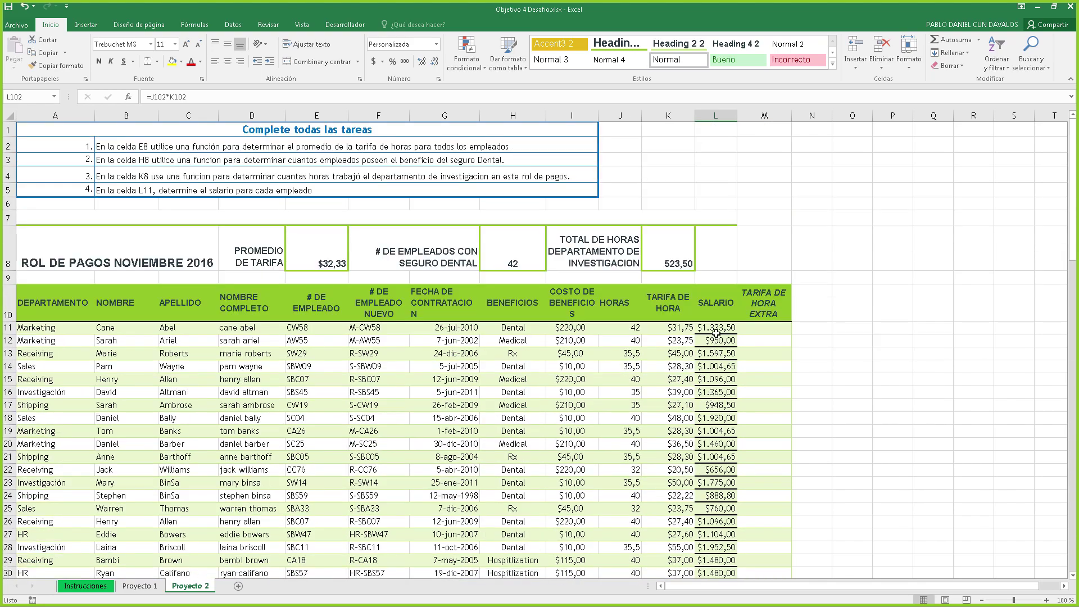
{"action": "left_click", "coordinate": [714, 328]}
{"action": "key", "text": "ctrl+z"}
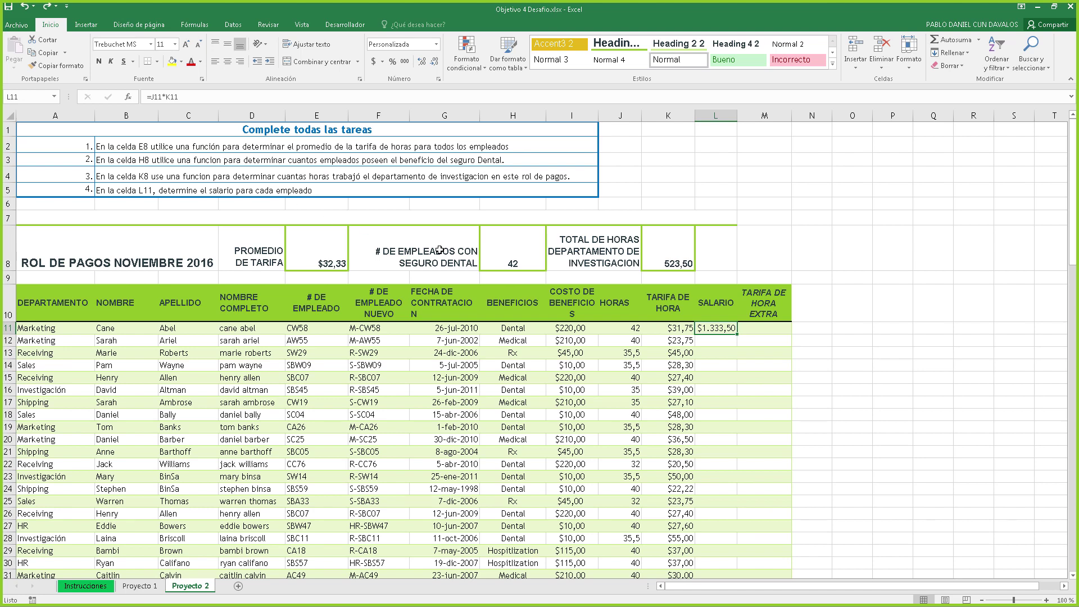
Demonstrate filling the L11 salary formula down the column with Rellenar sin formato, review the rows, and undo the fill.
{"action": "double_click", "coordinate": [738, 334]}
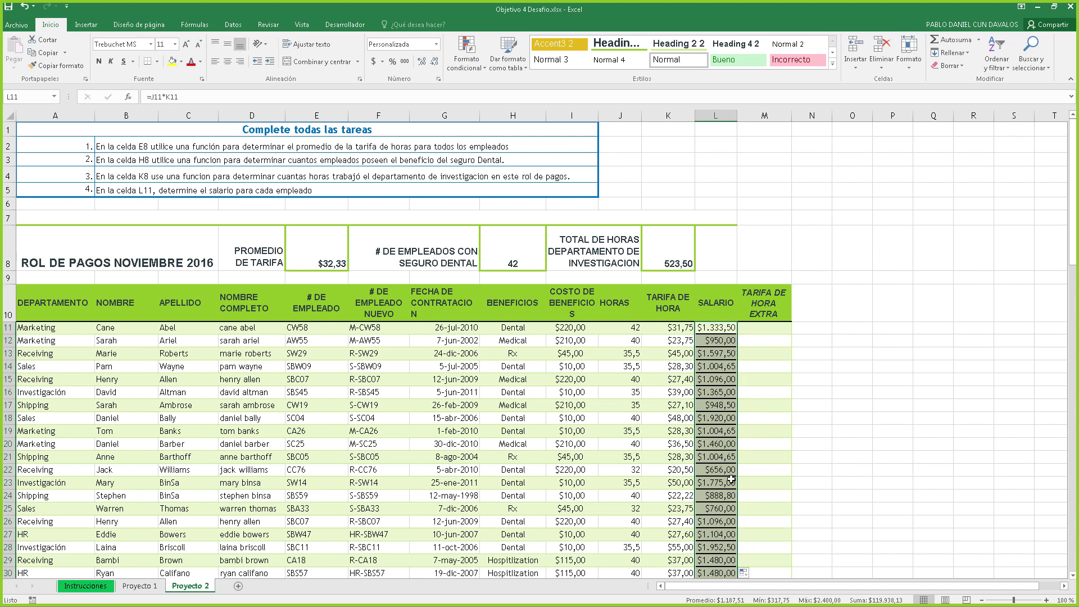
{"action": "left_click", "coordinate": [745, 572]}
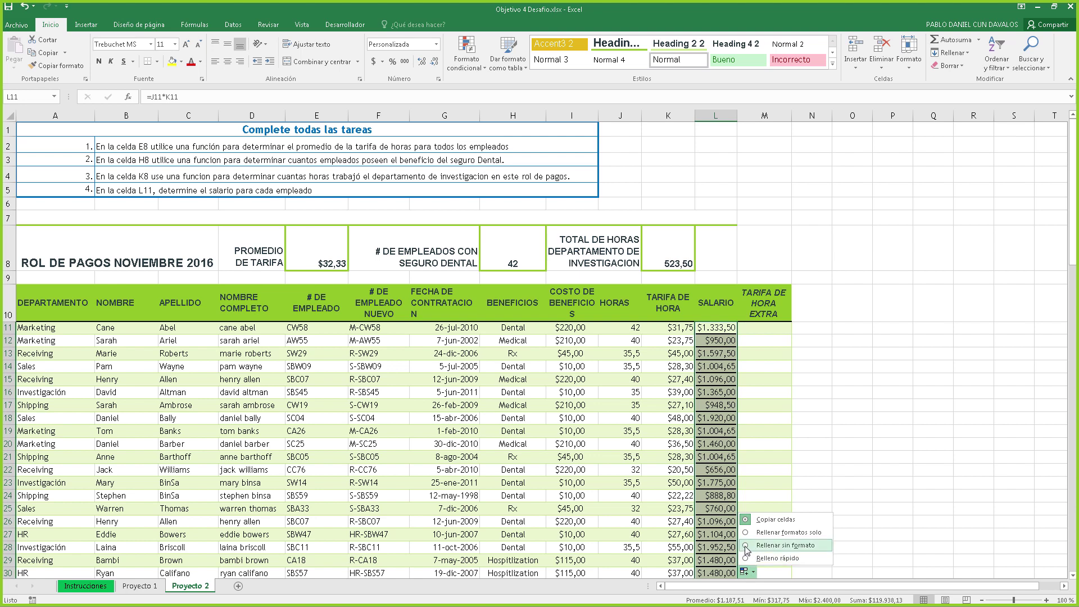
{"action": "left_click", "coordinate": [745, 545]}
{"action": "left_click", "coordinate": [709, 442]}
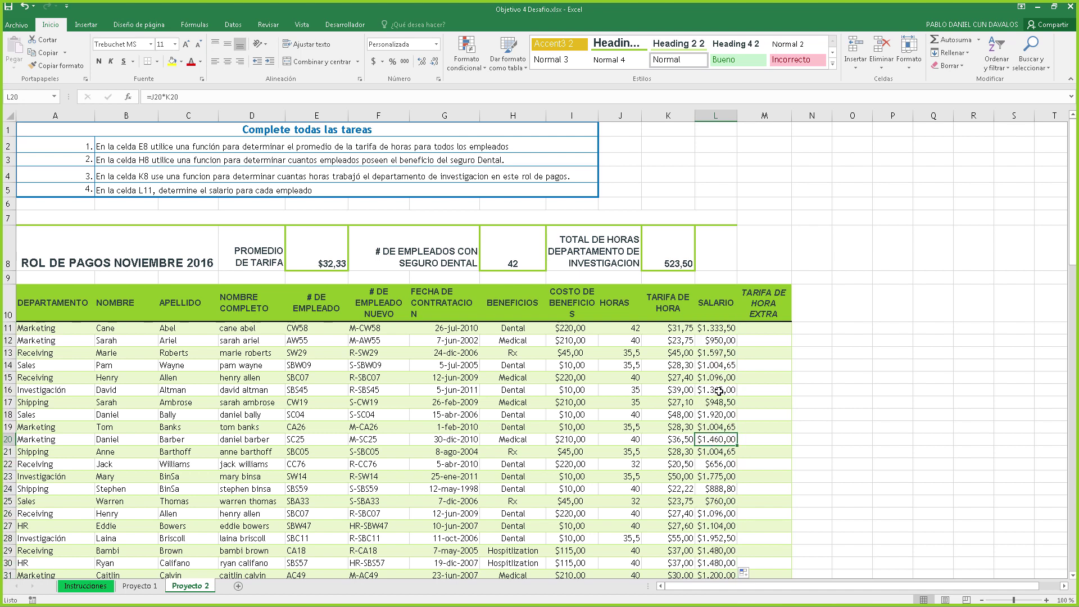
{"action": "left_click", "coordinate": [714, 403]}
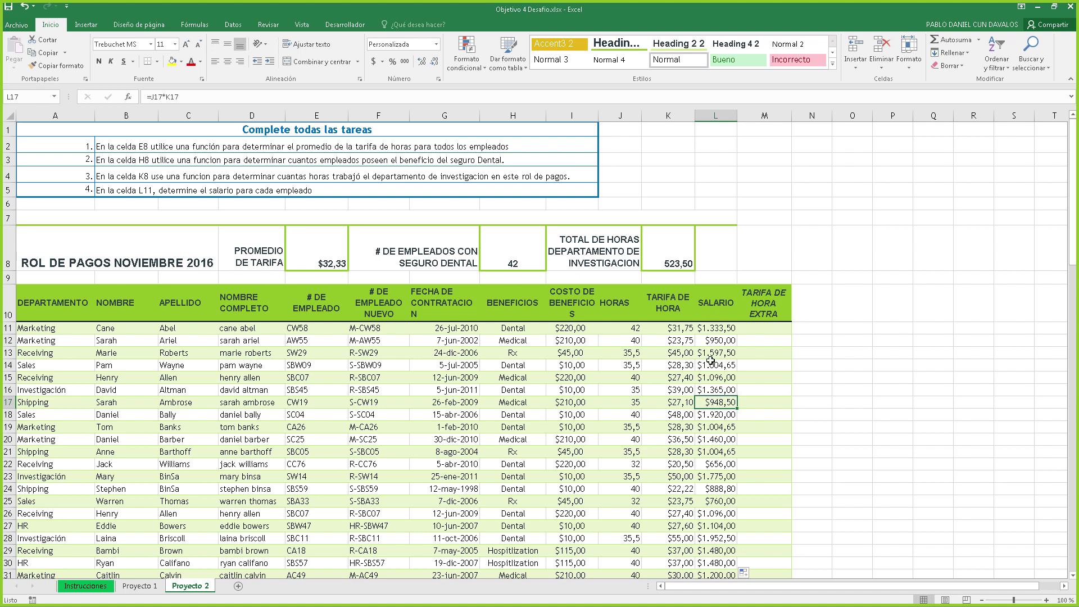
{"action": "scroll", "coordinate": [710, 358], "scroll_direction": "down", "scroll_amount": 4}
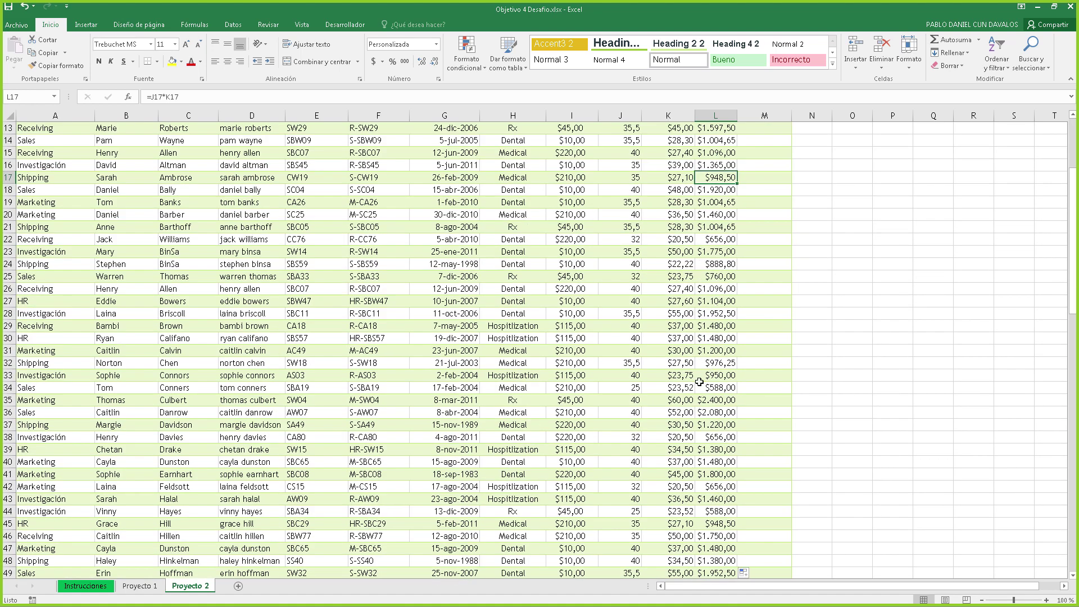
{"action": "scroll", "coordinate": [709, 378], "scroll_direction": "down", "scroll_amount": 4}
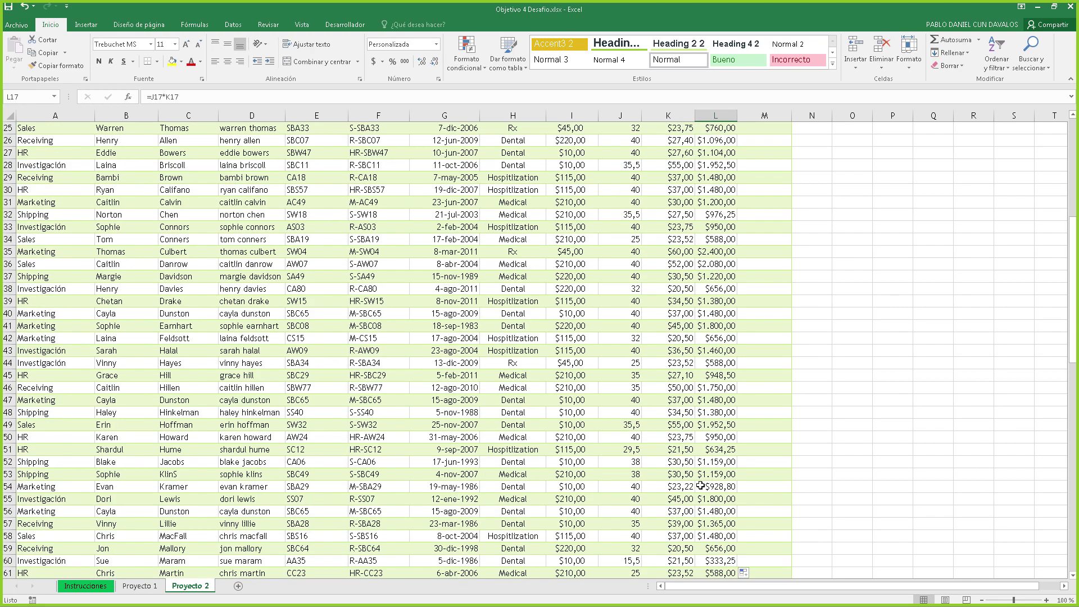
{"action": "scroll", "coordinate": [720, 480], "scroll_direction": "down", "scroll_amount": 8}
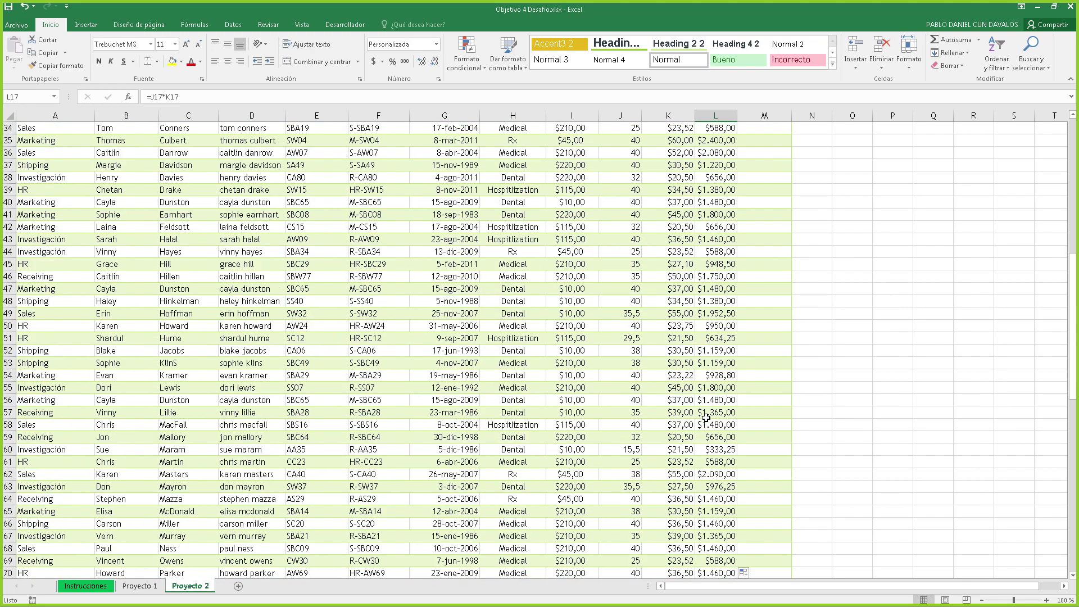
{"action": "scroll", "coordinate": [704, 433], "scroll_direction": "up", "scroll_amount": 16}
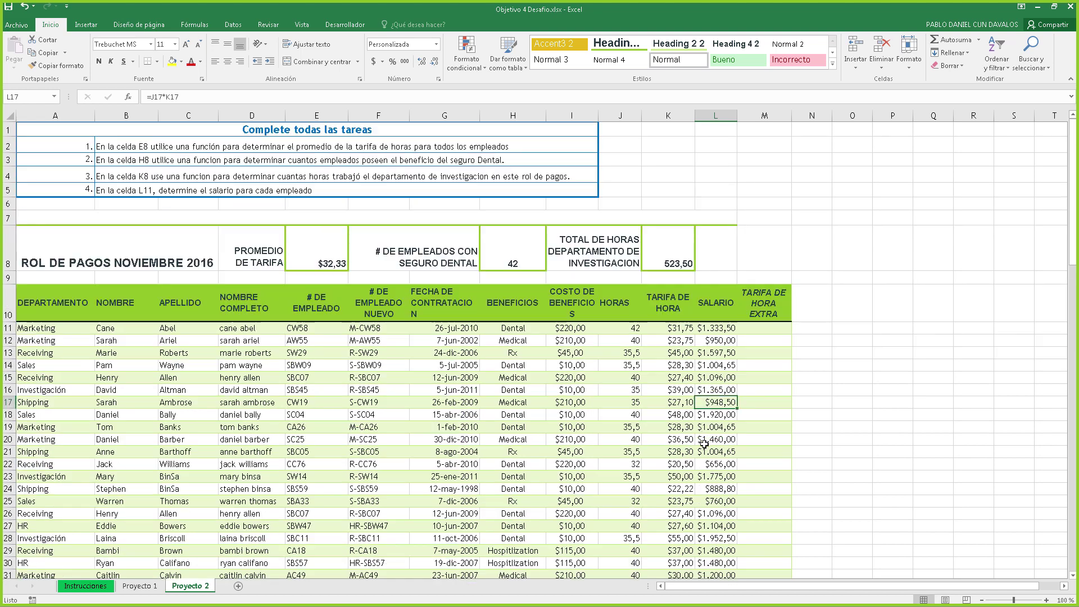
{"action": "key", "text": "ctrl+z"}
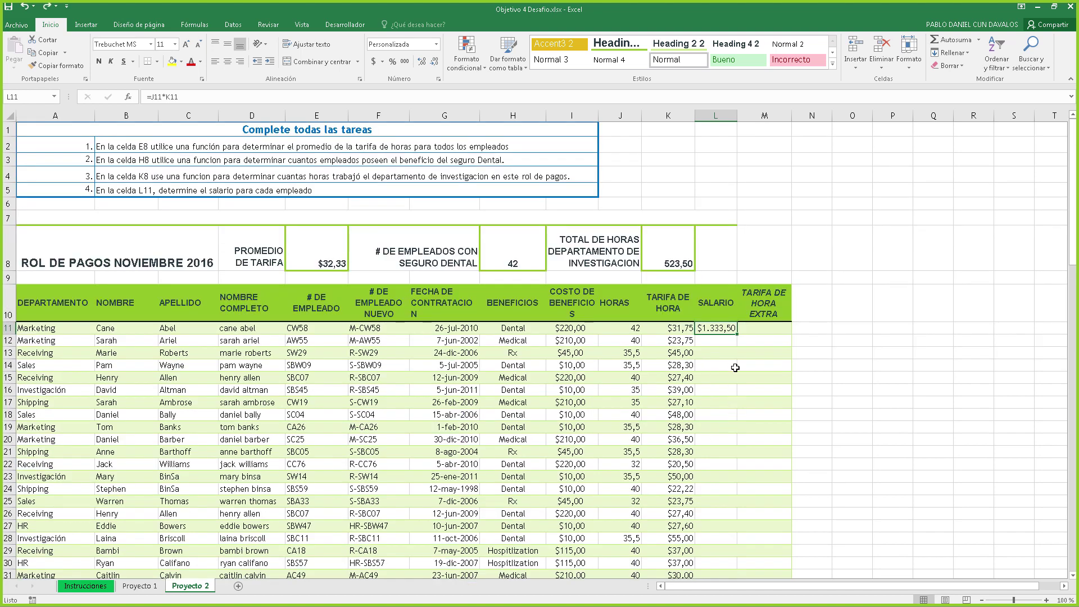
Fill the L11 salary formula down to L111 for every employee using the Rellenar sin formato option.
{"action": "double_click", "coordinate": [737, 333]}
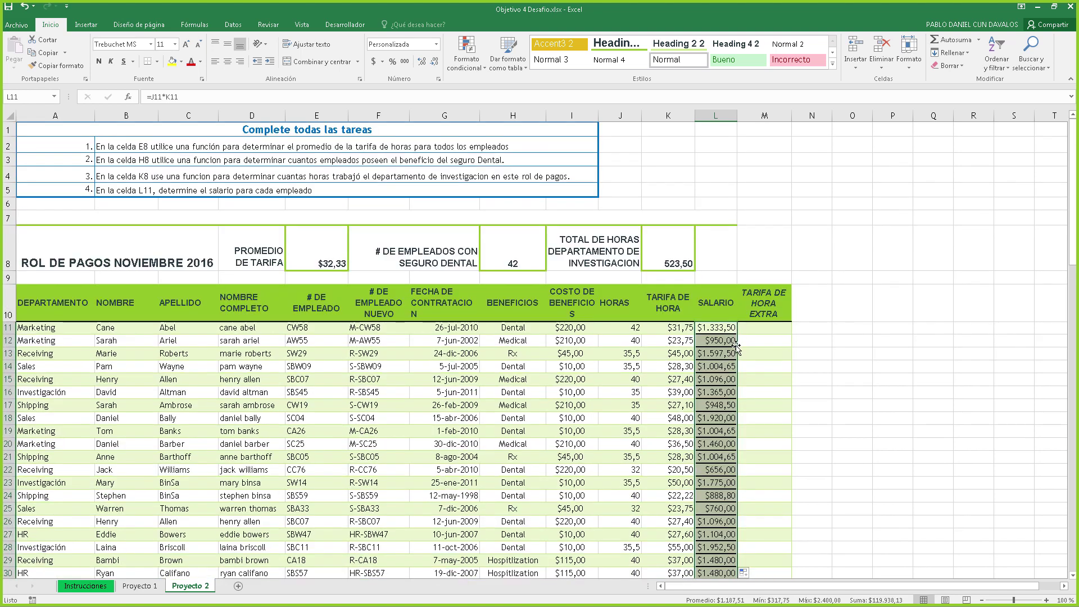
{"action": "left_click", "coordinate": [745, 573]}
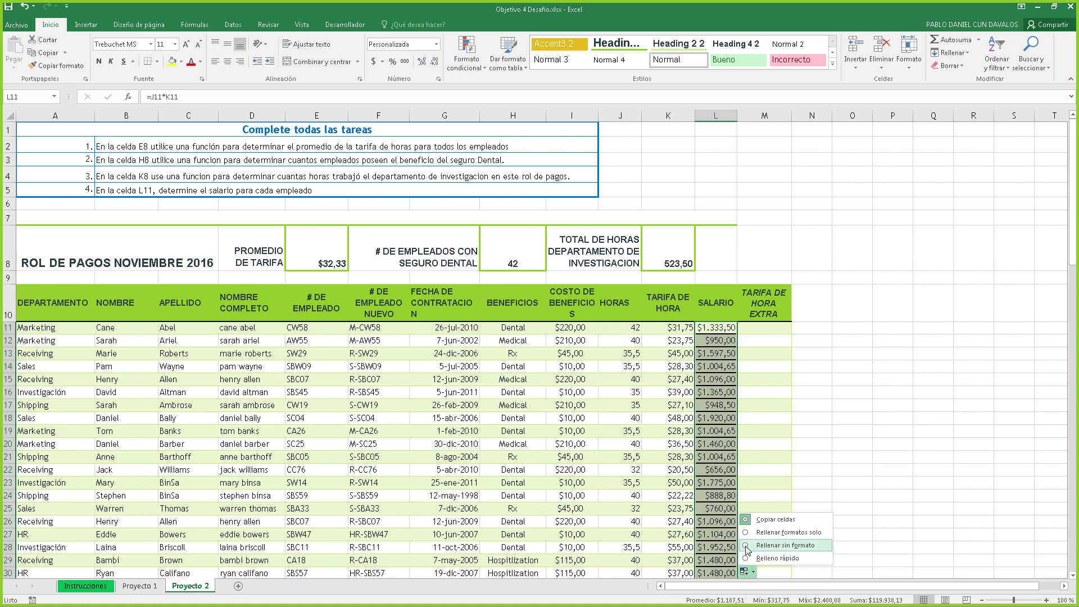
{"action": "left_click", "coordinate": [747, 546]}
{"action": "left_click", "coordinate": [729, 413]}
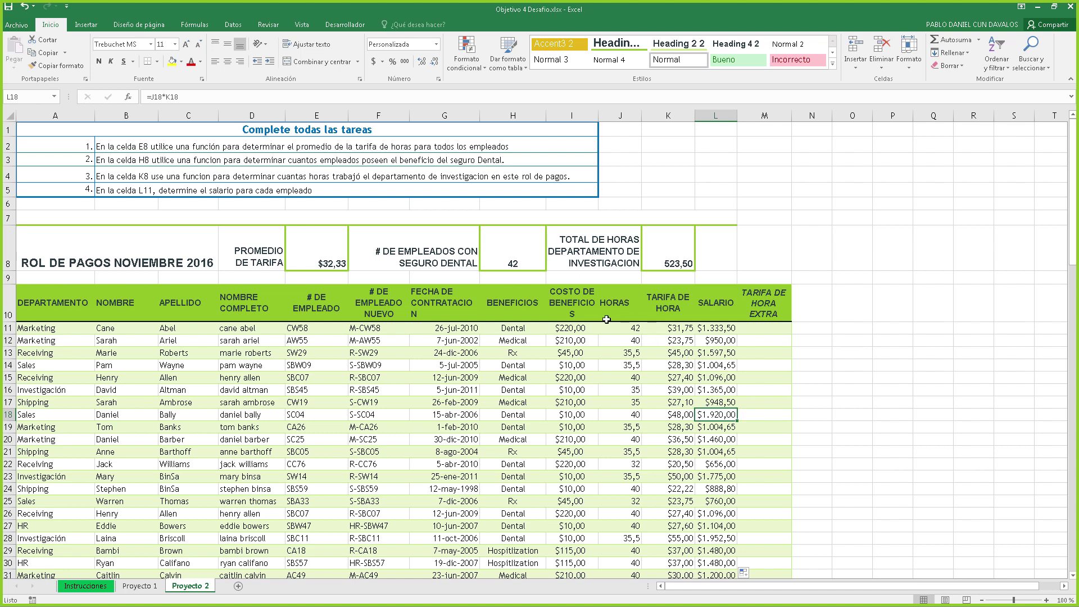
{"action": "left_click", "coordinate": [667, 254]}
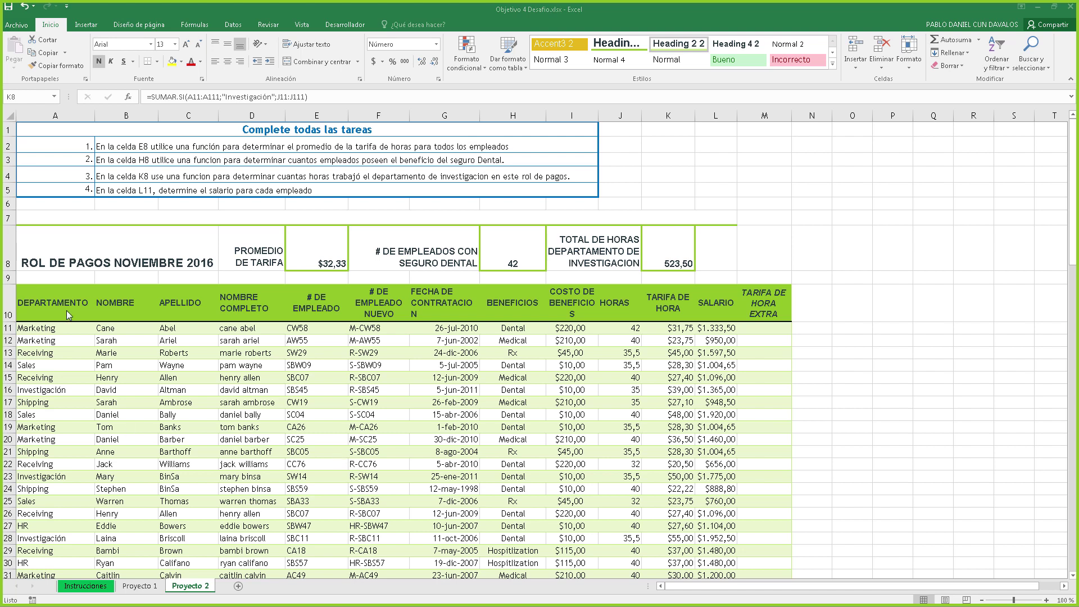
{"action": "left_click", "coordinate": [222, 310]}
{"action": "left_click", "coordinate": [247, 299]}
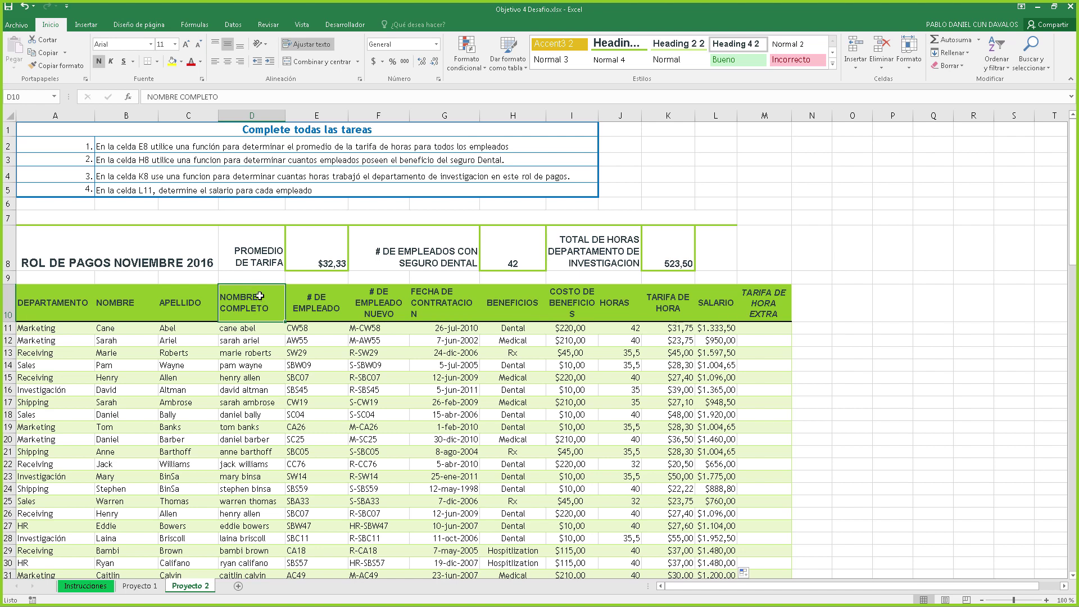
{"action": "left_click", "coordinate": [668, 258]}
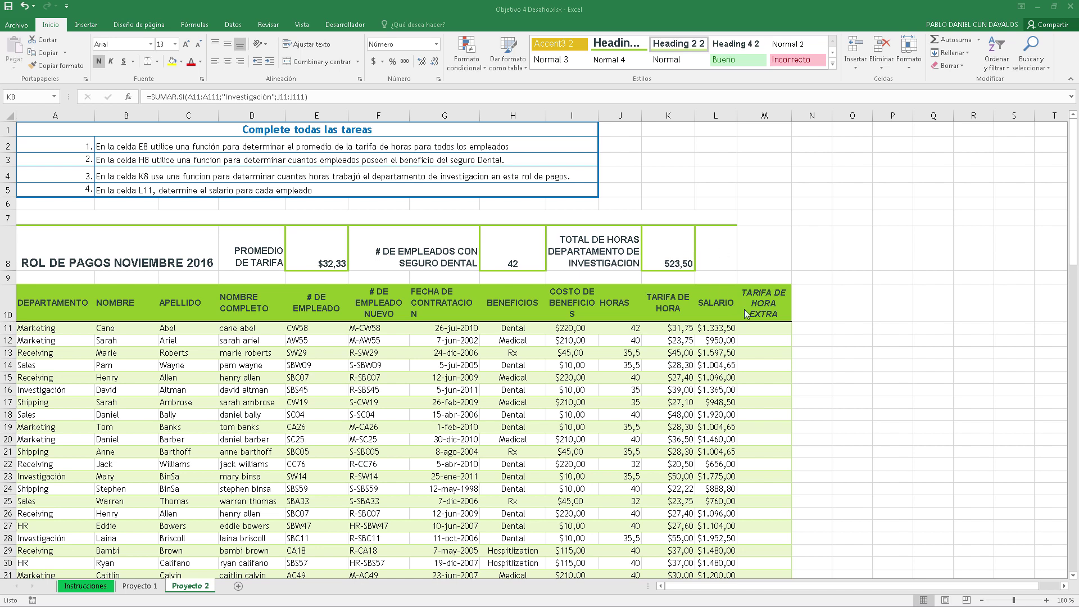
{"action": "left_click", "coordinate": [760, 330]}
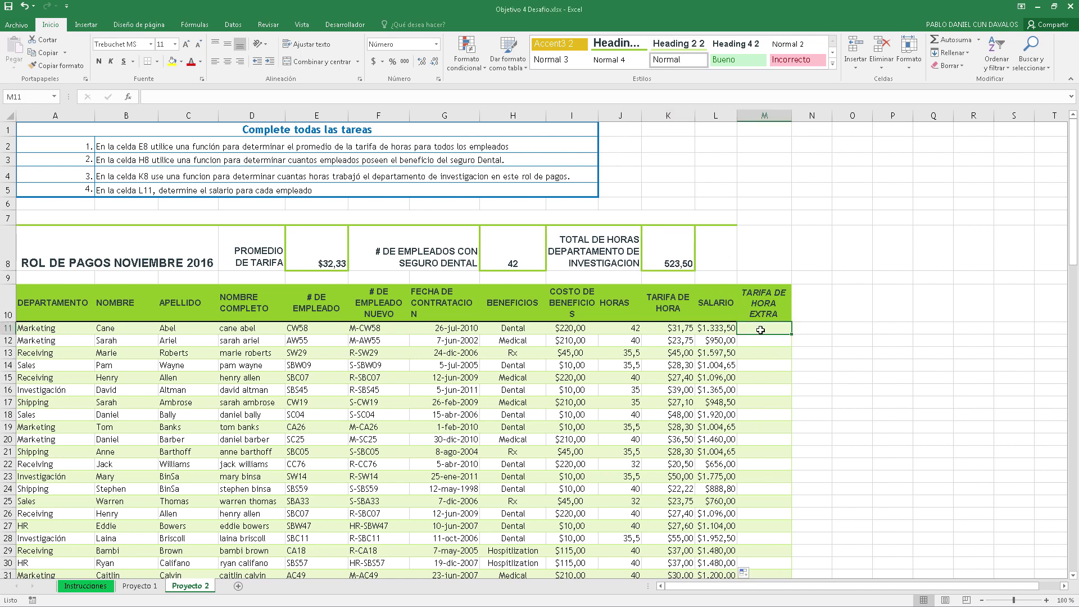